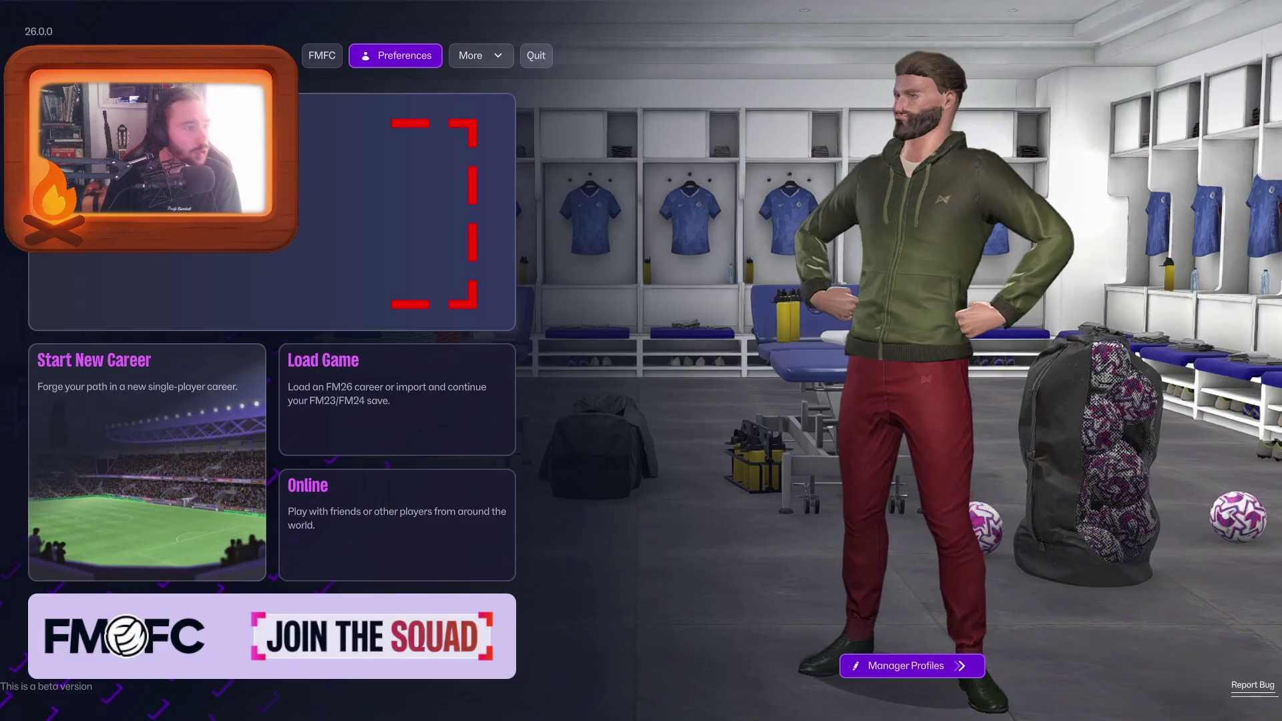
# Step: Load the FM26 save Untitled Game (v03)
pyautogui.click(457, 140)
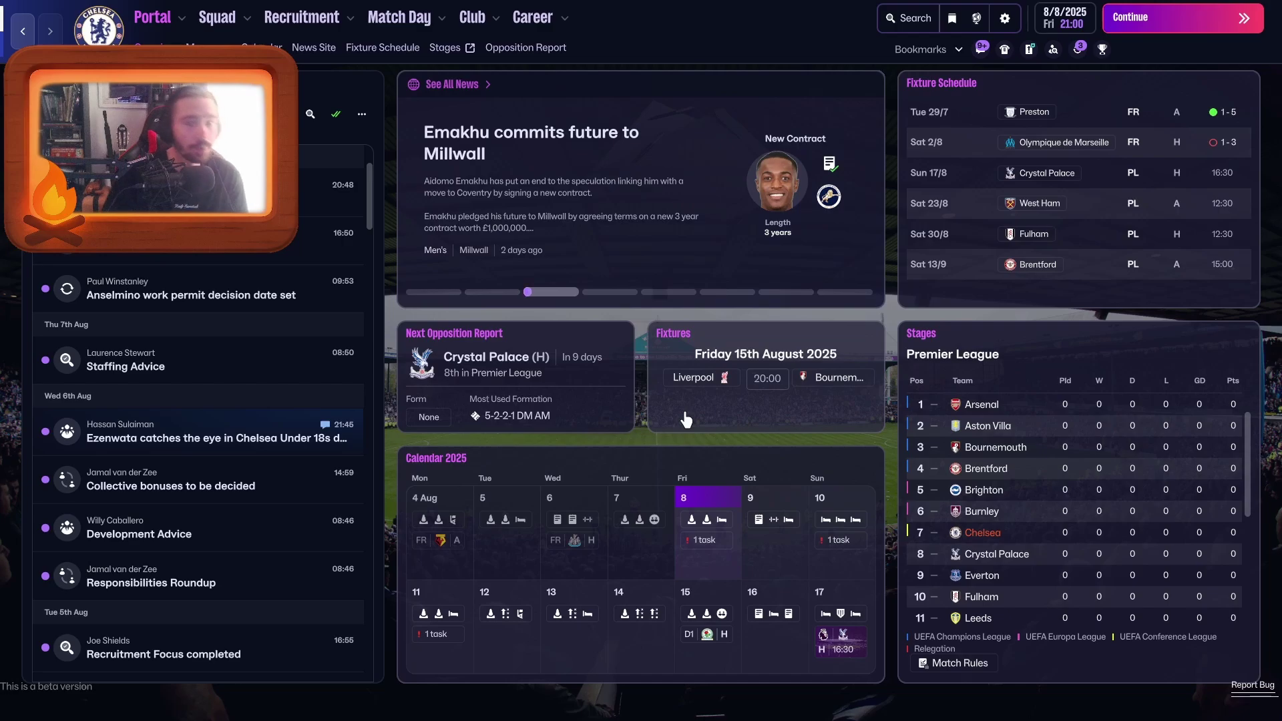
pyautogui.click(1005, 18)
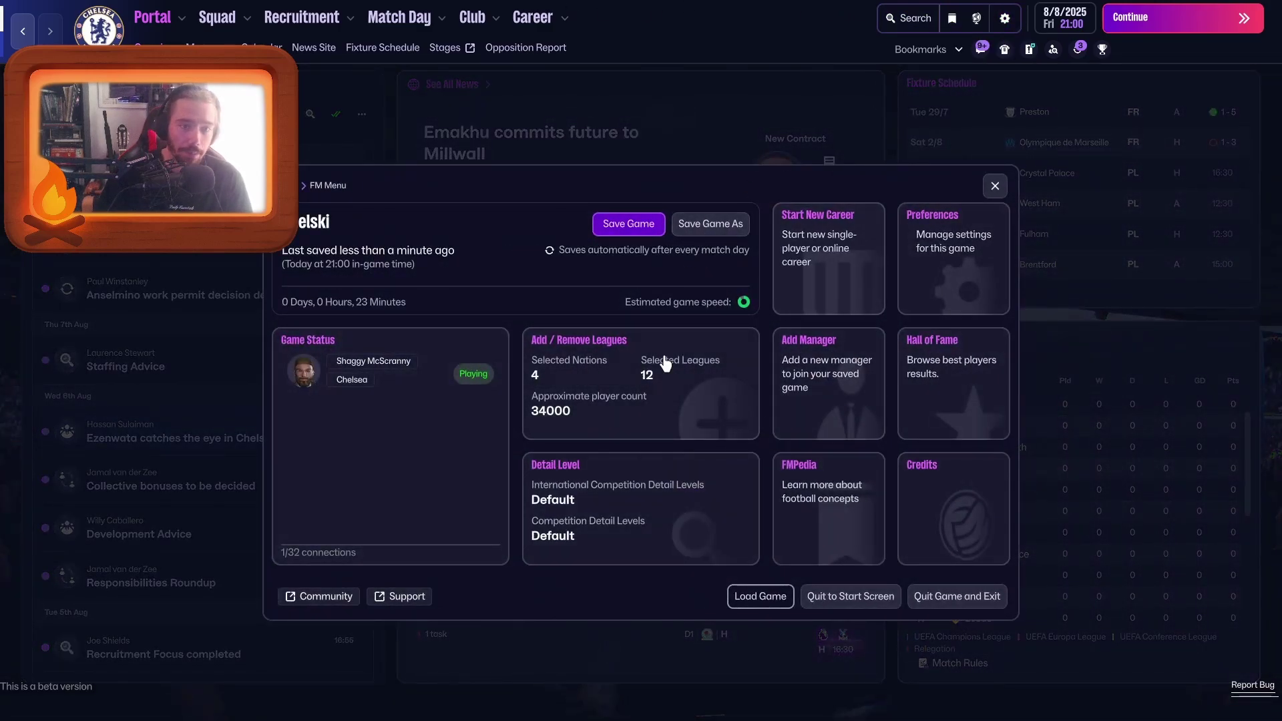
pyautogui.click(746, 603)
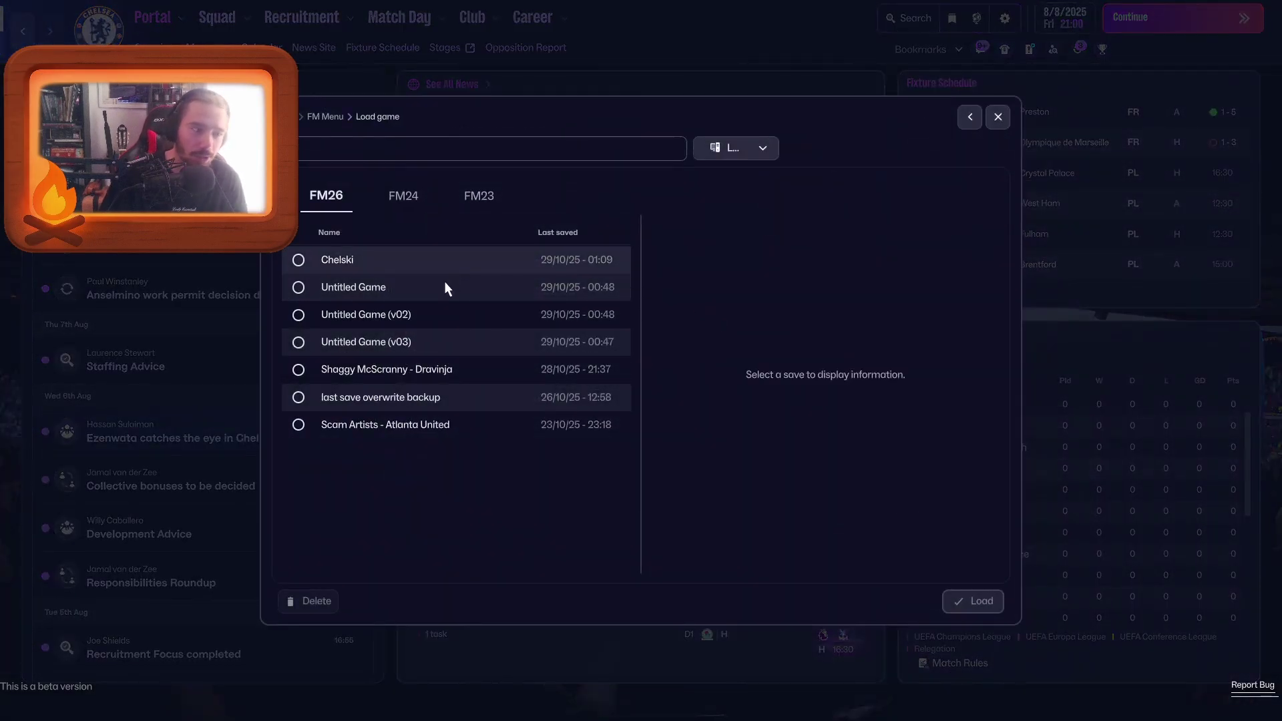
pyautogui.click(446, 343)
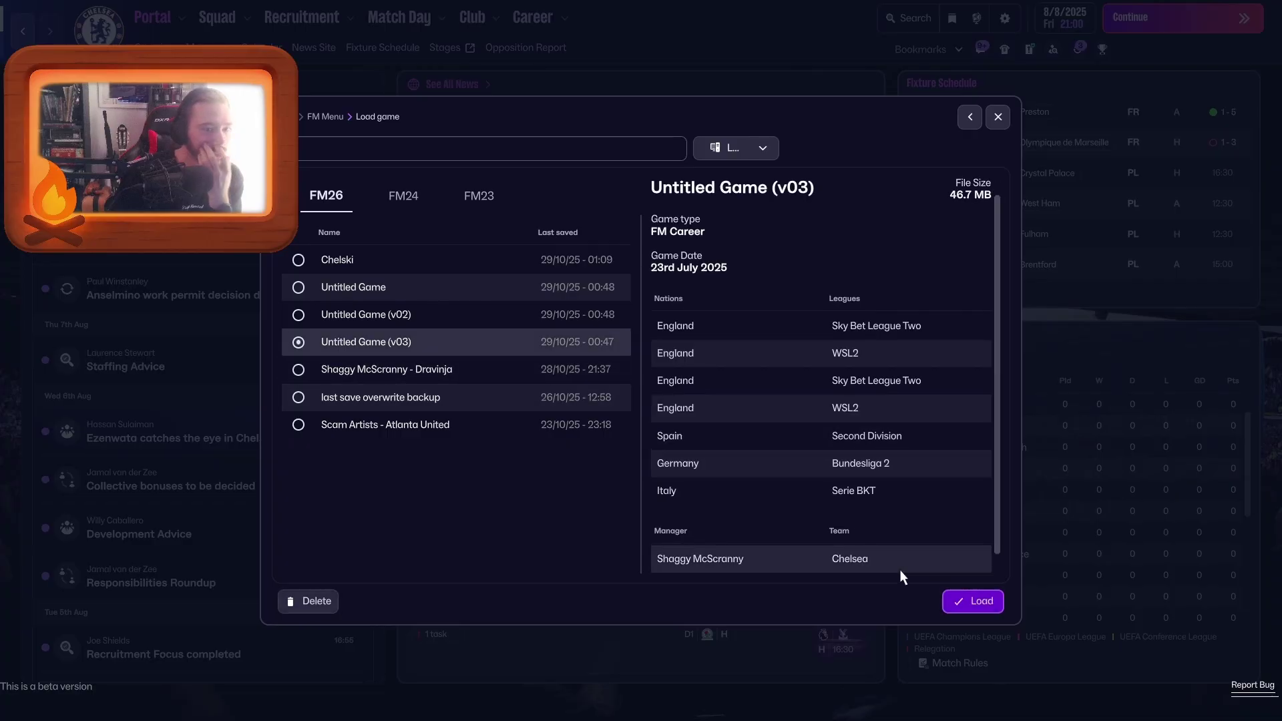
pyautogui.click(982, 602)
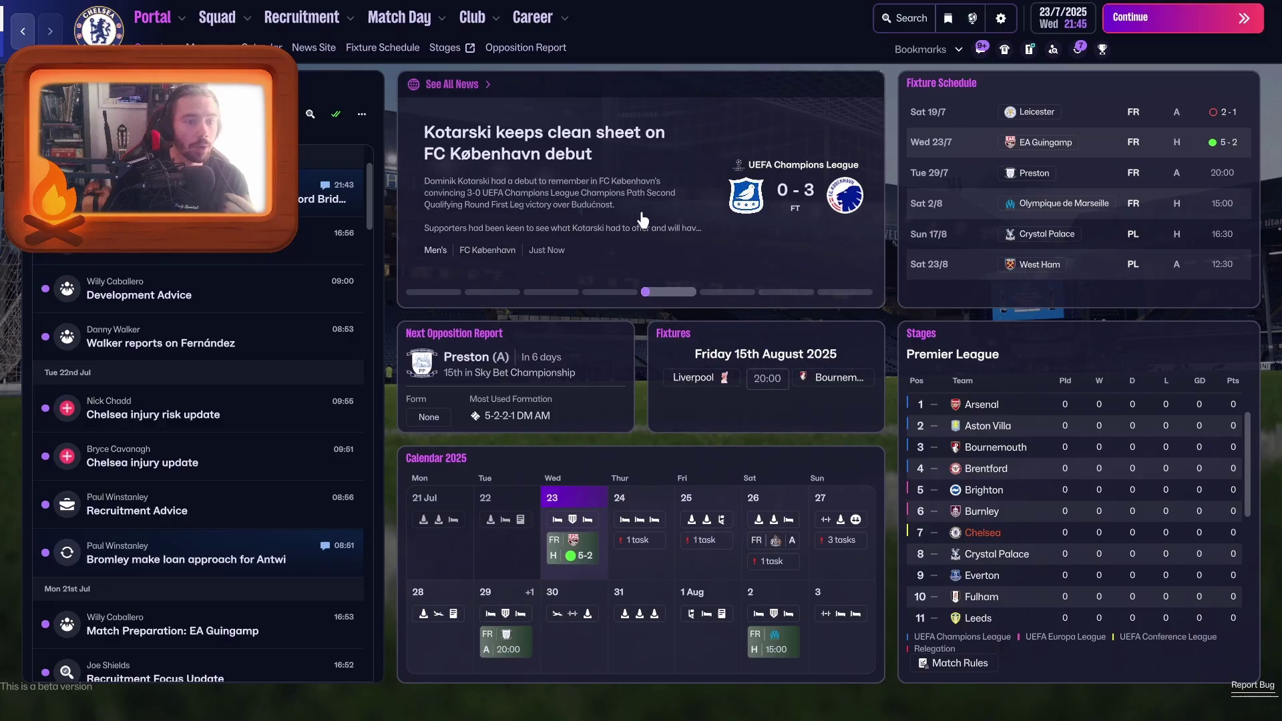
pyautogui.click(1009, 20)
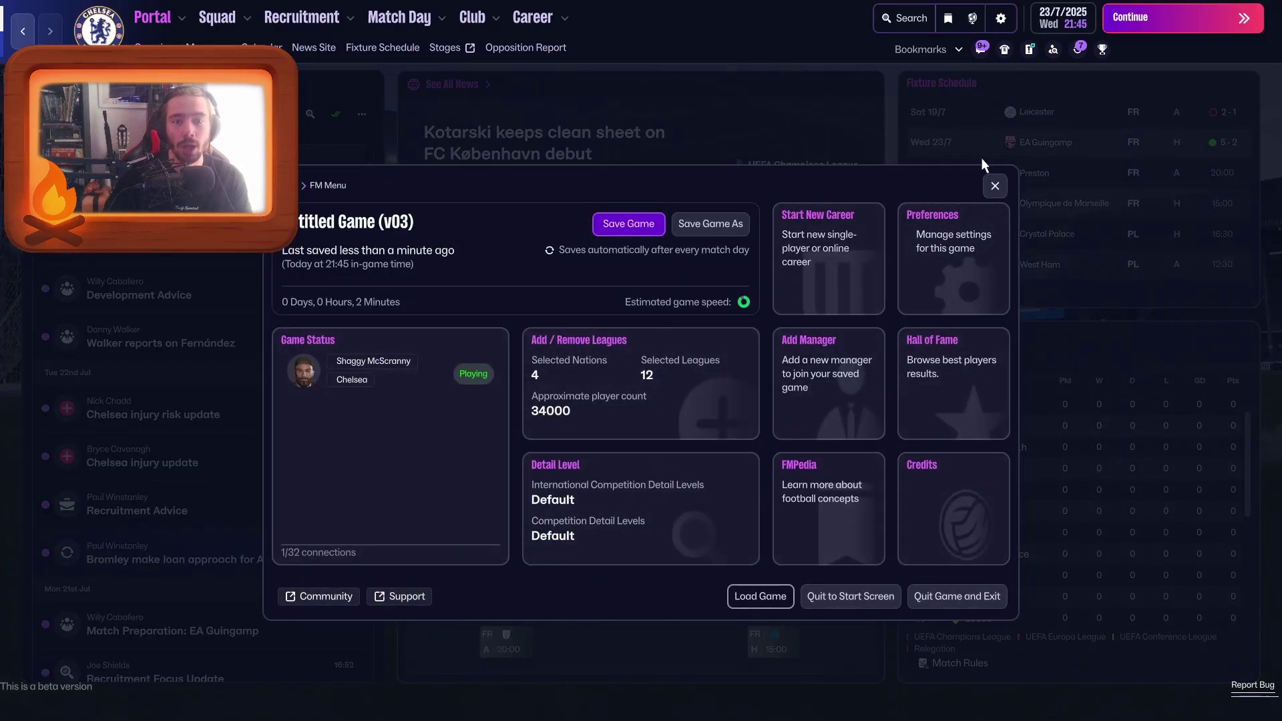
pyautogui.click(996, 185)
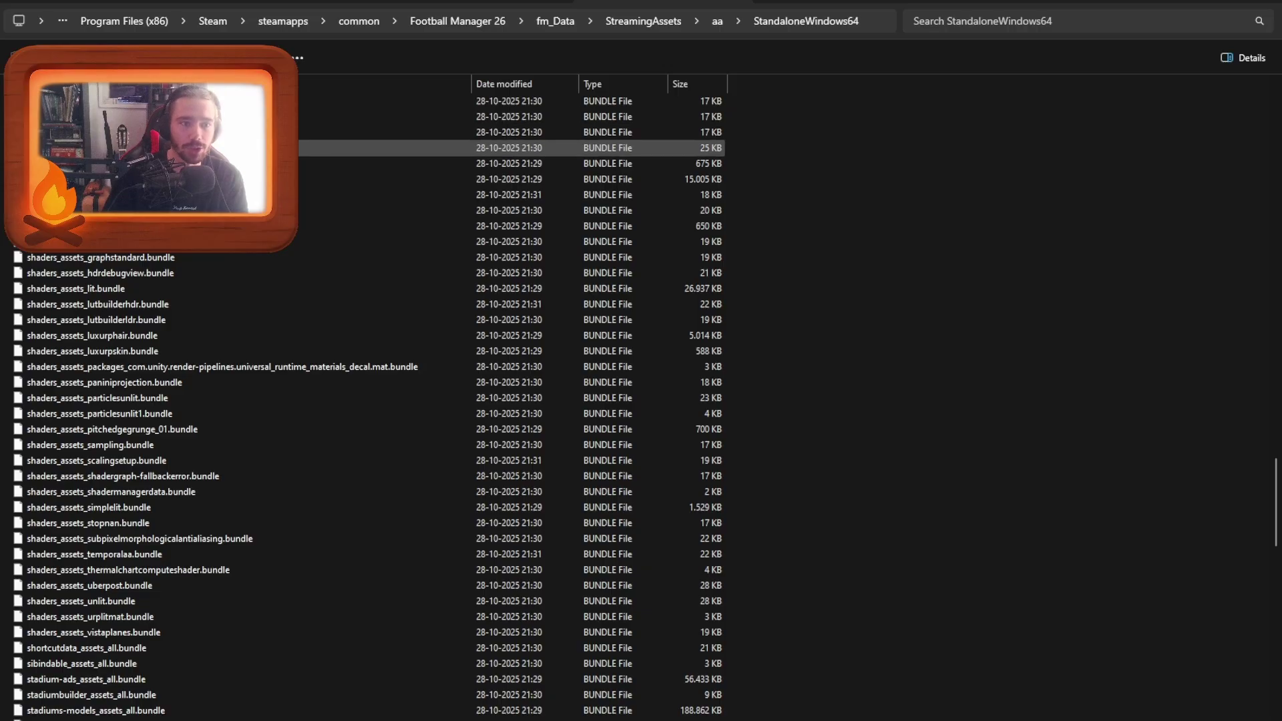
# Step: Look through the shader, stadium and UI bundle files in Football Manager 26's StandaloneWindows64 folder
pyautogui.scroll(-2, 201, 148)
pyautogui.scroll(2, 200, 148)
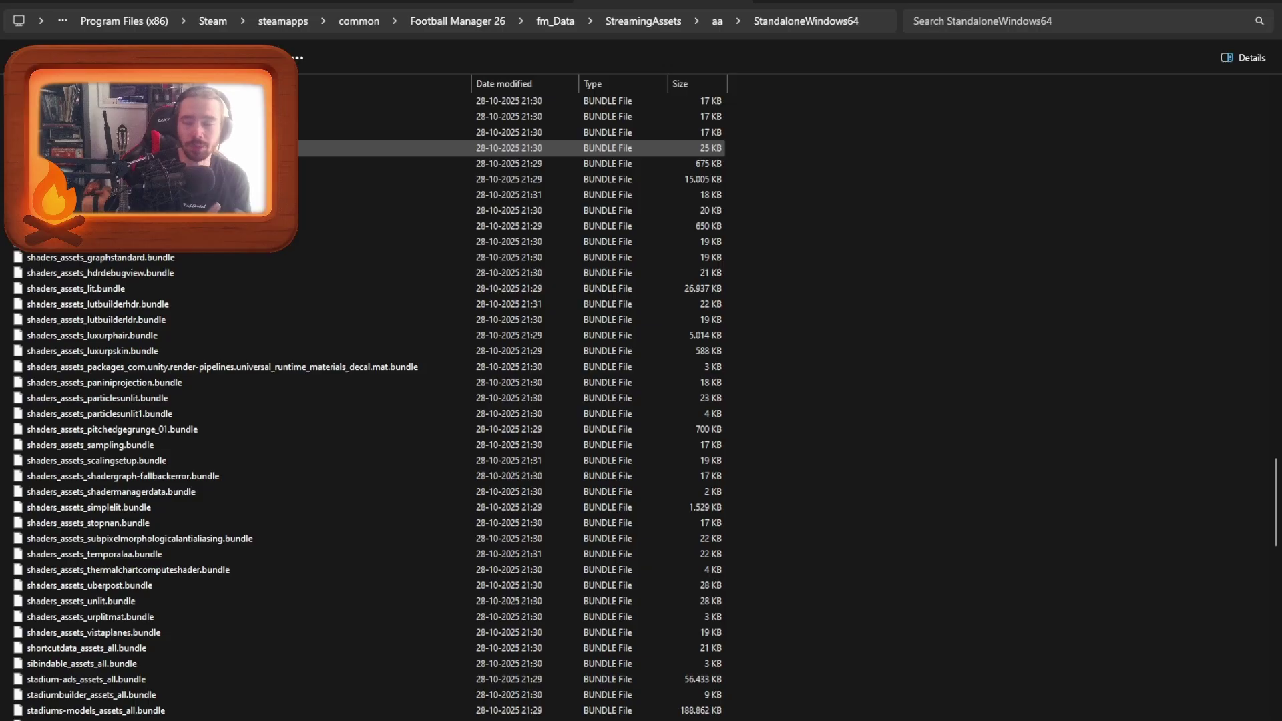
pyautogui.scroll(-9, 200, 178)
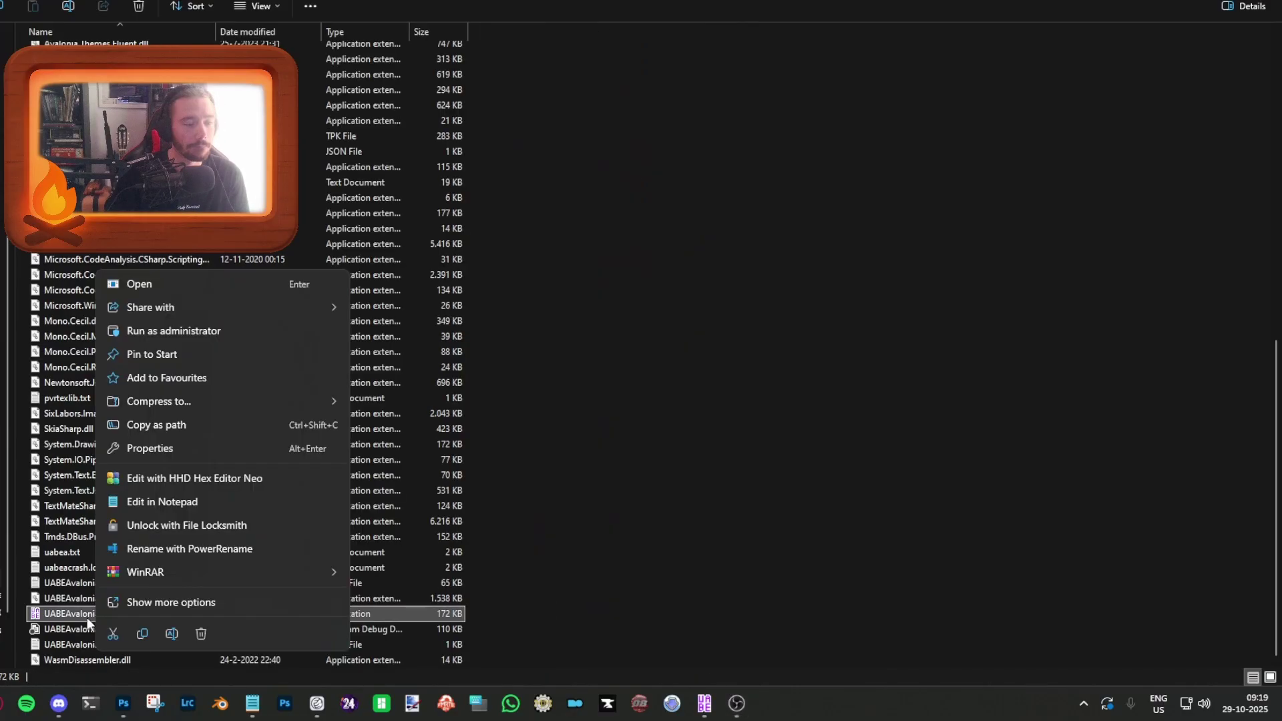
# Step: Go to the uabea-windows folder in Unity Editing and launch UABEAvalonia.exe
pyautogui.click(51, 627)
pyautogui.scroll(3, 51, 628)
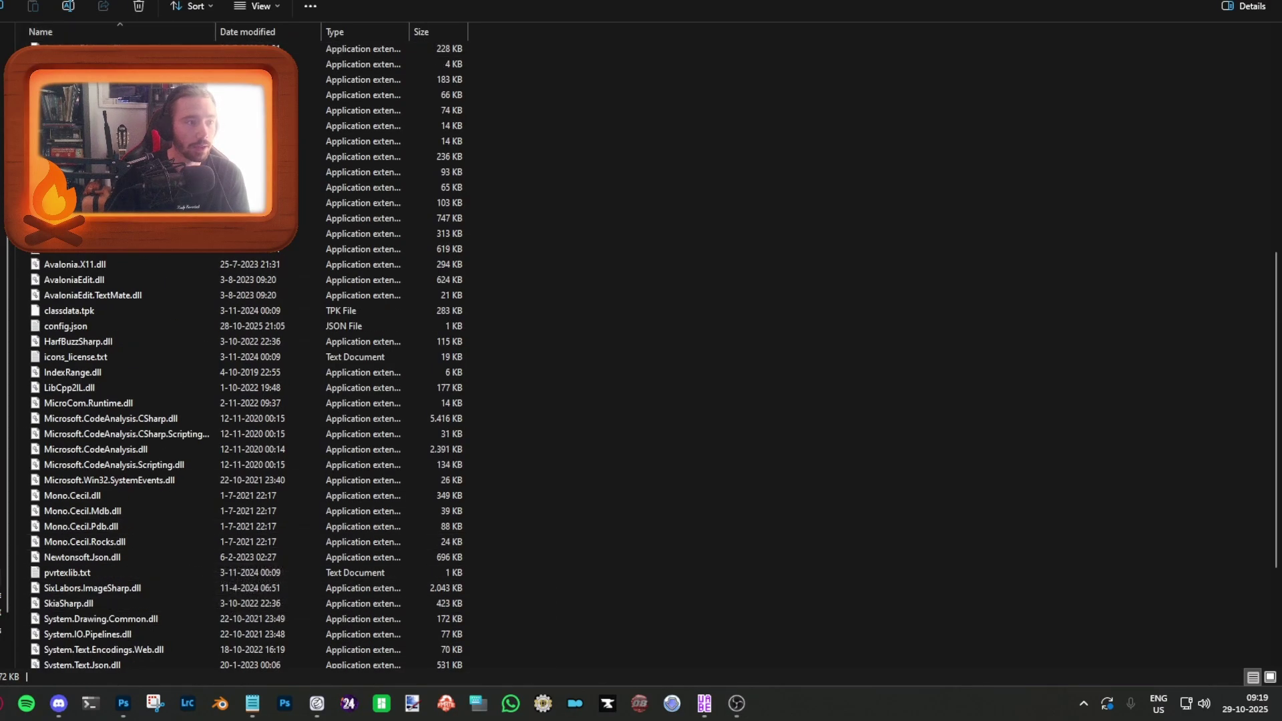
pyautogui.hotkey('alt', 'Up')
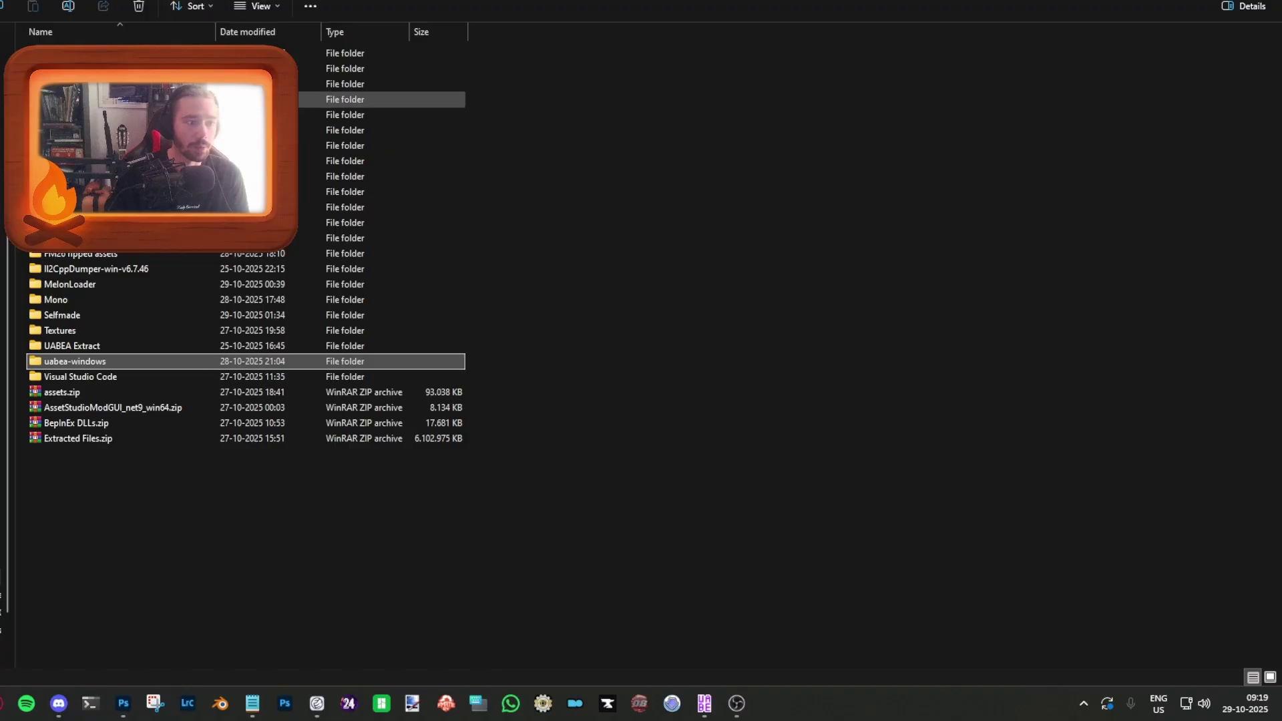
pyautogui.doubleClick(67, 365)
pyautogui.scroll(-4, 80, 453)
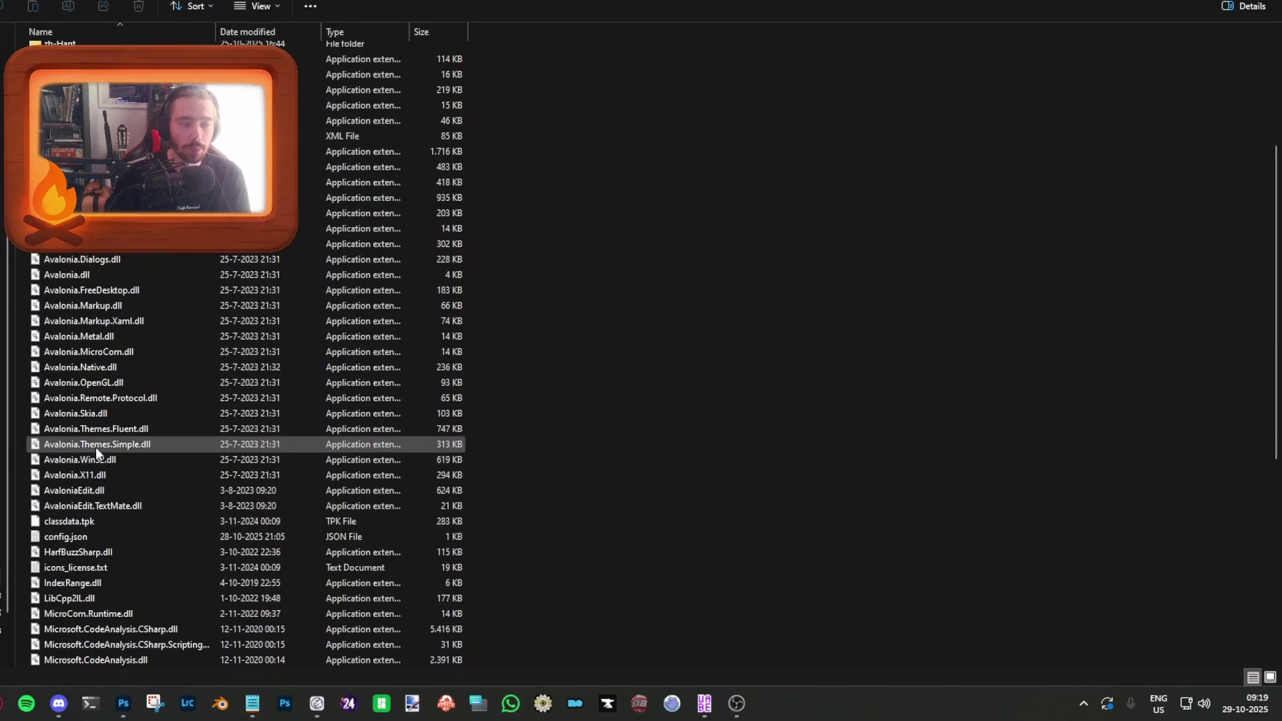
pyautogui.scroll(-8, 100, 448)
pyautogui.doubleClick(65, 614)
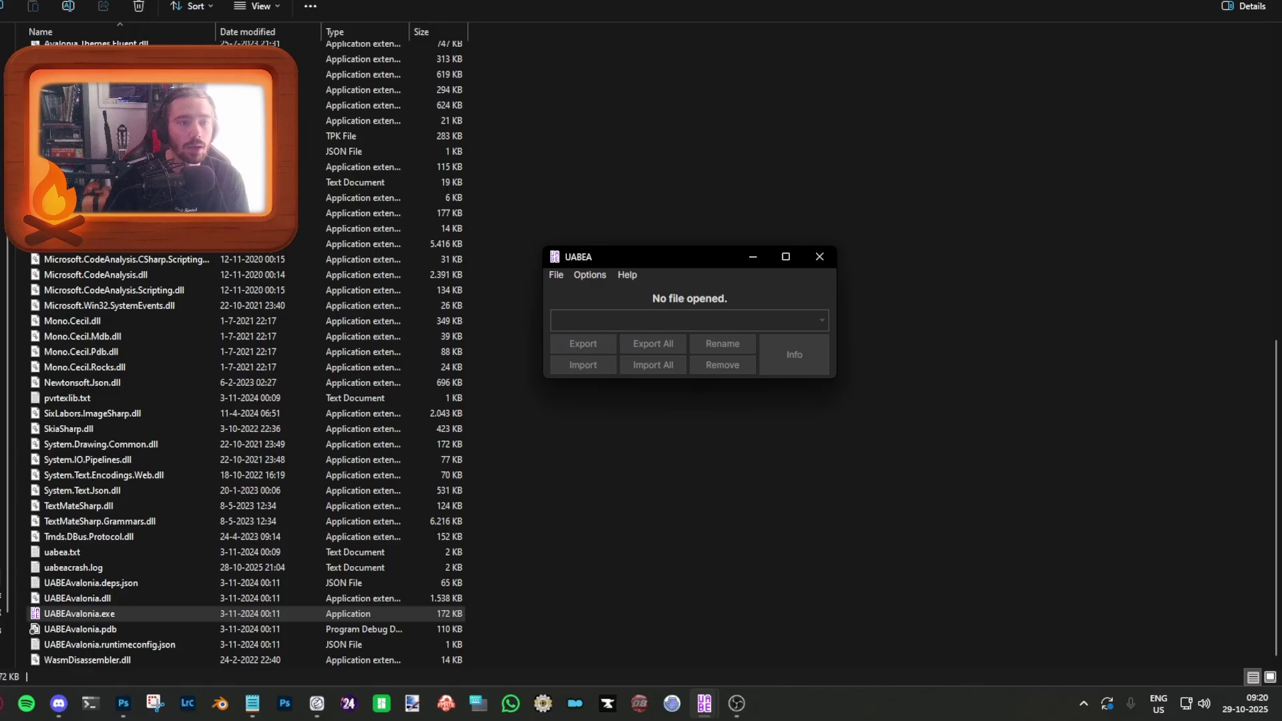
# Step: In the empty UABEA window, browse for a file to open in C:\Program Files (x86)\Steam\steamapps\common\Football Manager 26\fm_Data\StreamingAssets\aa\StandaloneWindows64
pyautogui.hotkey('alt', 'Tab')
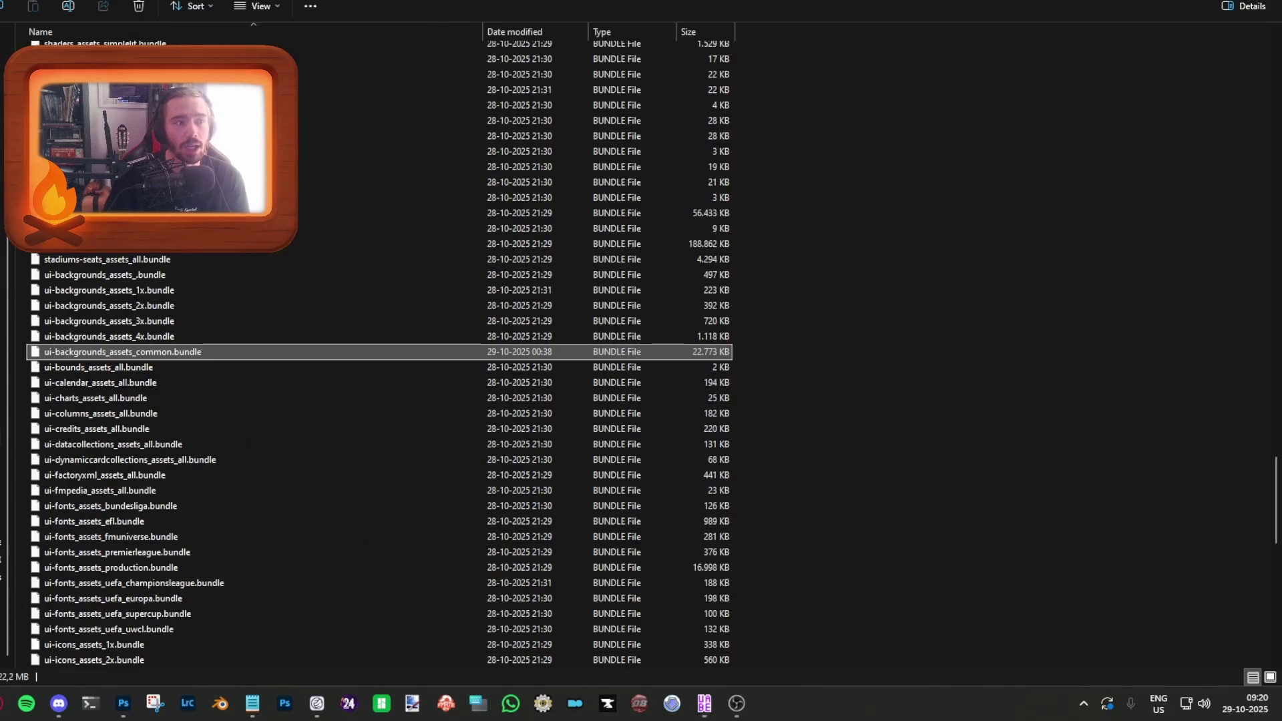
pyautogui.click(863, 1)
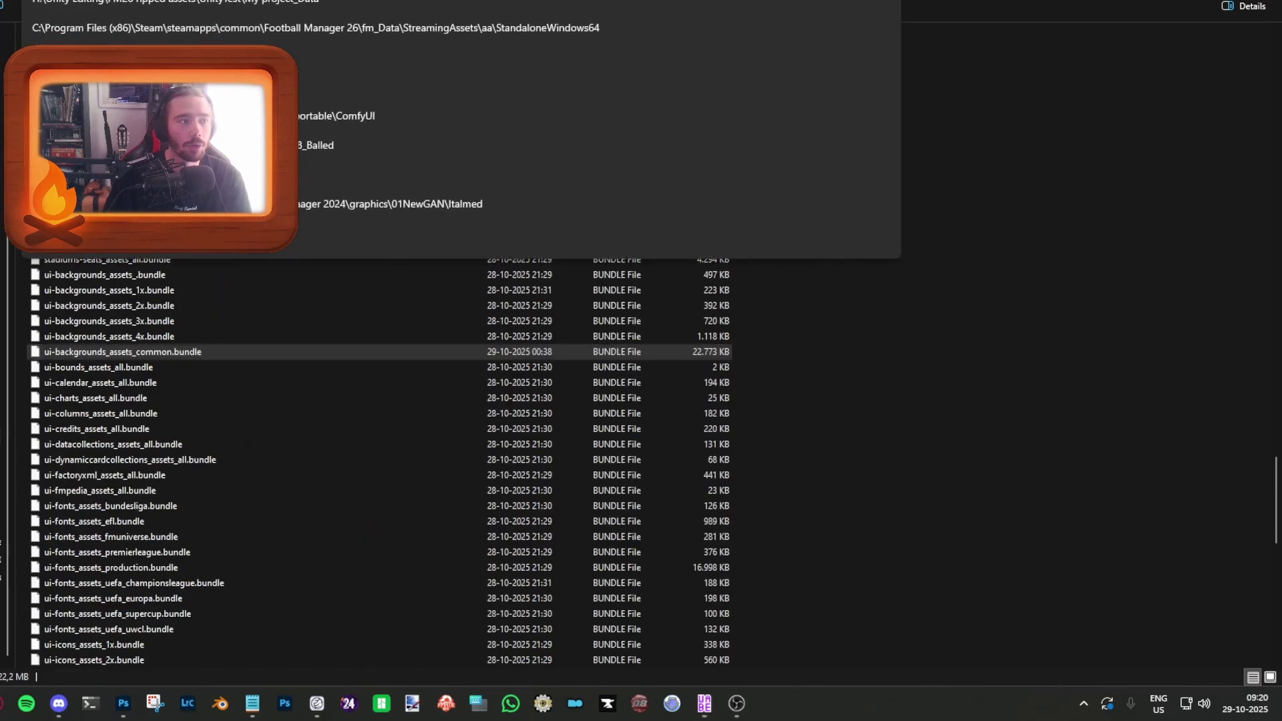
pyautogui.press('Return')
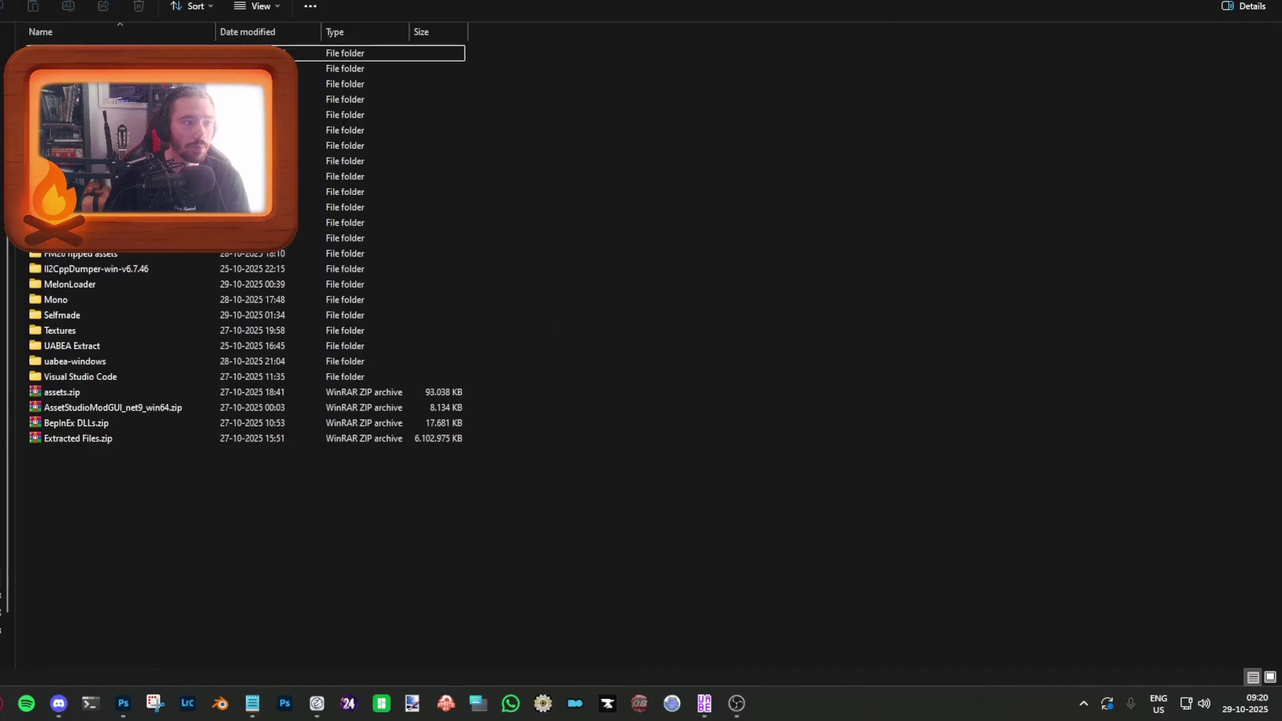
pyautogui.hotkey('alt', 'Left')
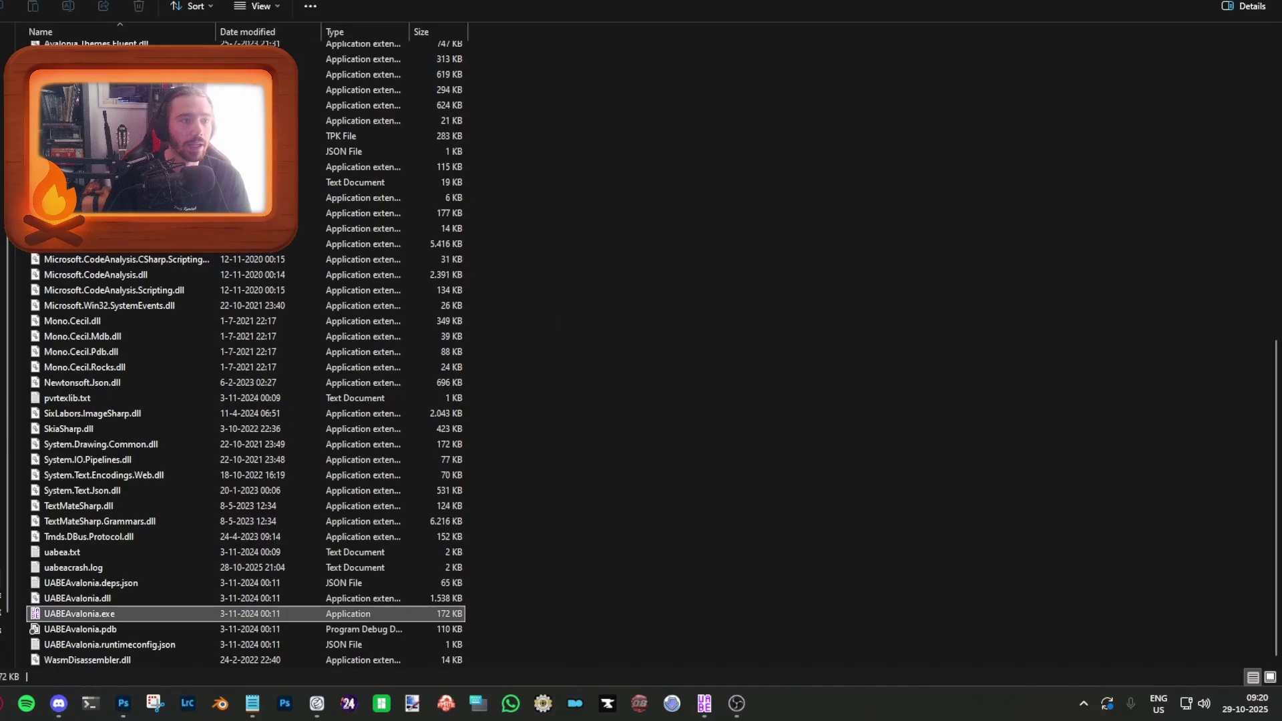
pyautogui.moveTo(704, 703)
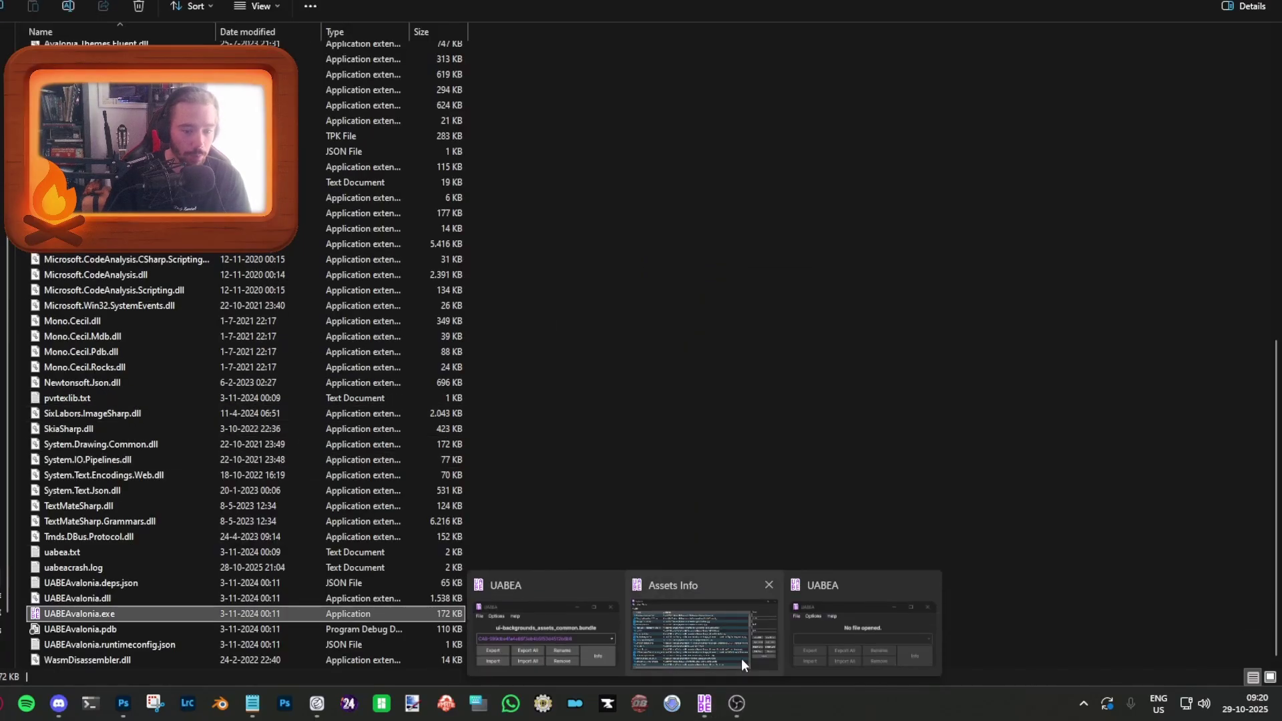
pyautogui.click(840, 636)
pyautogui.click(556, 274)
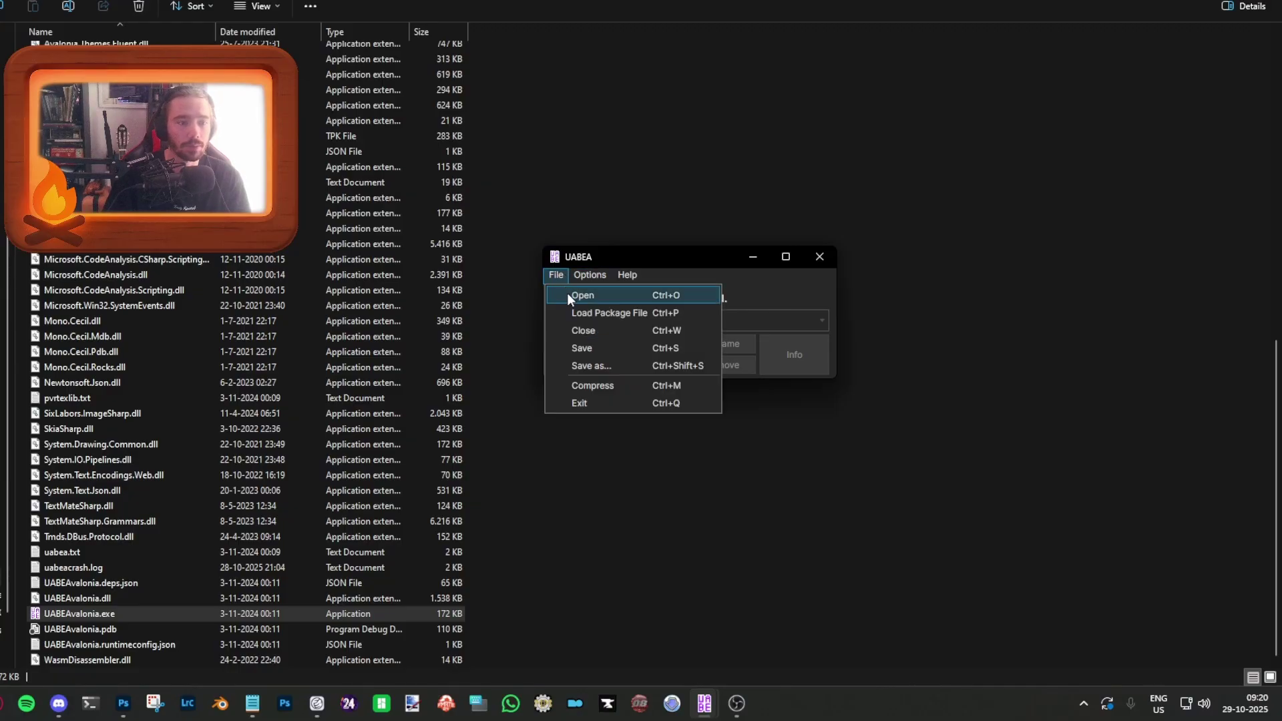
pyautogui.click(566, 294)
pyautogui.click(1000, 303)
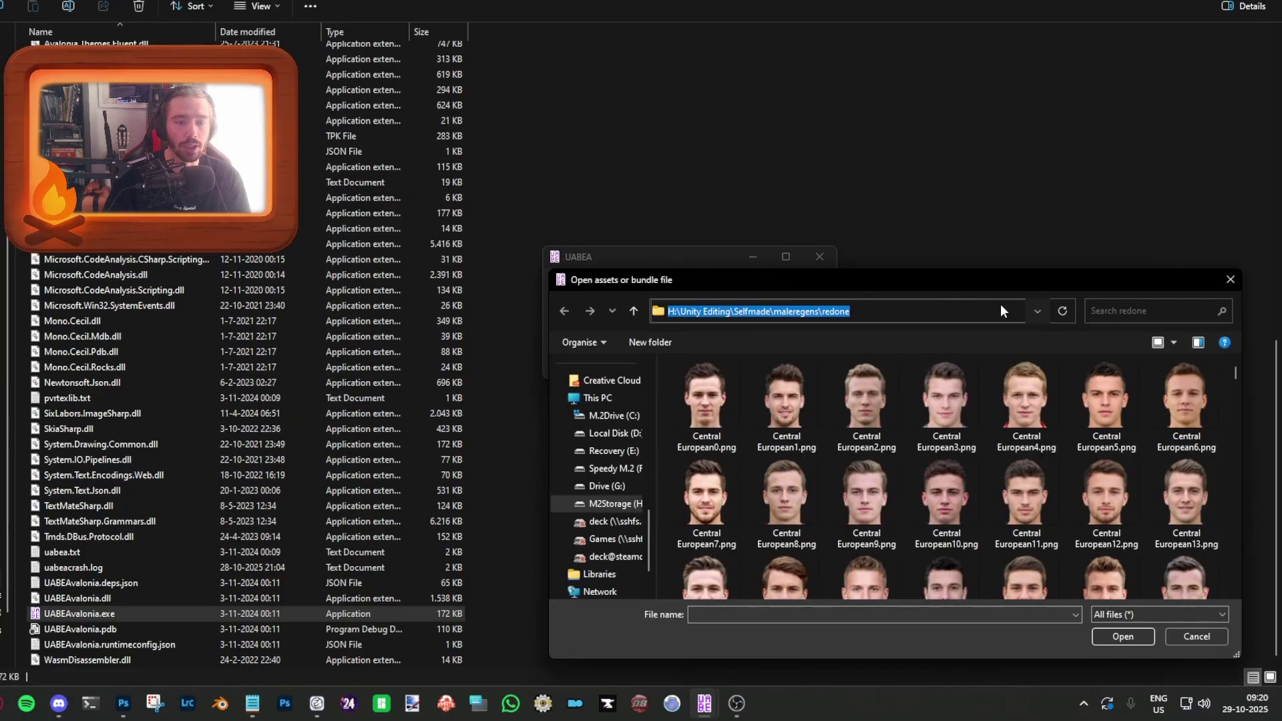
pyautogui.write('C:\\Program Files (x86)\\Steam\\steamapps\\common\\Football Manager 26\\fm_Data\\StreamingAssets\\aa\\StandaloneWindows64')
pyautogui.press('Return')
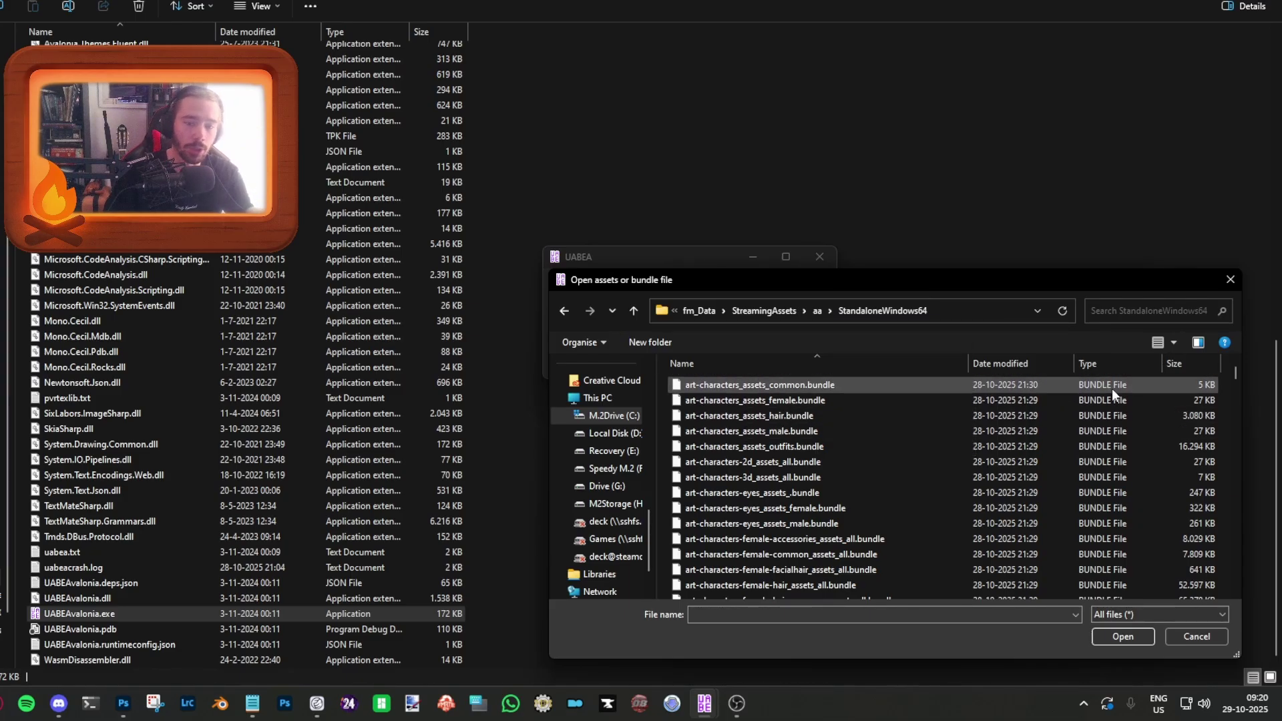
# Step: Find ui-backgrounds_assets_common.bundle in the folder and open it
pyautogui.click(859, 433)
pyautogui.press('u')
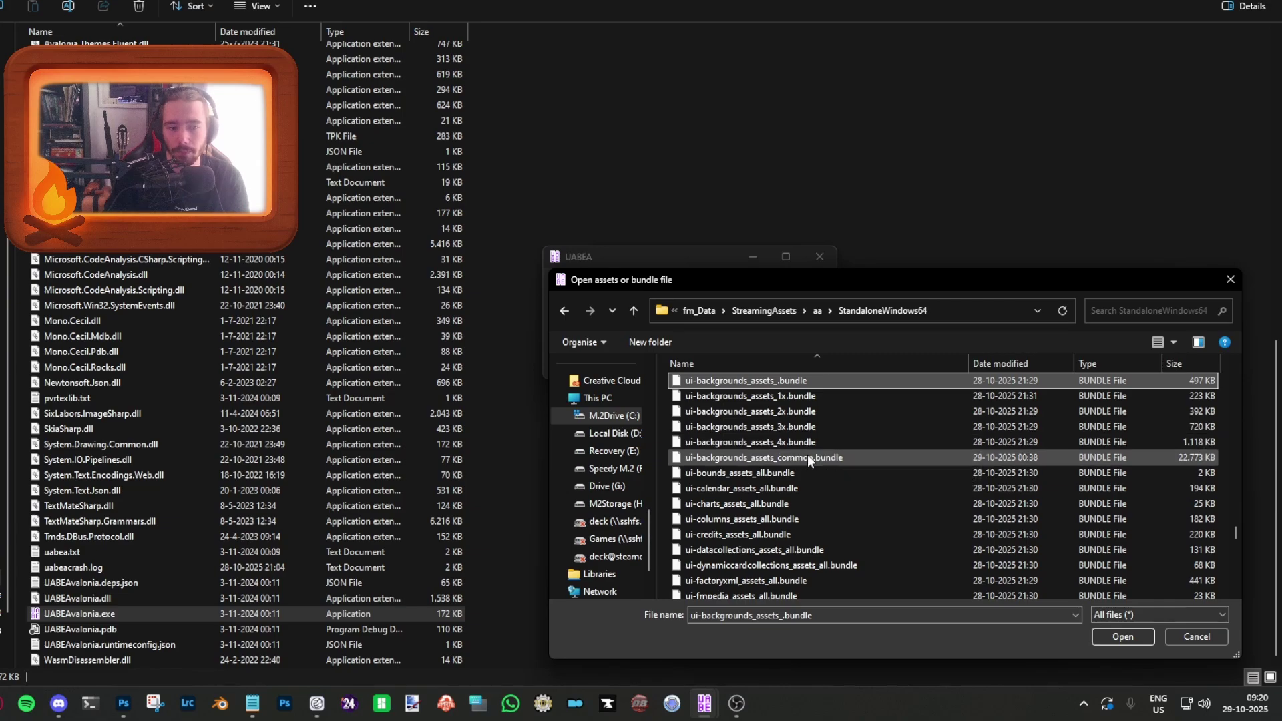
pyautogui.click(691, 458)
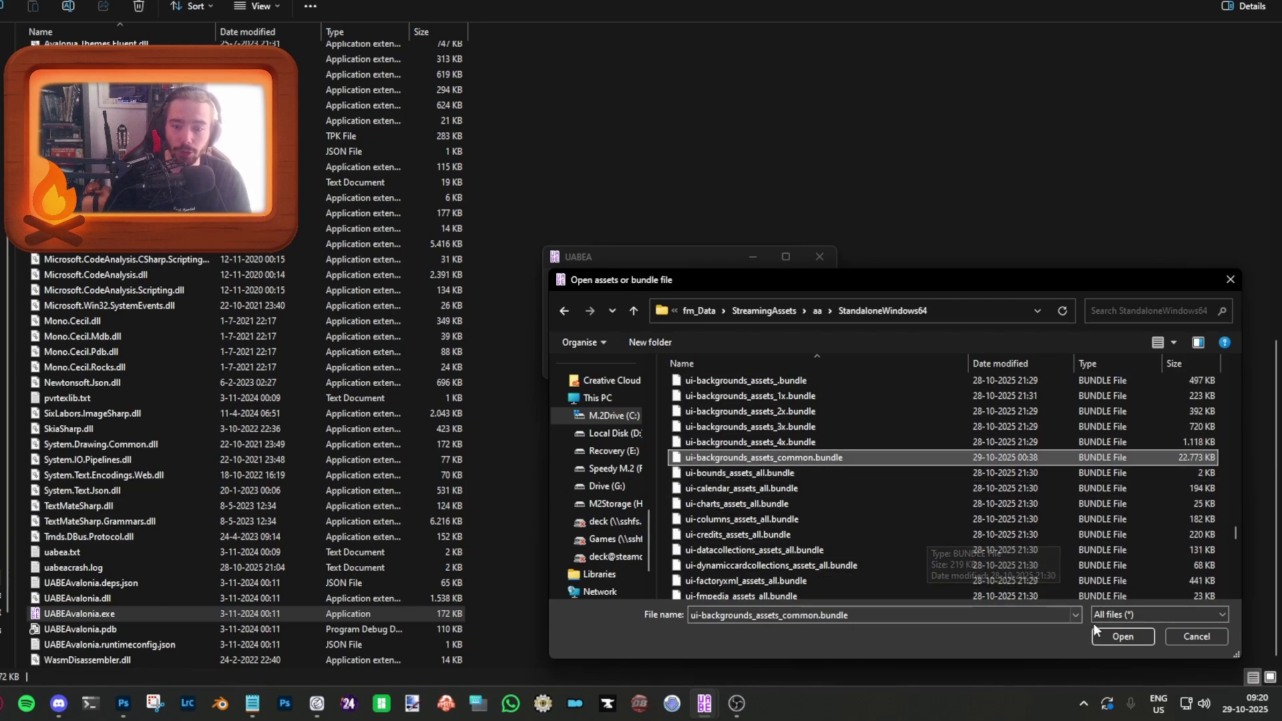
pyautogui.click(1111, 642)
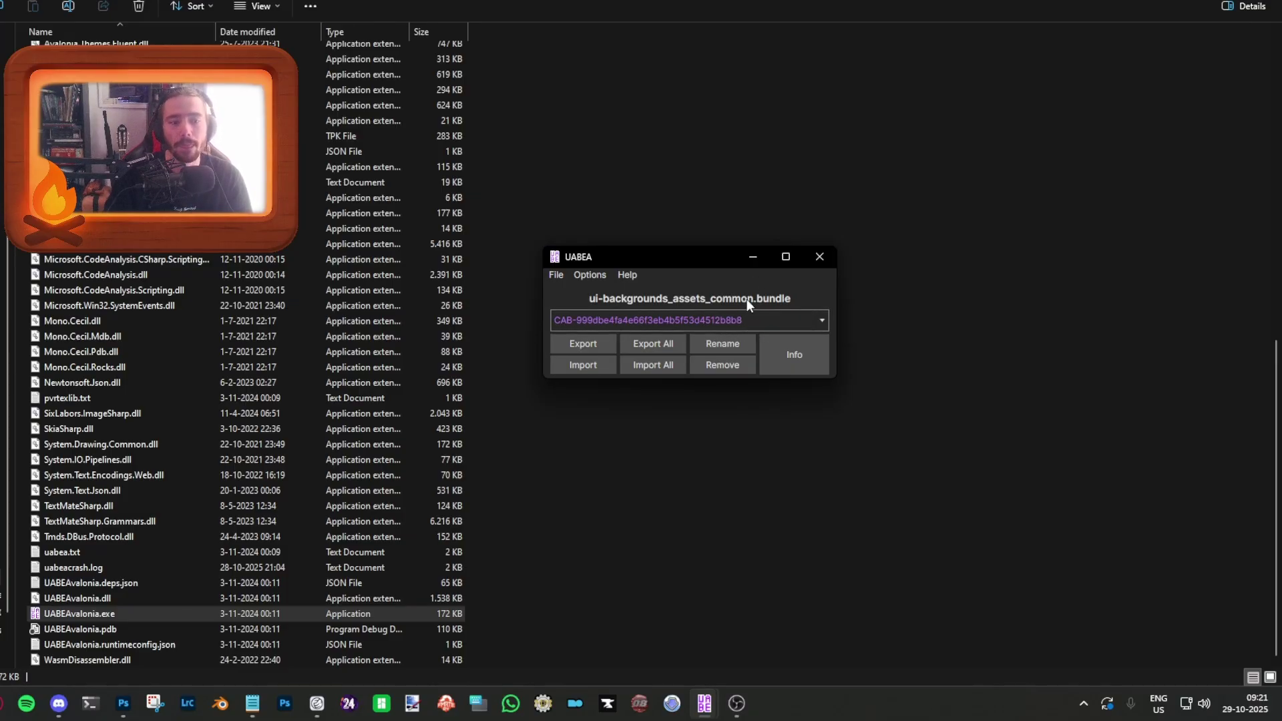
# Step: Display the bundle's asset info, sort the assets by name and look through the background textures
pyautogui.click(796, 358)
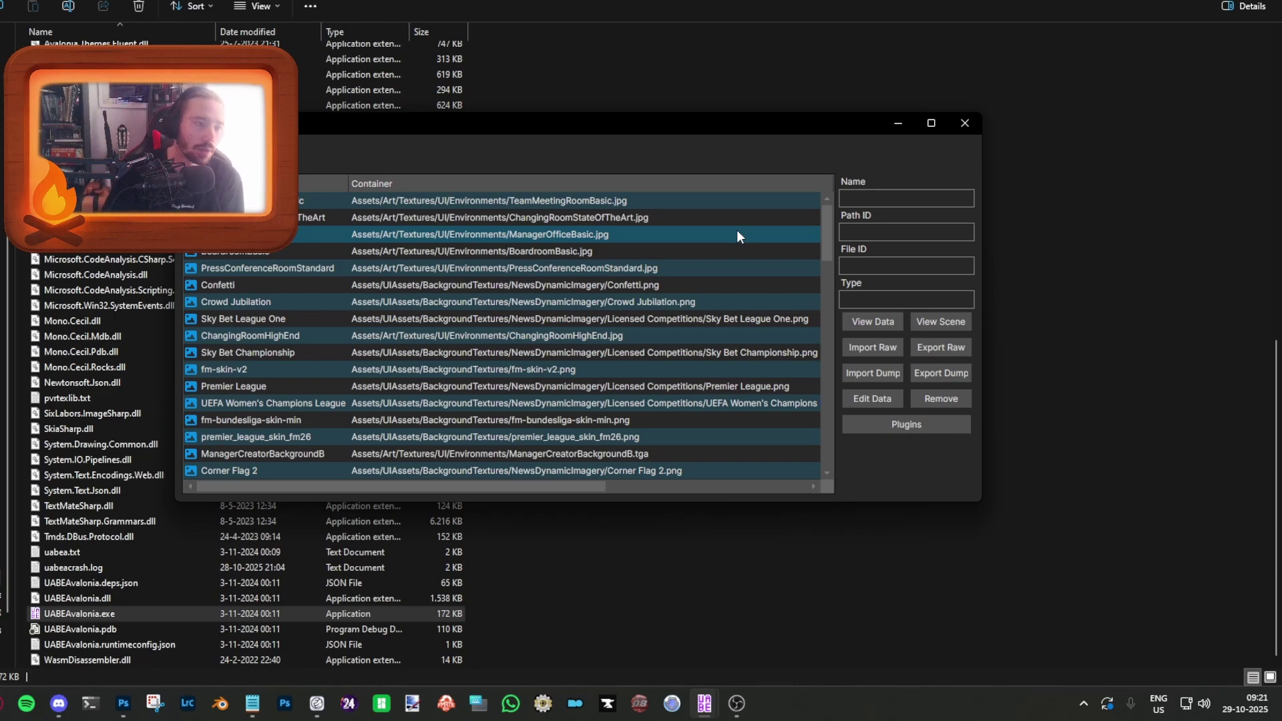
pyautogui.click(298, 179)
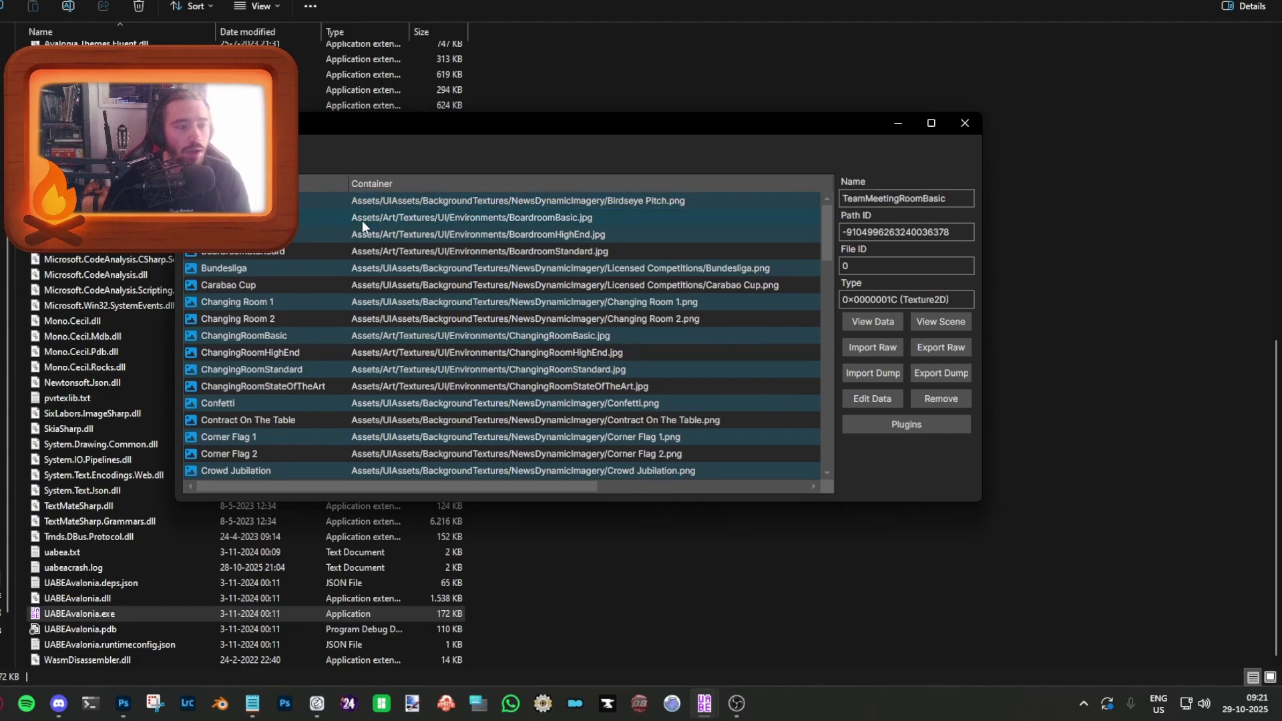
pyautogui.scroll(-4, 314, 254)
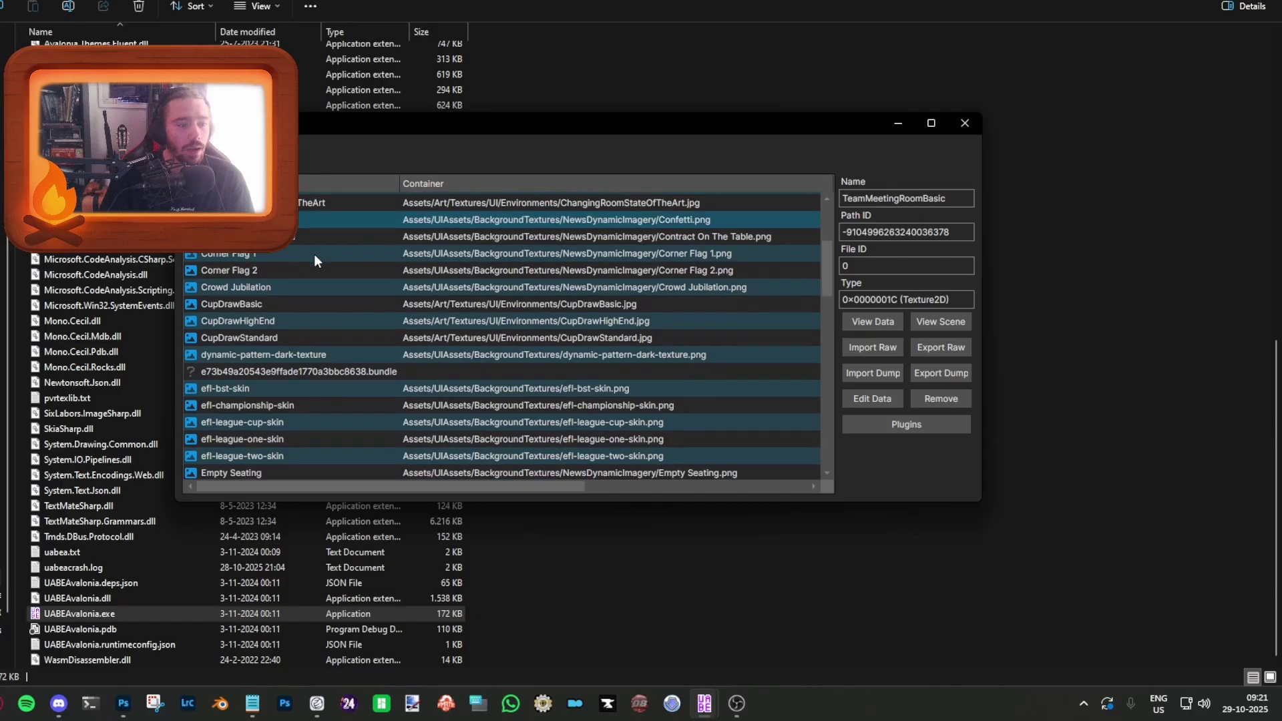
pyautogui.scroll(4, 314, 254)
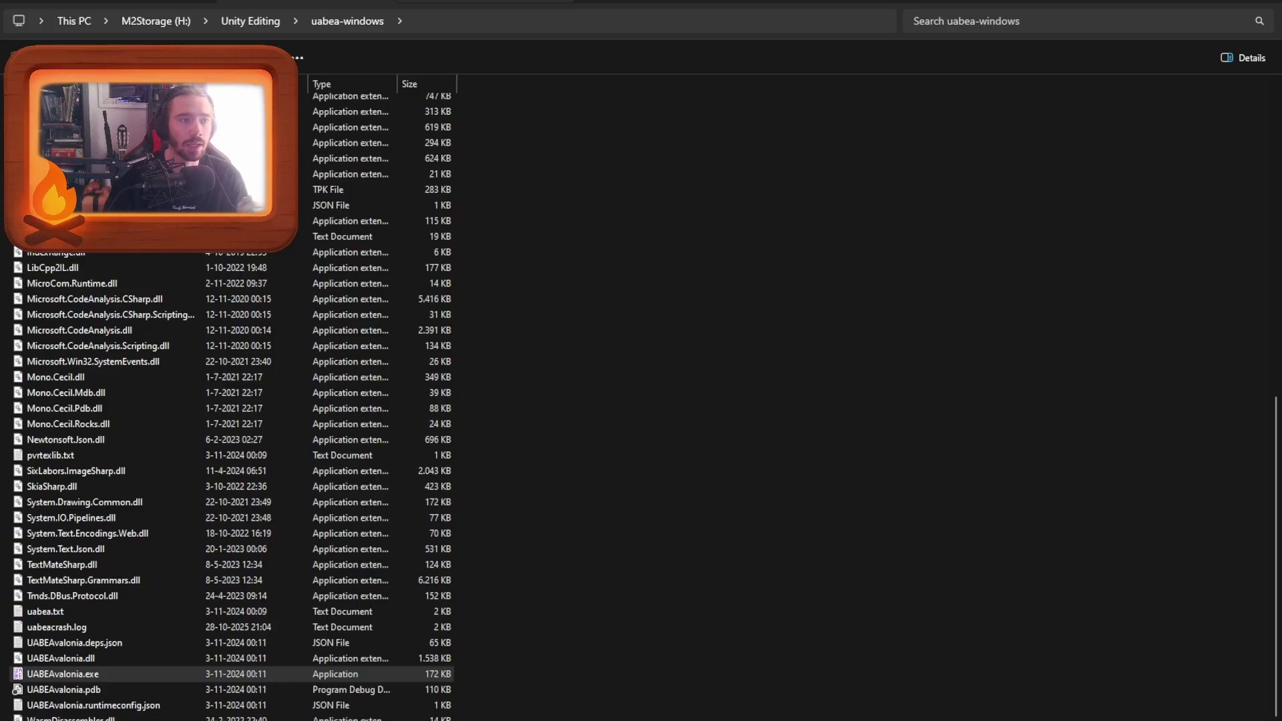
# Step: In File Explorer, go to the Background_Common folder inside Unity Editing's Selfmade folder
pyautogui.hotkey('alt', 'Up')
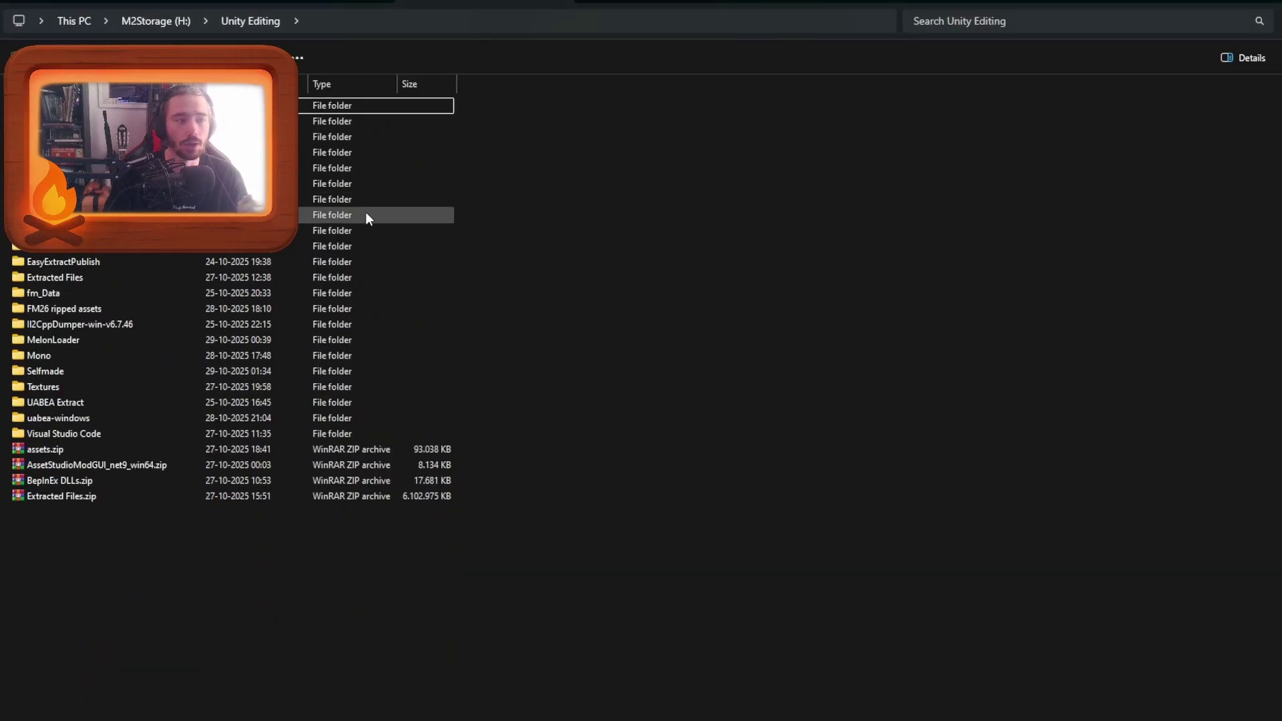
pyautogui.doubleClick(61, 370)
pyautogui.scroll(-3, 111, 558)
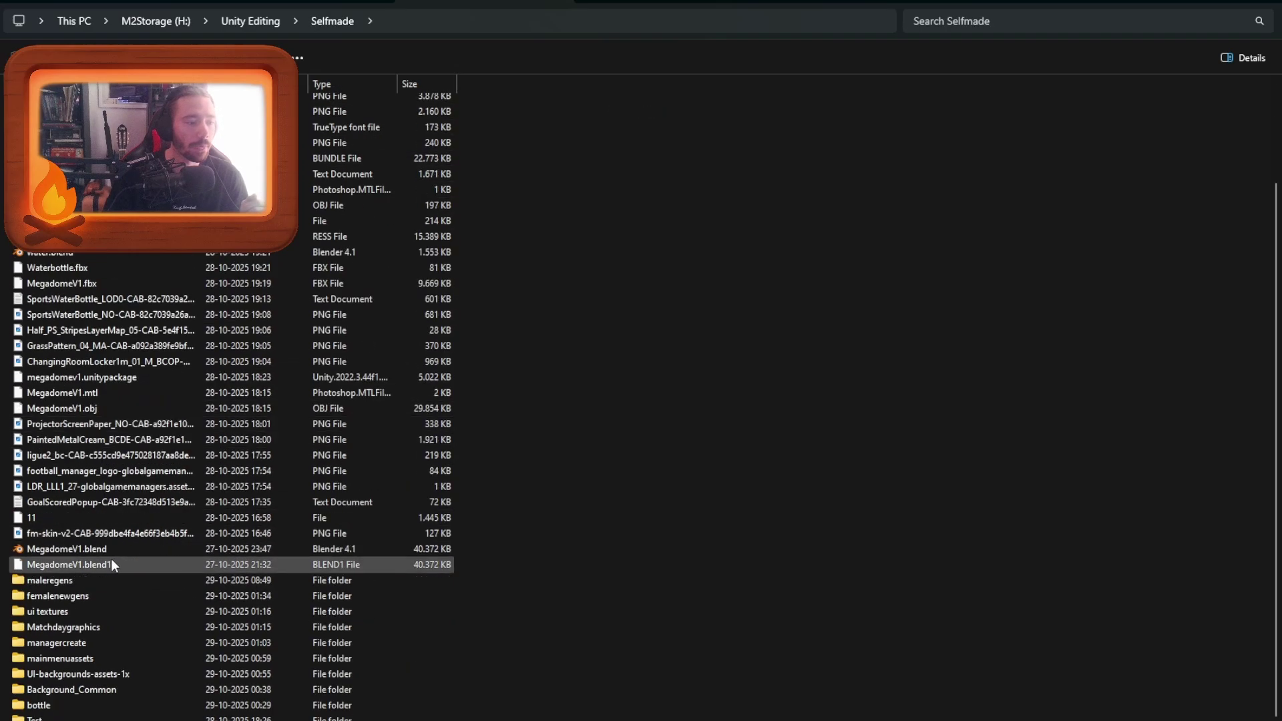
pyautogui.doubleClick(58, 690)
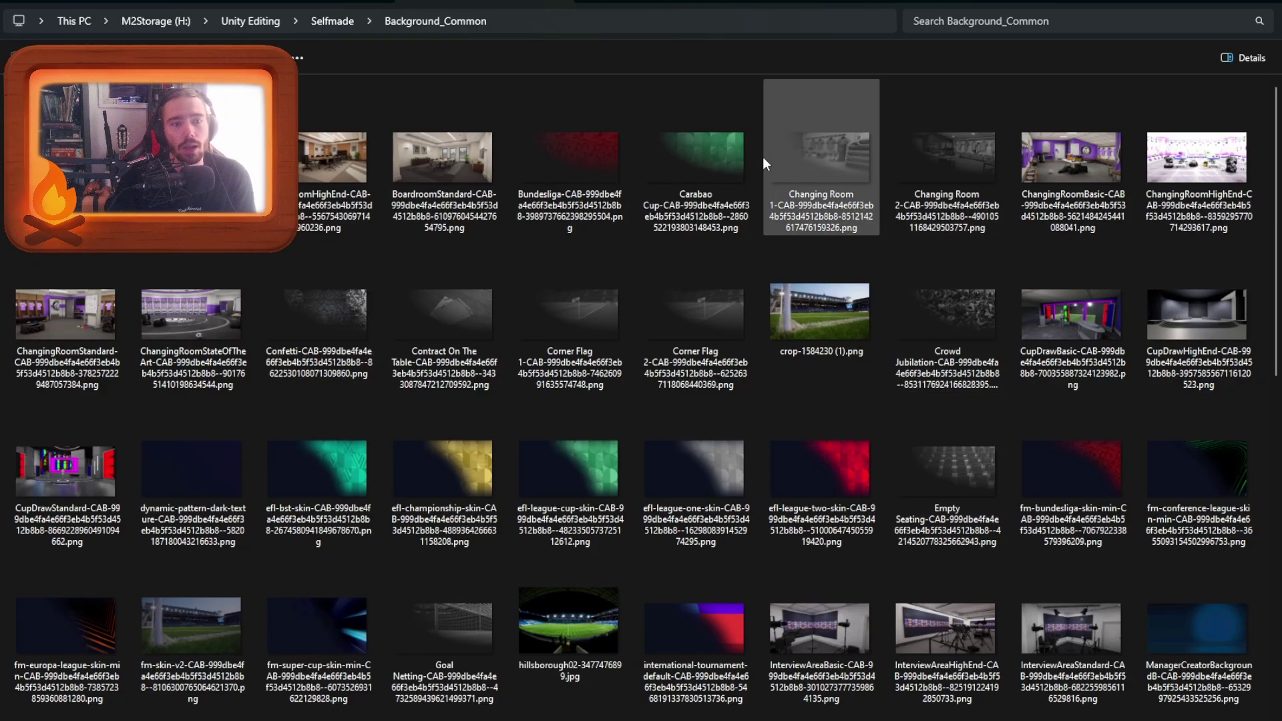
# Step: Examine the Carabao Cup, Bundesliga, crop-1584230 (1) and CupDrawHighEnd images in the Background_Common folder
pyautogui.click(708, 167)
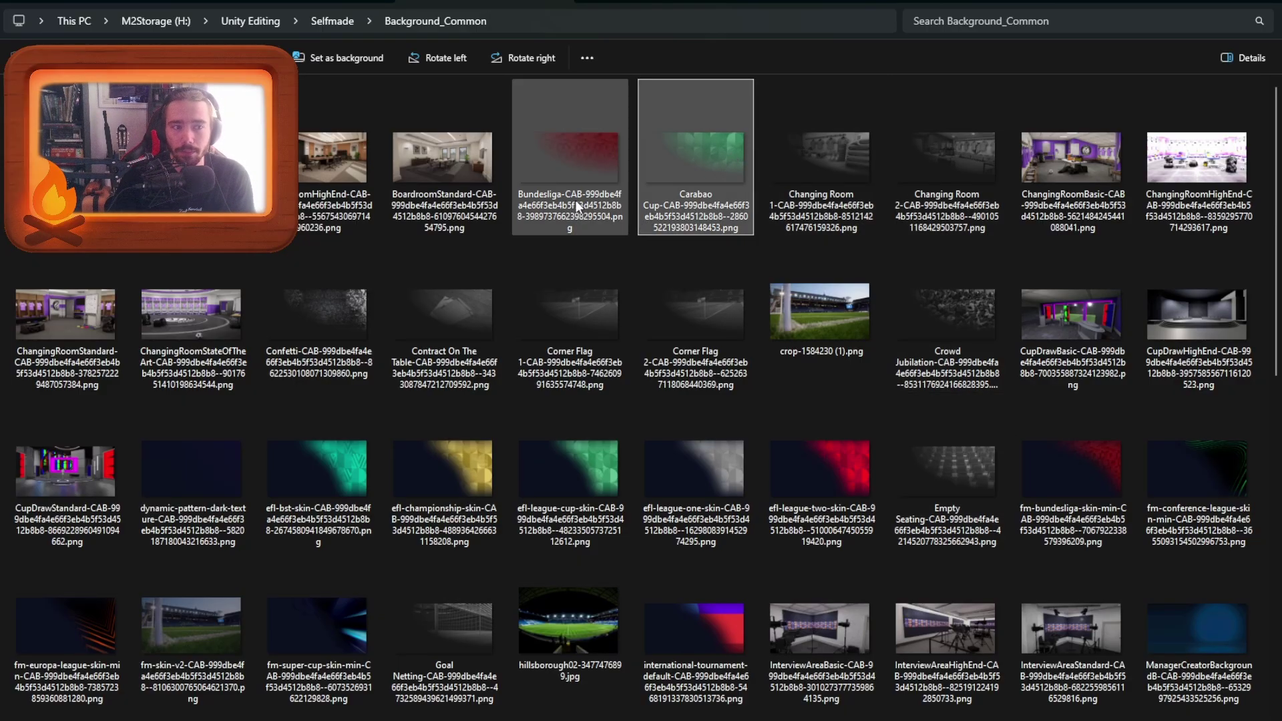
pyautogui.click(587, 151)
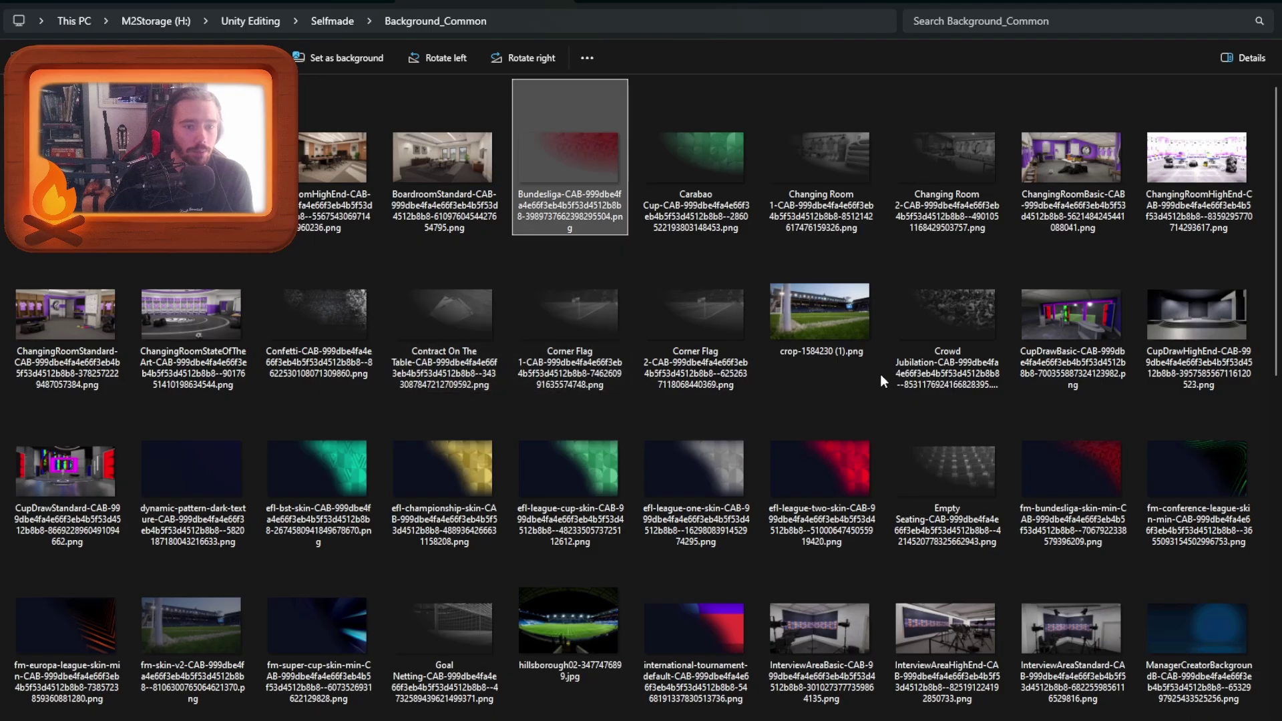
pyautogui.click(823, 337)
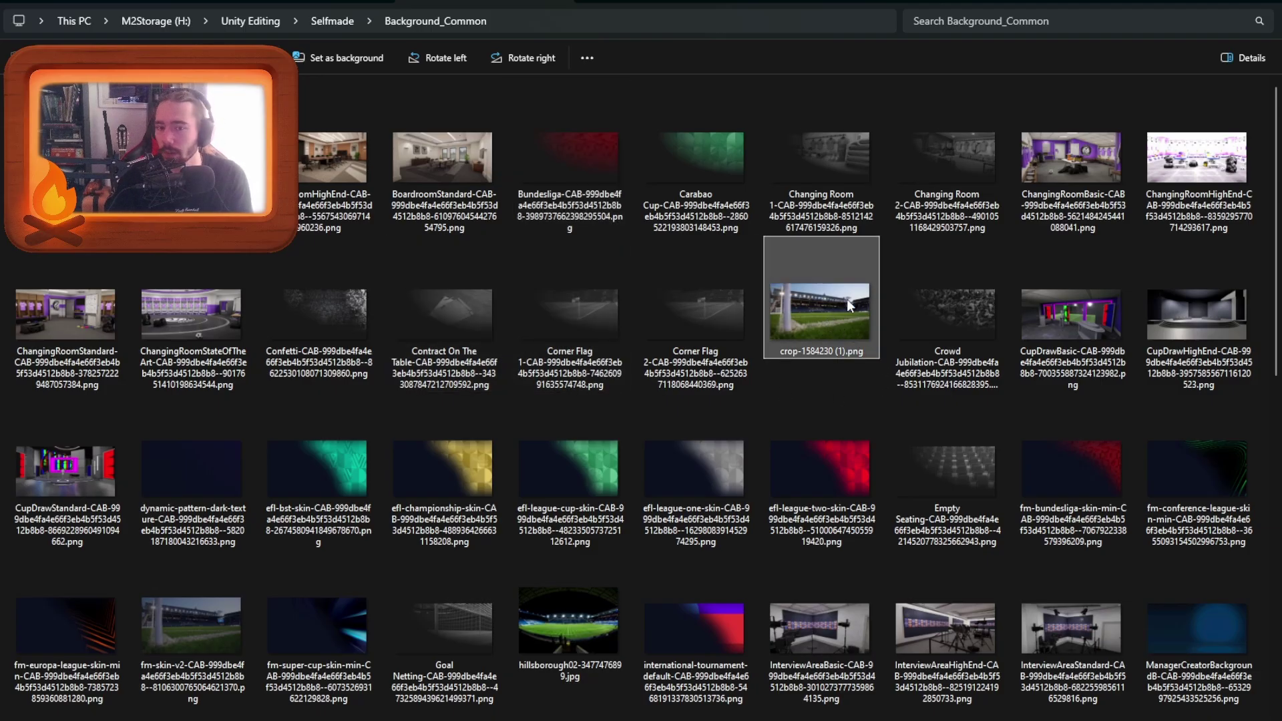
pyautogui.click(1195, 335)
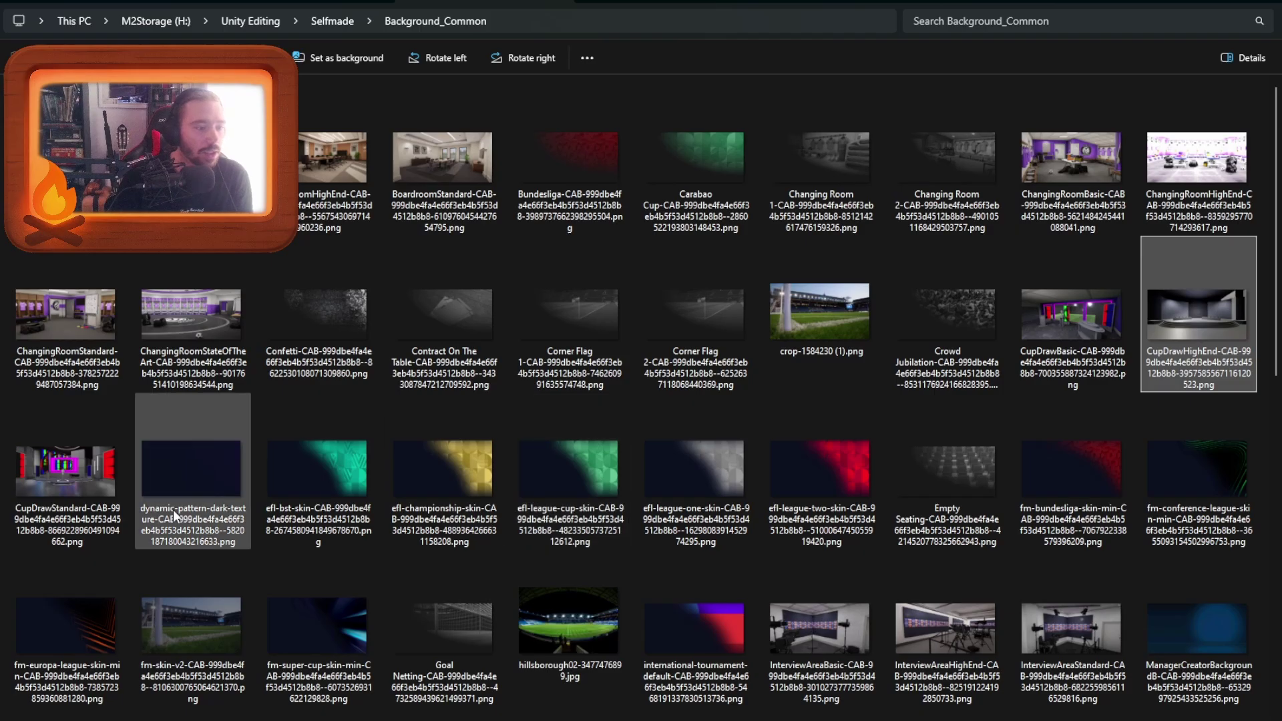
# Step: Examine the dynamic-pattern-dark-texture, efl-bst-skin, fm-skin-v2 and premier_league_skin_fm26 images in the Background_Common folder
pyautogui.click(174, 491)
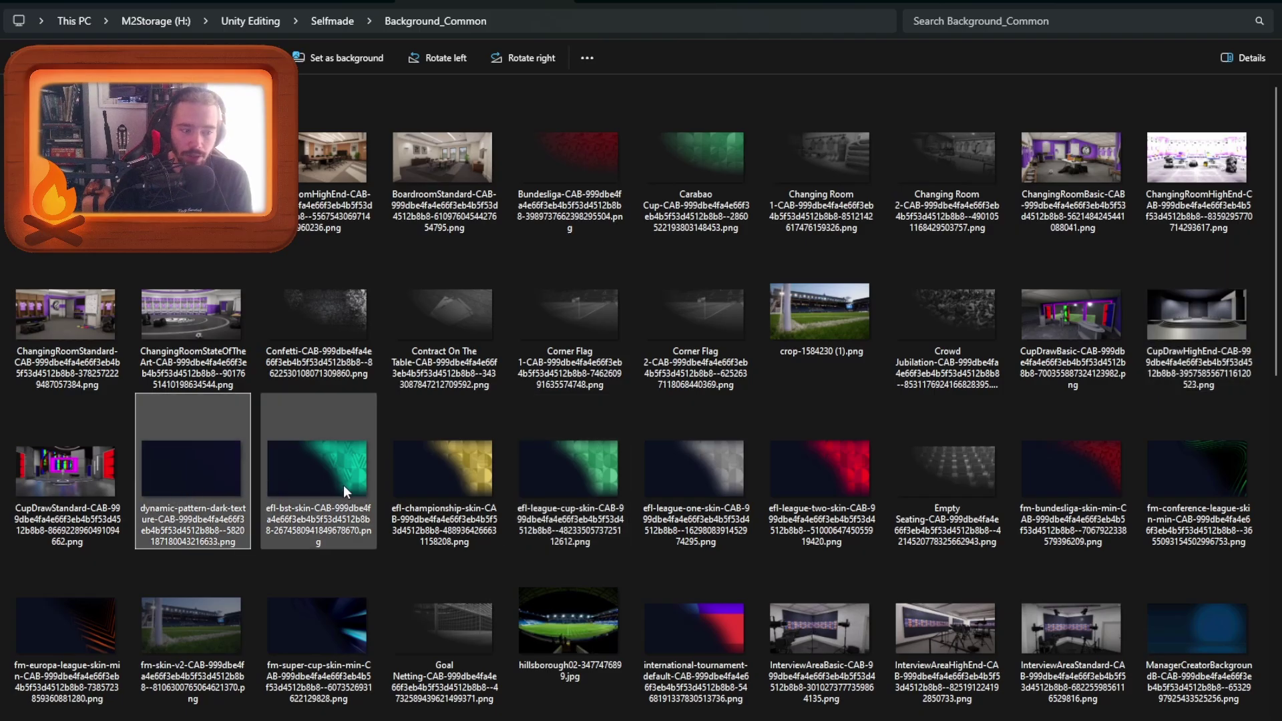
pyautogui.scroll(-10, 467, 477)
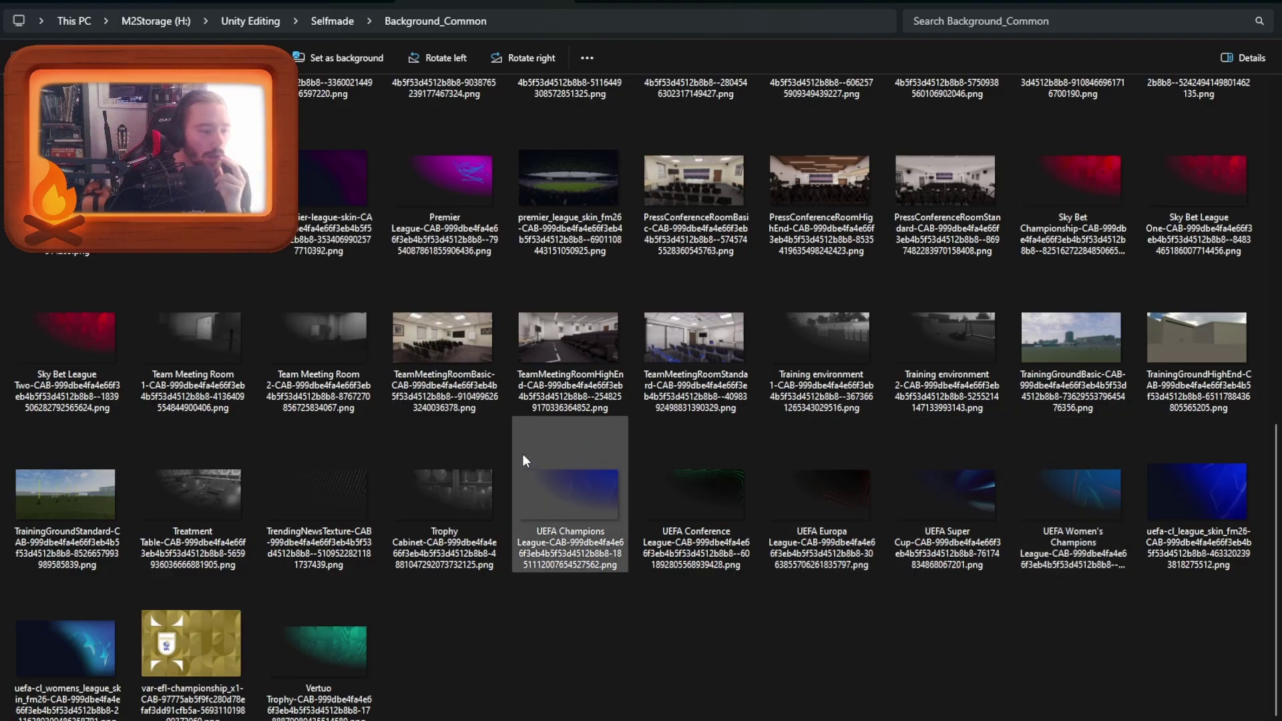
pyautogui.scroll(3, 203, 345)
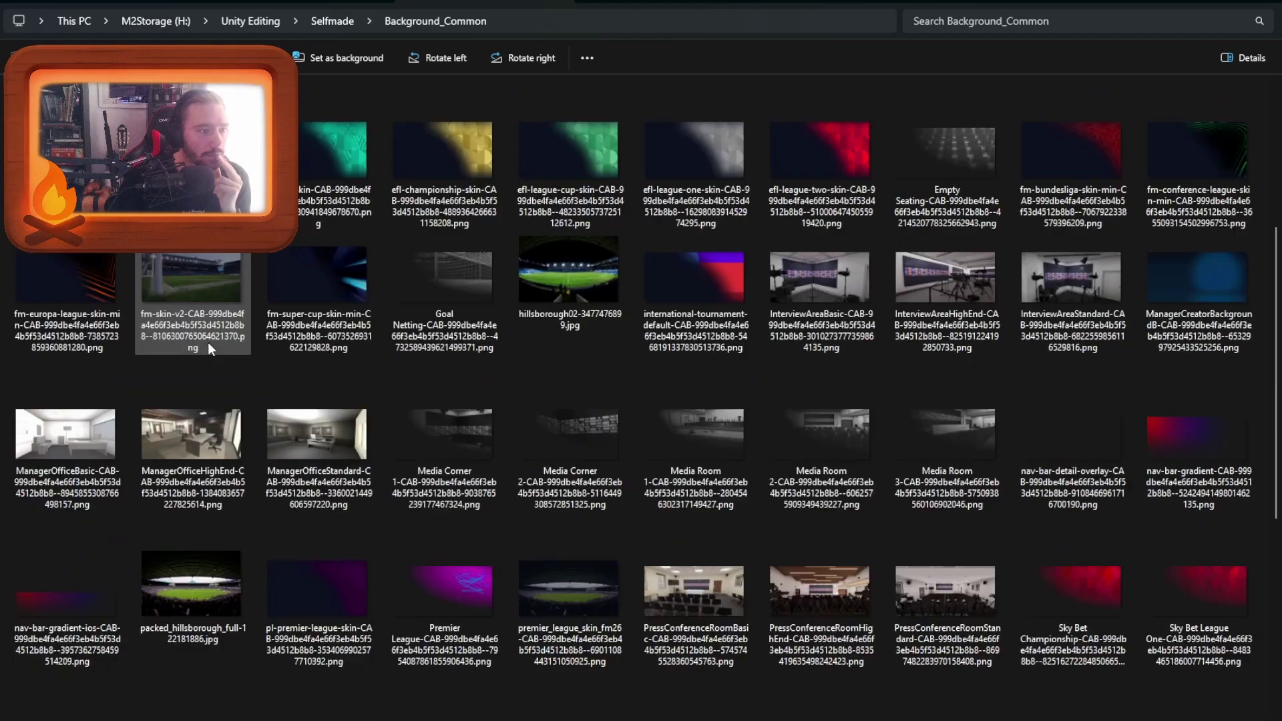
pyautogui.click(210, 294)
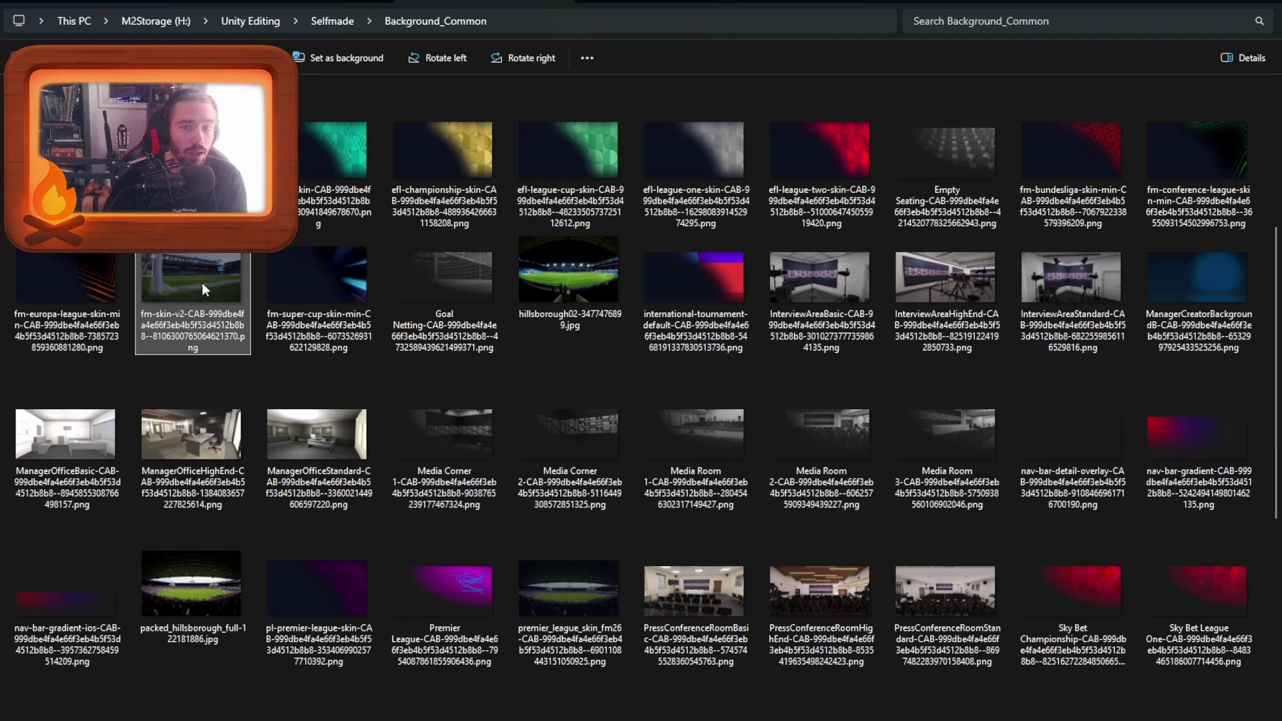
pyautogui.scroll(3, 202, 282)
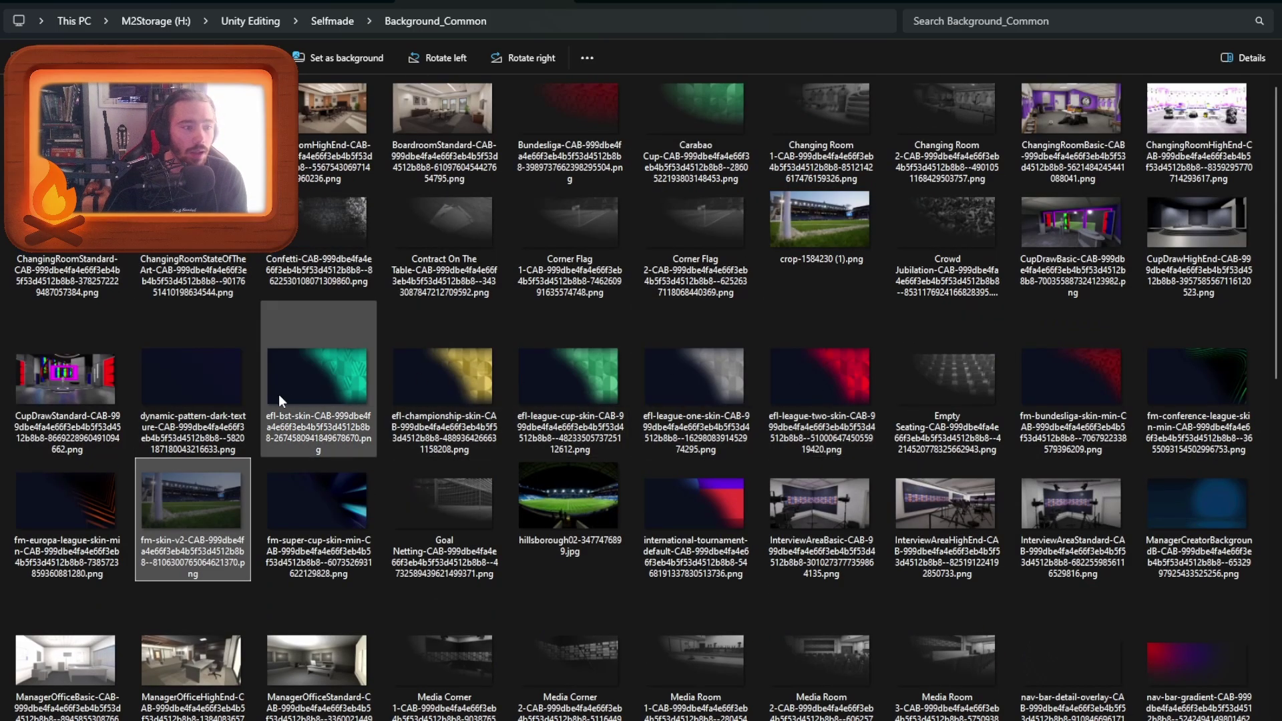
pyautogui.click(341, 389)
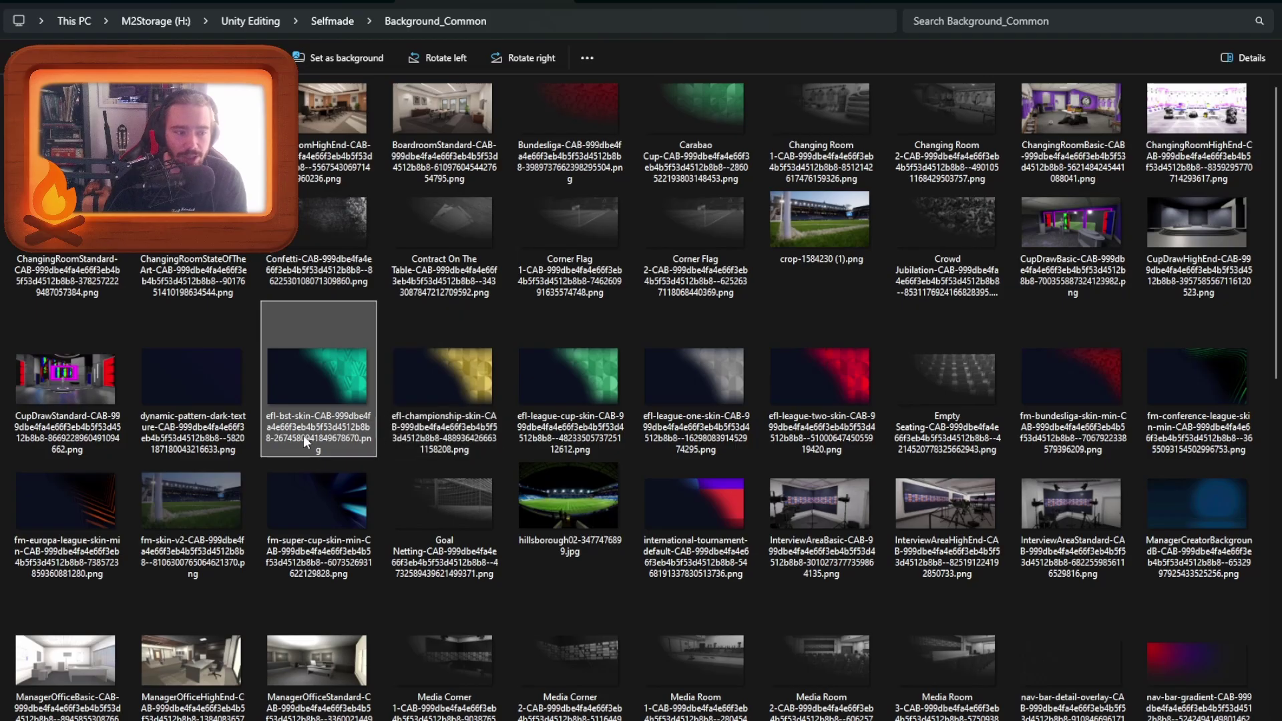
pyautogui.click(194, 513)
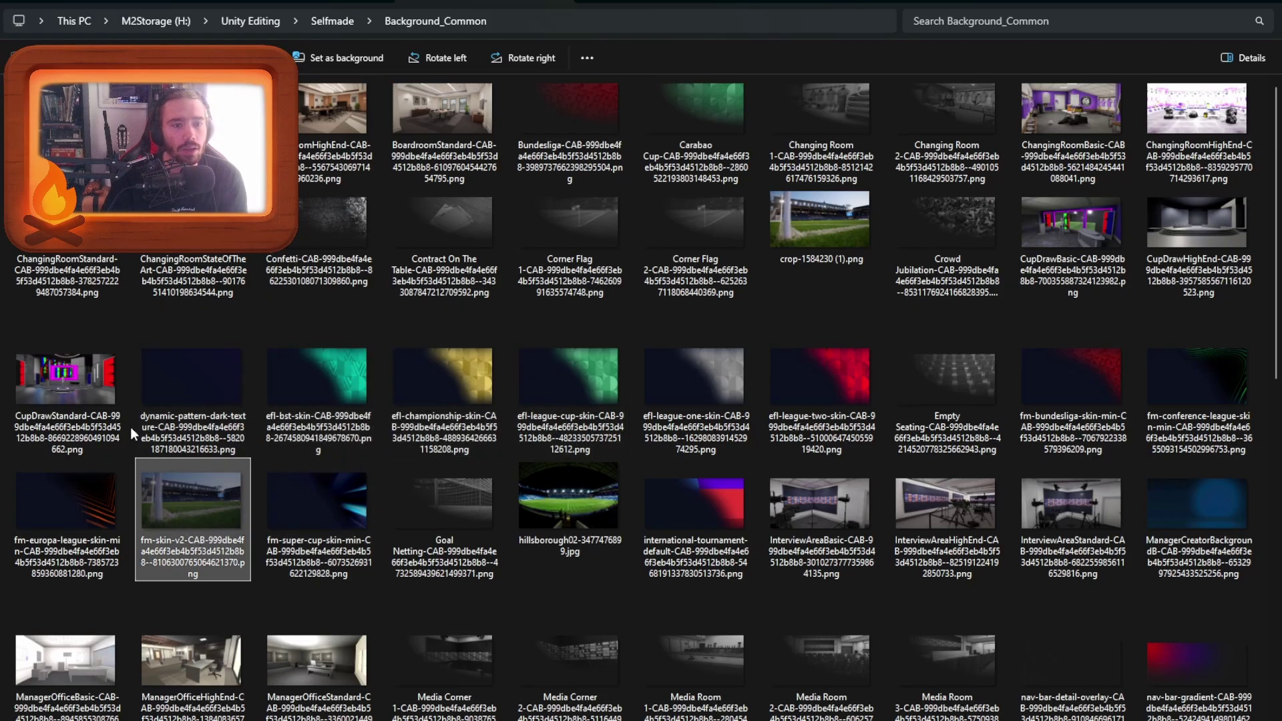
pyautogui.scroll(-3, 767, 454)
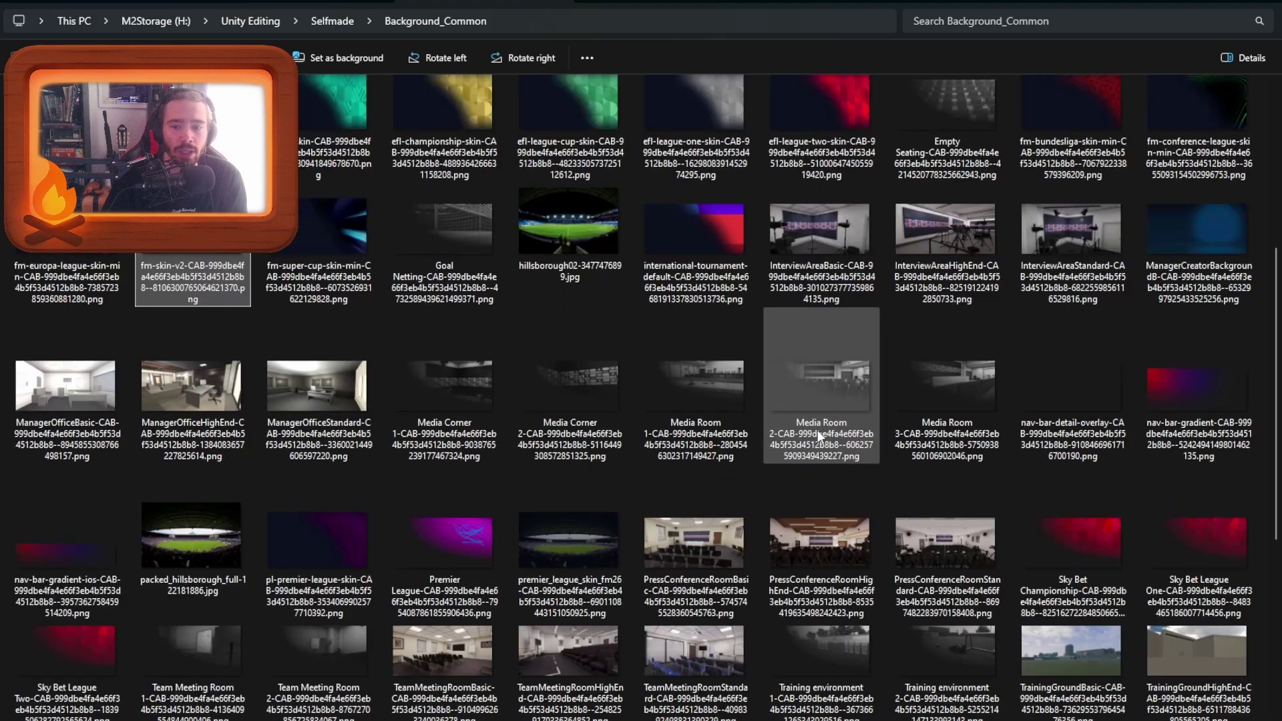
pyautogui.click(558, 523)
pyautogui.scroll(-3, 567, 467)
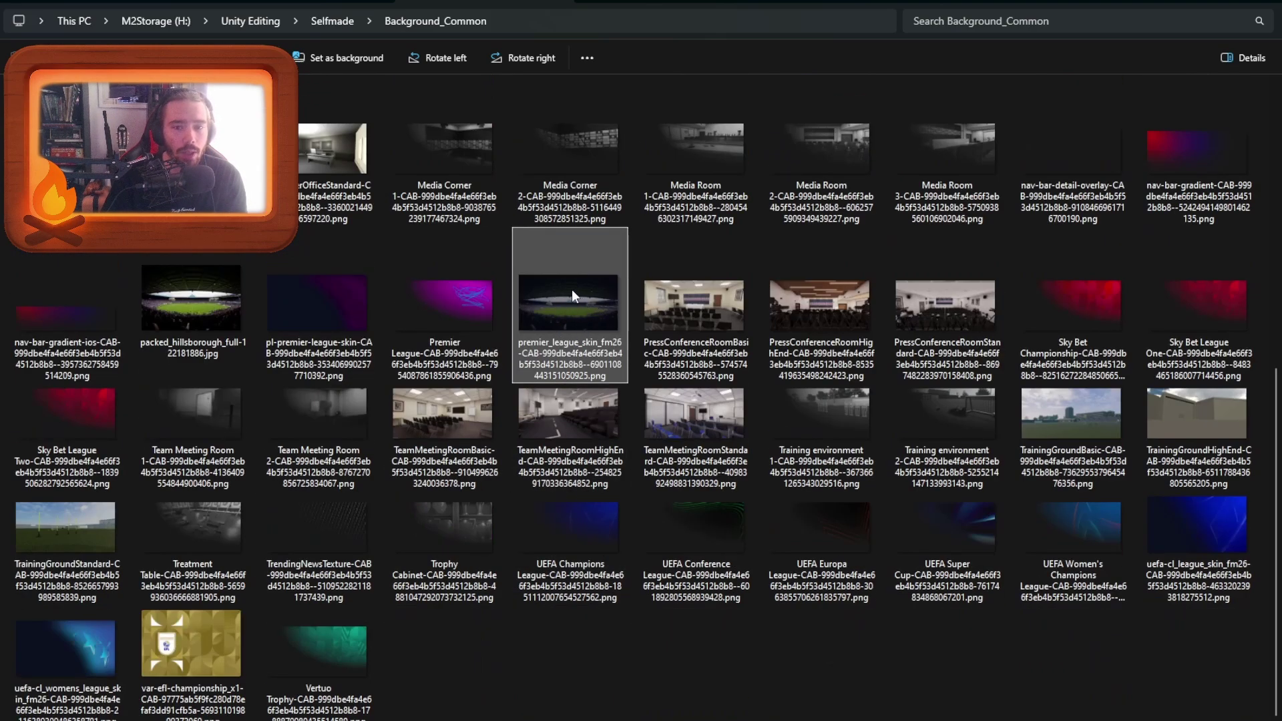
pyautogui.scroll(5, 434, 401)
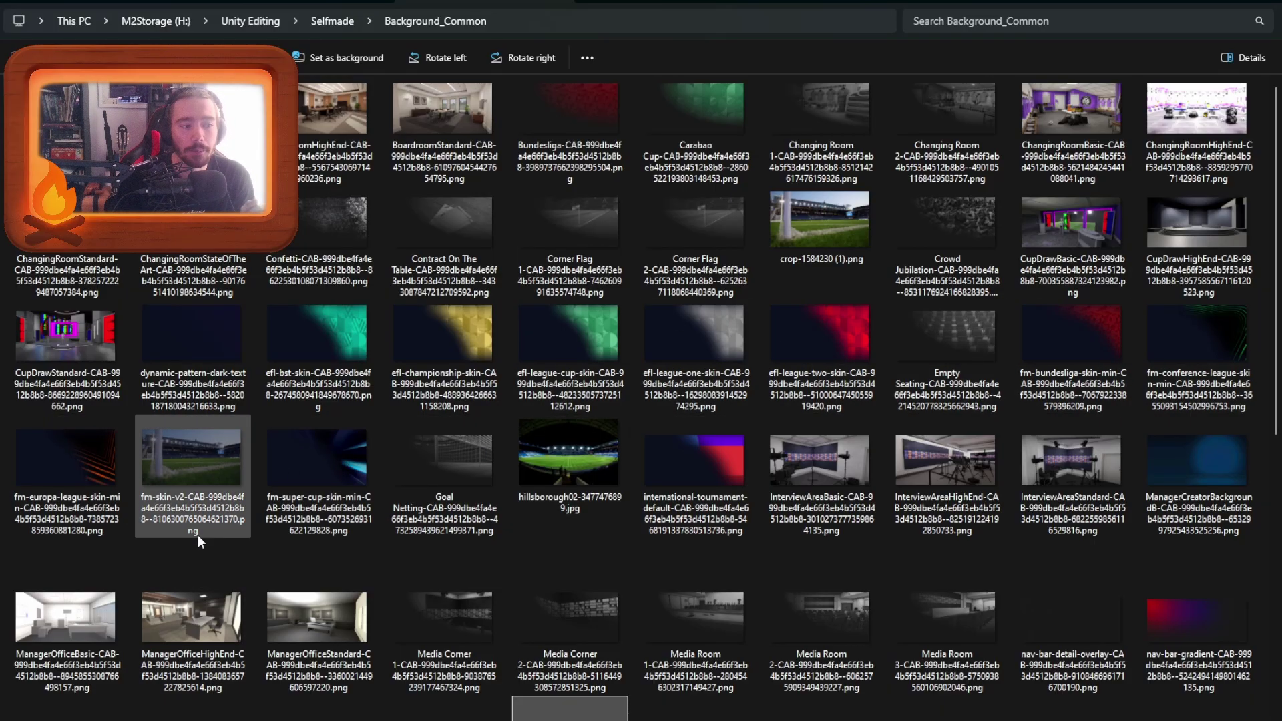
pyautogui.click(199, 471)
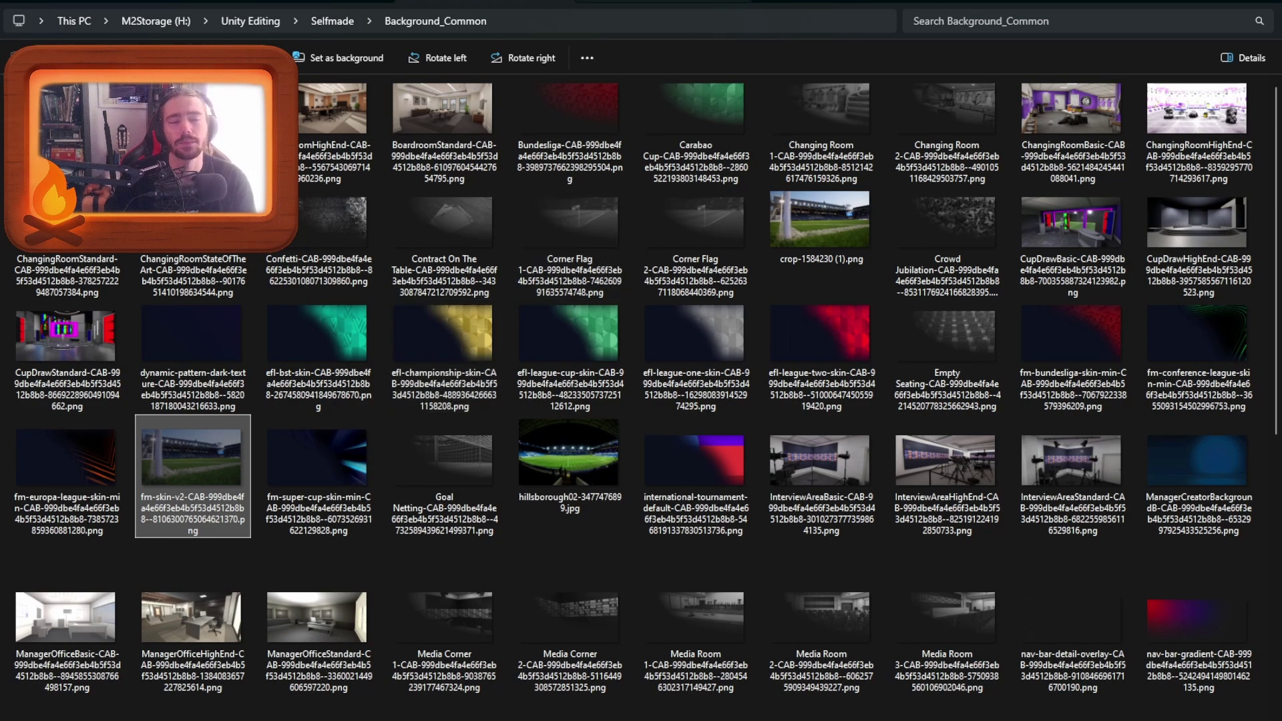
pyautogui.hotkey('alt', 'Tab')
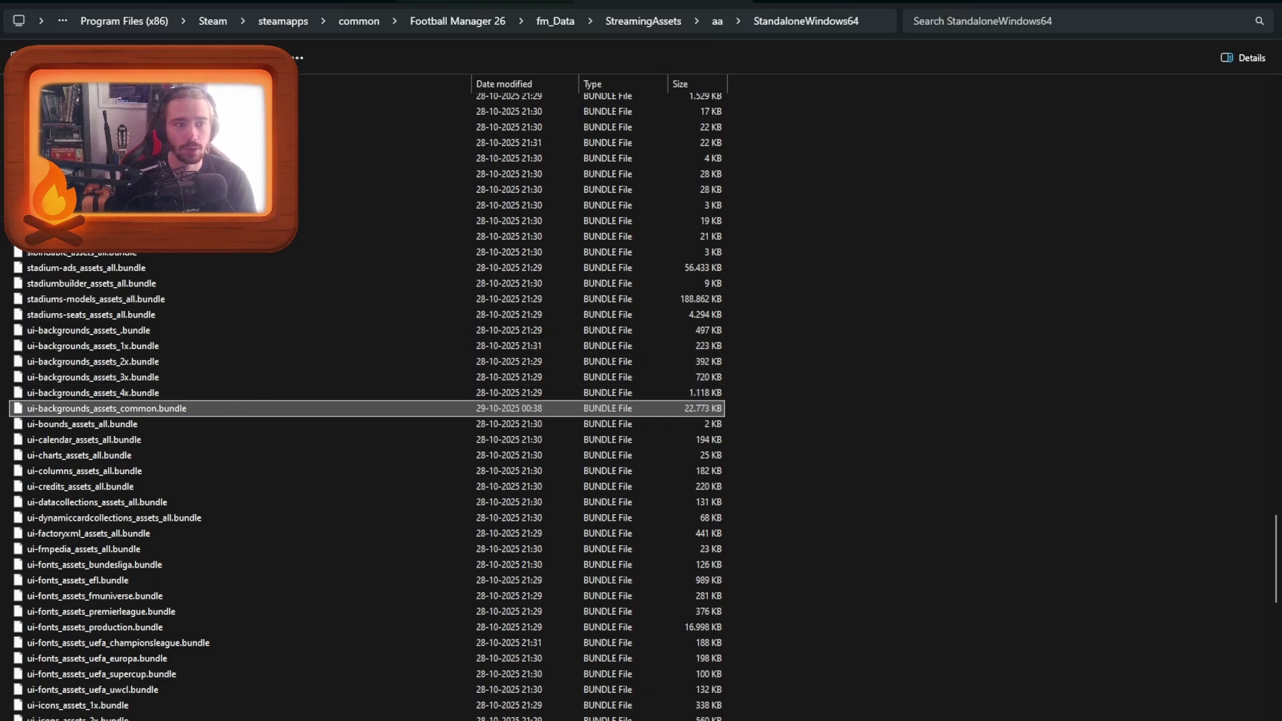
pyautogui.hotkey('alt', 'Tab')
pyautogui.press('BackSpace')
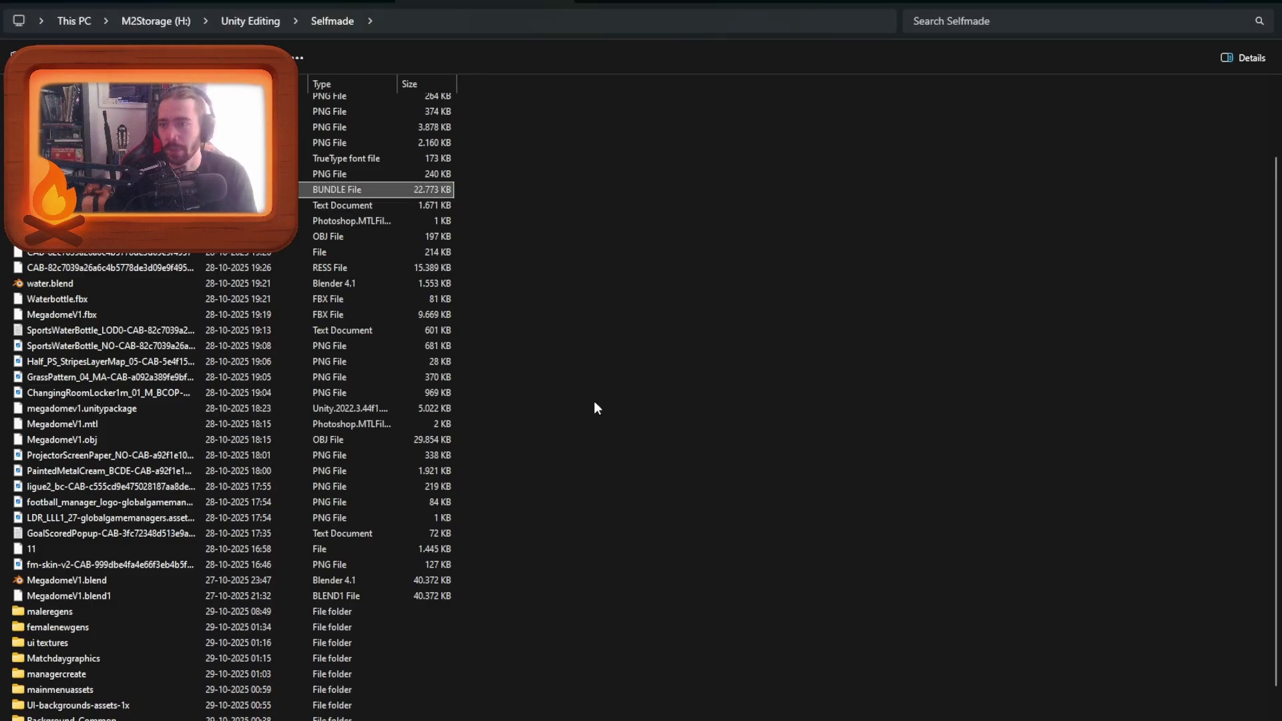
pyautogui.hotkey('alt', 'Right')
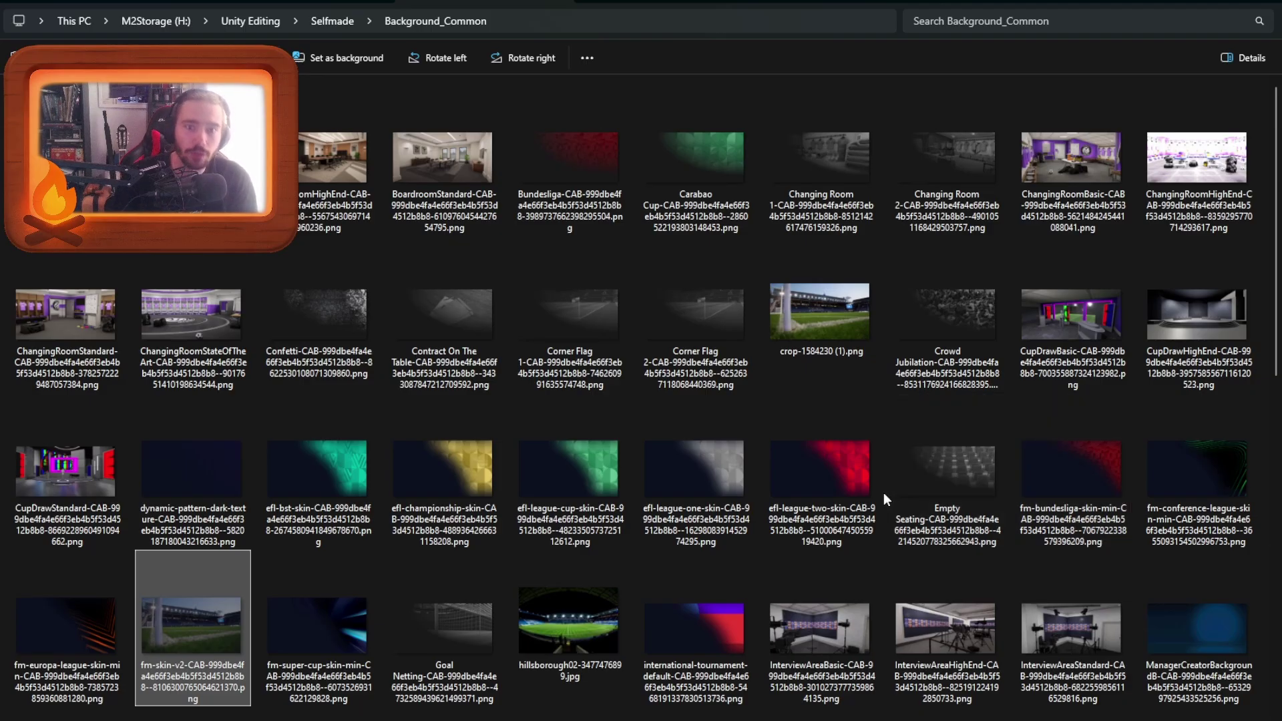
# Step: Select the fm-skin-v2, efl-championship-skin and Sky Bet Championship images together in the Background_Common folder
pyautogui.scroll(-5, 1035, 460)
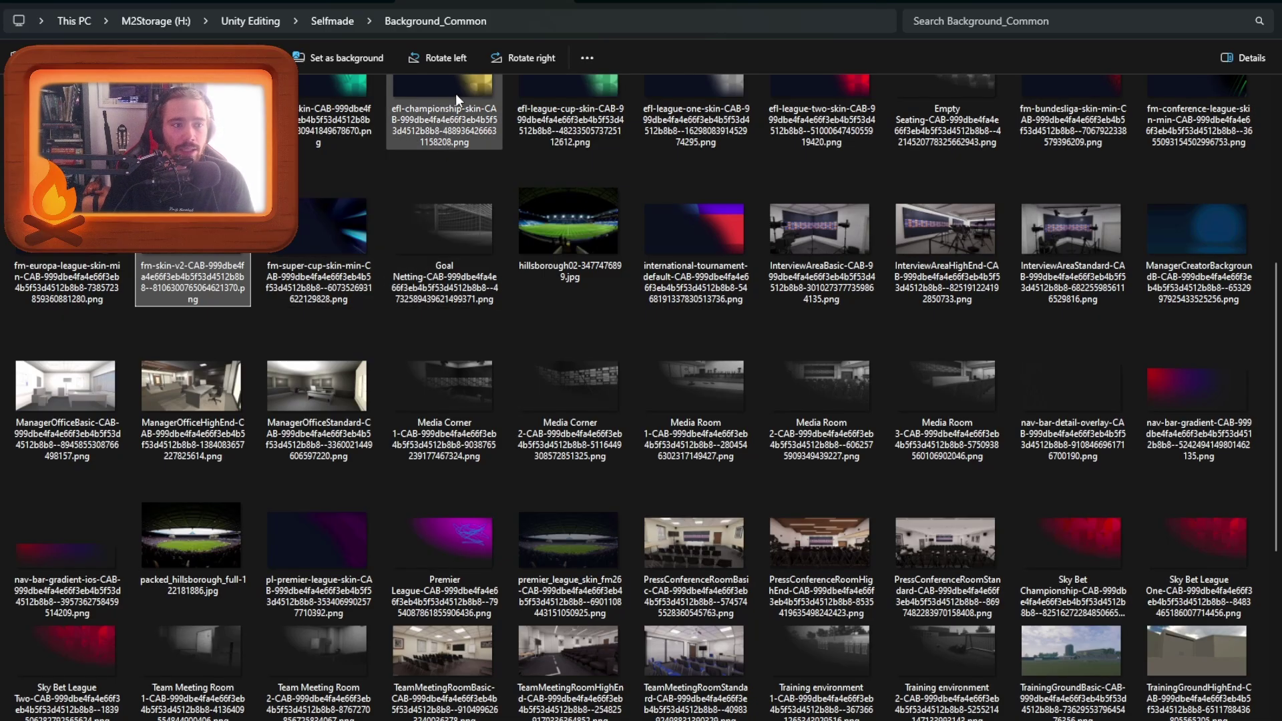
pyautogui.scroll(1, 456, 93)
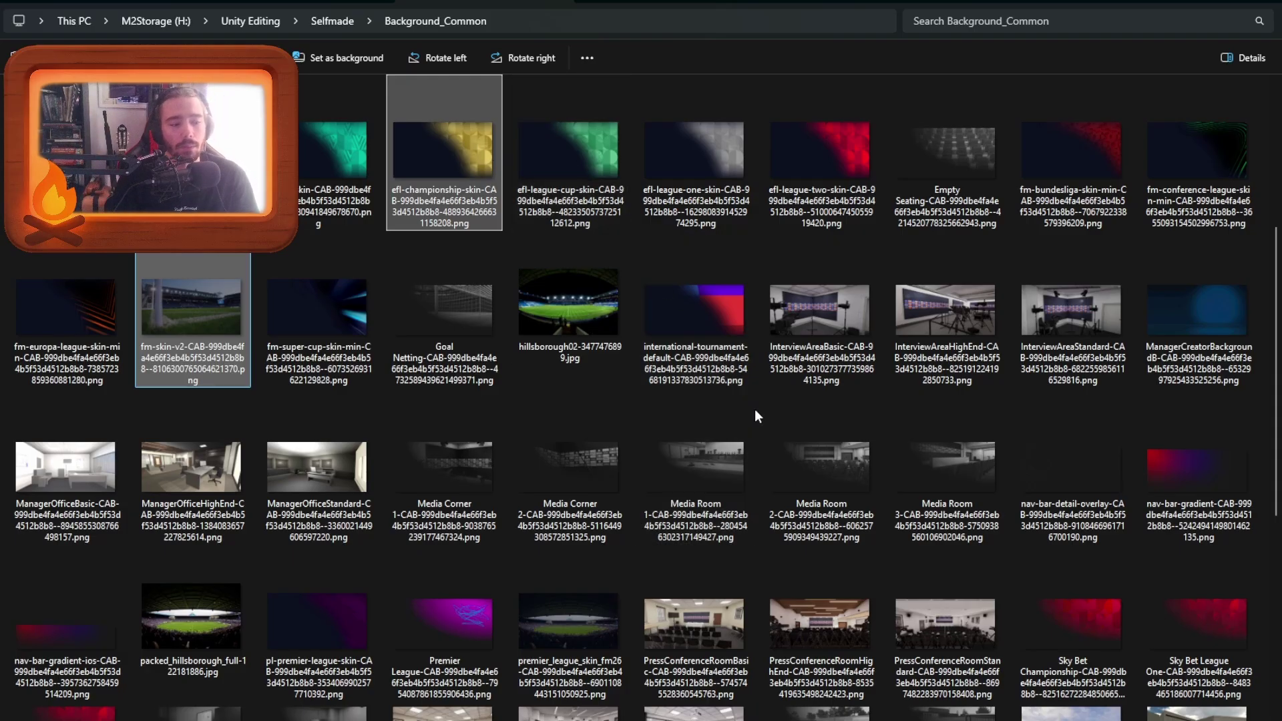
pyautogui.scroll(-5, 1073, 226)
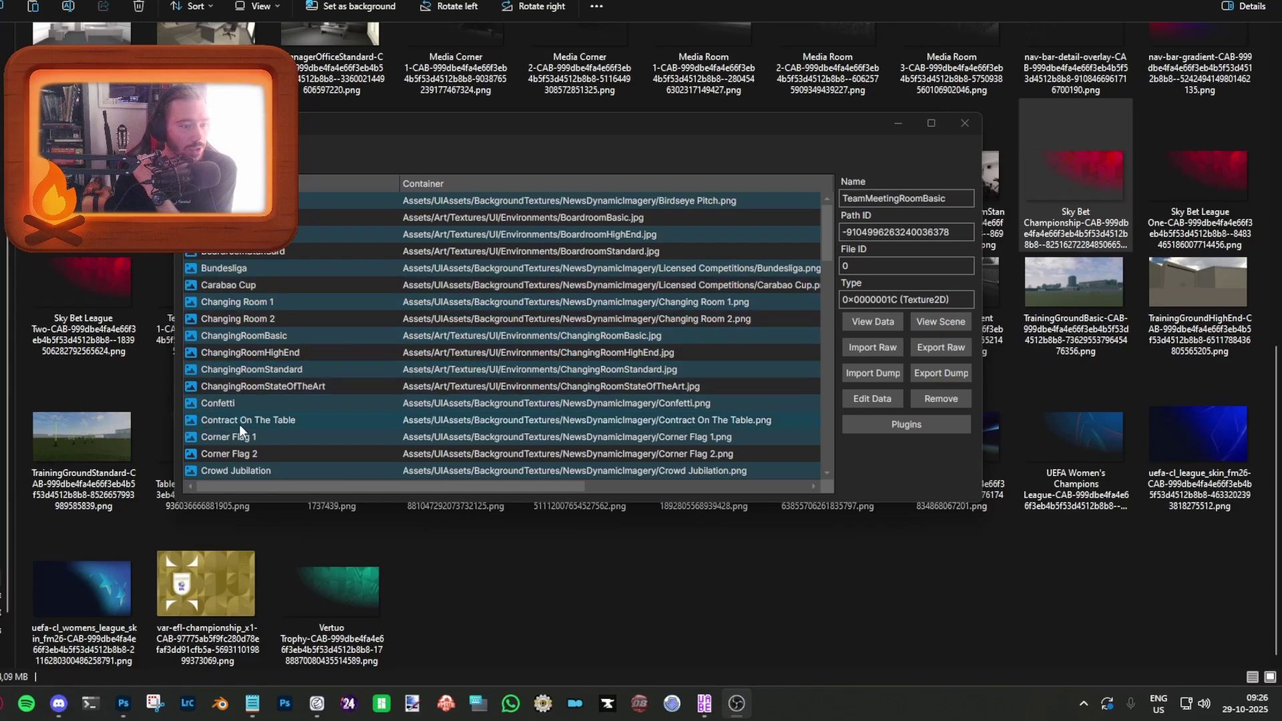
# Step: In UABEA's asset list, select the efl-championship-skin texture and move the Assets Info window so the folder's images stay visible
pyautogui.scroll(-1, 246, 399)
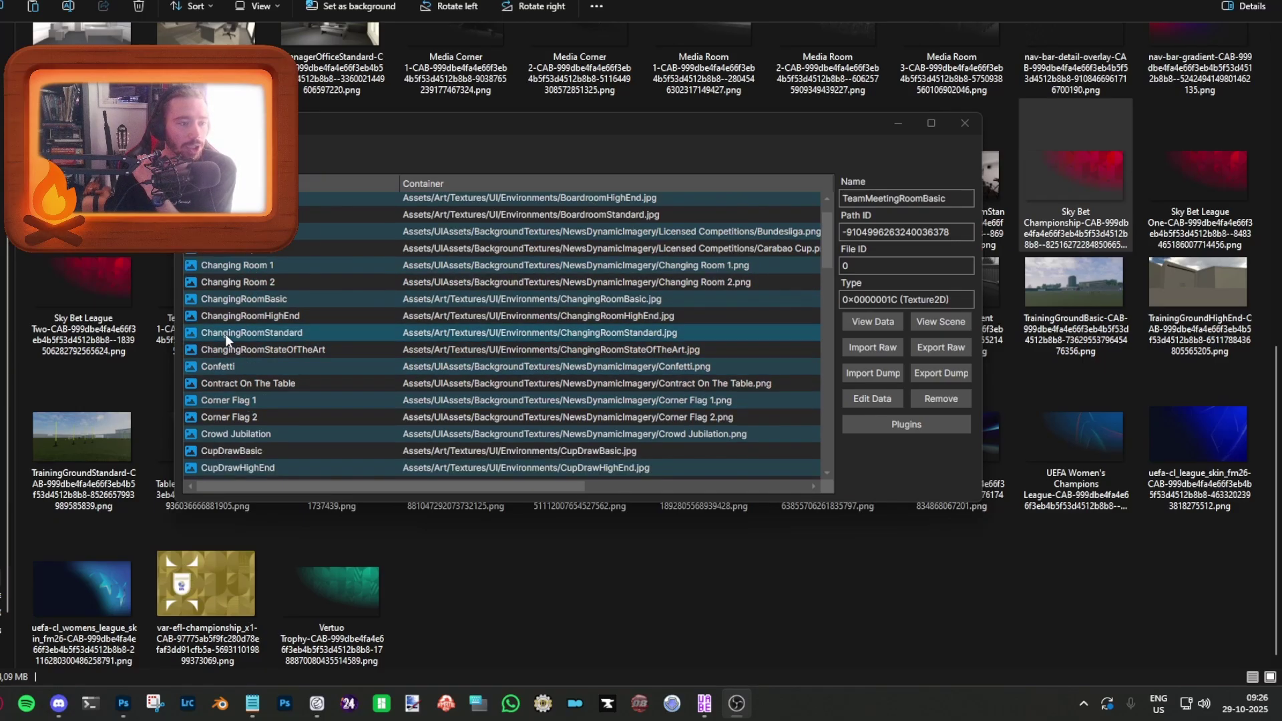
pyautogui.scroll(-1, 243, 279)
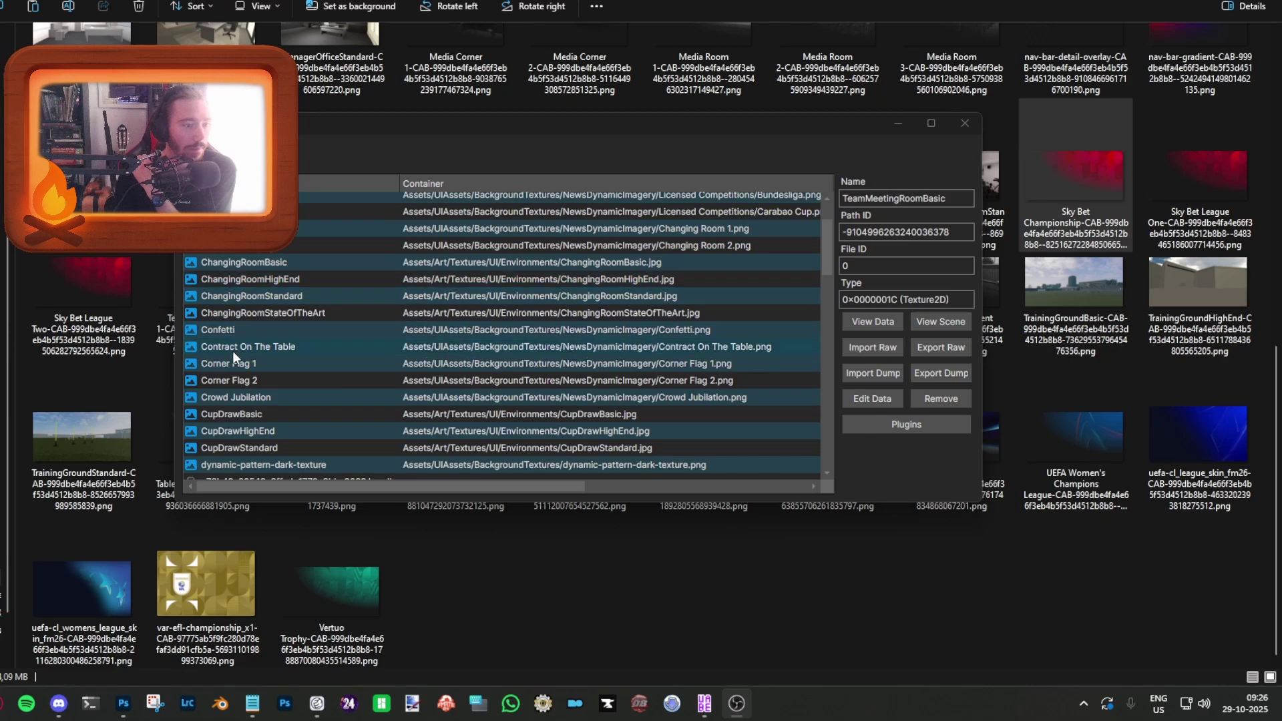
pyautogui.scroll(-2, 232, 351)
pyautogui.scroll(-2, 268, 318)
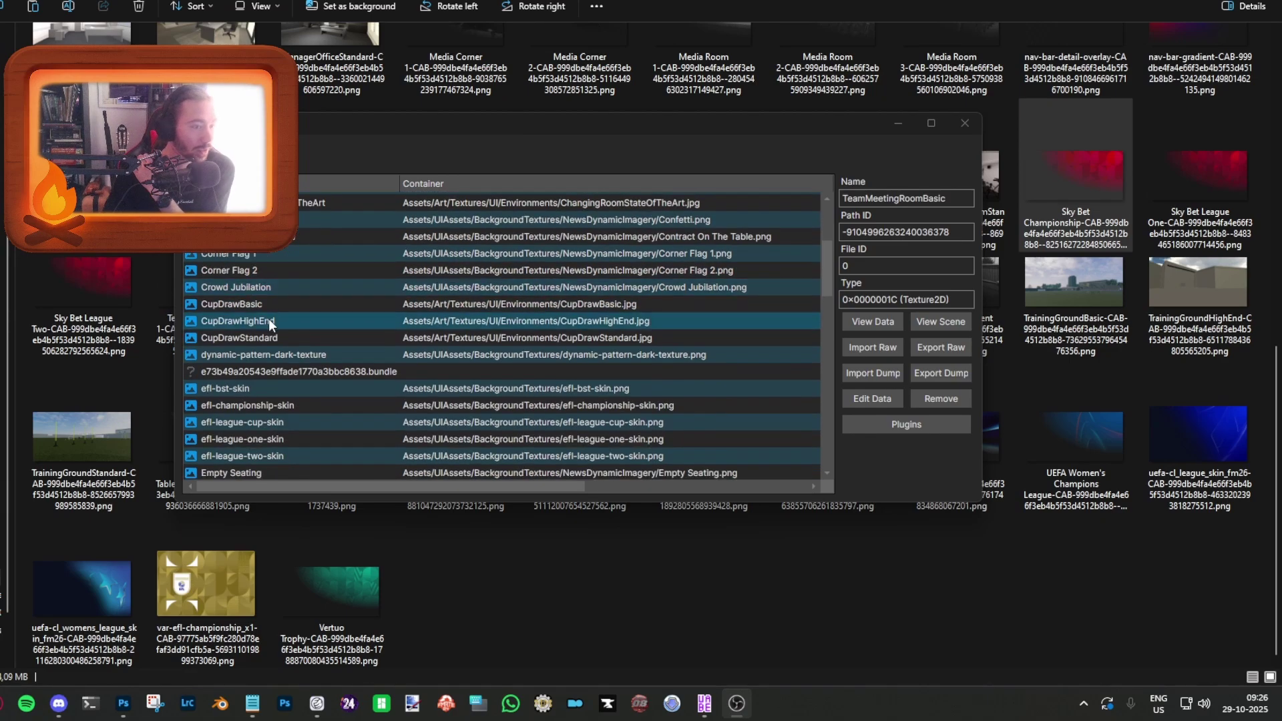
pyautogui.click(262, 371)
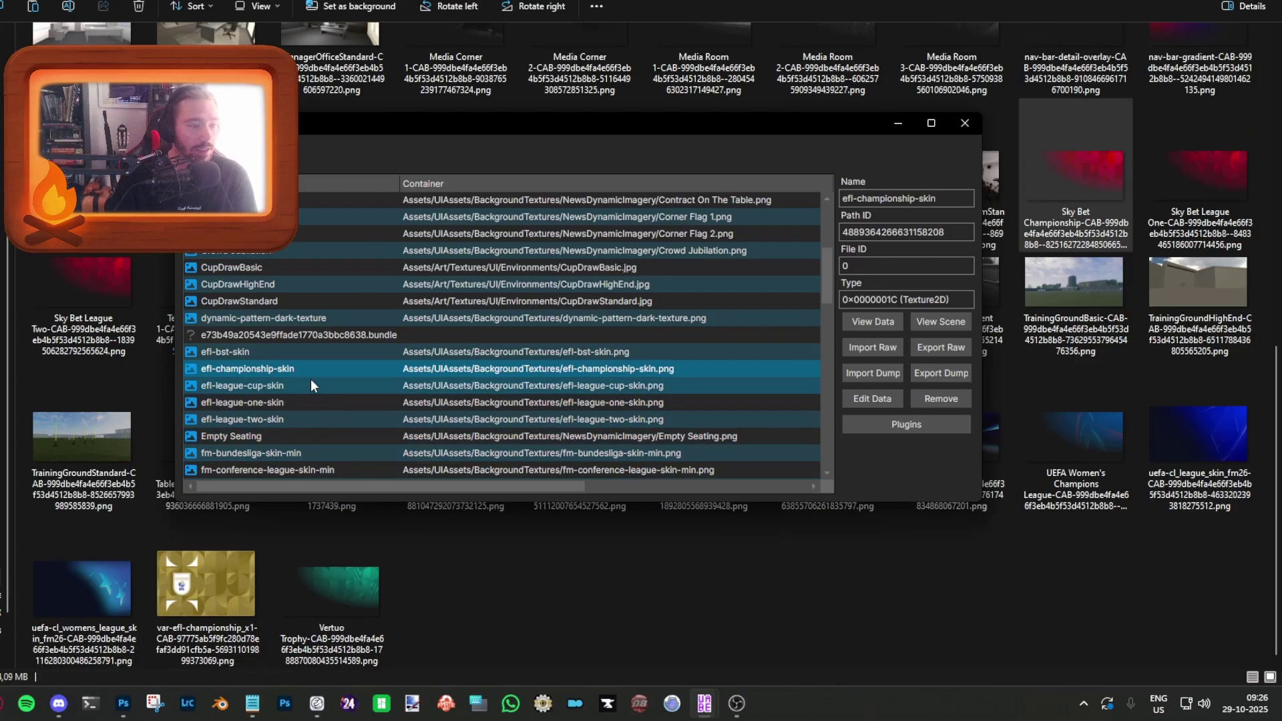
pyautogui.moveTo(438, 123); pyautogui.dragTo(427, 253)
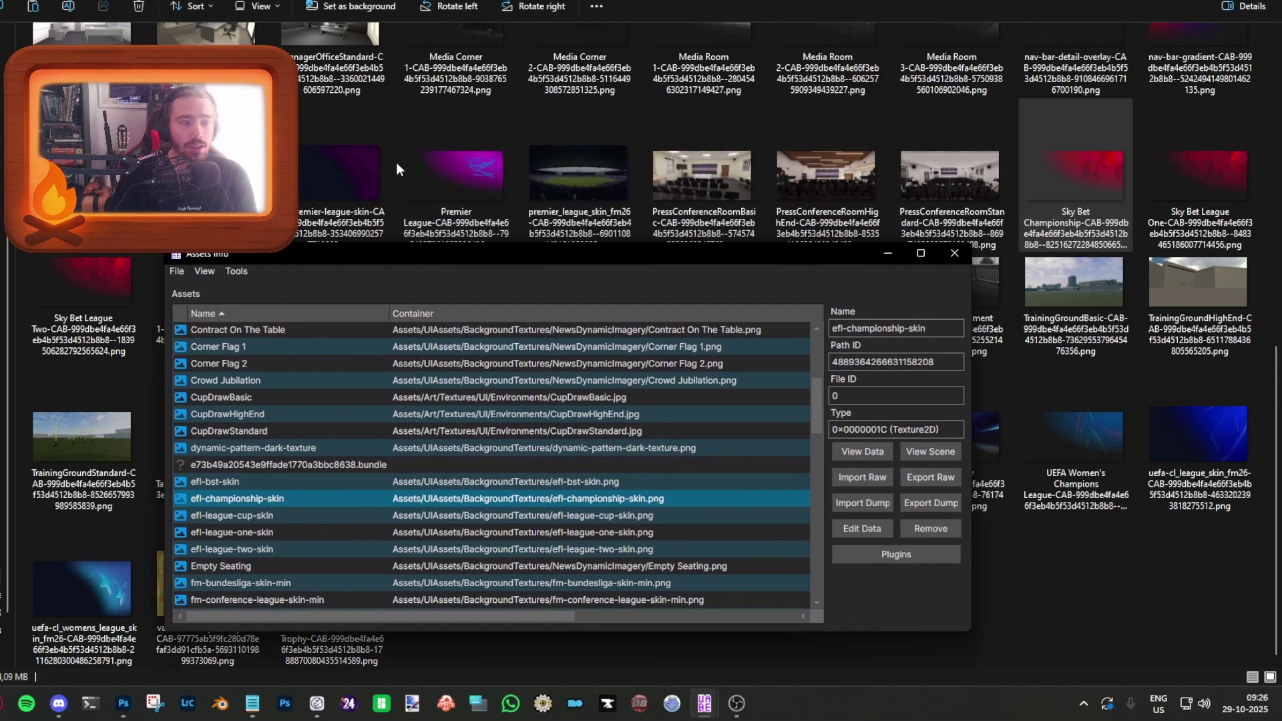
# Step: Add the fm-skin-v2 and Sky Bet Championship textures to the asset selection
pyautogui.scroll(3, 395, 162)
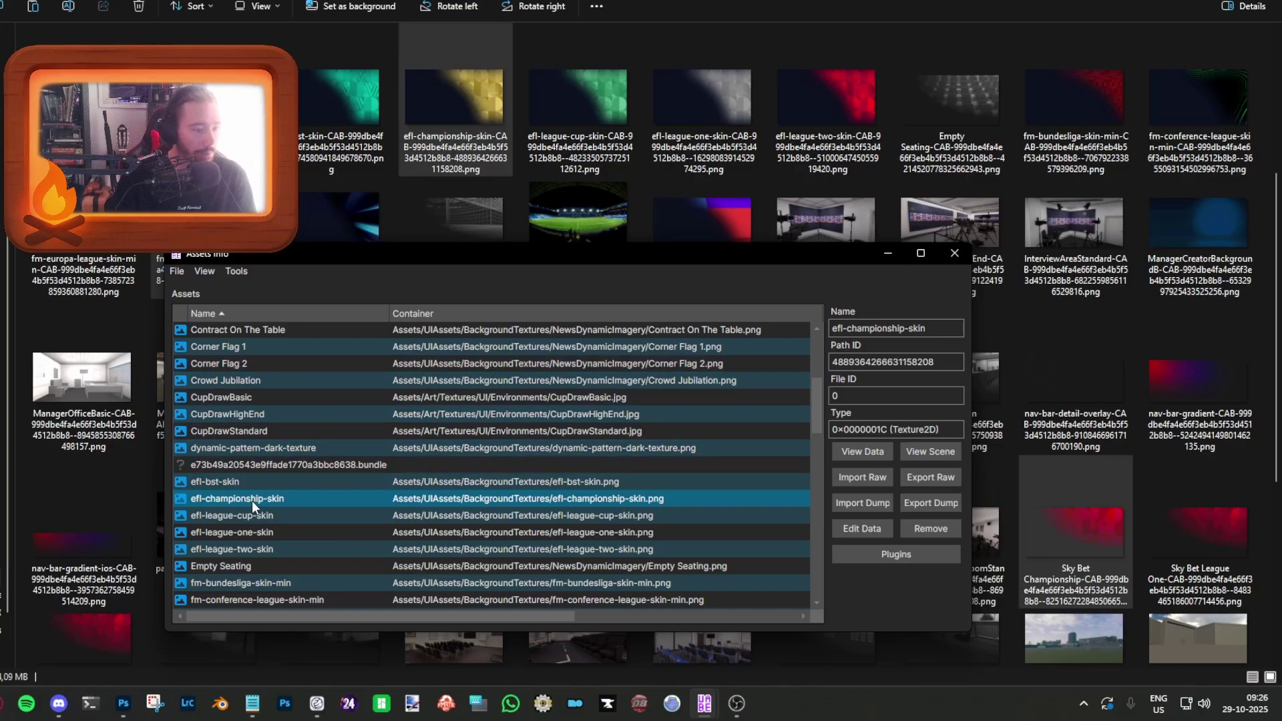
pyautogui.scroll(-1, 252, 504)
pyautogui.scroll(-1, 253, 507)
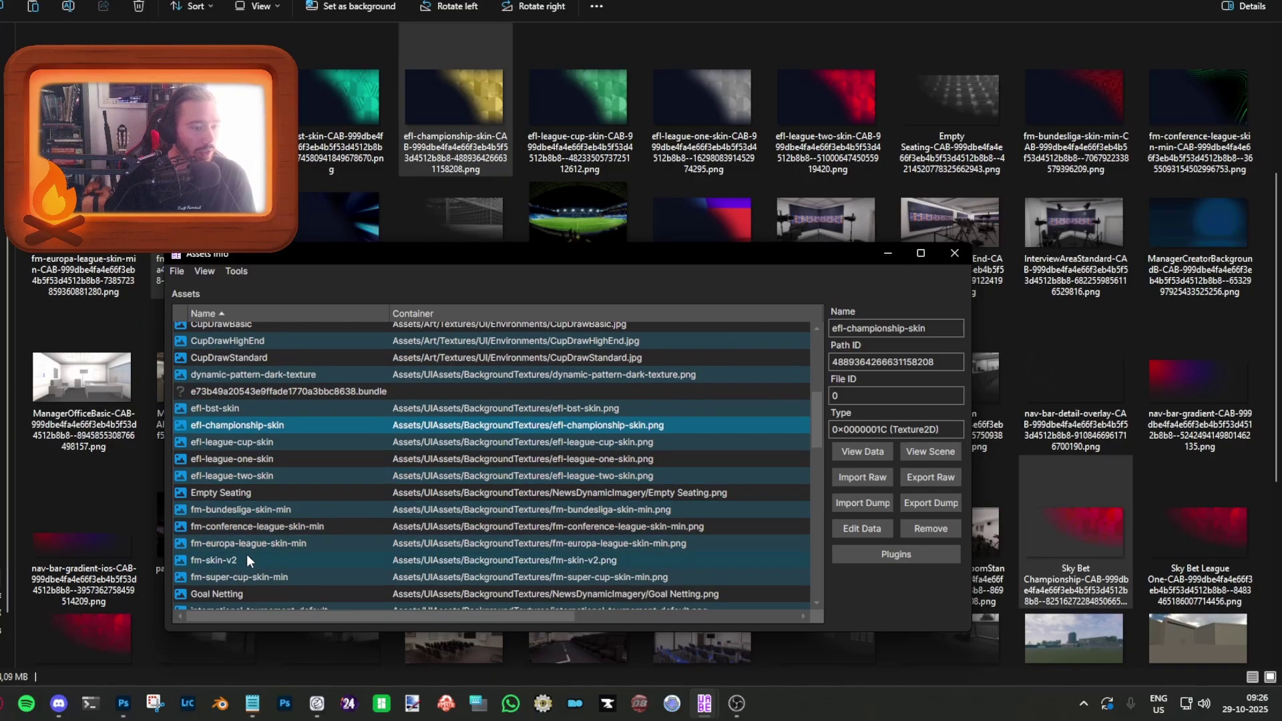
pyautogui.keyDown('ctrl'); pyautogui.click(205, 563); pyautogui.keyUp('ctrl')
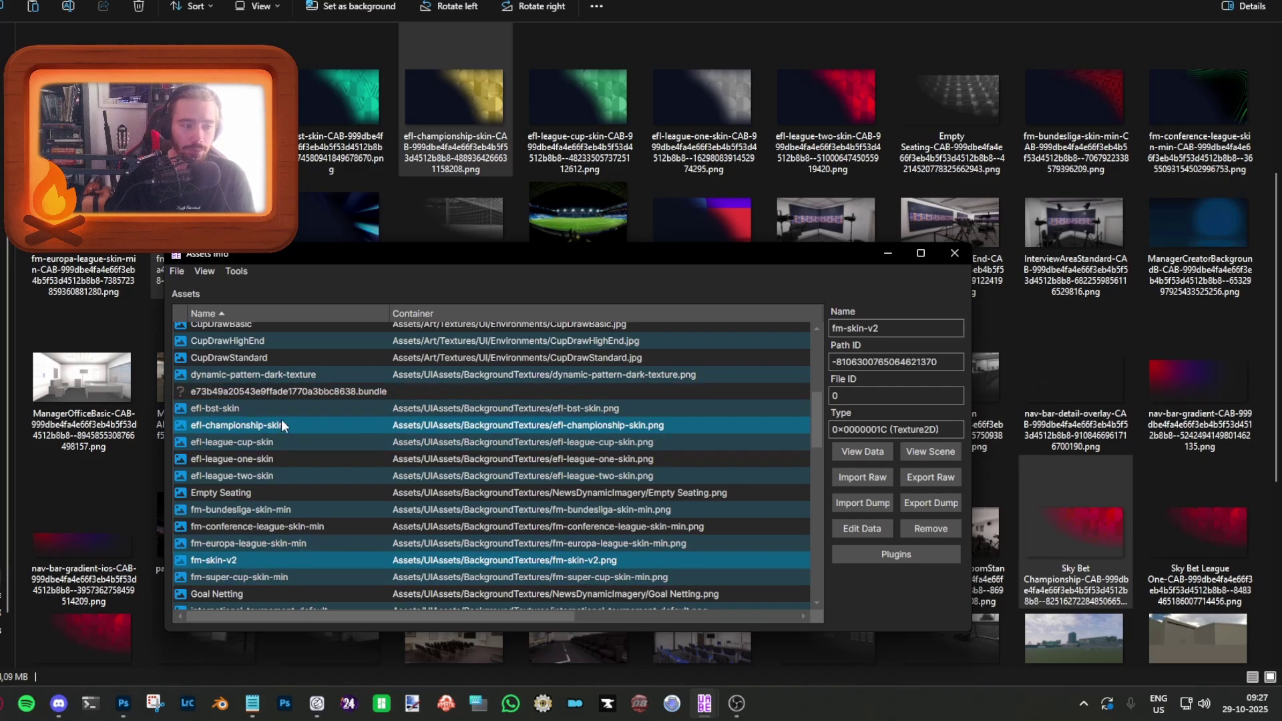
pyautogui.scroll(-4, 274, 432)
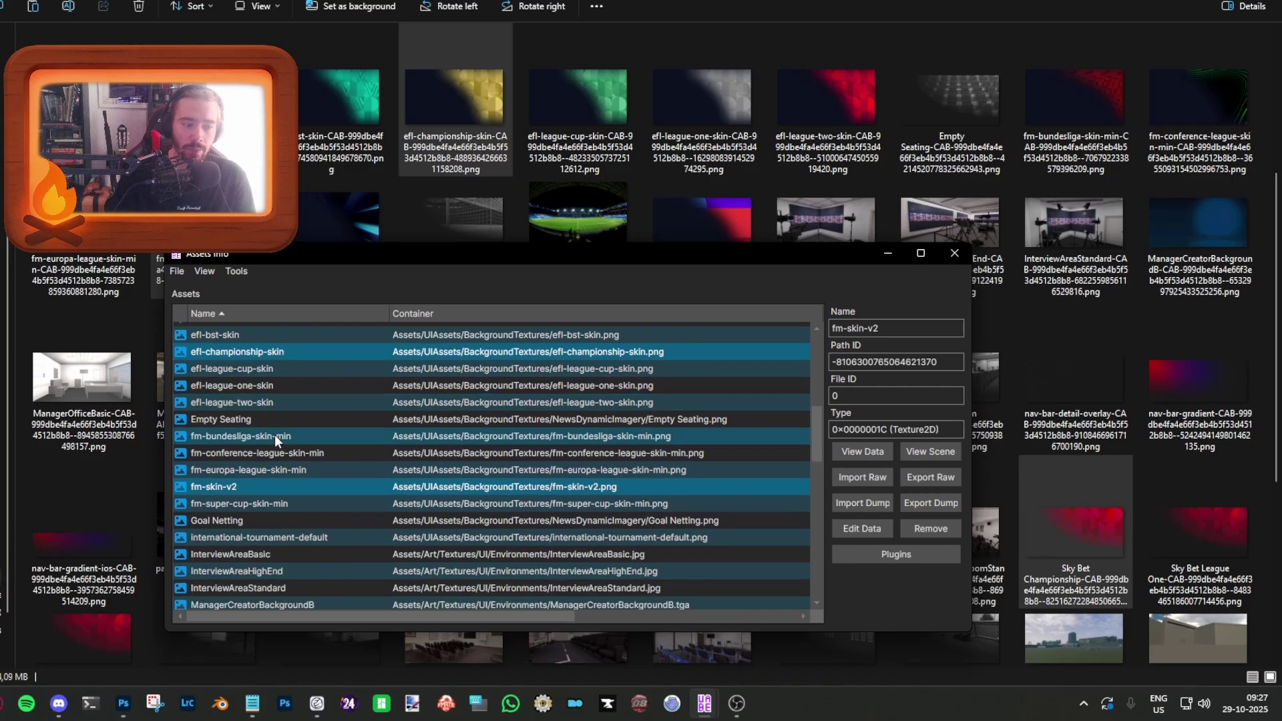
pyautogui.scroll(-7, 274, 433)
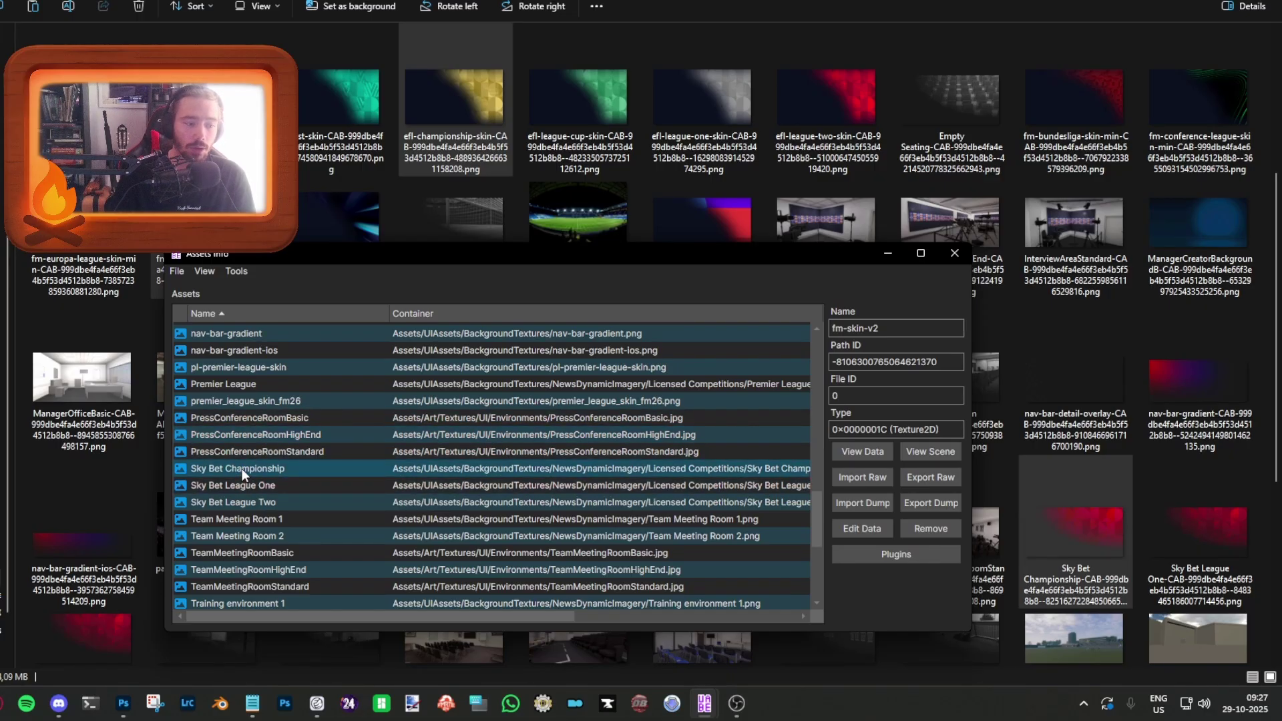
pyautogui.click(242, 471)
pyautogui.scroll(4, 241, 469)
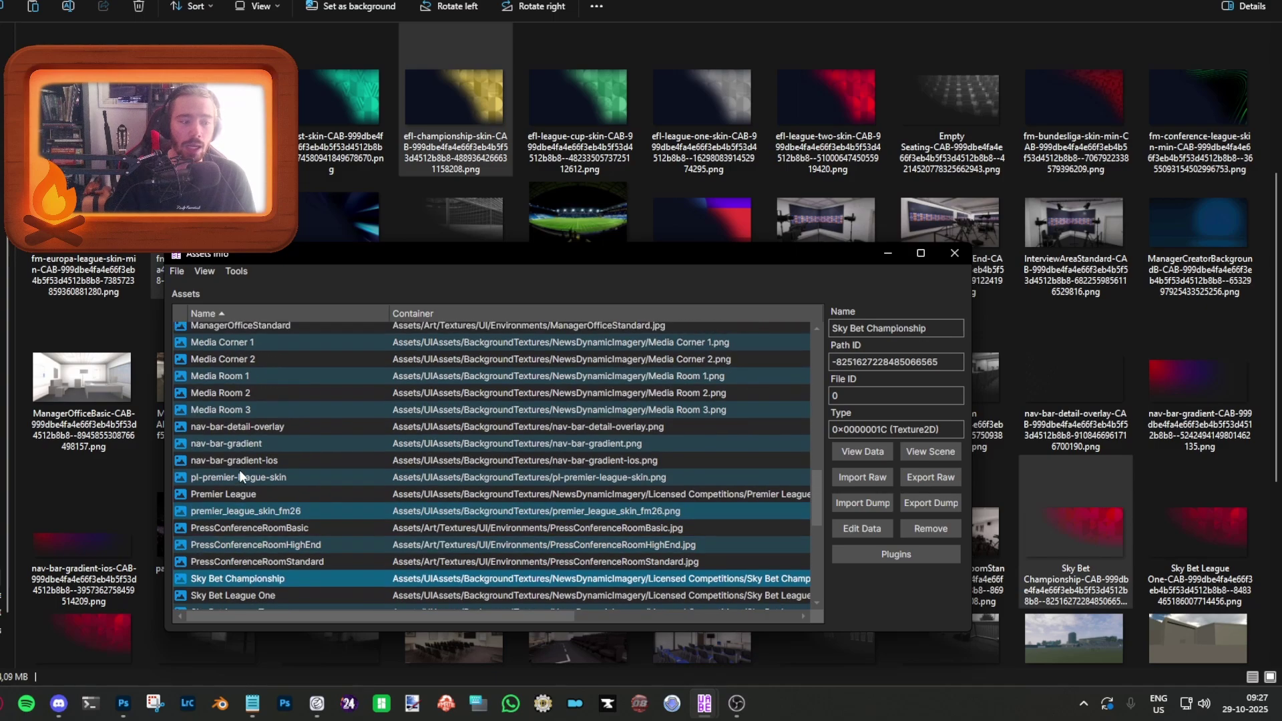
pyautogui.scroll(6, 240, 490)
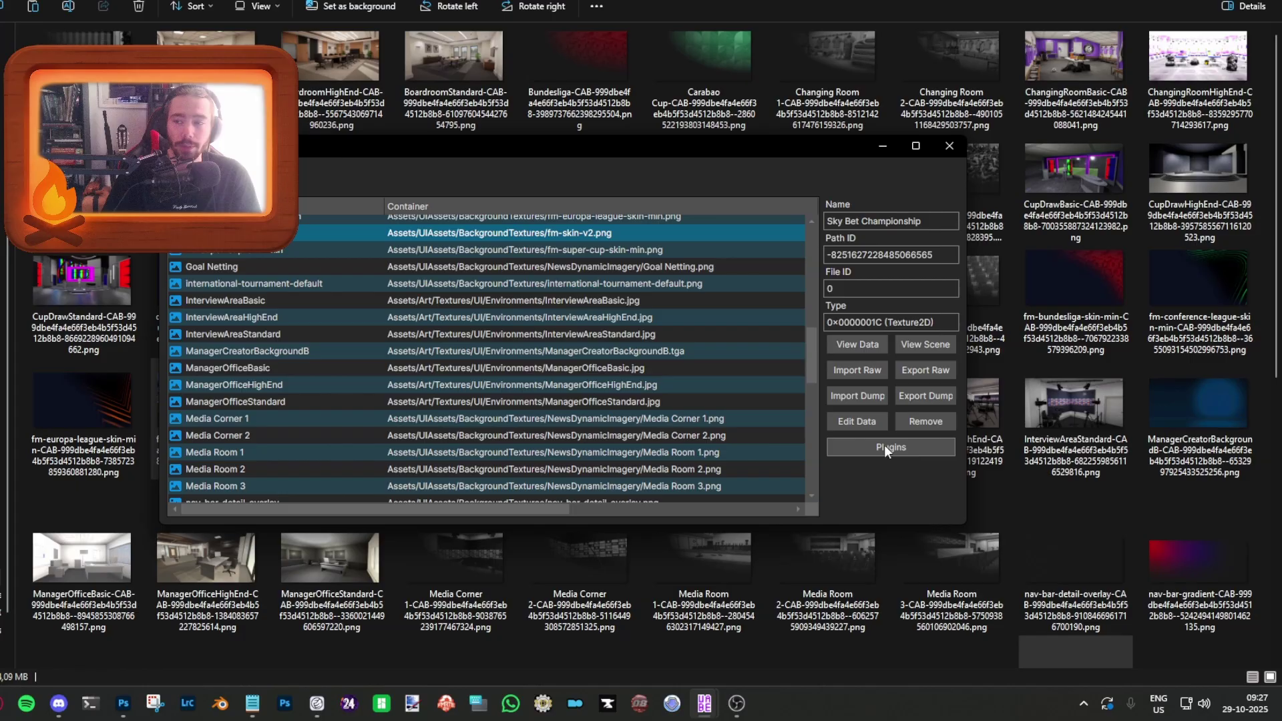
# Step: Start a batch export of the selected textures with PNG as the file format
pyautogui.click(884, 444)
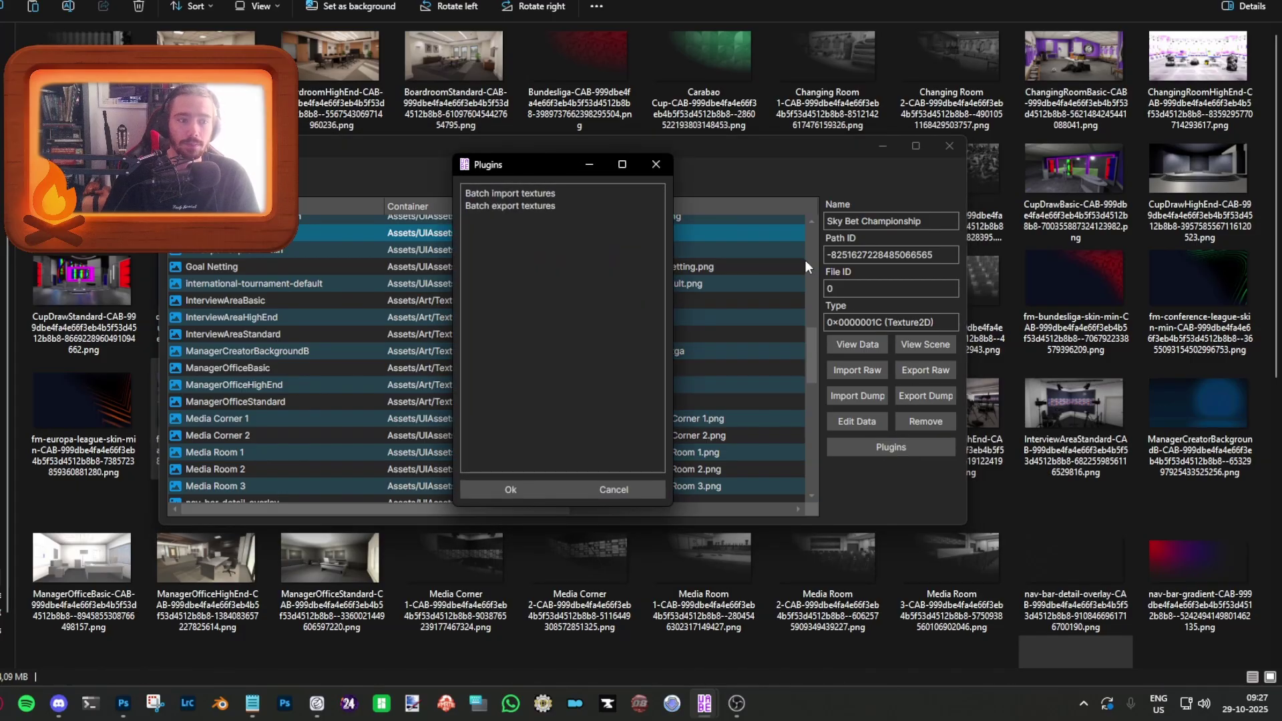
pyautogui.click(494, 206)
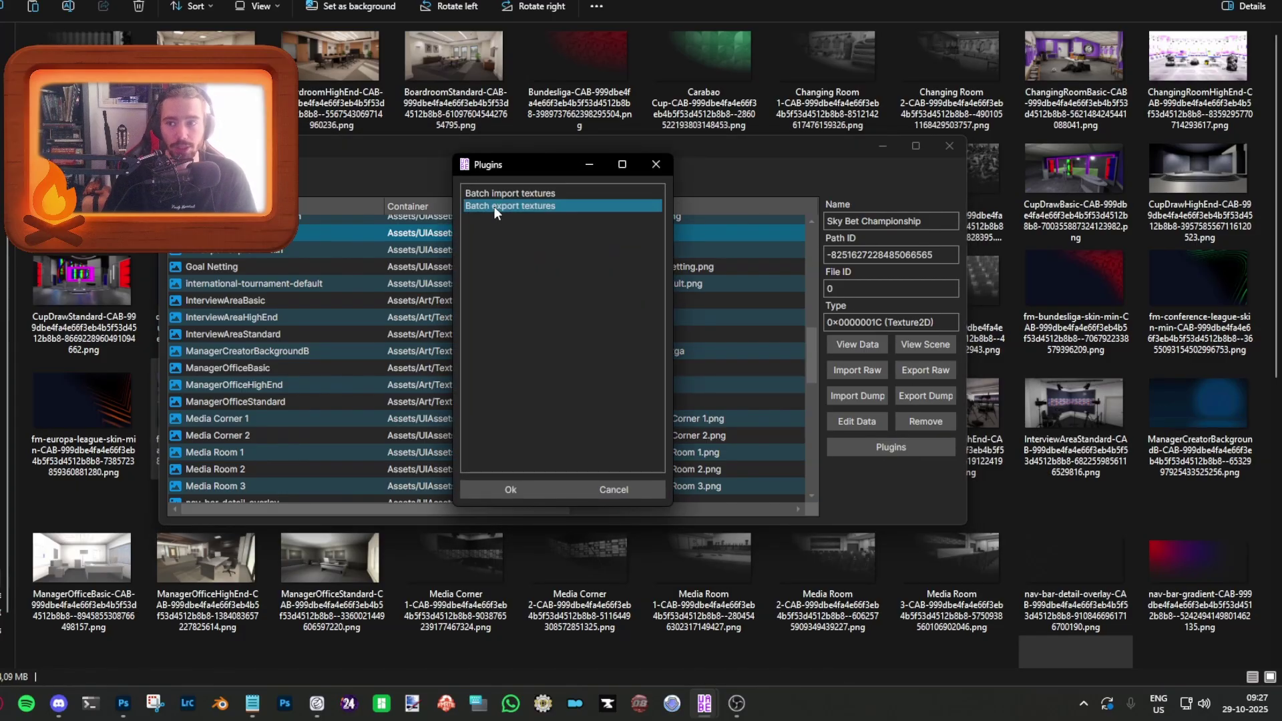
pyautogui.click(503, 489)
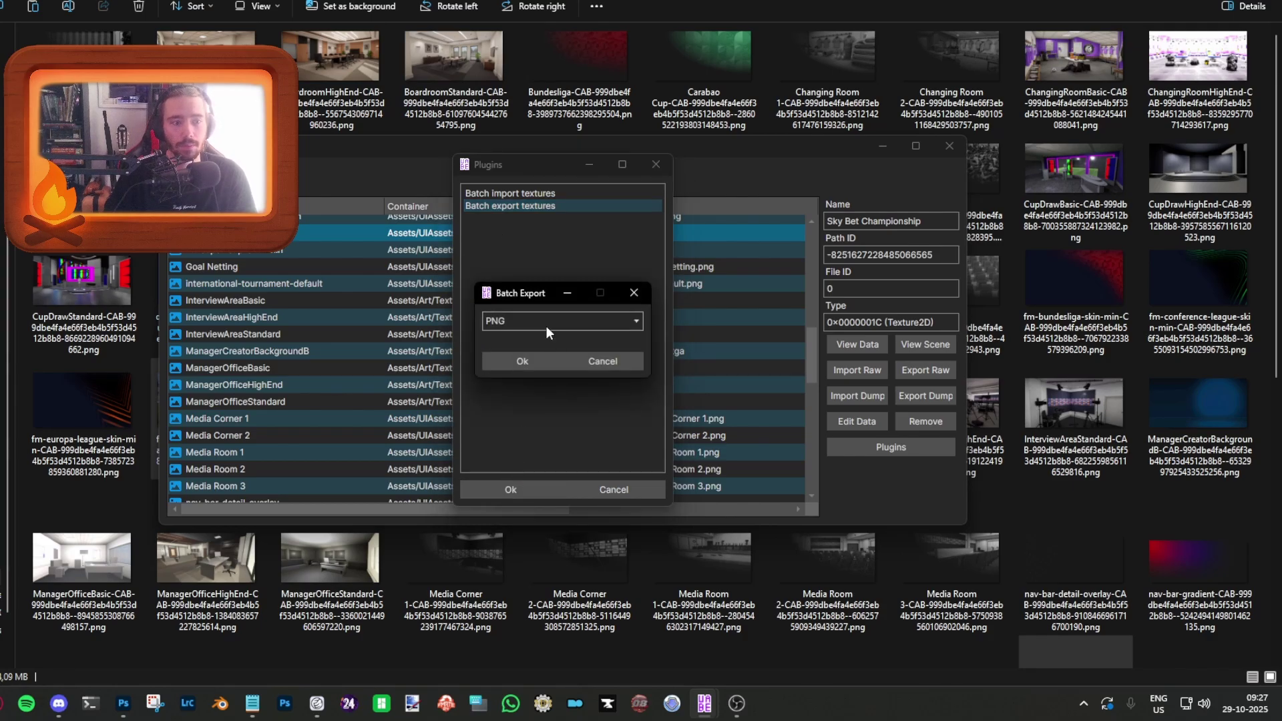
pyautogui.click(513, 360)
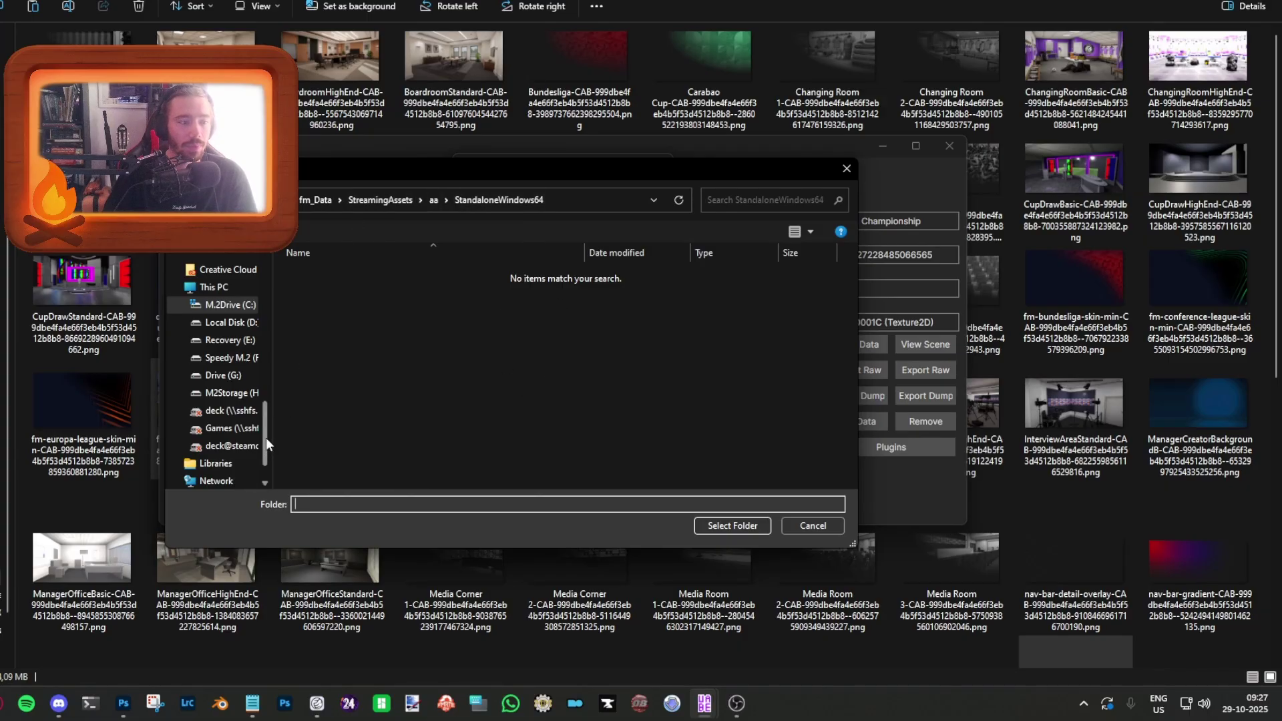
# Step: Browse to the Selfmade folder inside Unity Editing on M2Storage (H:) as the export location
pyautogui.click(227, 393)
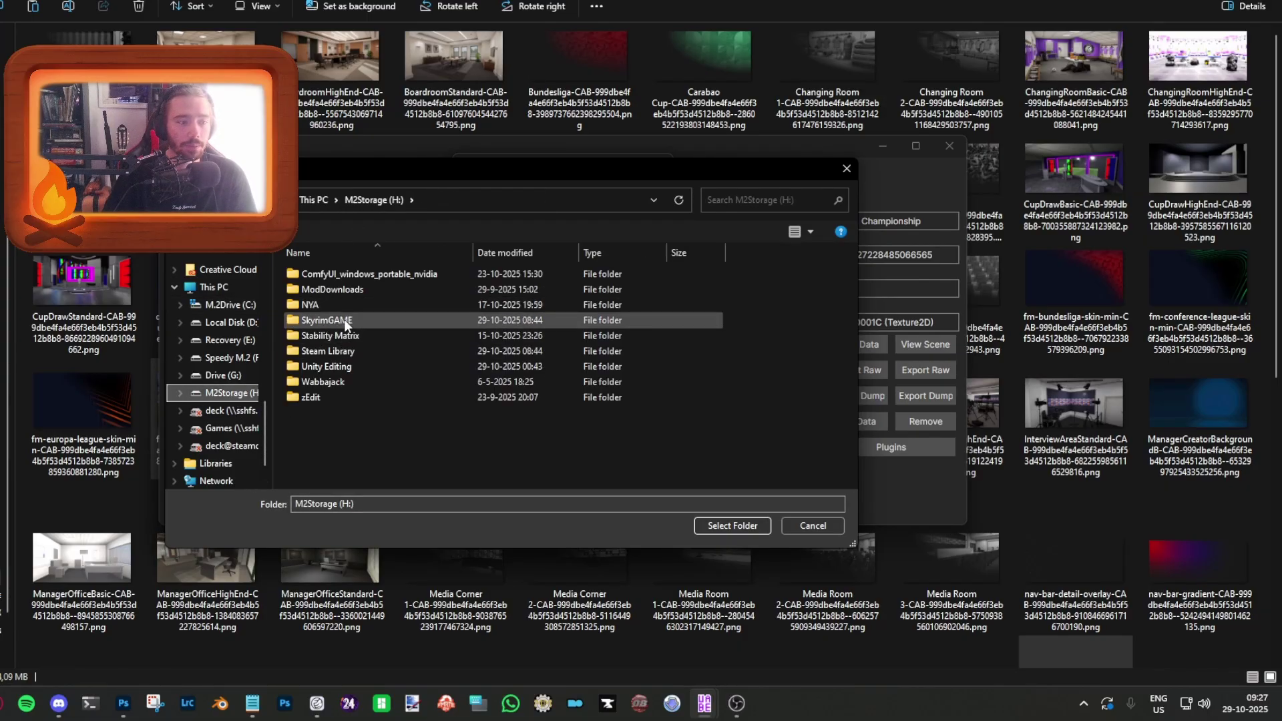
pyautogui.click(340, 368)
pyautogui.doubleClick(341, 368)
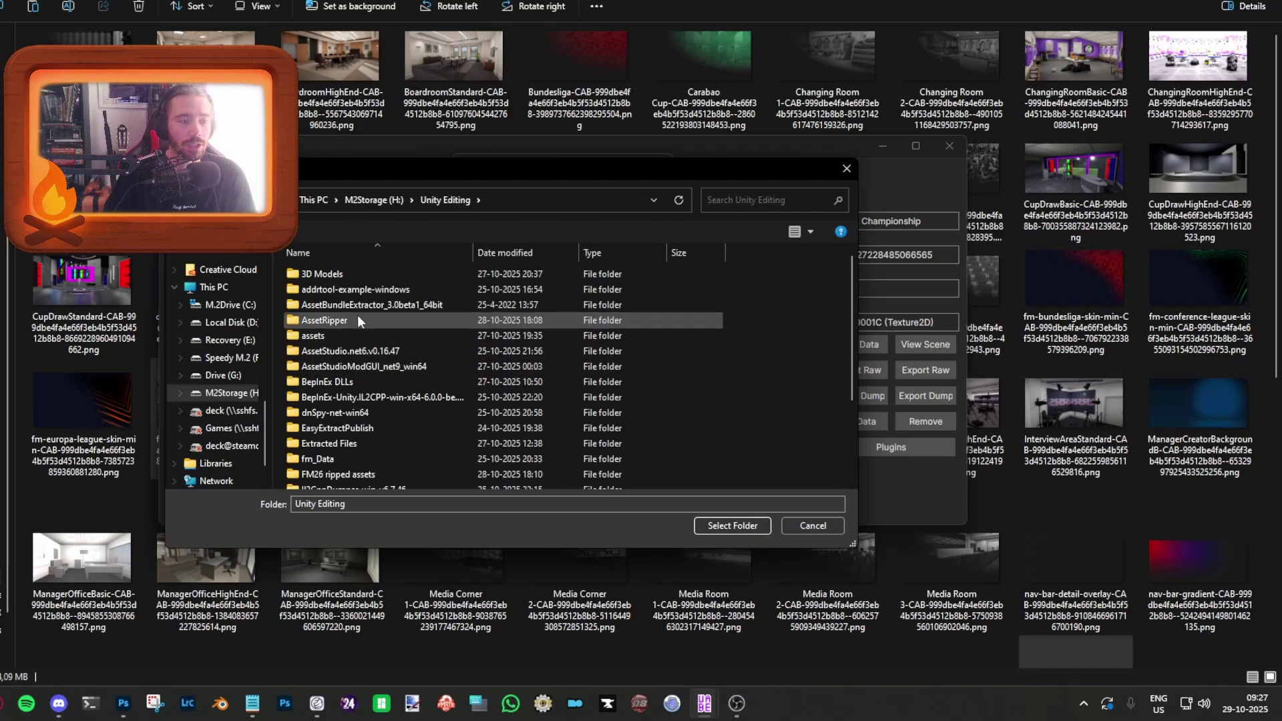
pyautogui.scroll(-3, 361, 374)
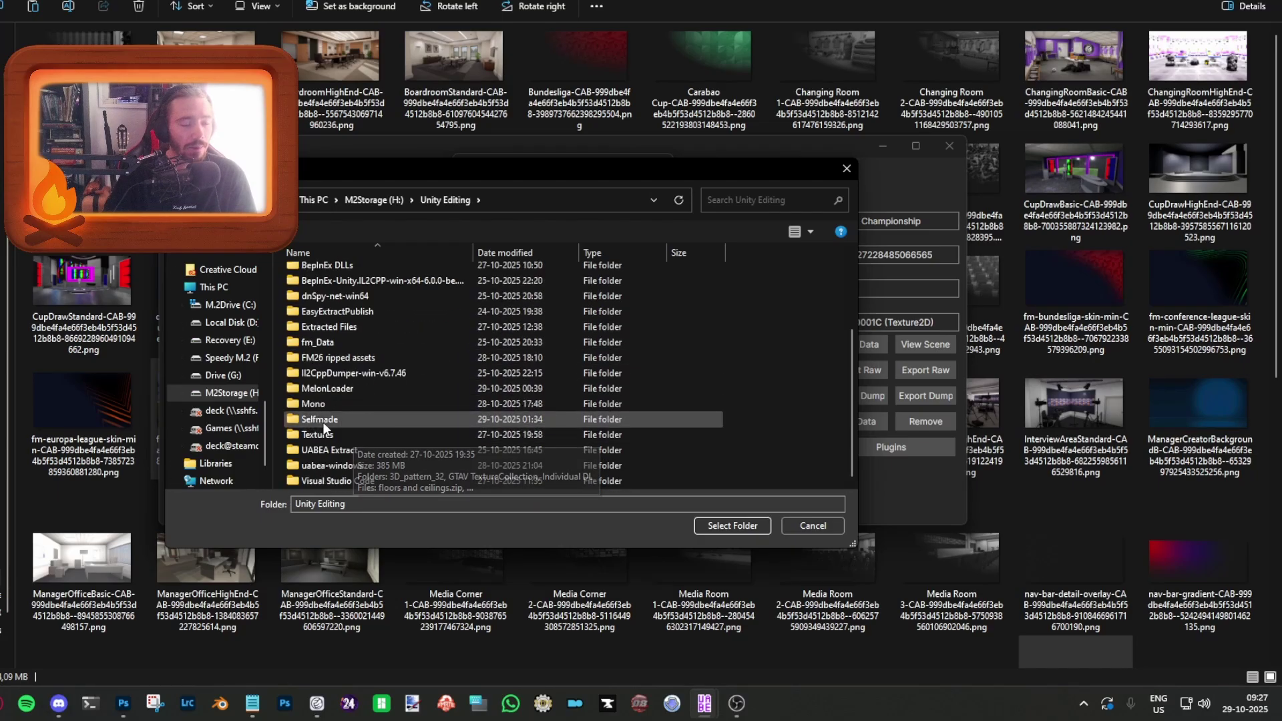
pyautogui.doubleClick(341, 420)
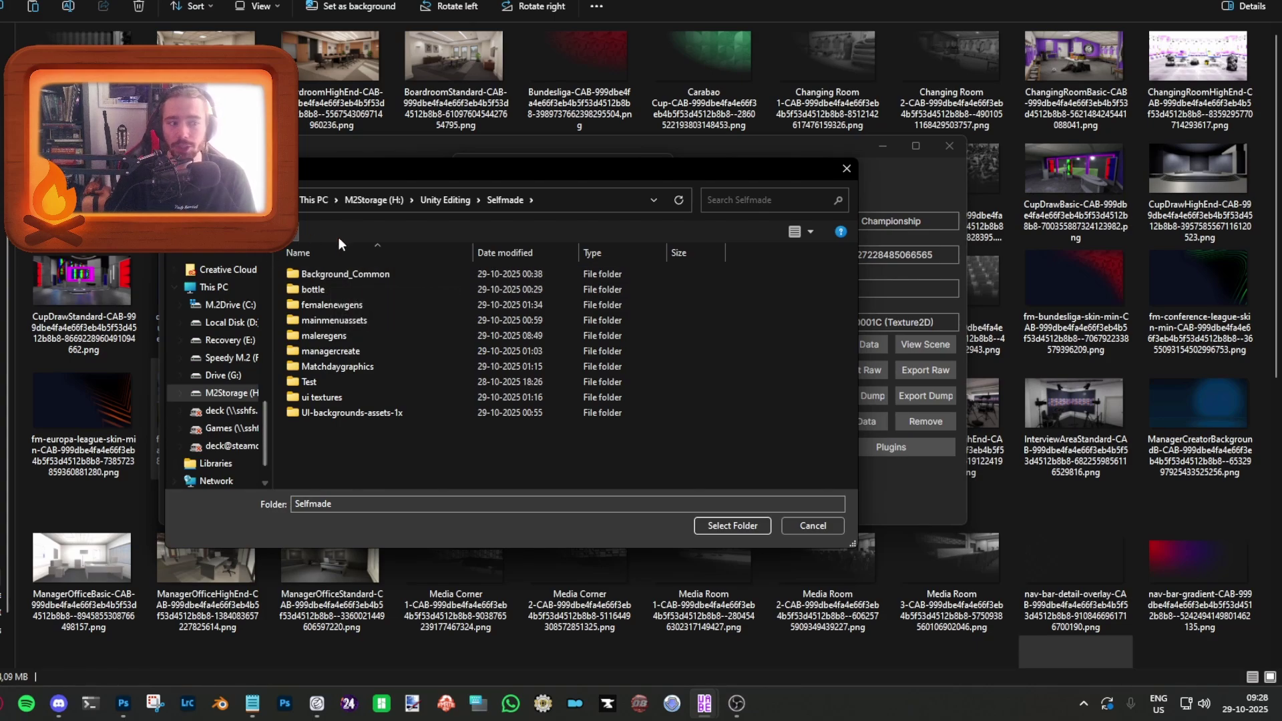
# Step: Create a folder named Tutorial inside Selfmade and export the selected textures into it
pyautogui.hotkey('ctrl', 'shift', 'n')
pyautogui.write('Tutorial')
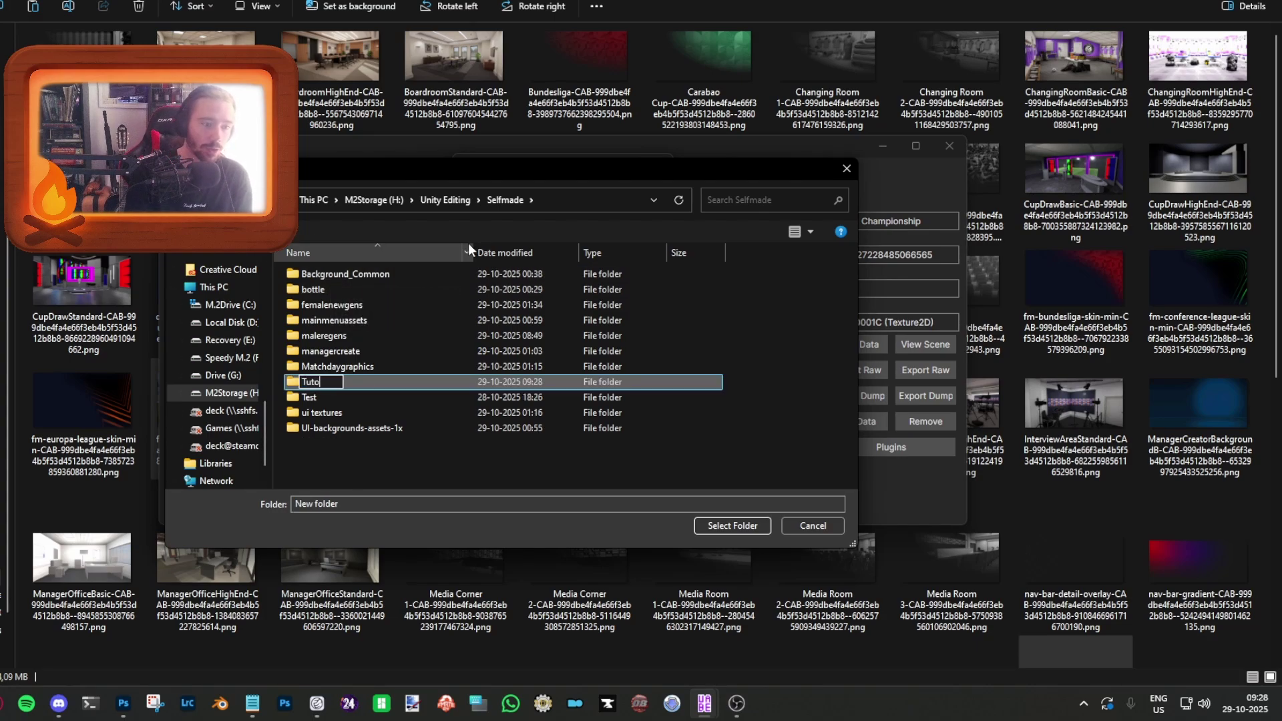
pyautogui.press('Return')
pyautogui.press('Return')
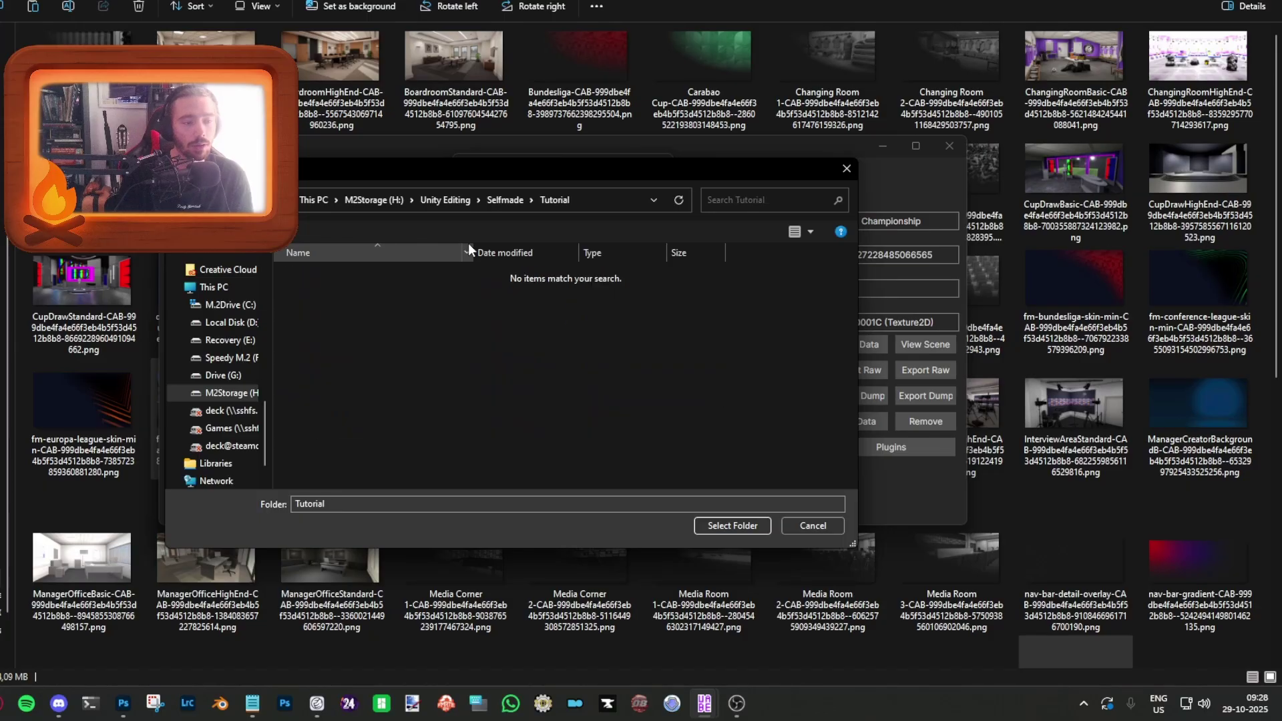
pyautogui.click(732, 526)
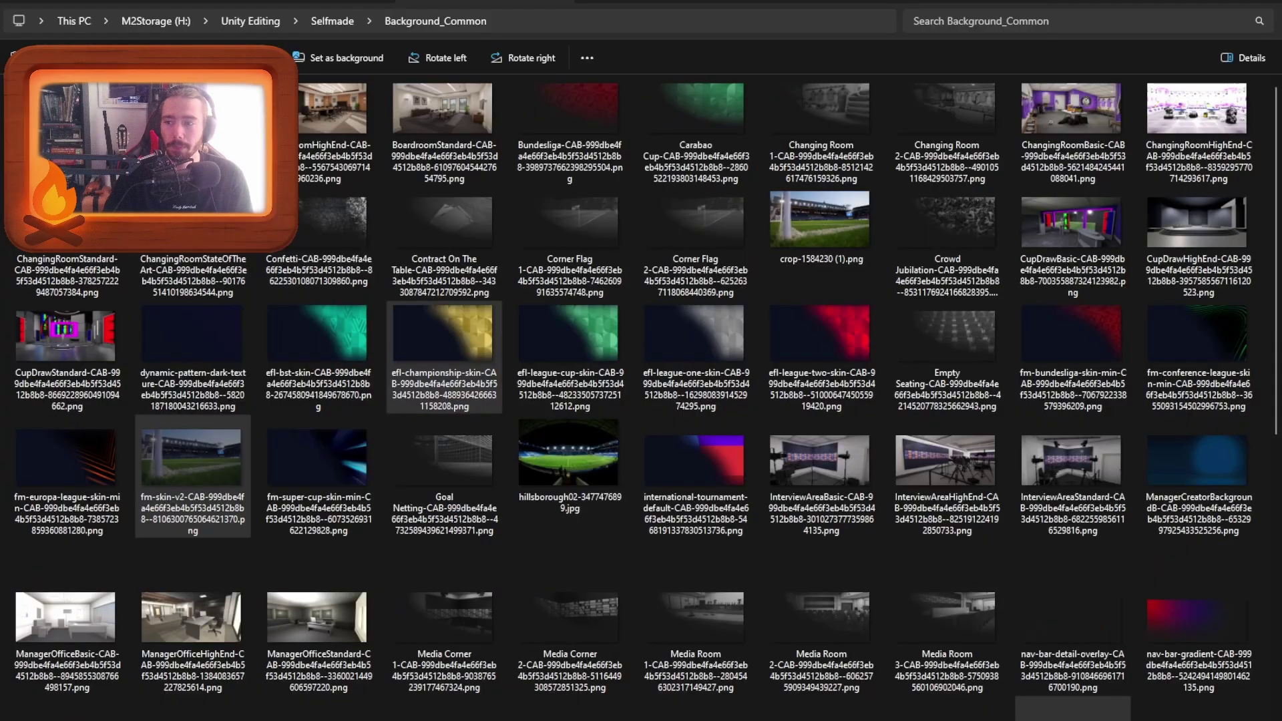
# Step: Open the Tutorial folder under Selfmade in File Explorer and check the exported PNG images
pyautogui.hotkey('alt', 'Up')
pyautogui.scroll(-3, 369, 470)
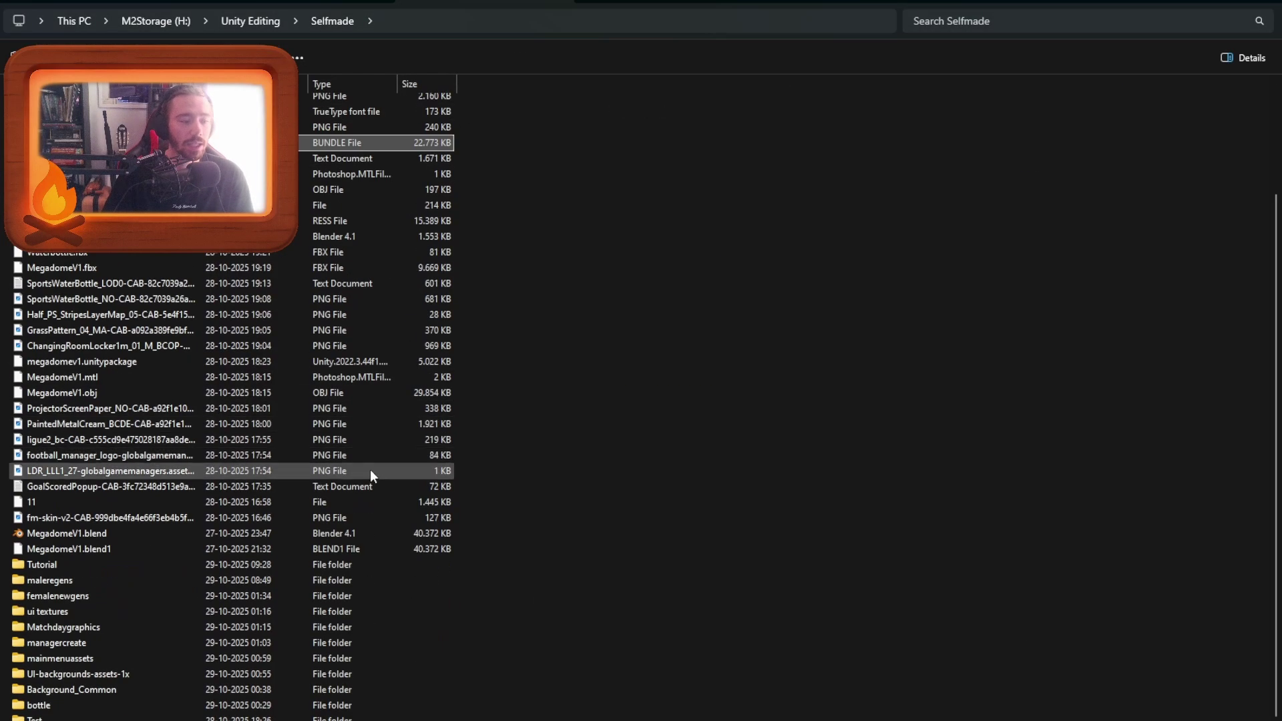
pyautogui.doubleClick(94, 566)
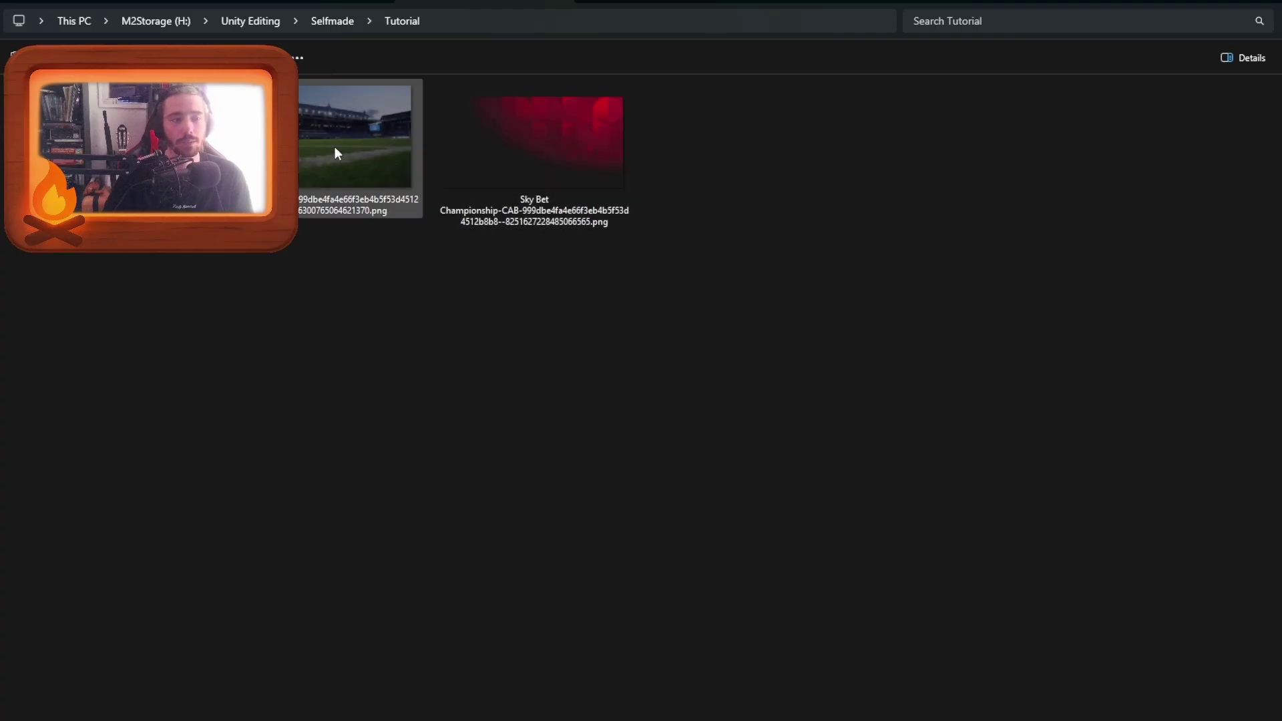
pyautogui.click(562, 152)
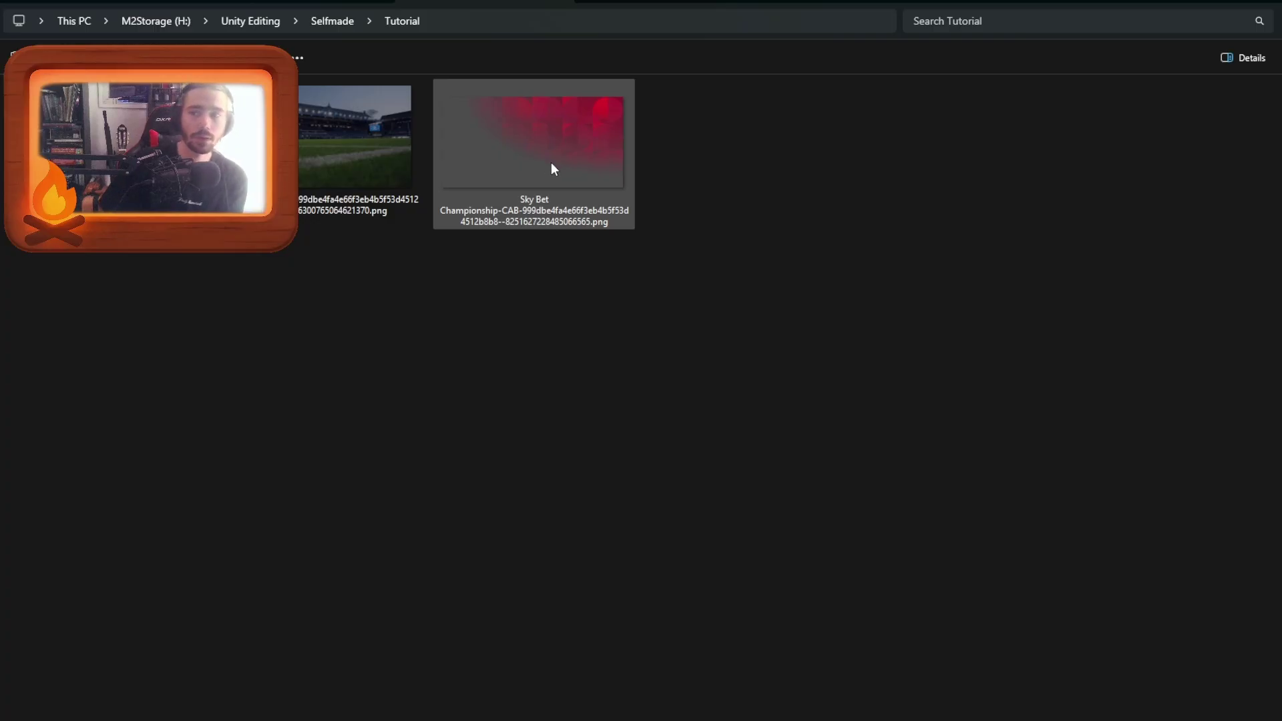
pyautogui.click(694, 267)
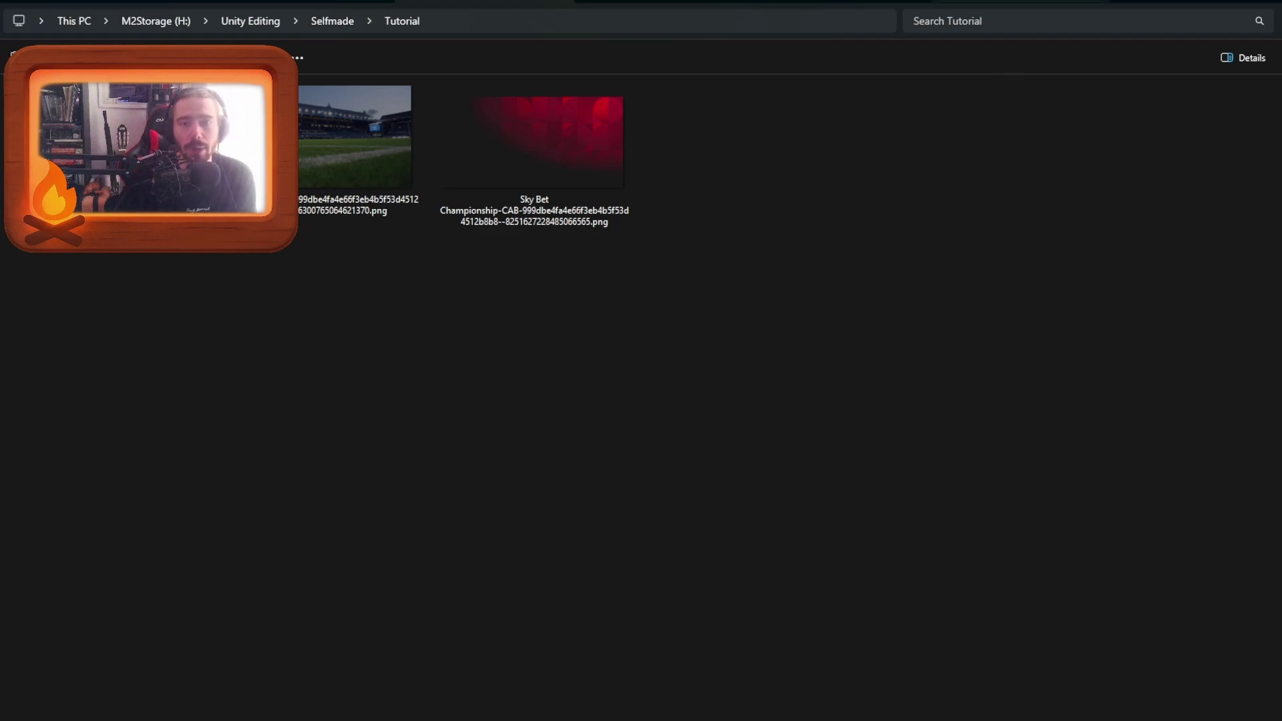
# Step: Browse the sortitoutsi Stadium Backgrounds 2024.08 pack and open the images folder within stadium_insides
pyautogui.click(1002, 2)
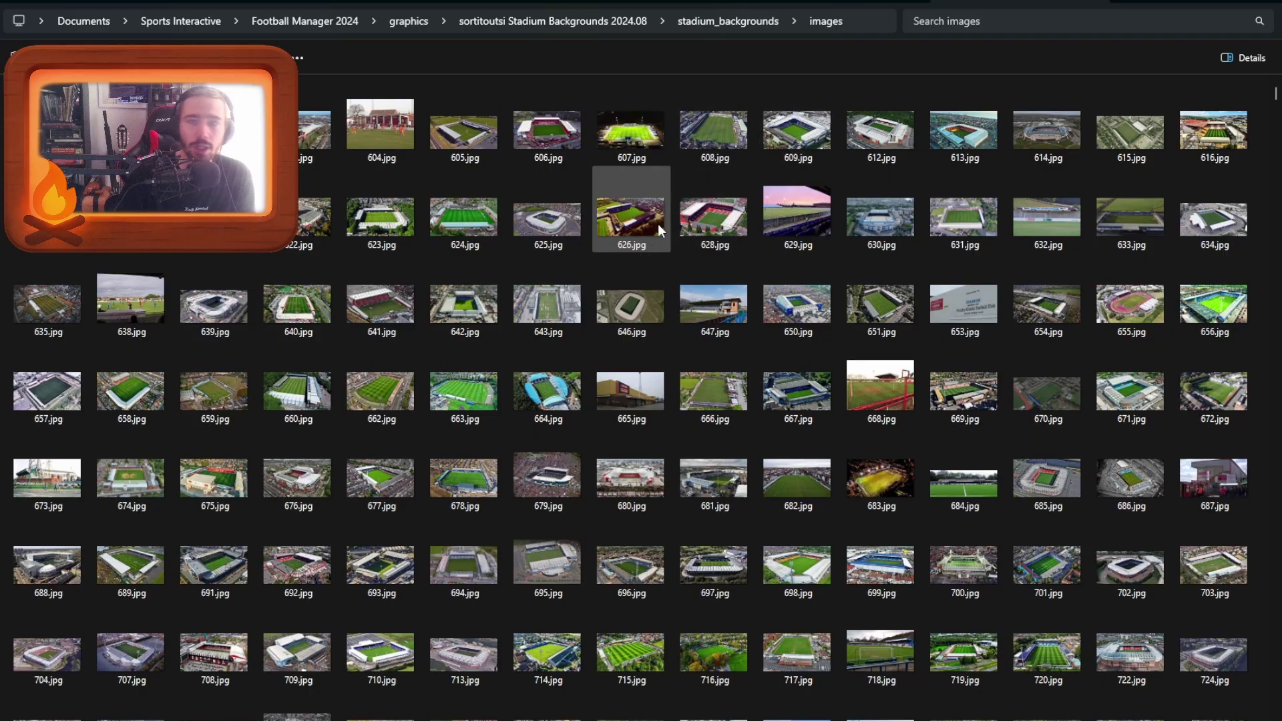
pyautogui.scroll(-6, 300, 321)
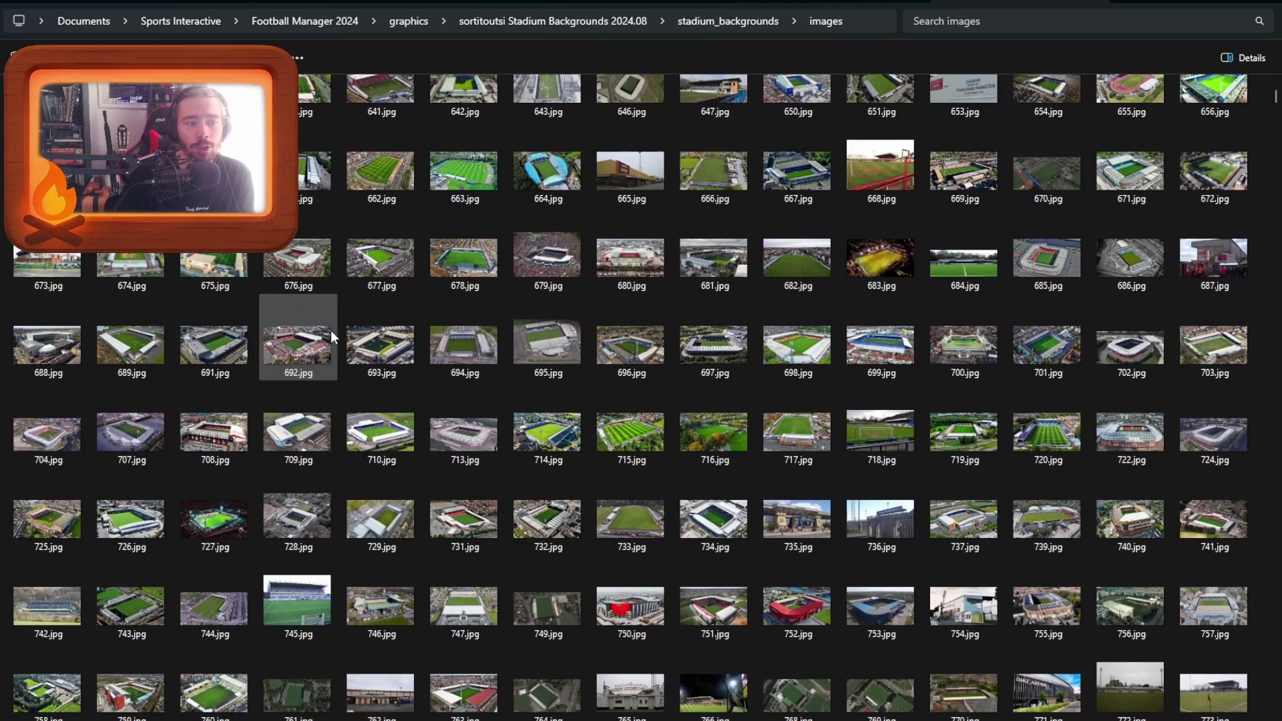
pyautogui.scroll(-20, 725, 337)
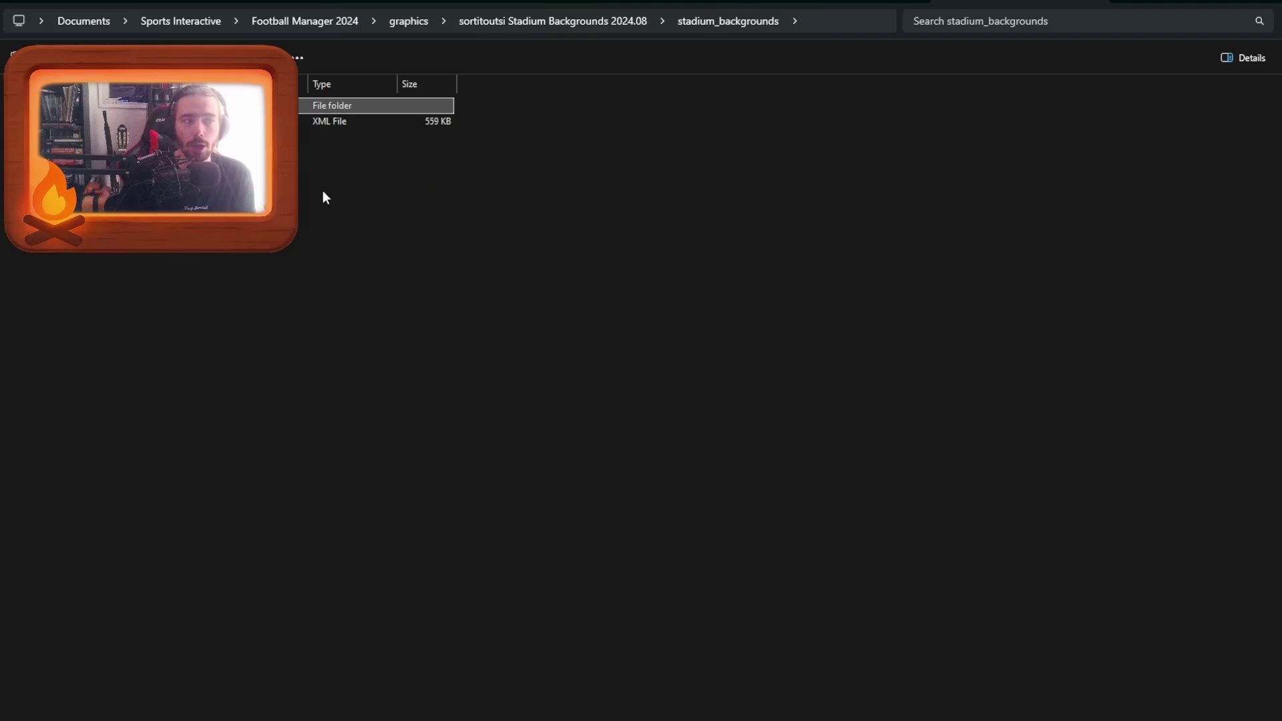
pyautogui.hotkey('alt', 'Up')
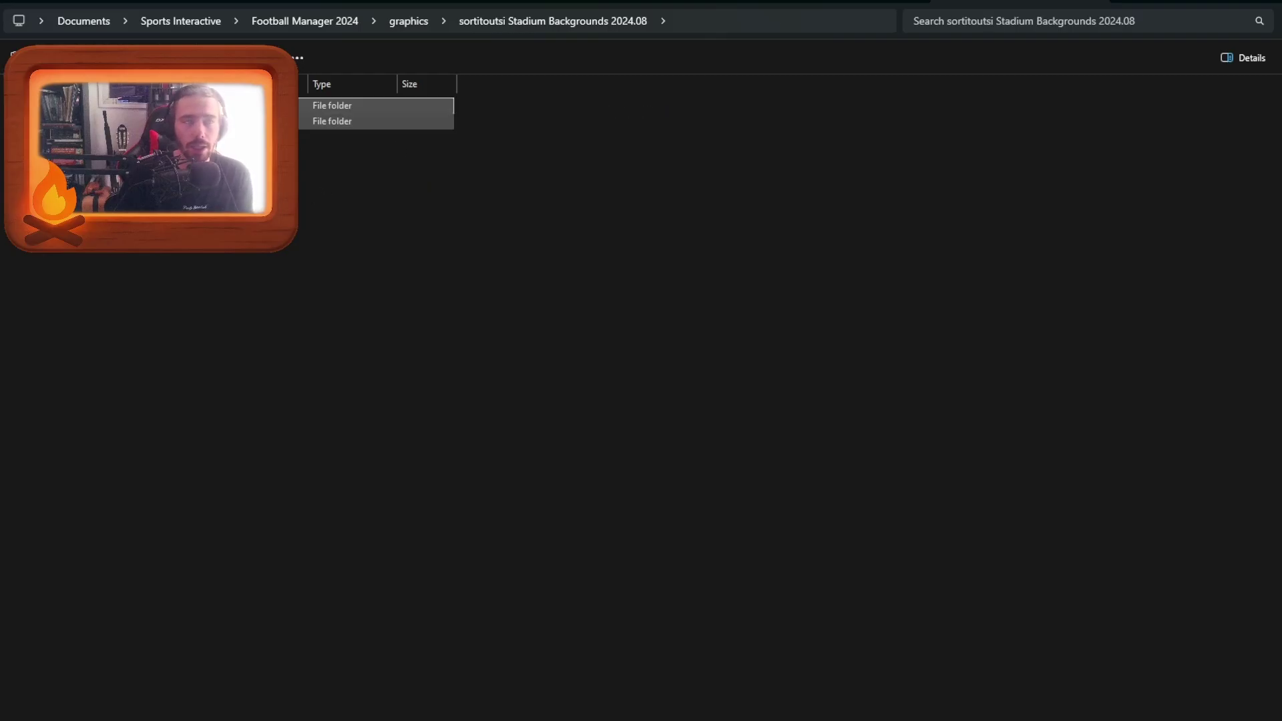
pyautogui.press('Down')
pyautogui.press('Return')
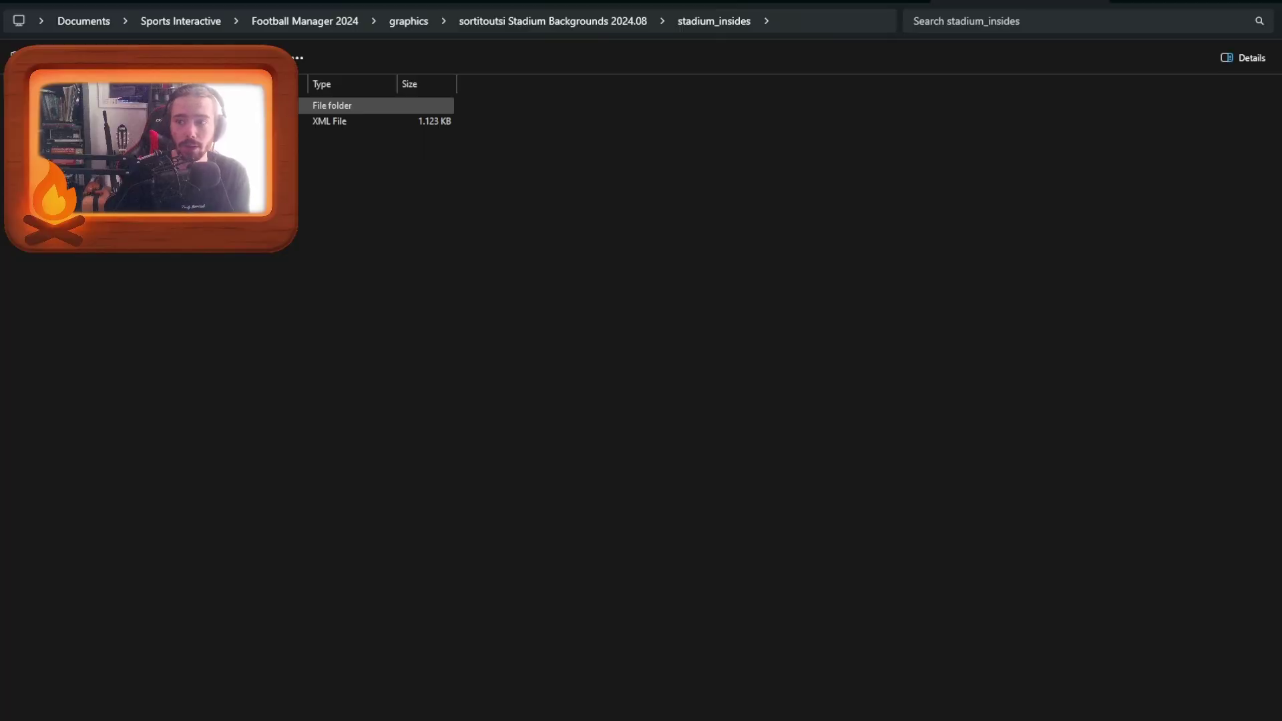
pyautogui.press('Return')
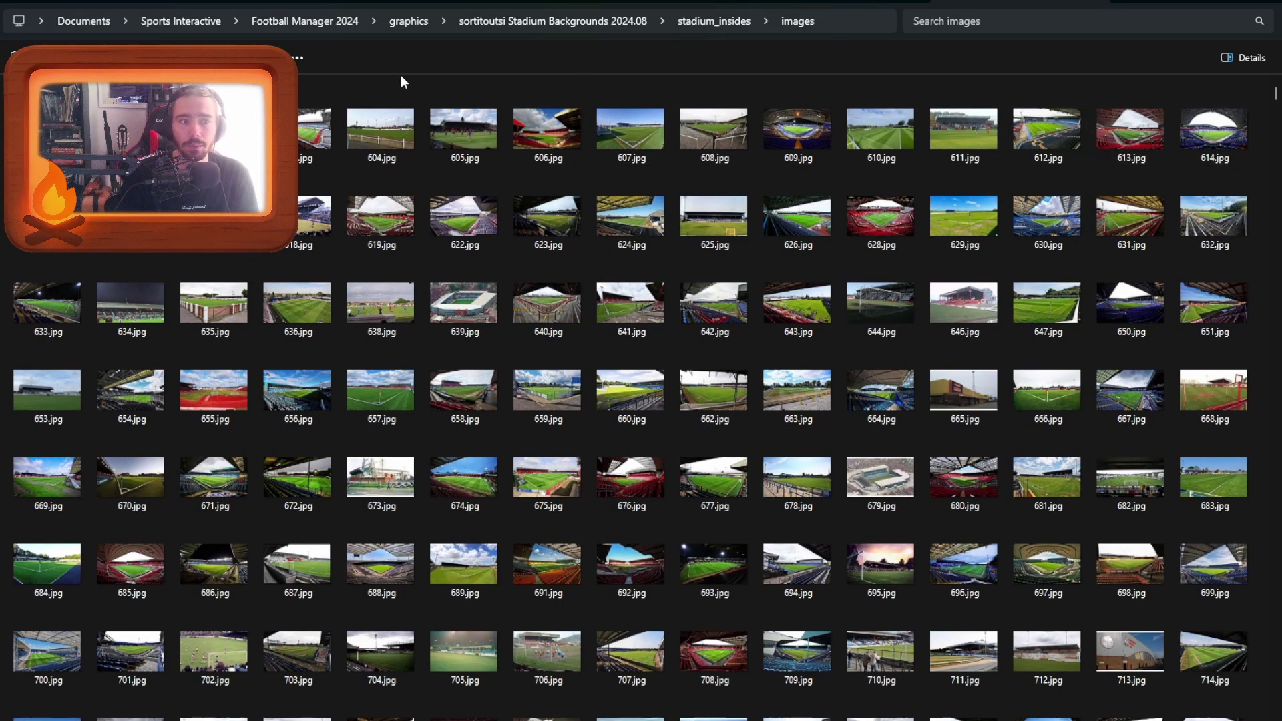
# Step: Enlarge the thumbnails and look through the stadium interior photos for possible background images
pyautogui.hotkey('ctrl', 'shift', '2')
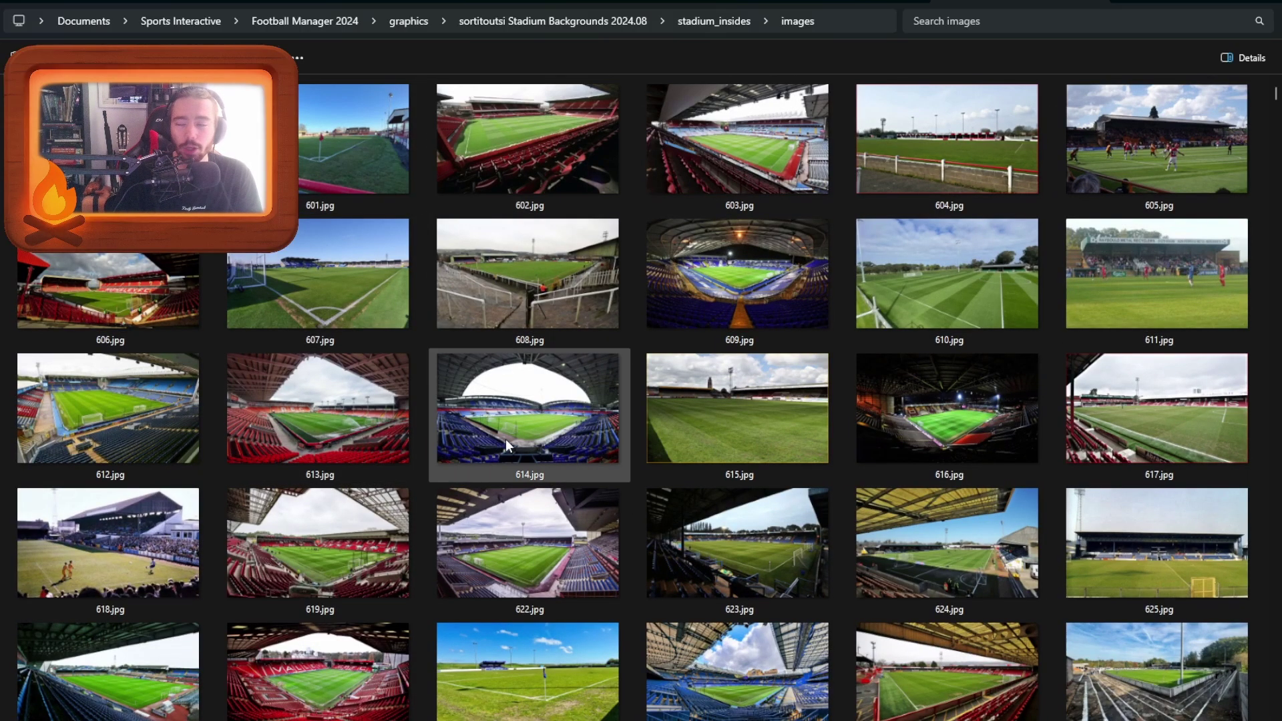
pyautogui.scroll(-3, 506, 439)
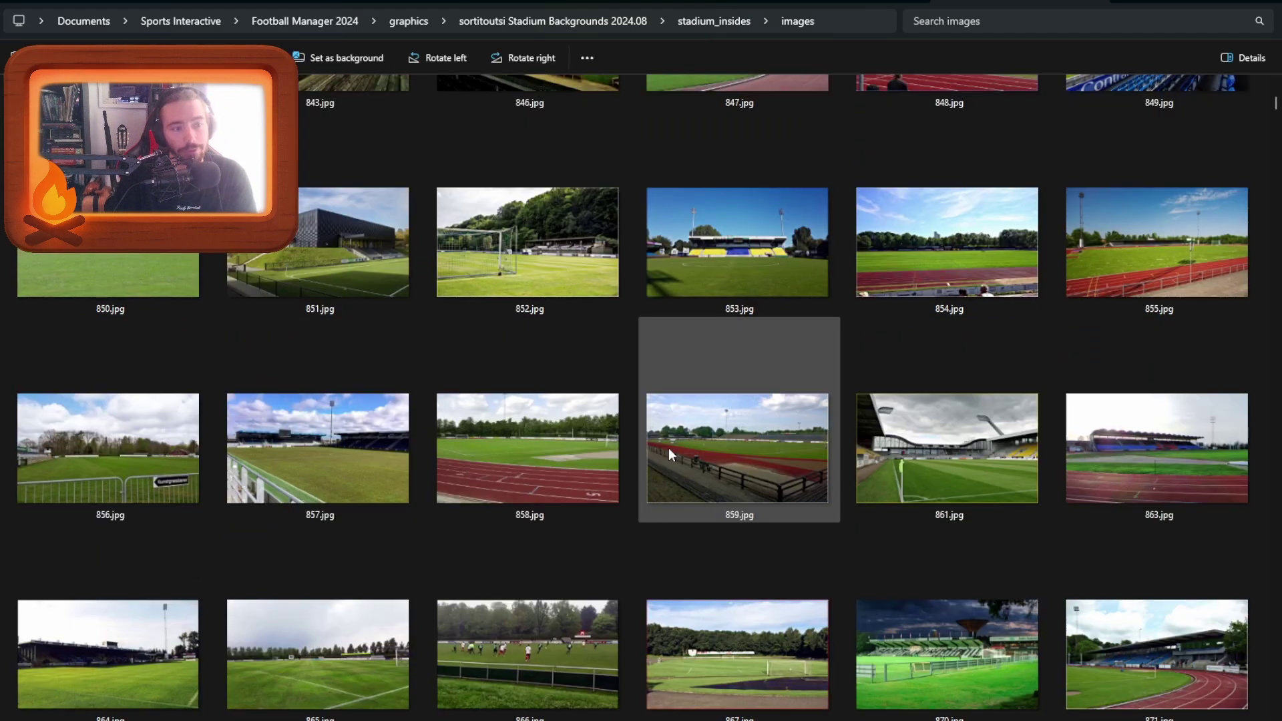
pyautogui.scroll(-10, 667, 447)
pyautogui.scroll(-10, 821, 441)
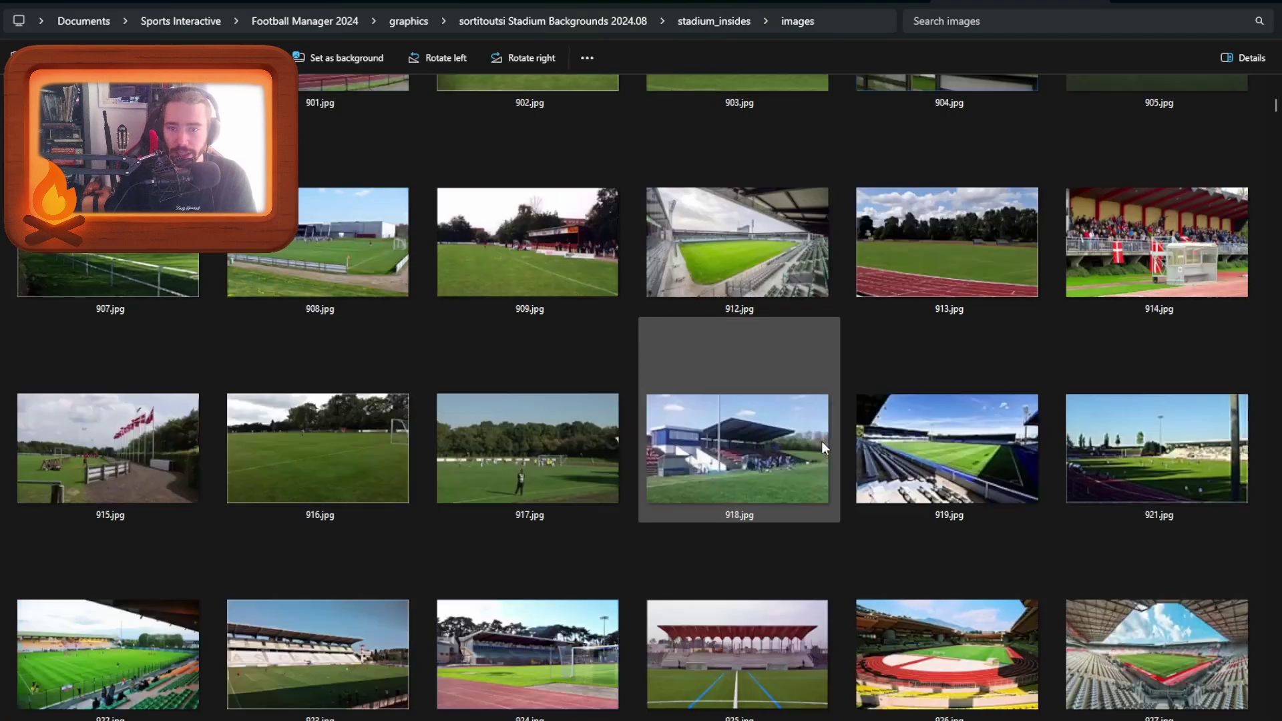
pyautogui.scroll(-5, 823, 443)
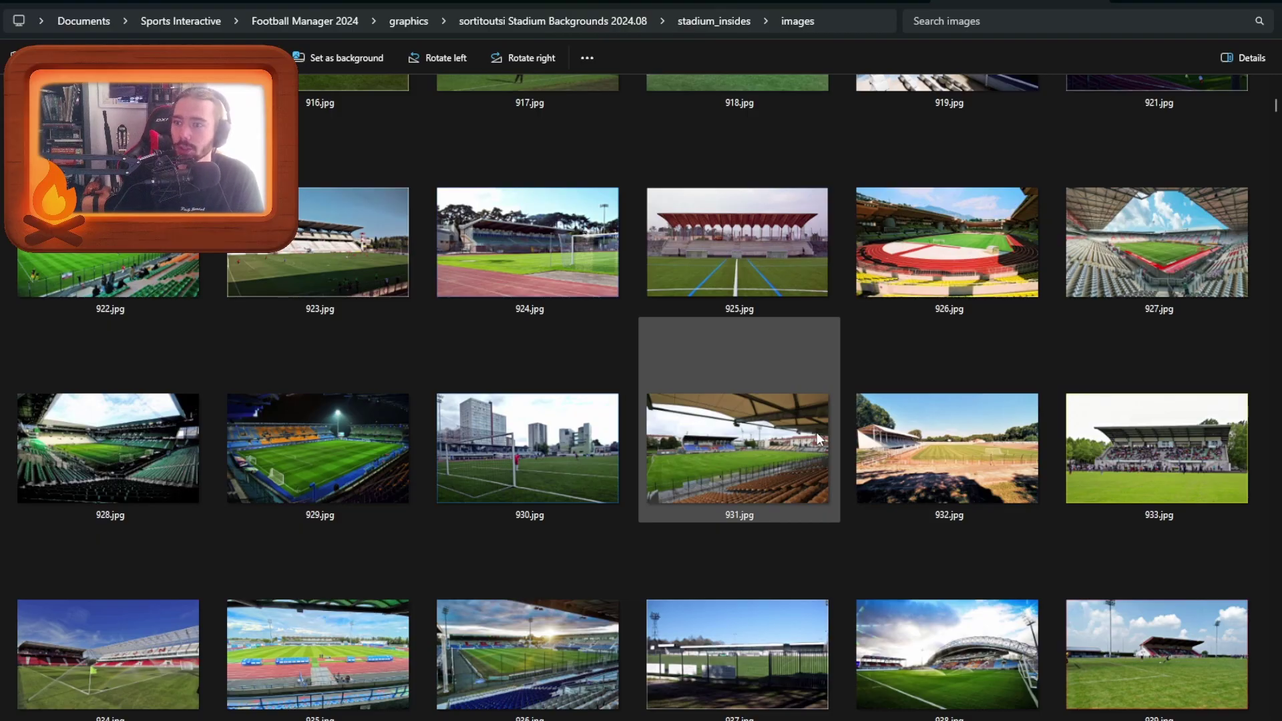
pyautogui.scroll(-5, 771, 387)
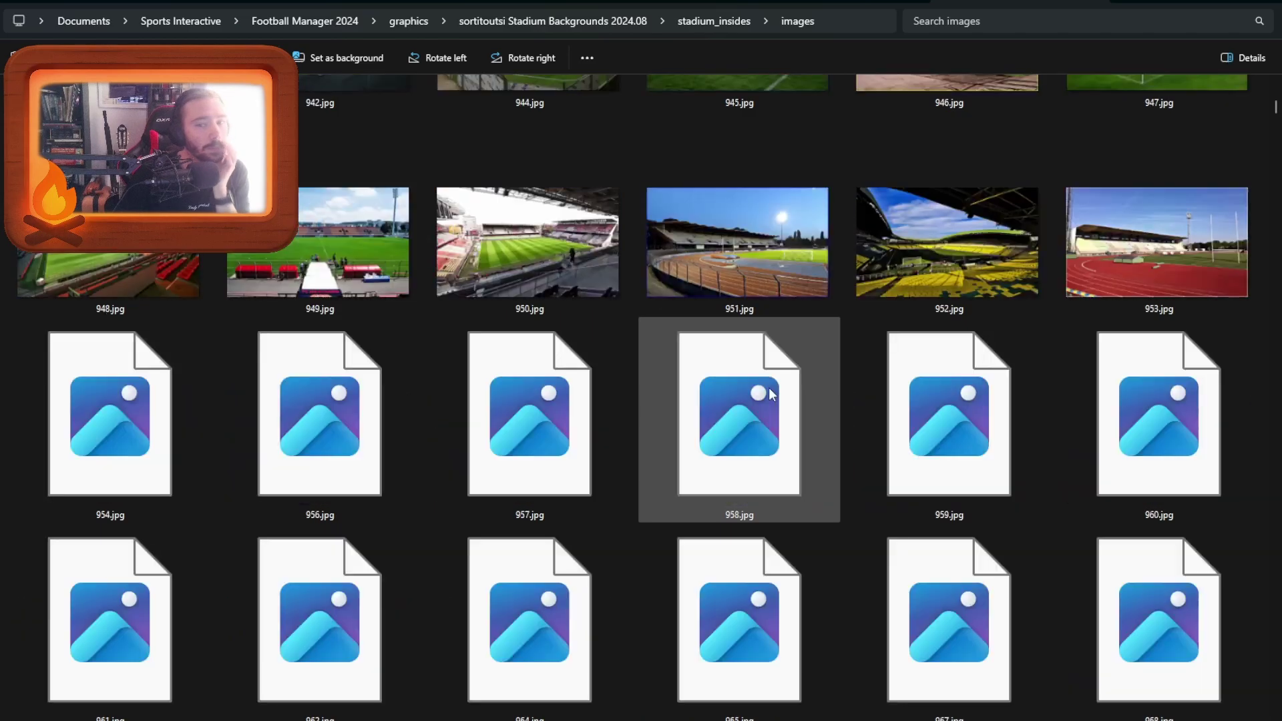
pyautogui.scroll(-8, 739, 396)
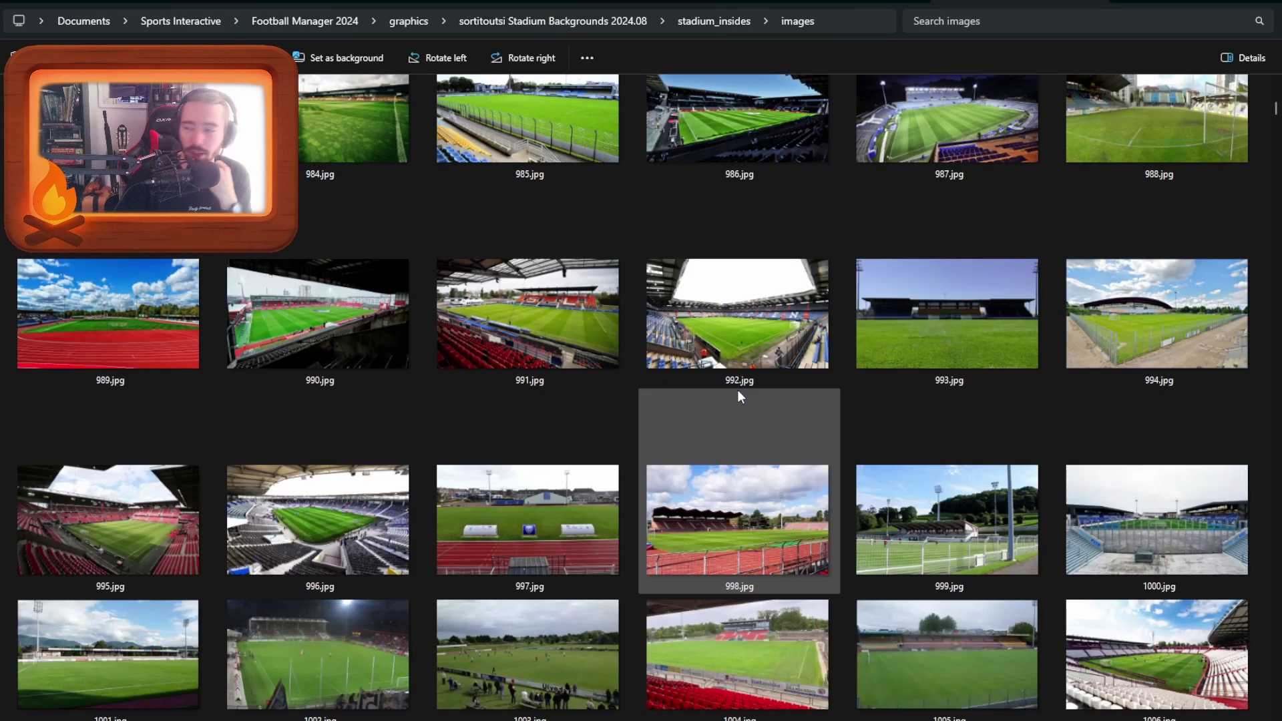
pyautogui.scroll(-5, 737, 390)
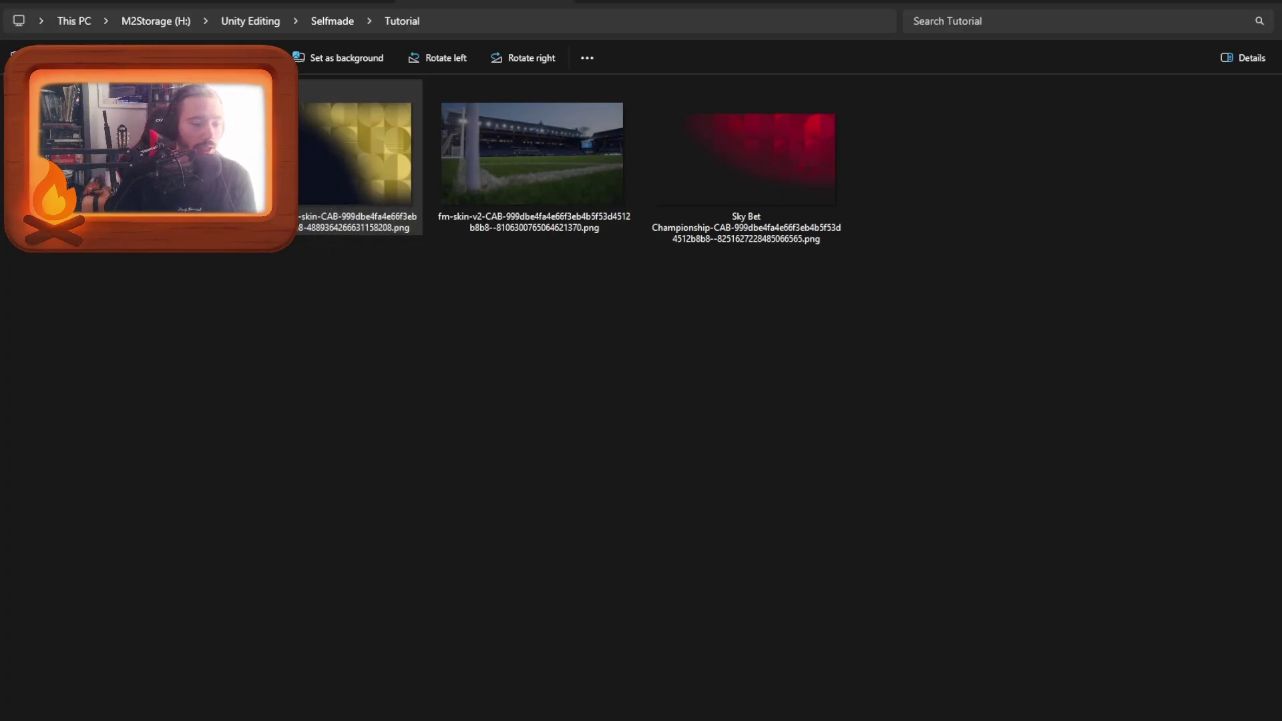
# Step: Switch to Photoshop, stretch the placed stadium photo to cover the whole efl-championship-skin canvas, and set its layer opacity to 50%
pyautogui.hotkey('alt', 'Tab')
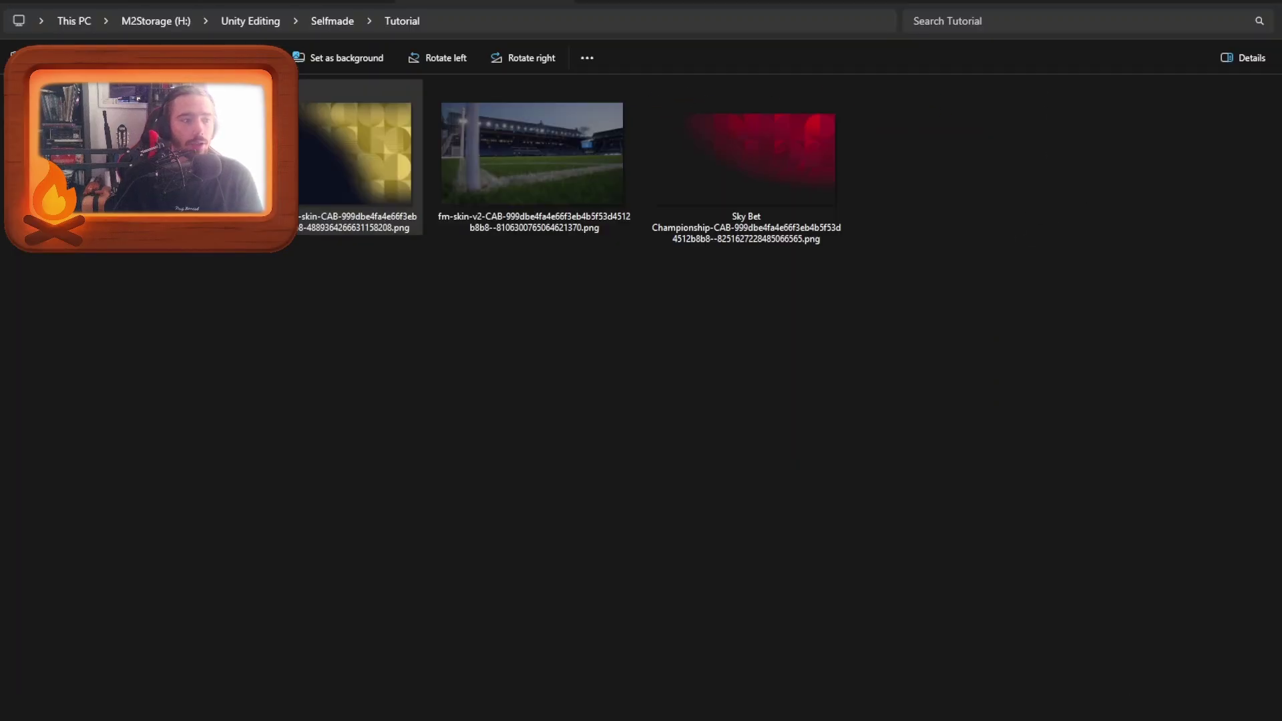
pyautogui.click(1209, 12)
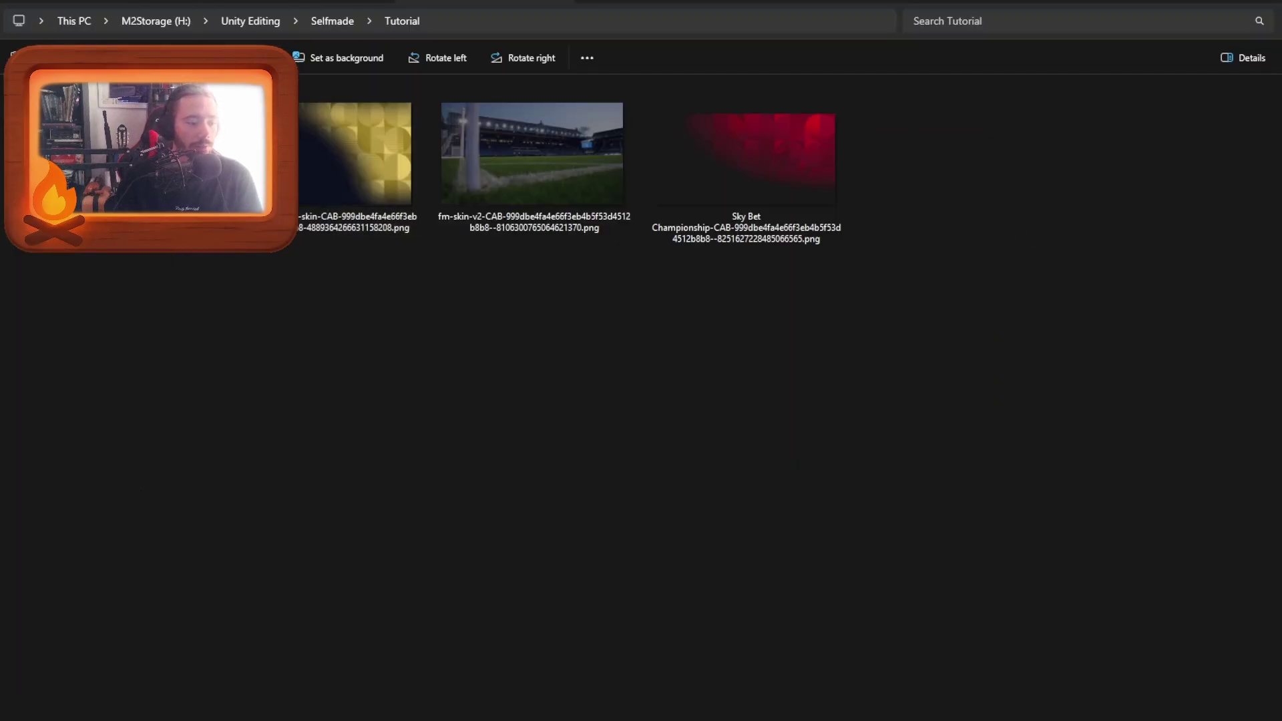
pyautogui.hotkey('alt', 'Tab')
pyautogui.hotkey('ctrl', 't')
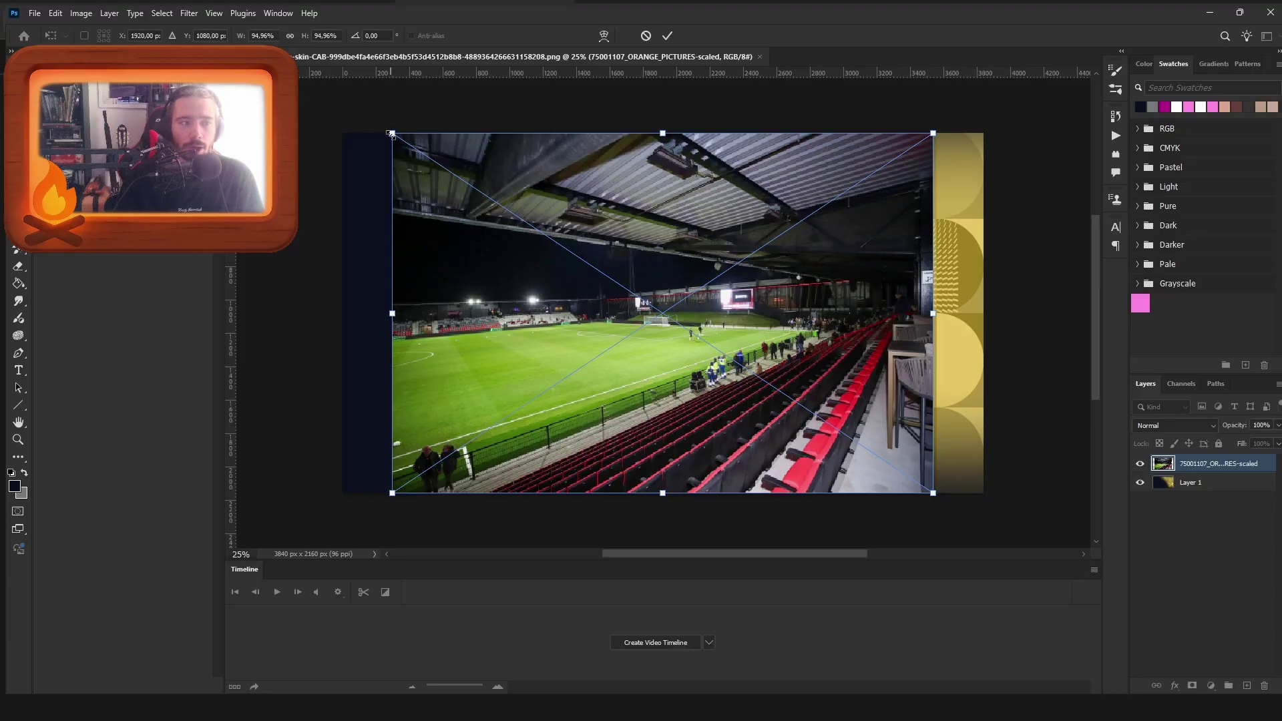
pyautogui.moveTo(391, 132); pyautogui.dragTo(332, 81)
pyautogui.moveTo(454, 225); pyautogui.dragTo(481, 253)
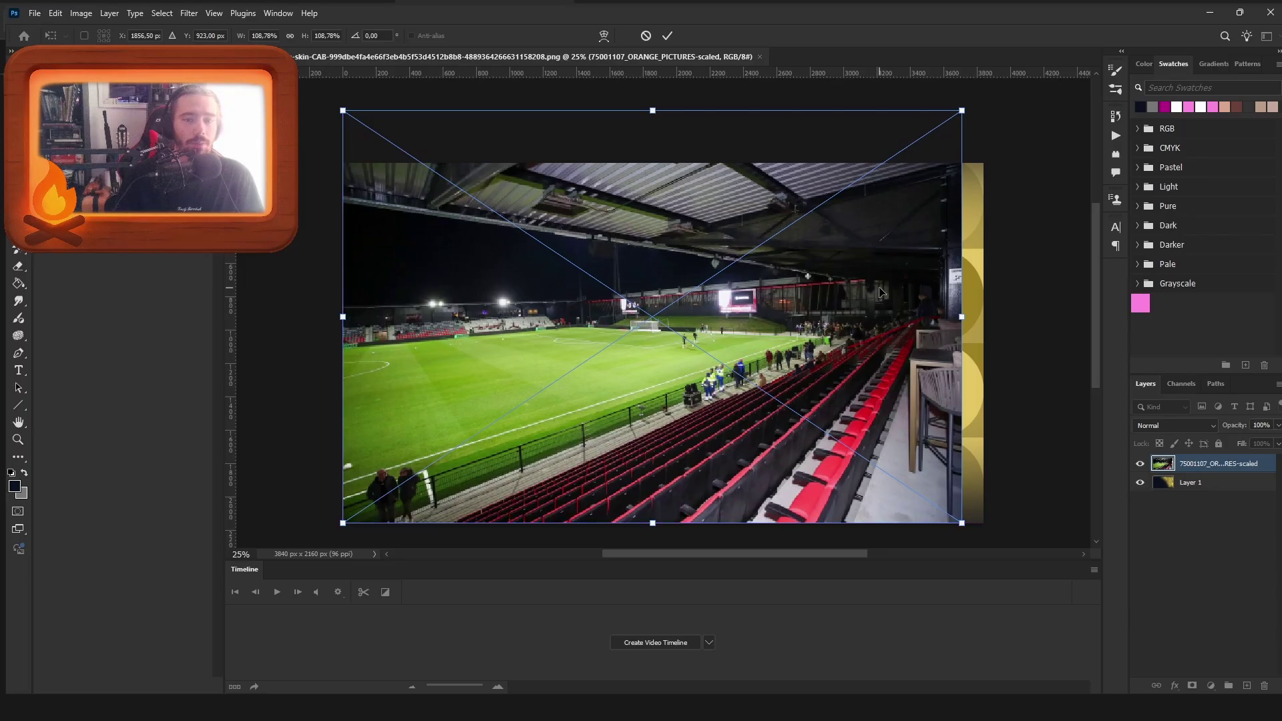
pyautogui.moveTo(961, 320); pyautogui.dragTo(983, 319)
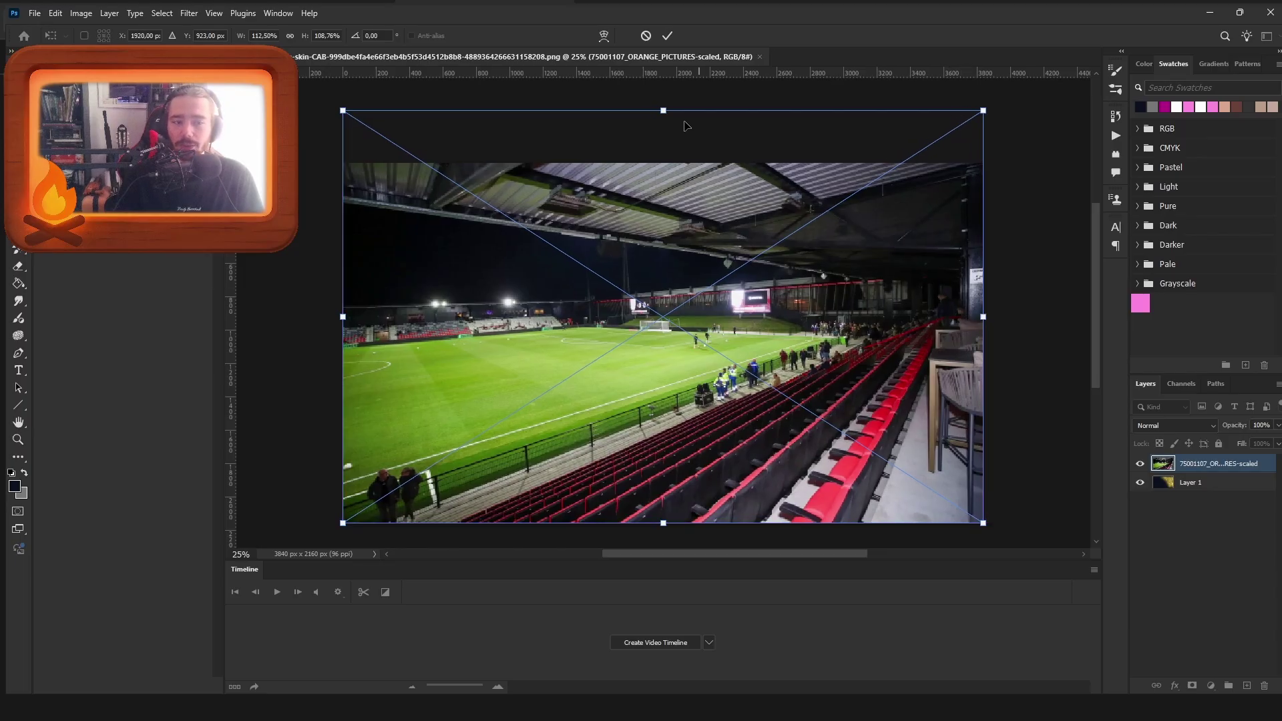
pyautogui.moveTo(657, 107)
pyautogui.mouseDown()
pyautogui.moveTo(661, 131)
pyautogui.moveTo(660, 86)
pyautogui.moveTo(662, 98)
pyautogui.mouseUp()
pyautogui.click(666, 35)
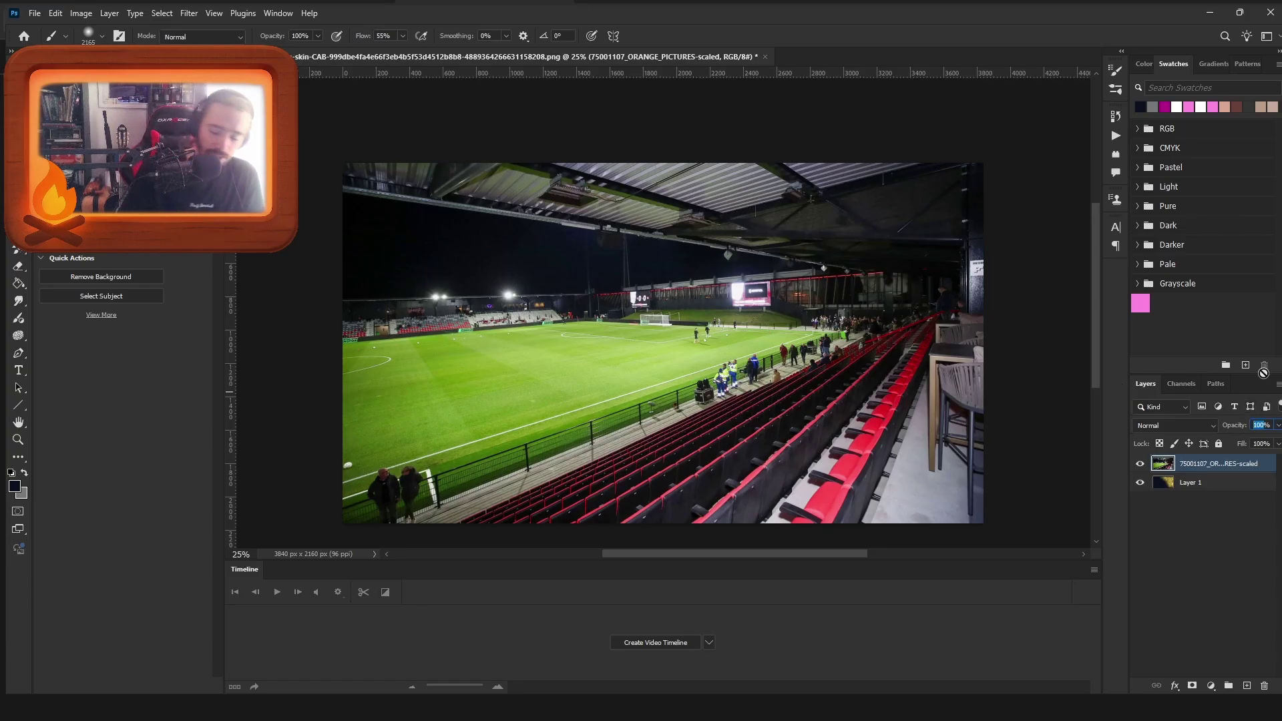
pyautogui.write('50')
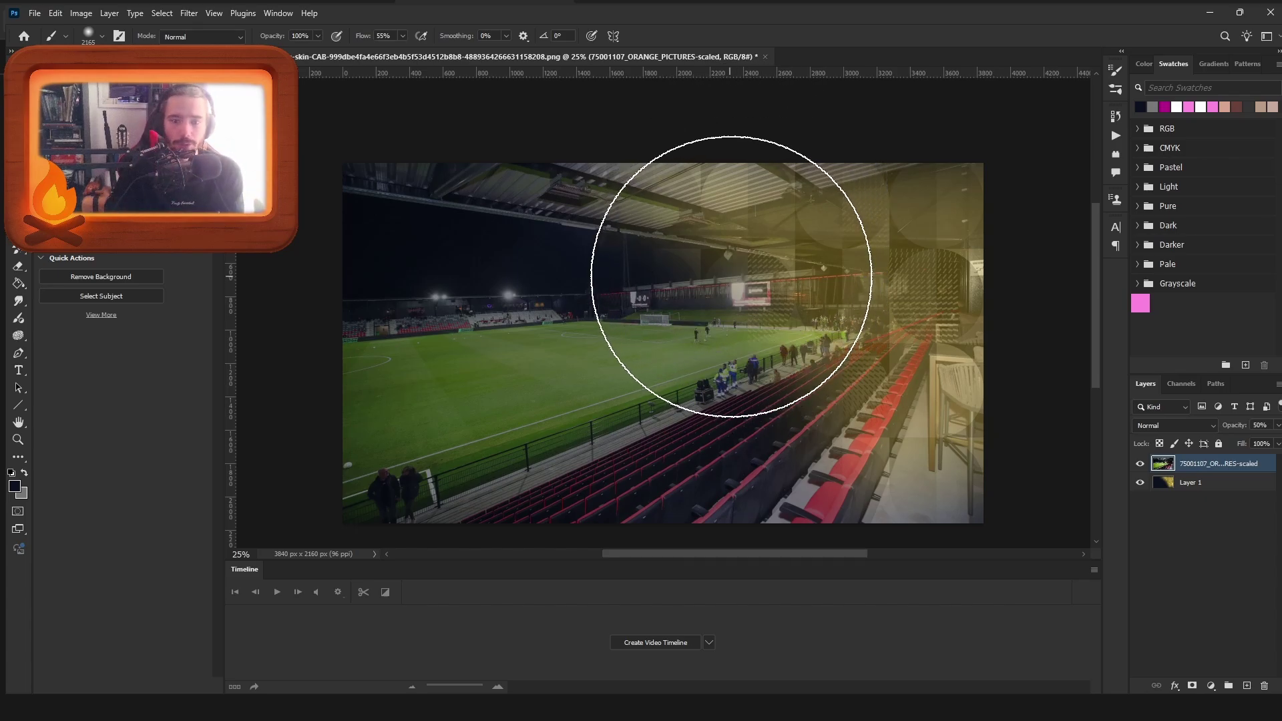
# Step: Select Layer 1, hide the stadium photo layer, and sample the dark navy background colour with the Eyedropper
pyautogui.click(1220, 492)
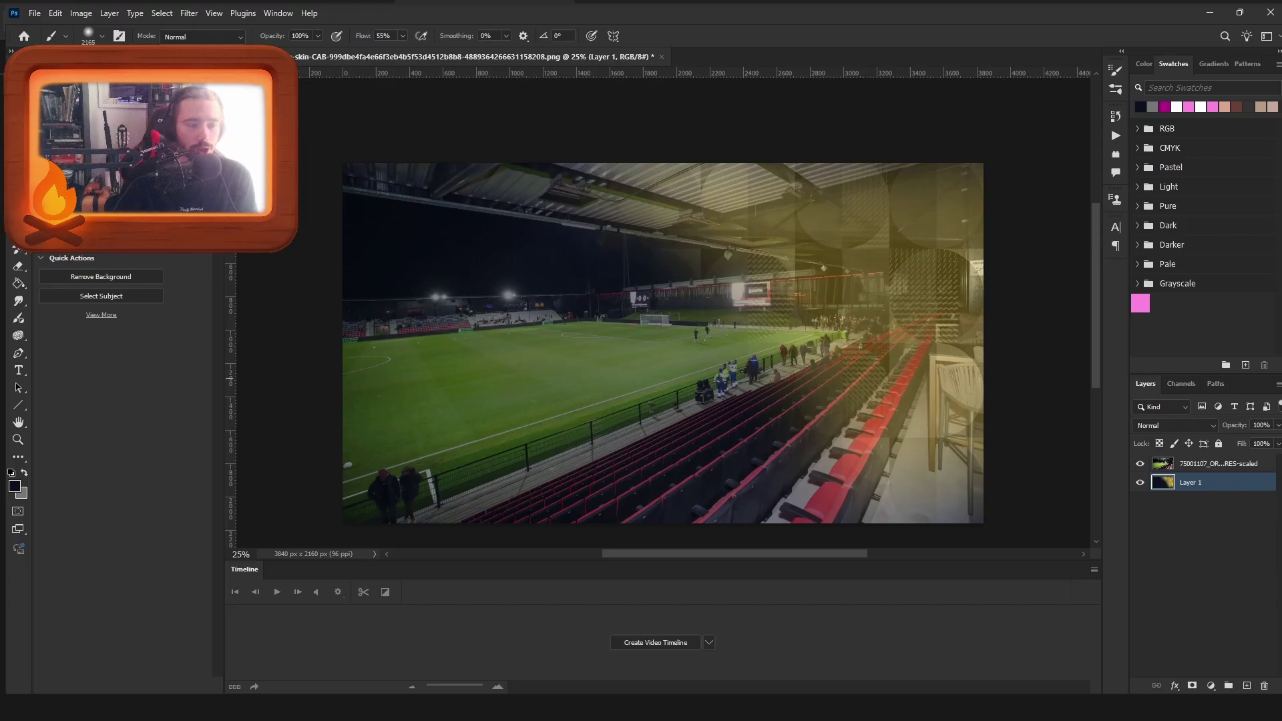
pyautogui.click(1140, 463)
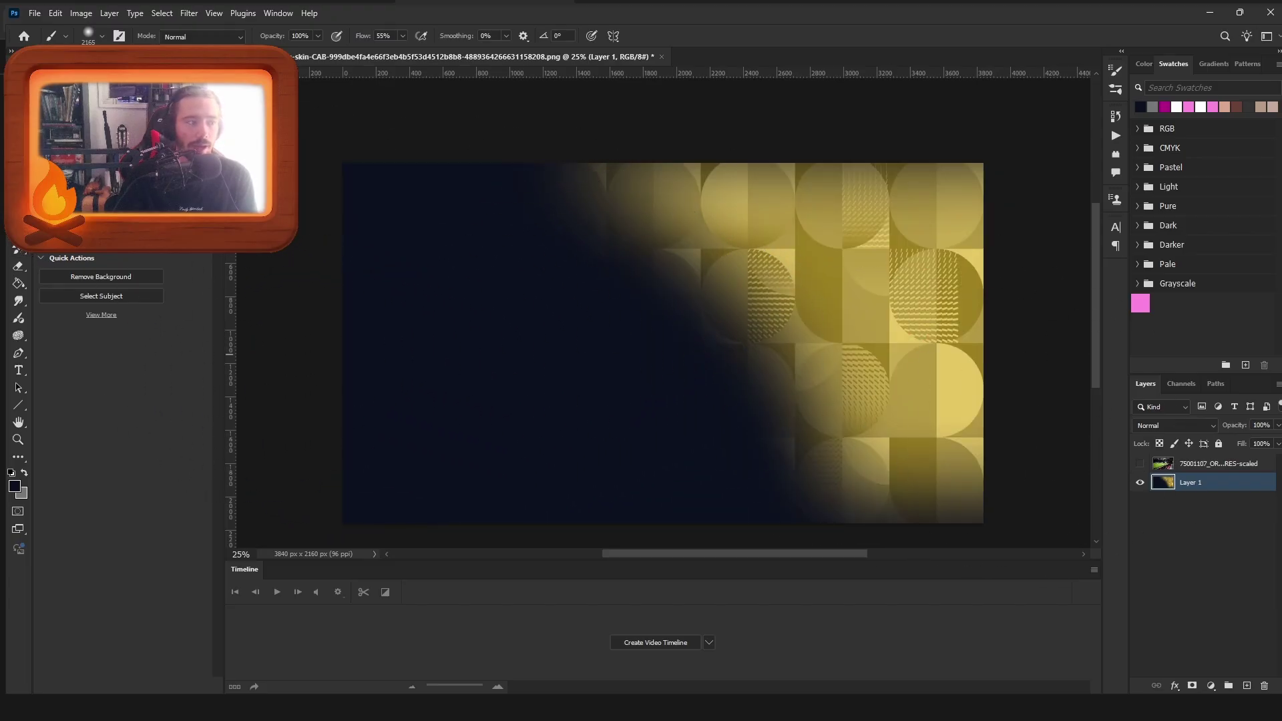
pyautogui.press('i')
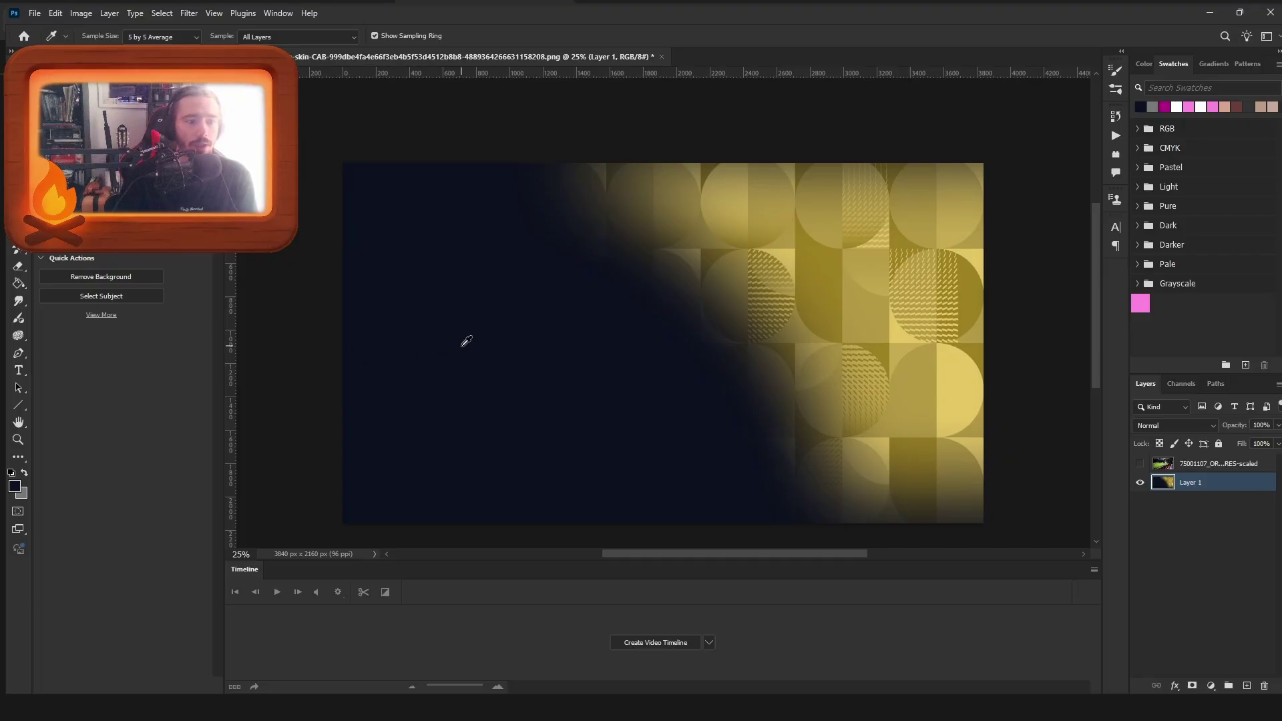
pyautogui.click(477, 381)
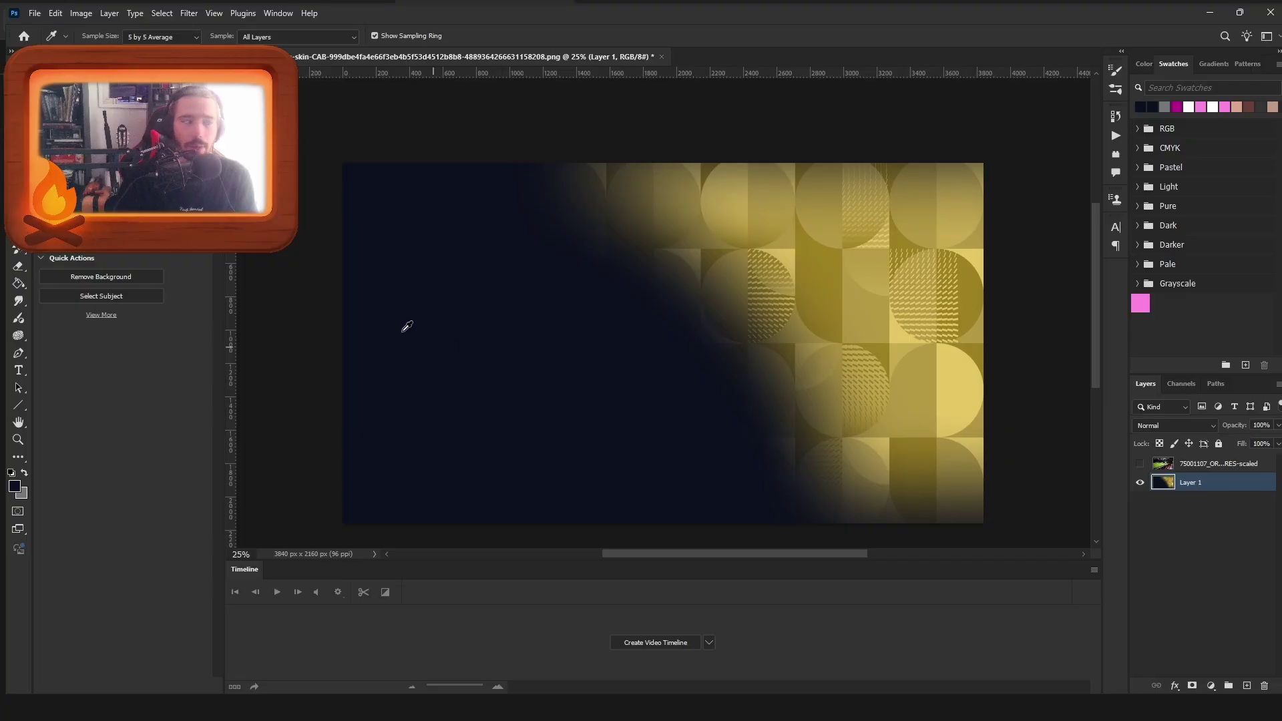
# Step: Try painting over Layer 1's gold pattern with the sampled navy colour and preview it under the stadium photo, undoing both changes
pyautogui.press('b')
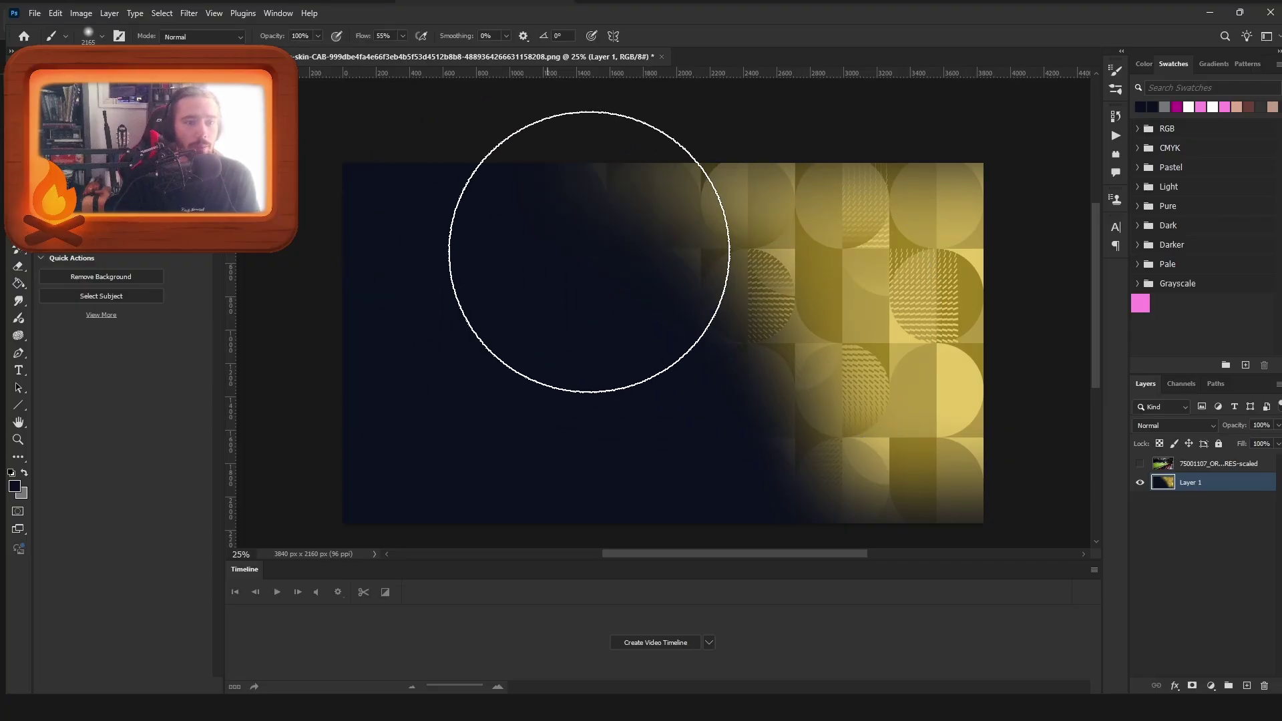
pyautogui.moveTo(586, 257)
pyautogui.mouseDown()
pyautogui.moveTo(762, 269)
pyautogui.moveTo(1016, 235)
pyautogui.moveTo(944, 291)
pyautogui.moveTo(907, 349)
pyautogui.moveTo(949, 376)
pyautogui.moveTo(982, 363)
pyautogui.mouseUp()
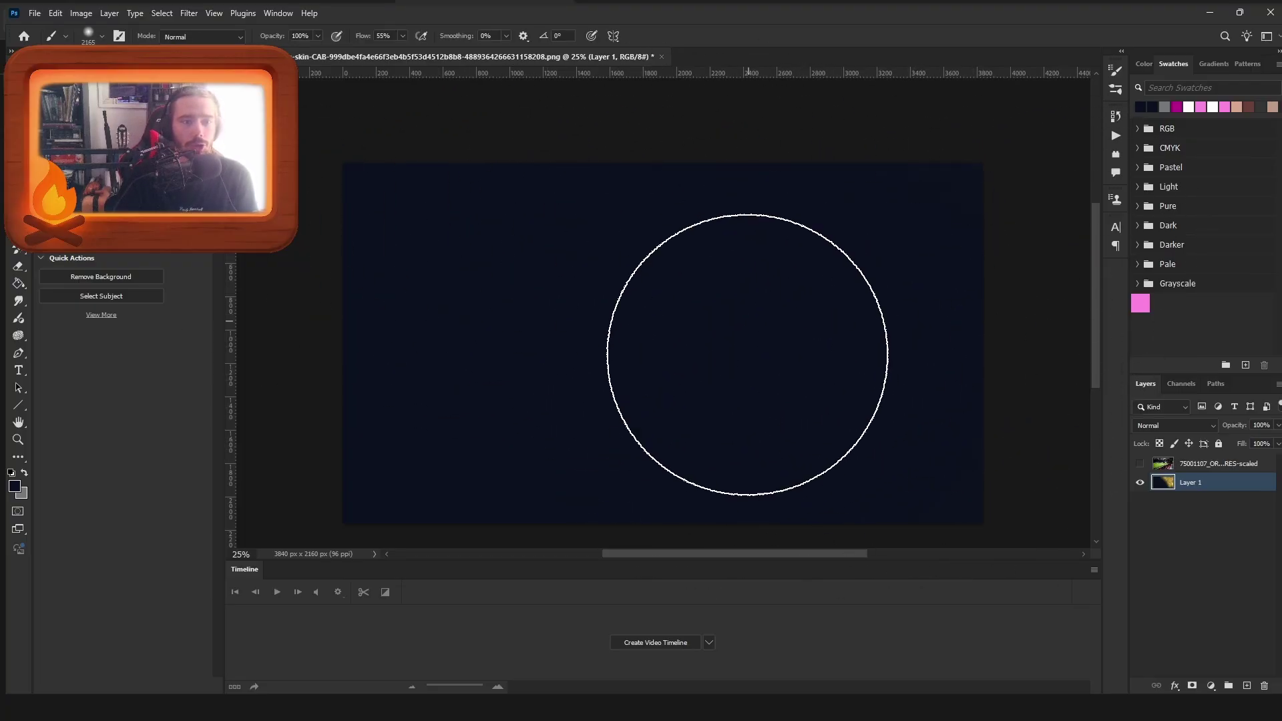
pyautogui.click(1140, 465)
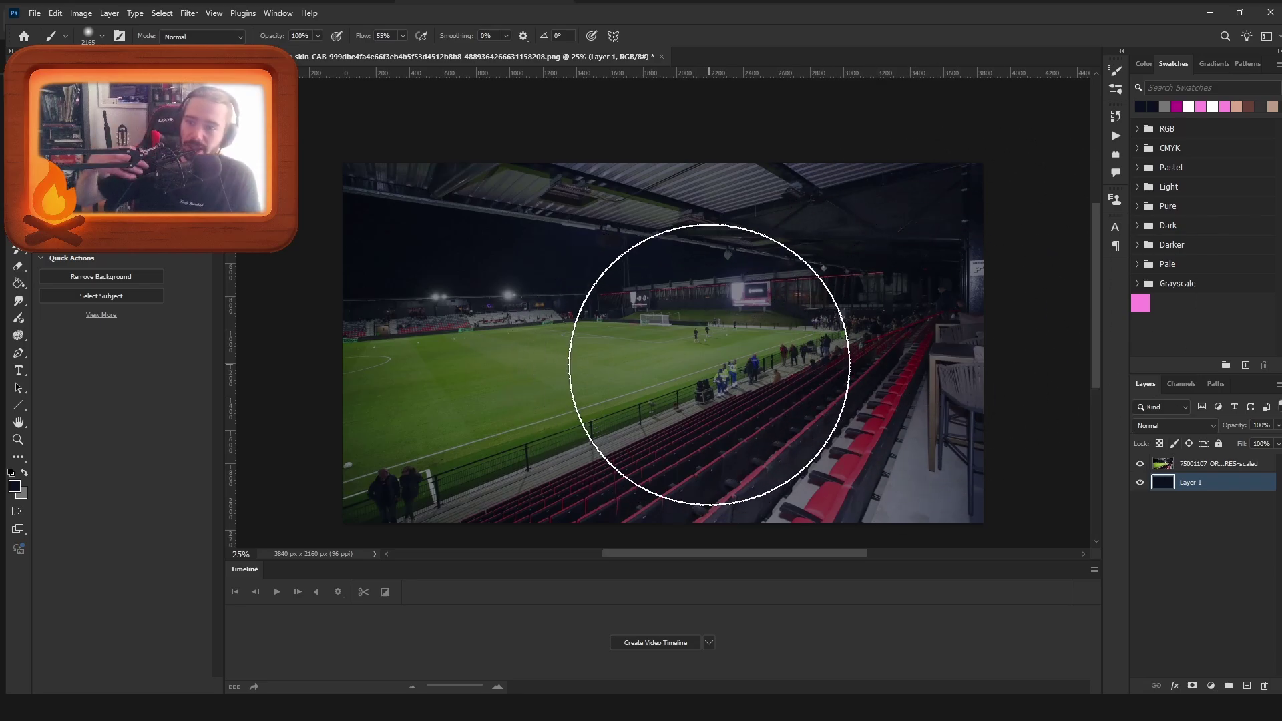
pyautogui.hotkey('ctrl', 'z')
pyautogui.hotkey('ctrl', 'z')
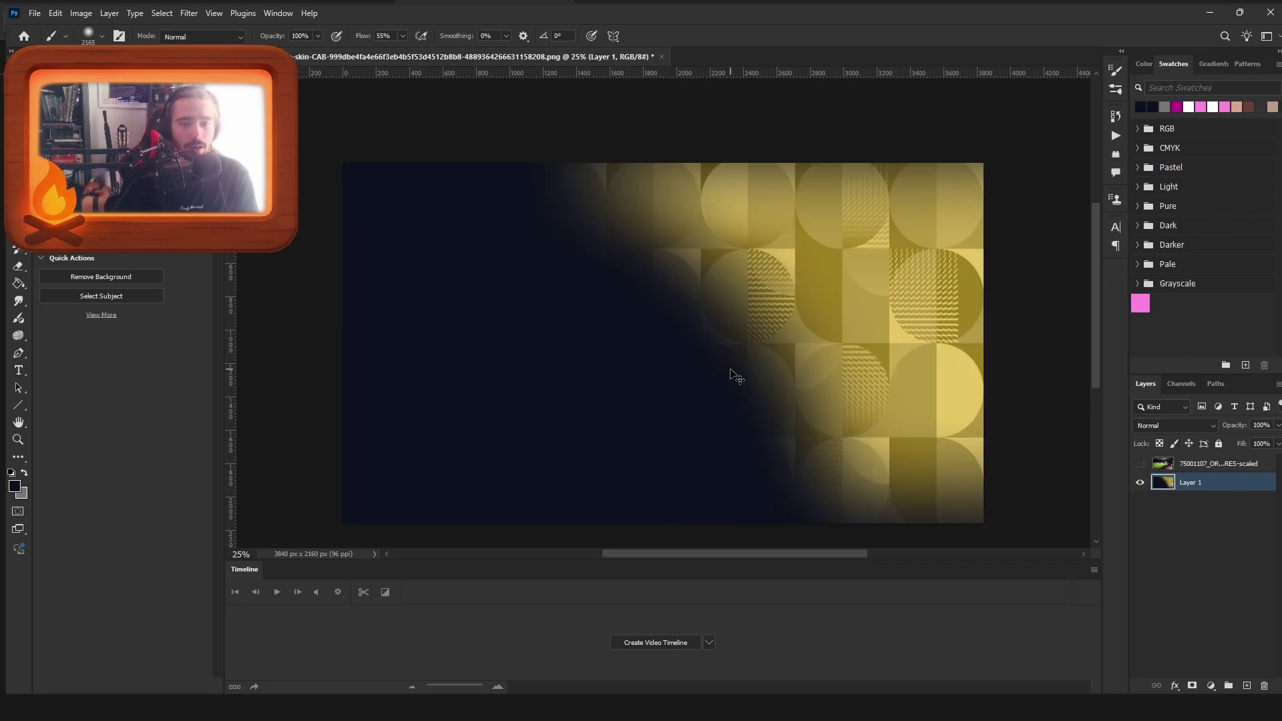
# Step: Show the stadium photo layer again and apply a dark brown Color Overlay effect to Layer 1
pyautogui.click(1140, 463)
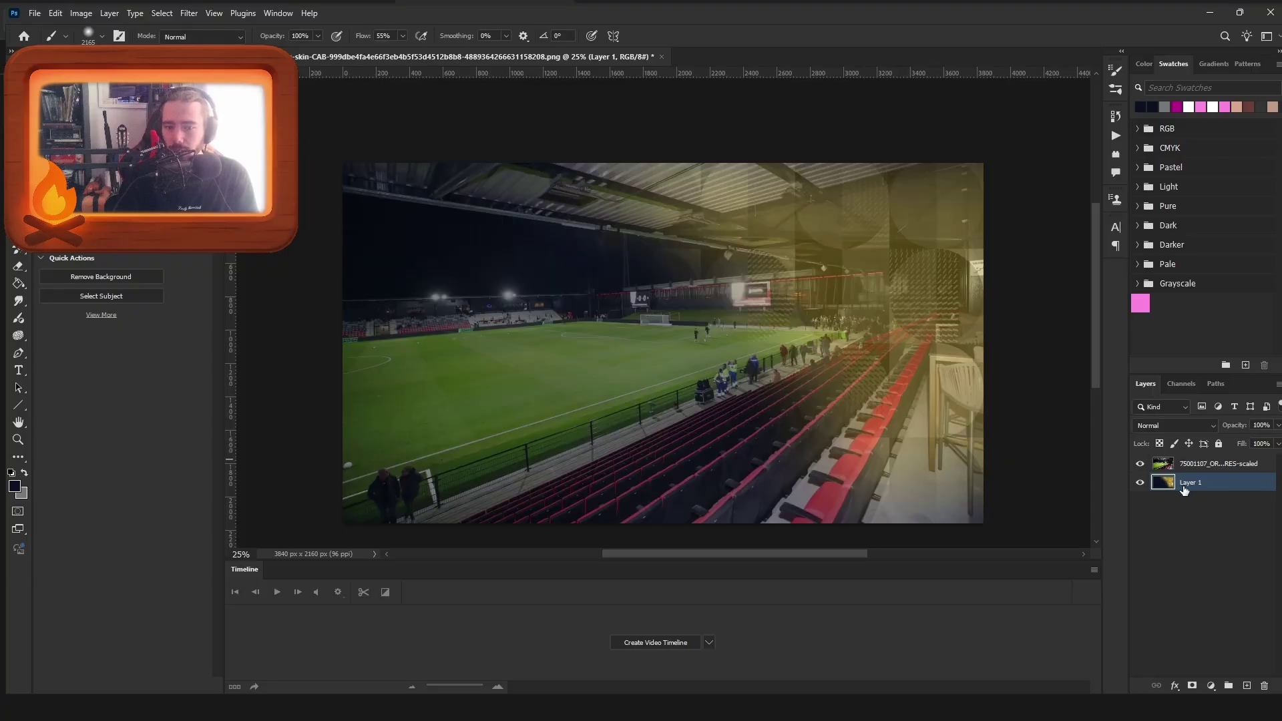
pyautogui.doubleClick(1225, 488)
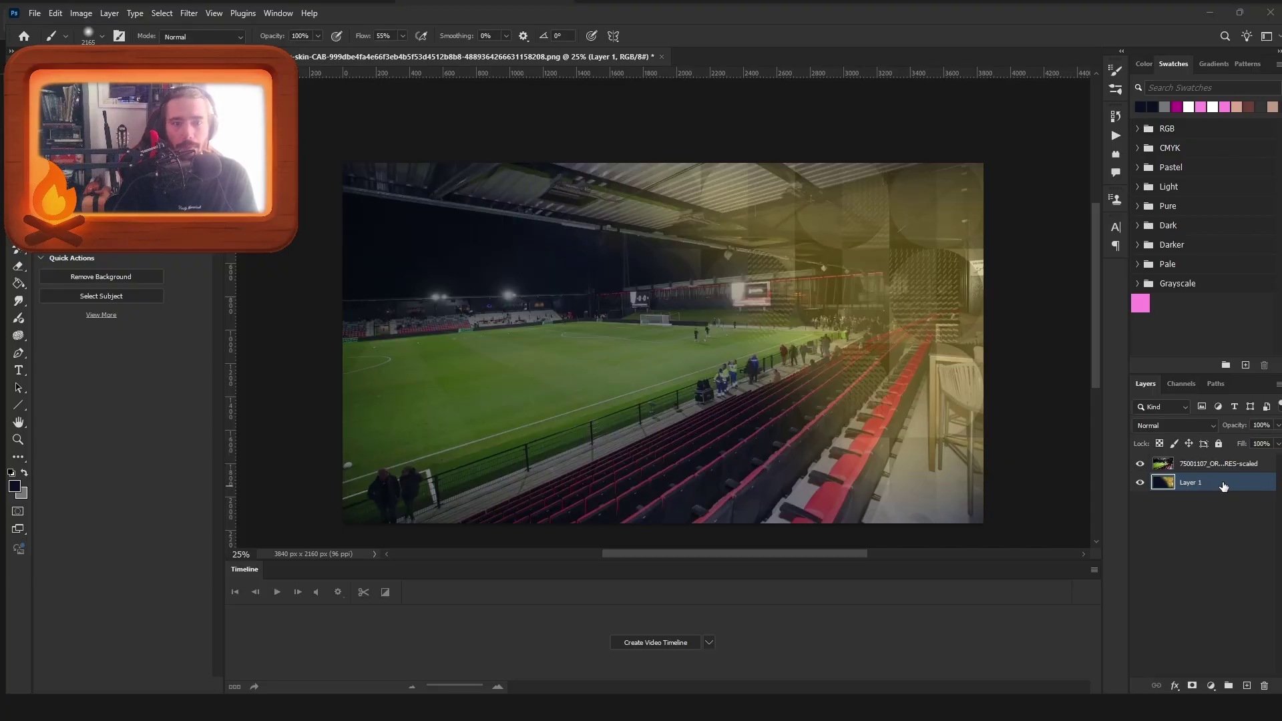
pyautogui.press('Return')
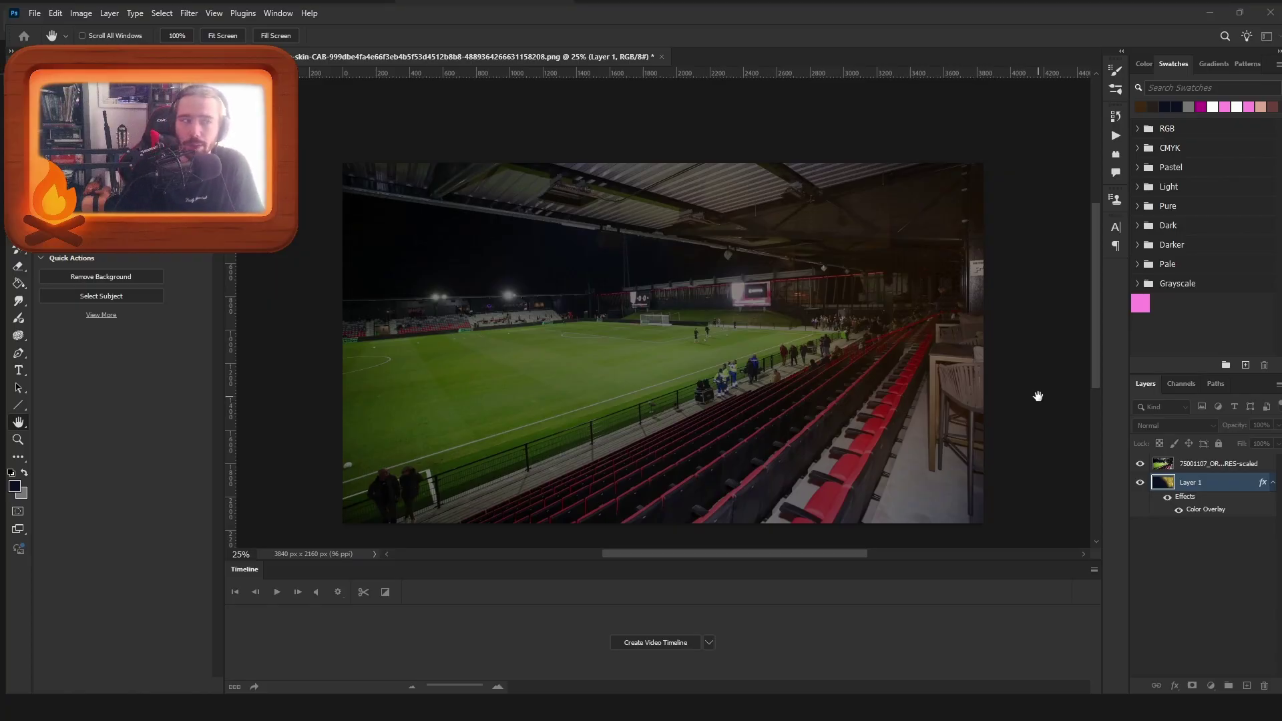
pyautogui.press('b')
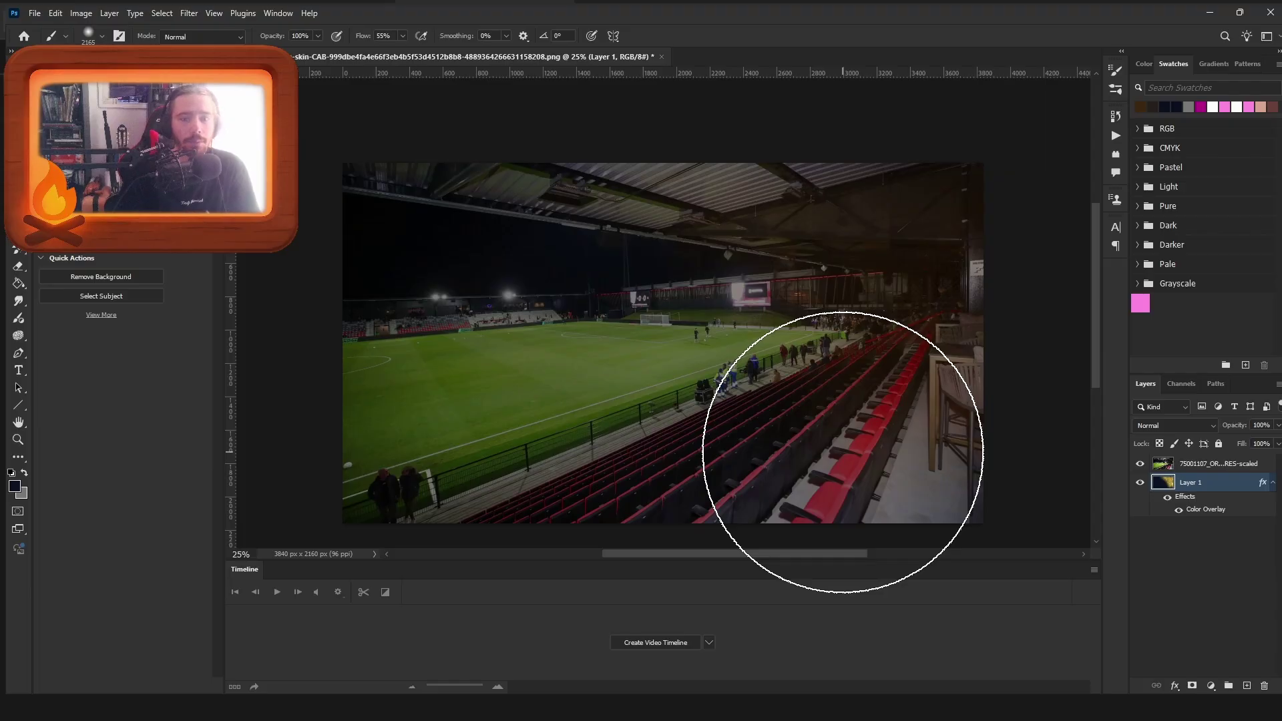
# Step: Try the Overlay, Lighten and Multiply blend modes on the stadium photo layer, returning it to Normal
pyautogui.click(1233, 462)
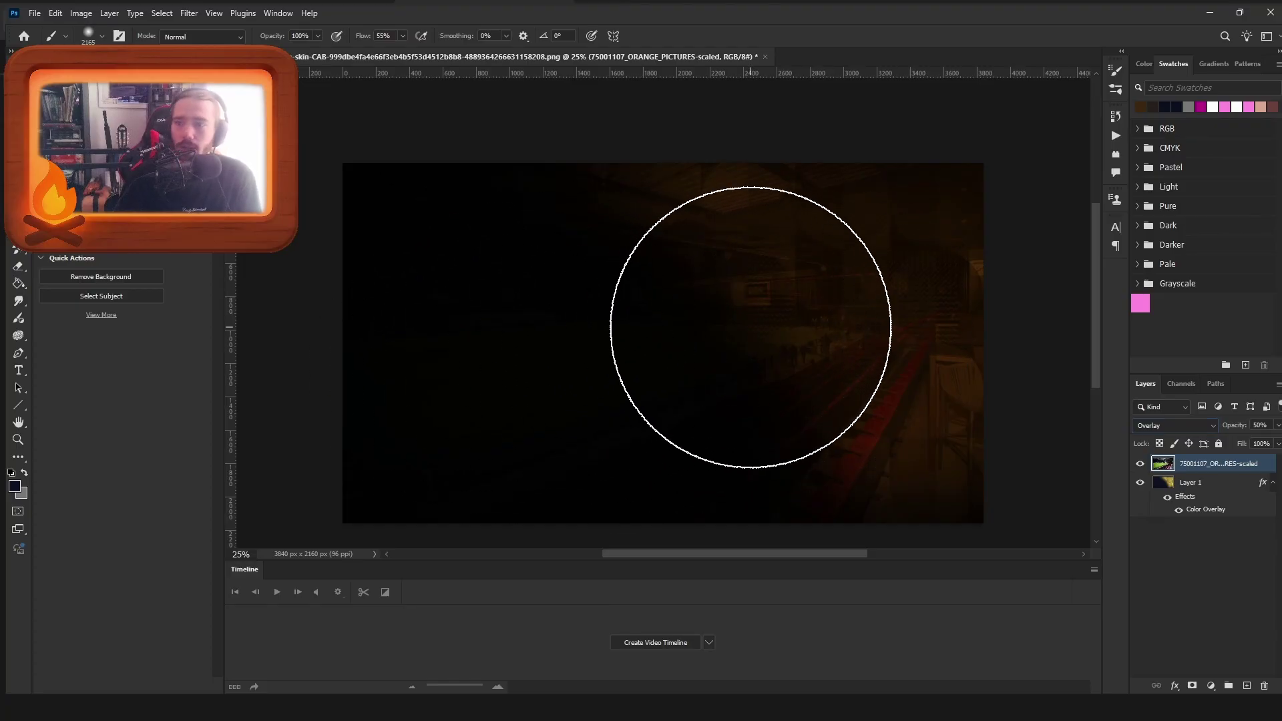
pyautogui.hotkey('ctrl', 'z')
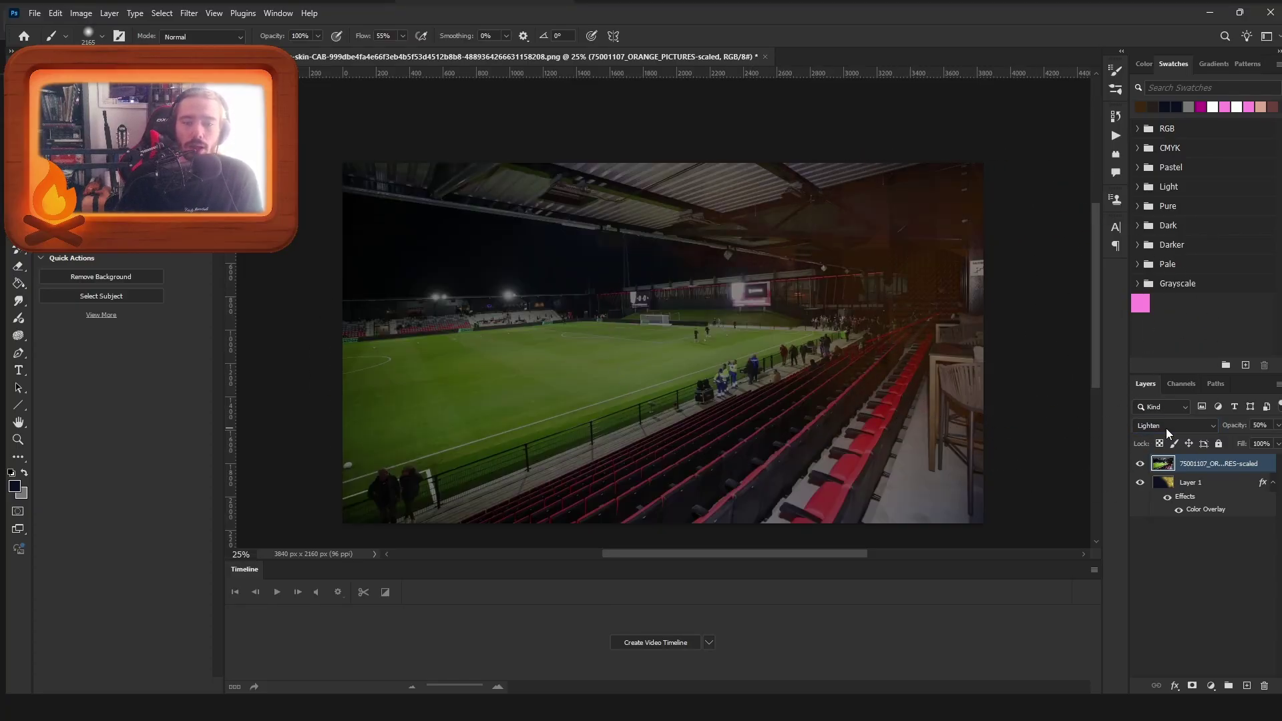
pyautogui.scroll(4, 1166, 427)
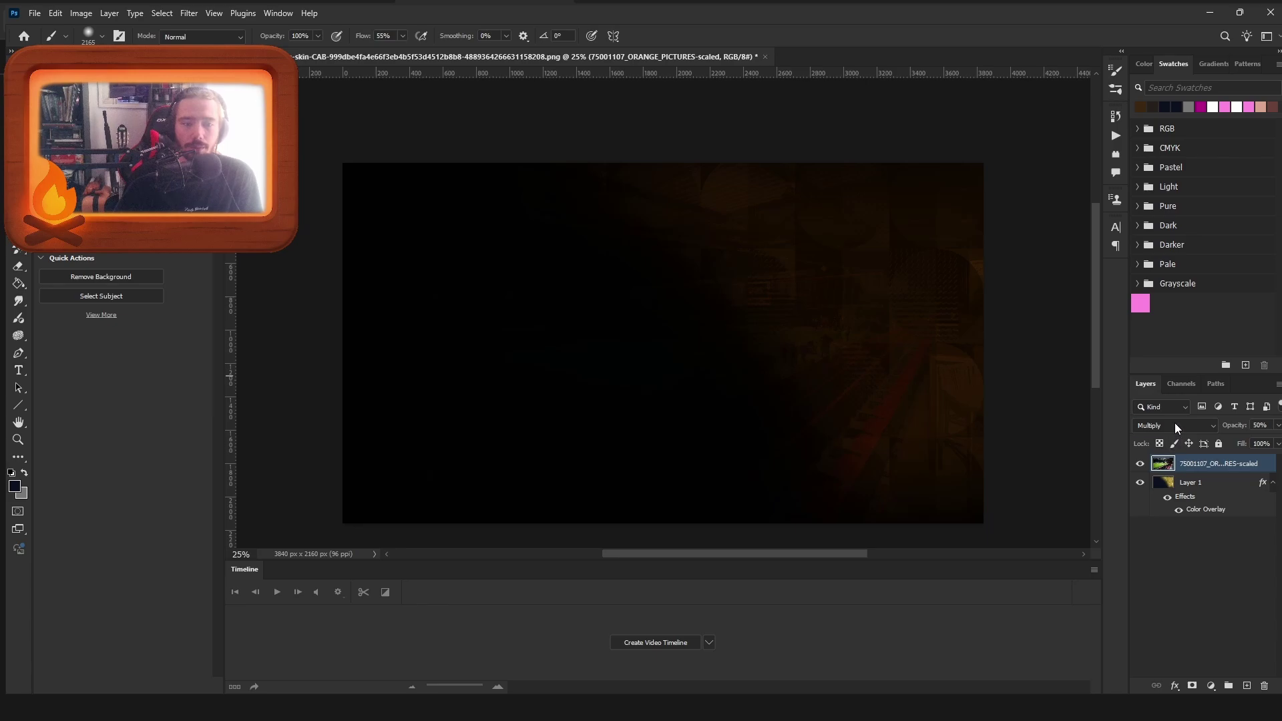
pyautogui.scroll(3, 1174, 423)
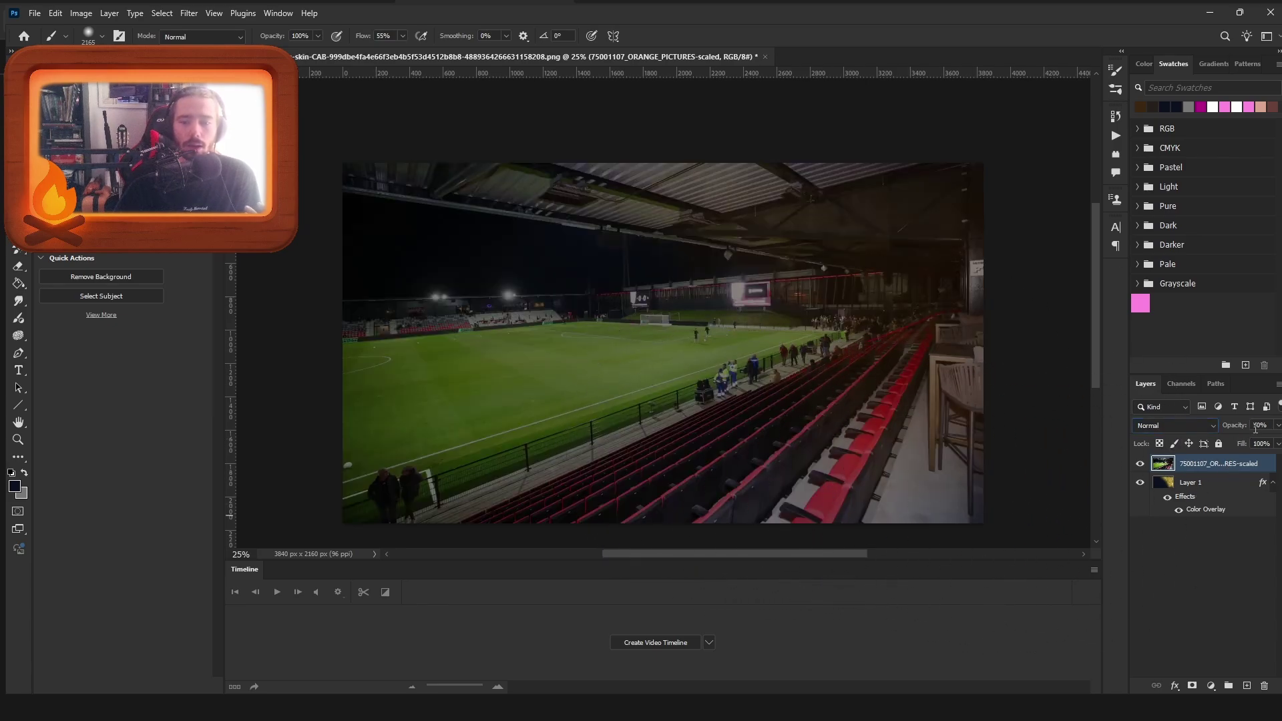
# Step: Compare the stadium photo layer at 20% and 100% opacity, toggle Layer 1's effects, and set the photo's opacity back to 50%
pyautogui.write('20')
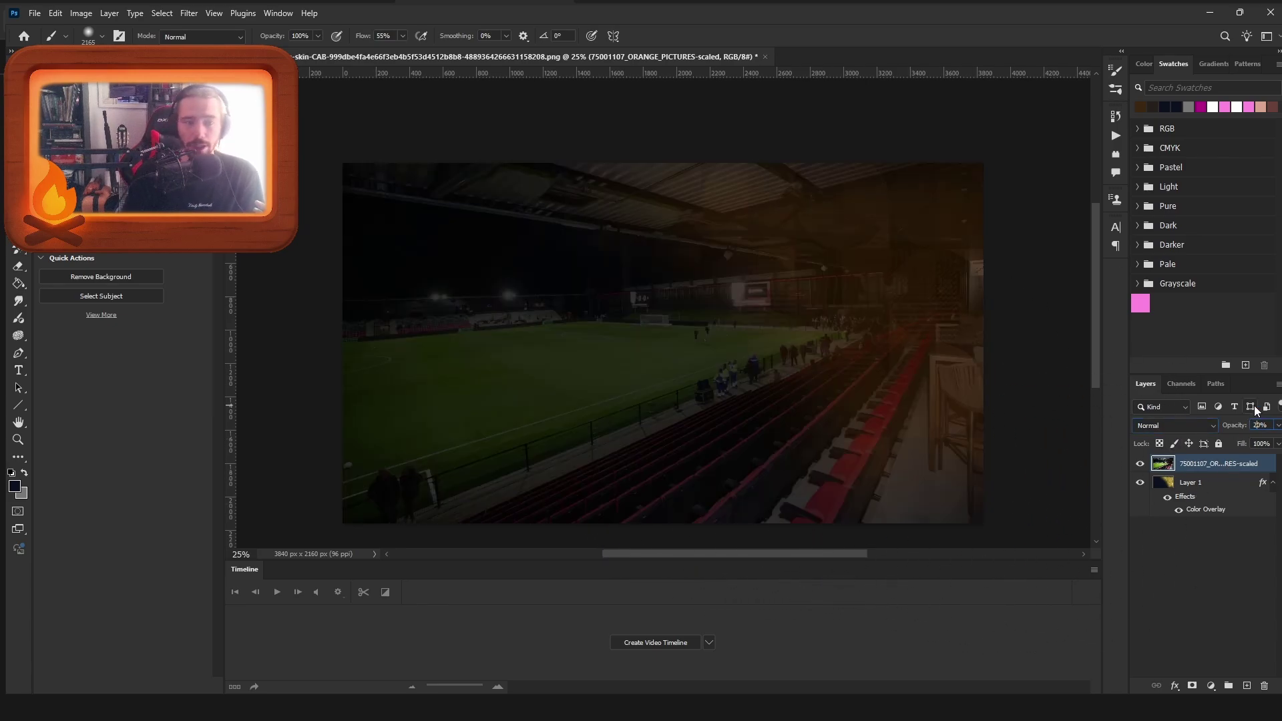
pyautogui.press('BackSpace')
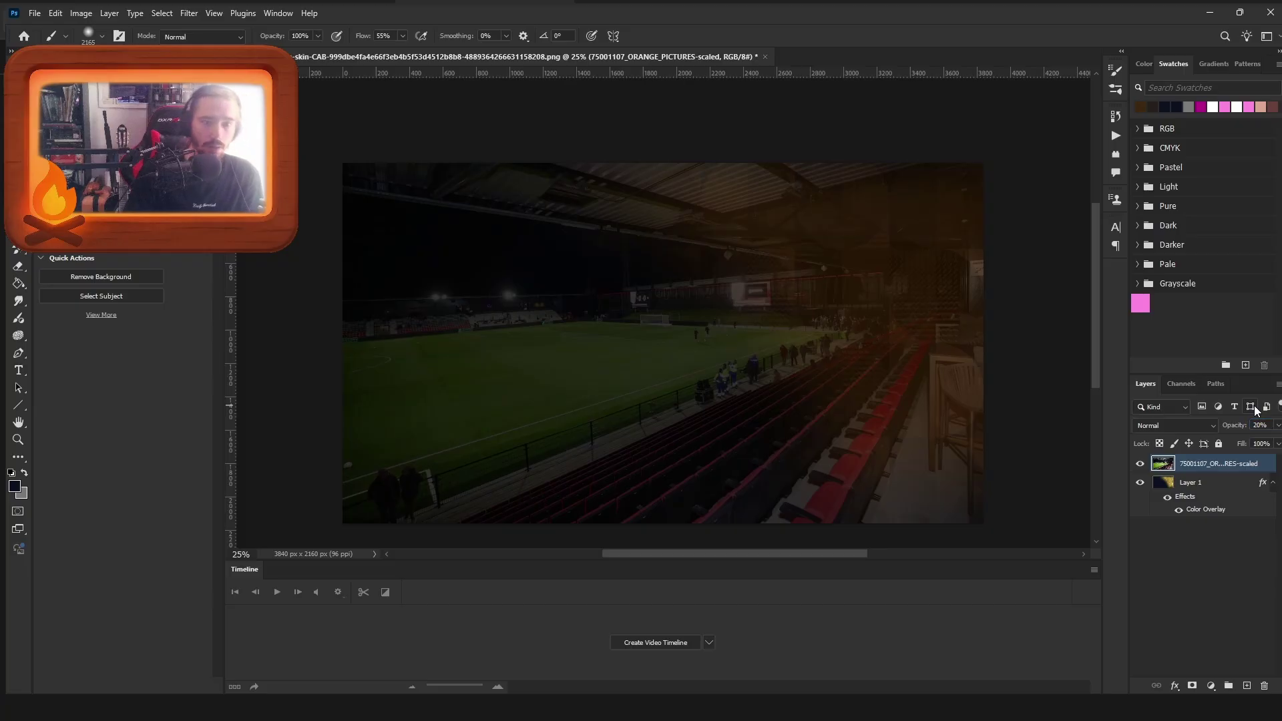
pyautogui.click(1167, 498)
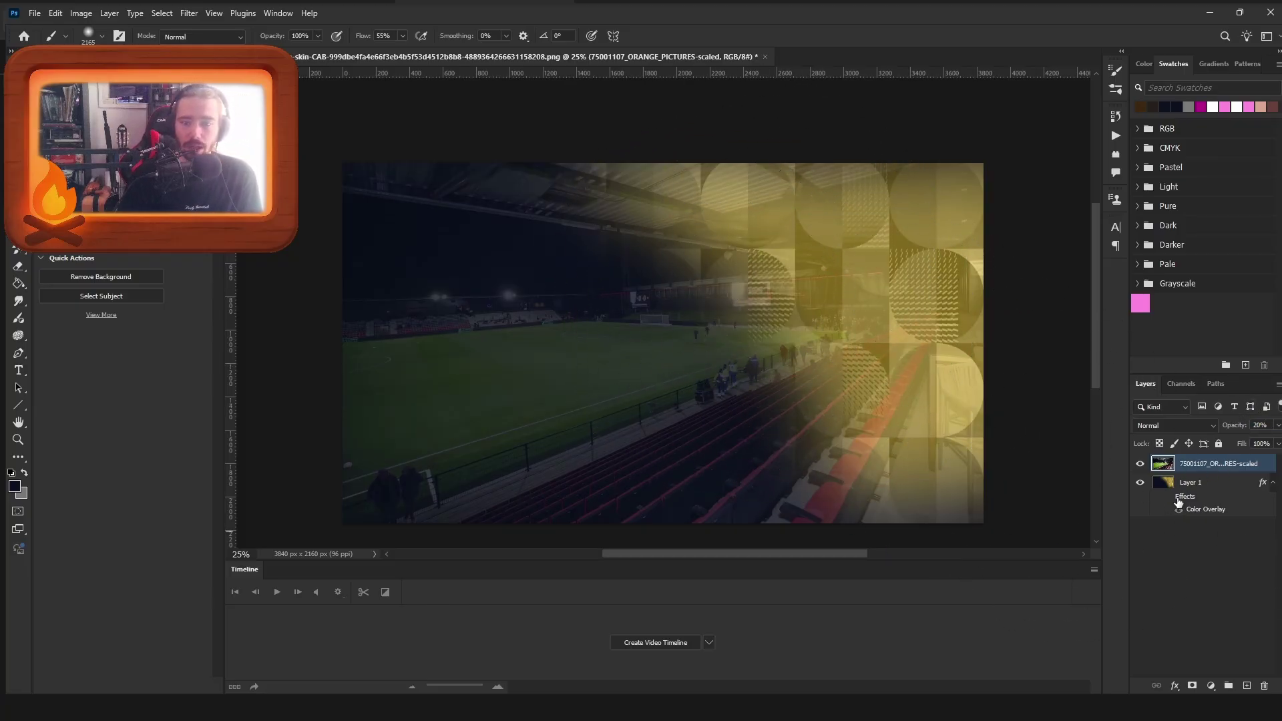
pyautogui.click(1167, 498)
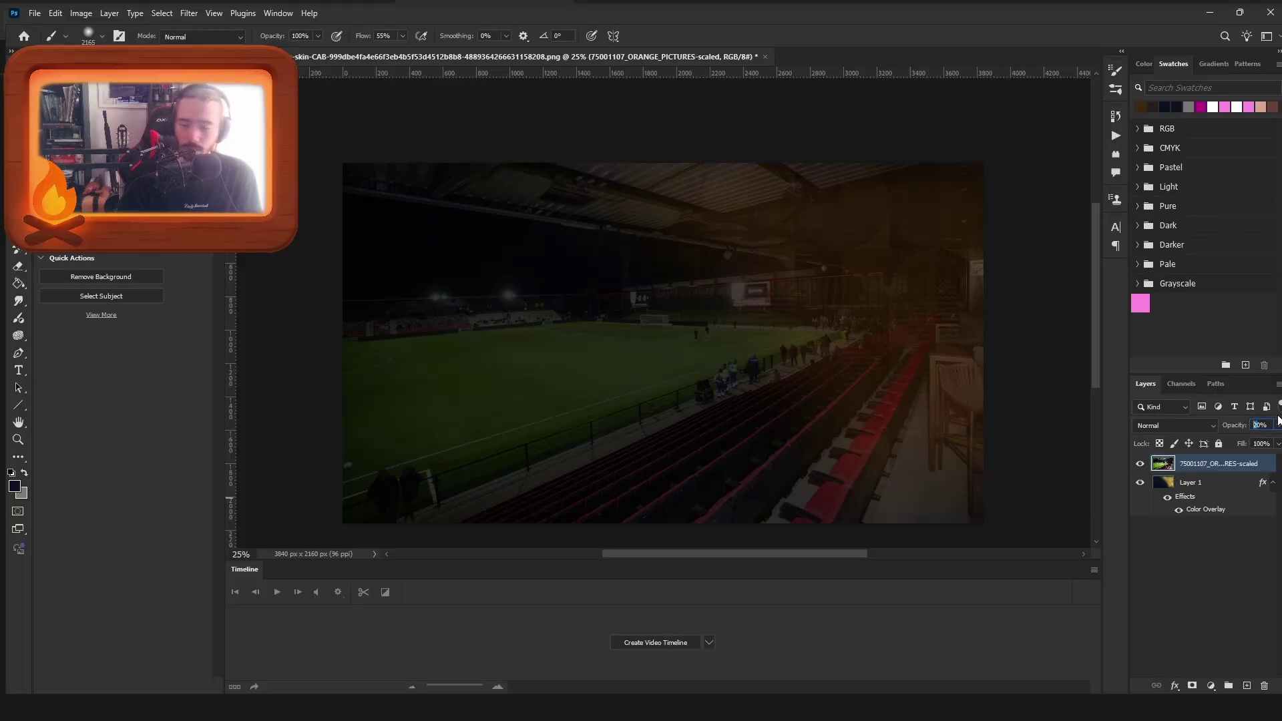
pyautogui.write('100')
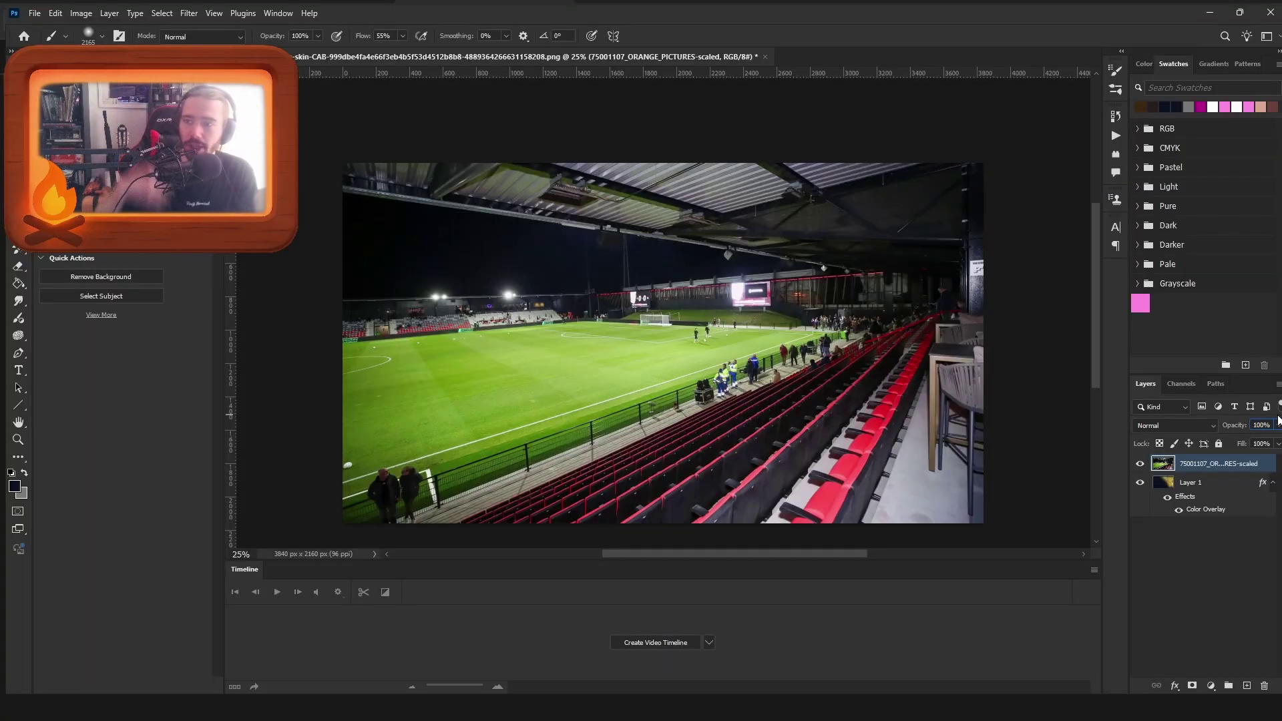
pyautogui.write('50')
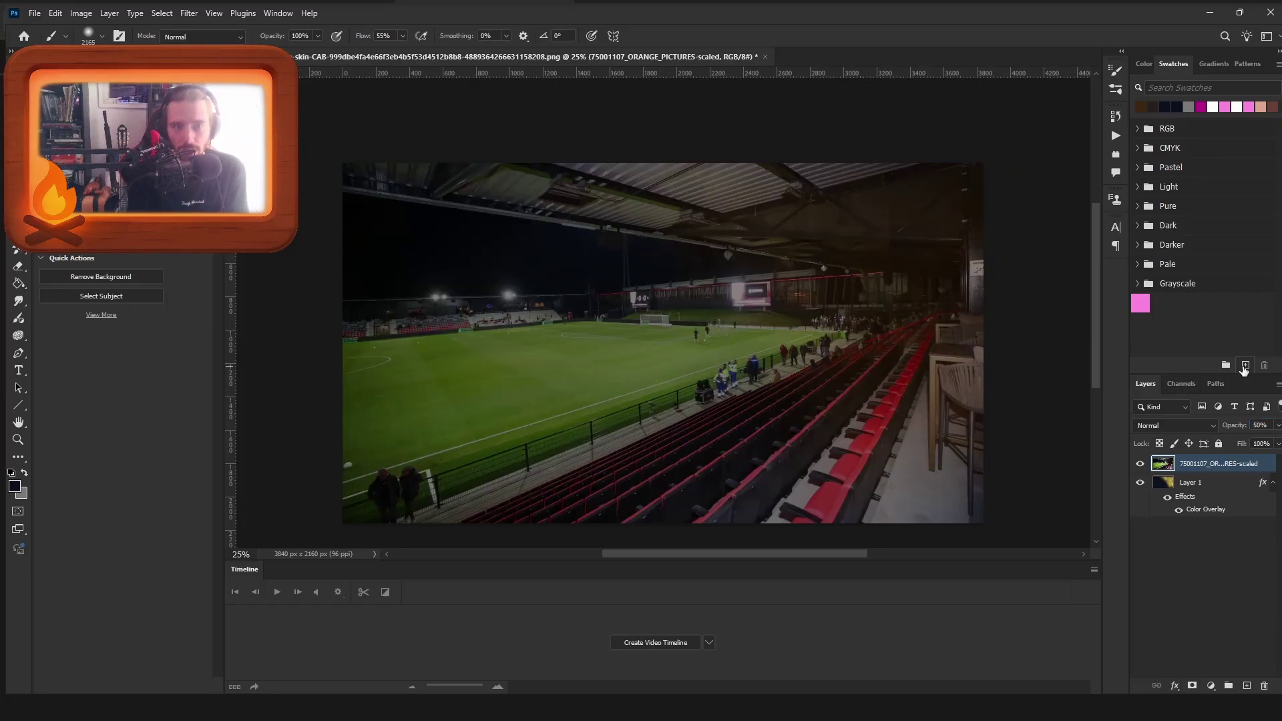
# Step: Merge all visible layers into a single Background layer and save the efl-championship-skin PNG
pyautogui.click(1222, 479)
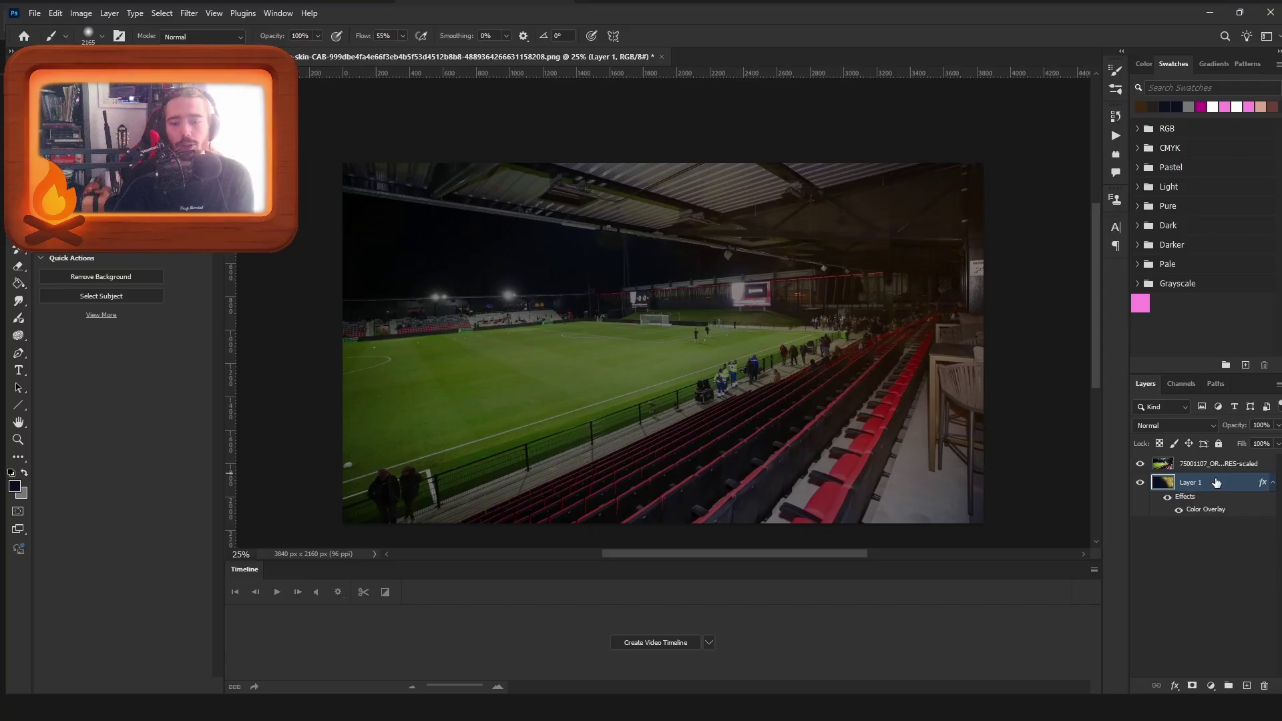
pyautogui.click(1217, 464)
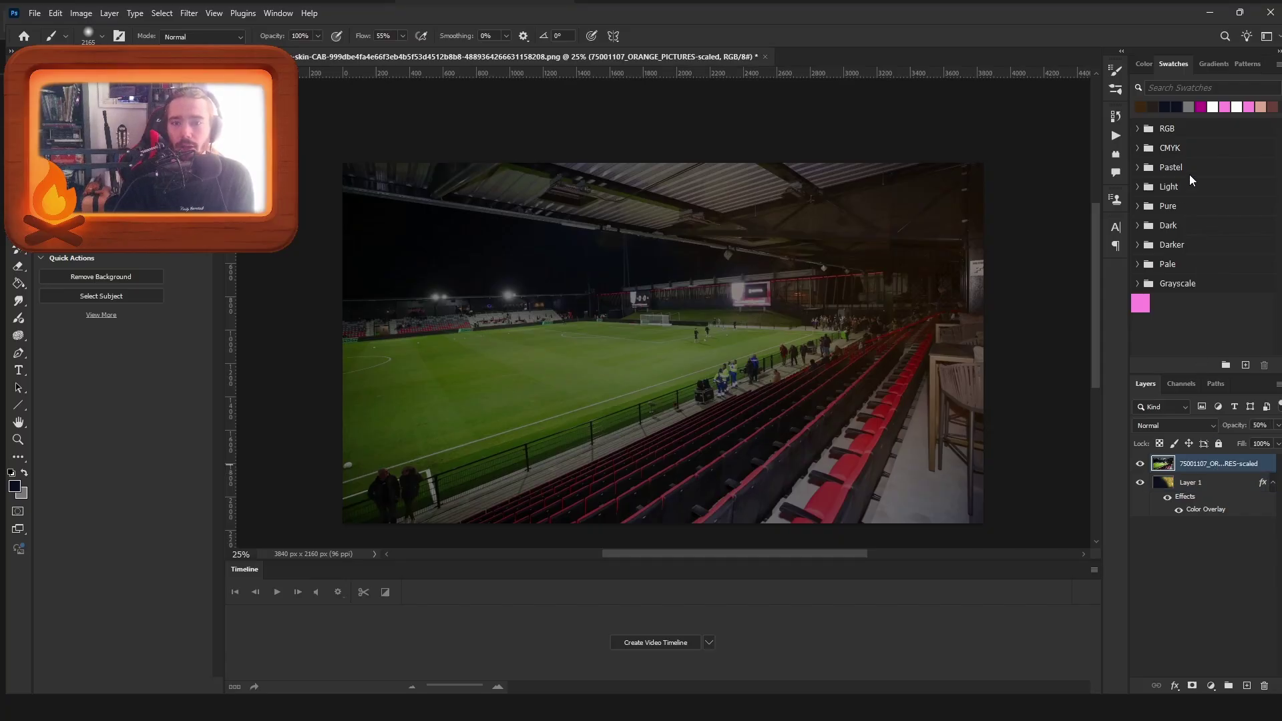
pyautogui.hotkey('ctrl', 'shift', 'e')
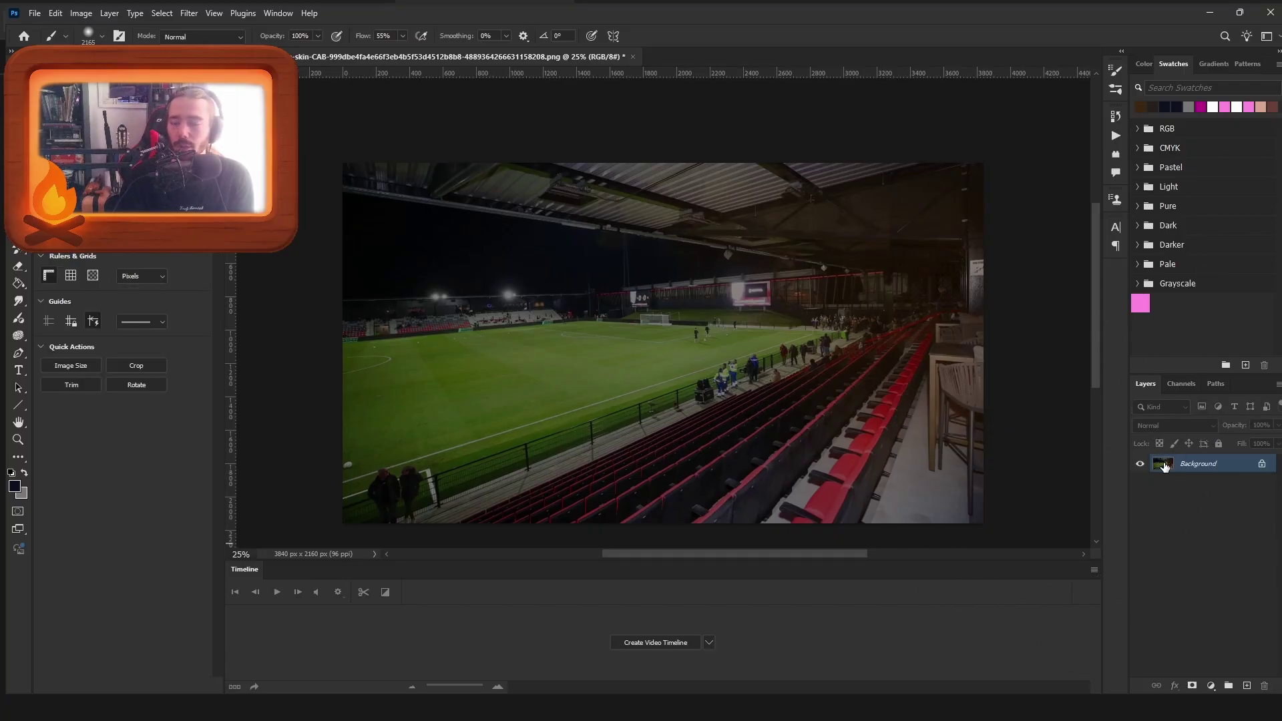
pyautogui.hotkey('ctrl', 's')
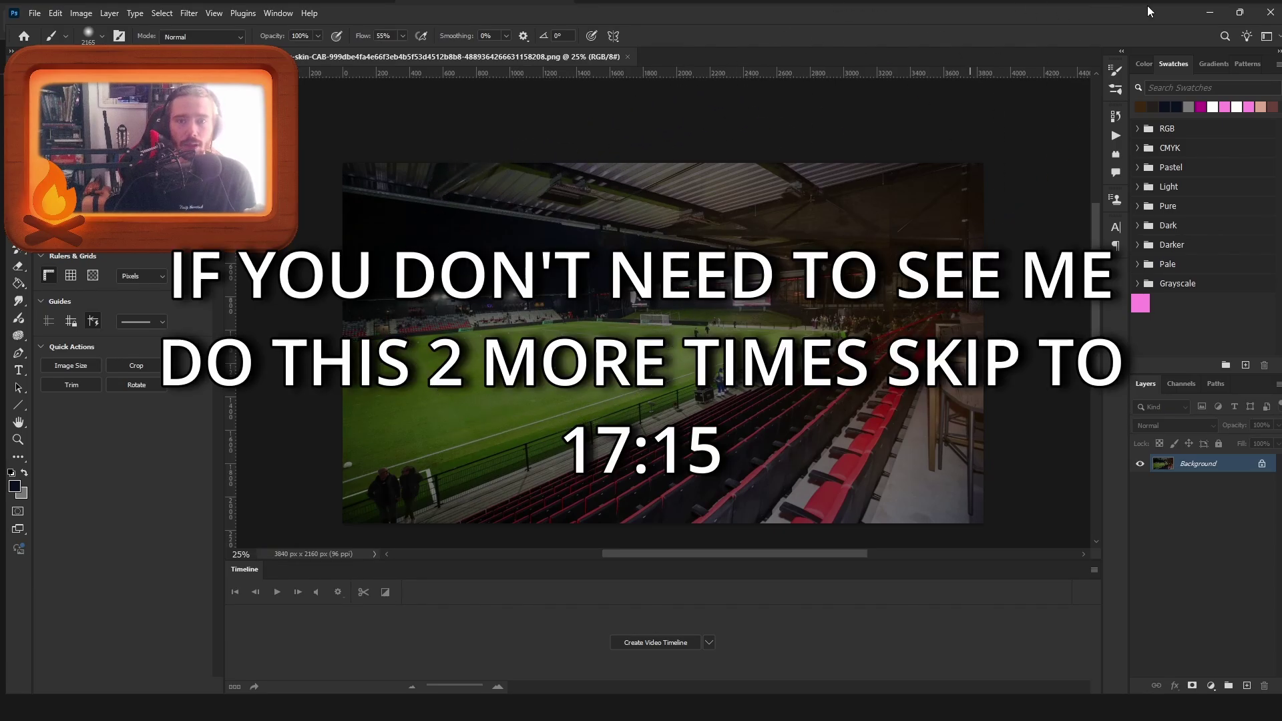
# Step: Open the Sky Bet Championship PNG from the Tutorial folder in Photoshop and place the psv-stadion photo in it
pyautogui.click(1206, 11)
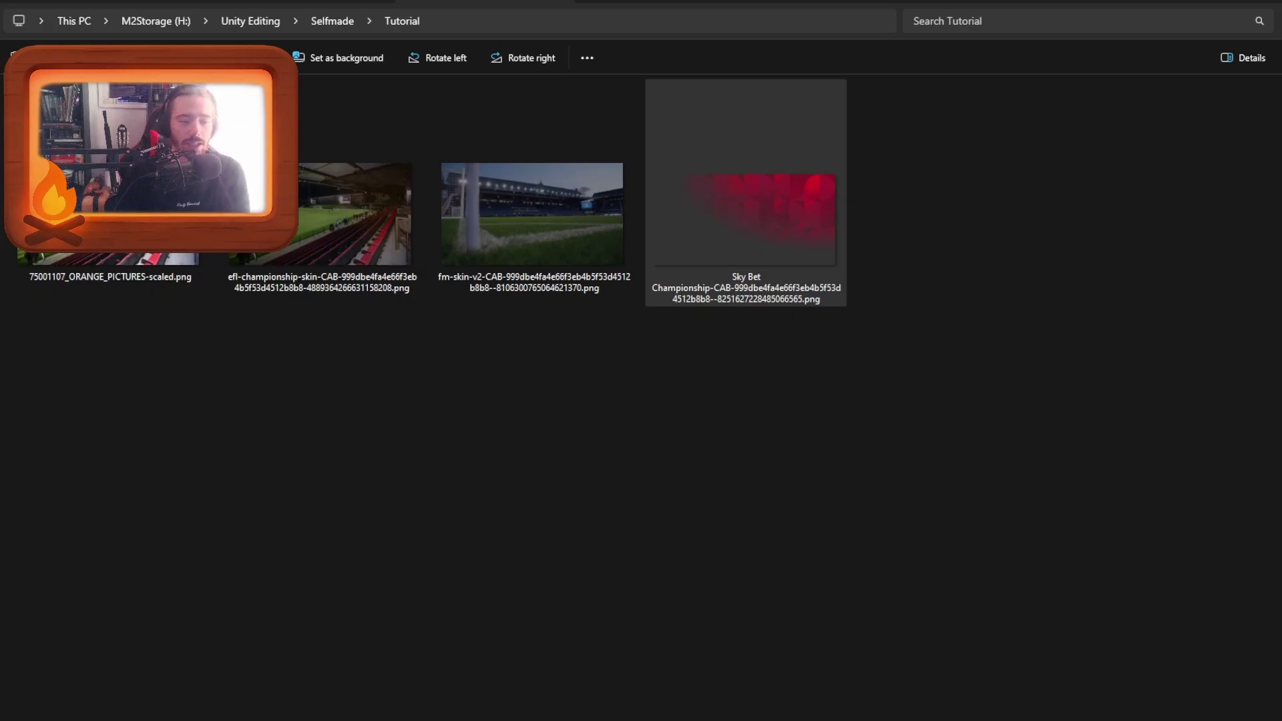
pyautogui.click(125, 707)
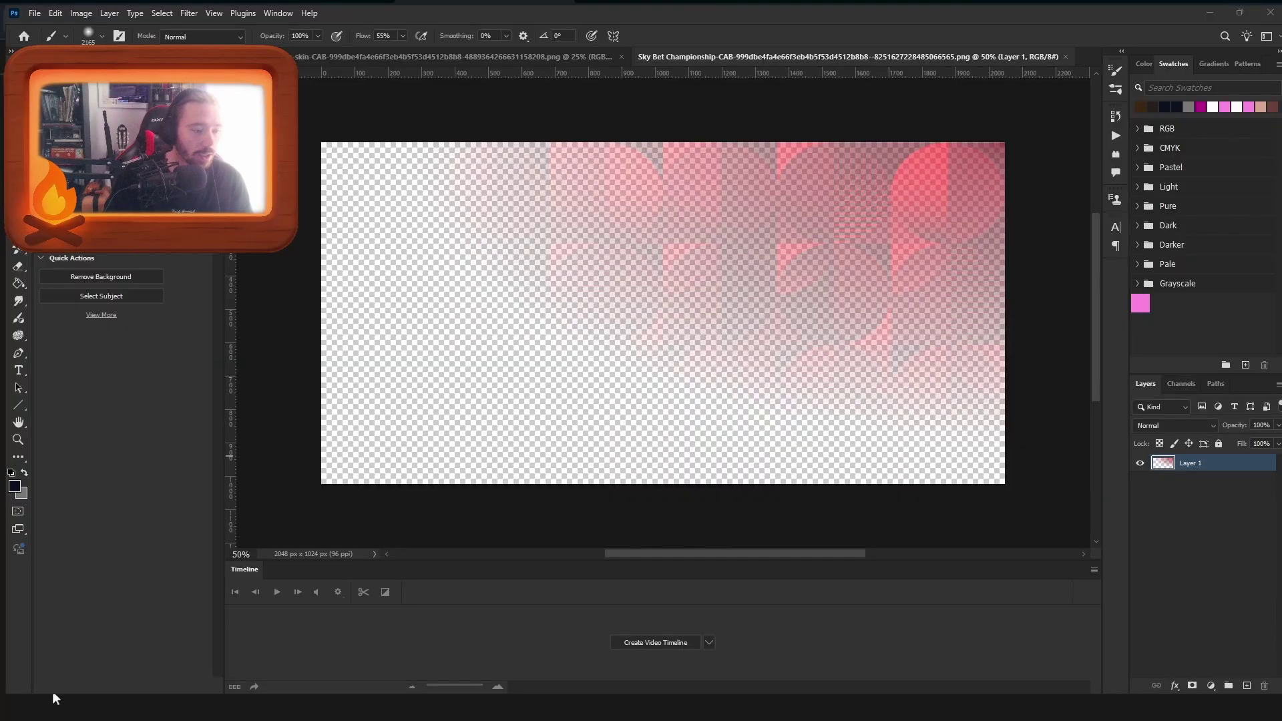
pyautogui.moveTo(504, 355); pyautogui.dragTo(530, 323)
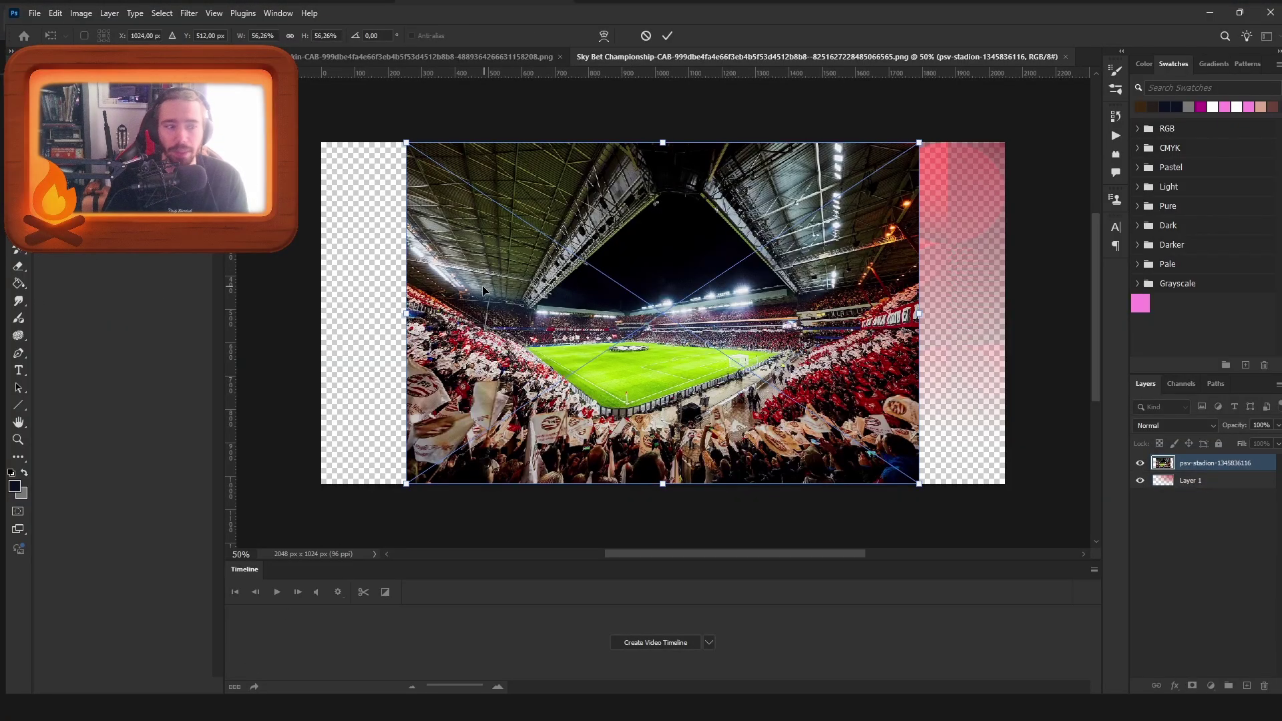
# Step: Scale the placed psv-stadion photo to 75% width and about 70.33% height so it covers the whole canvas
pyautogui.moveTo(407, 139); pyautogui.dragTo(299, 79)
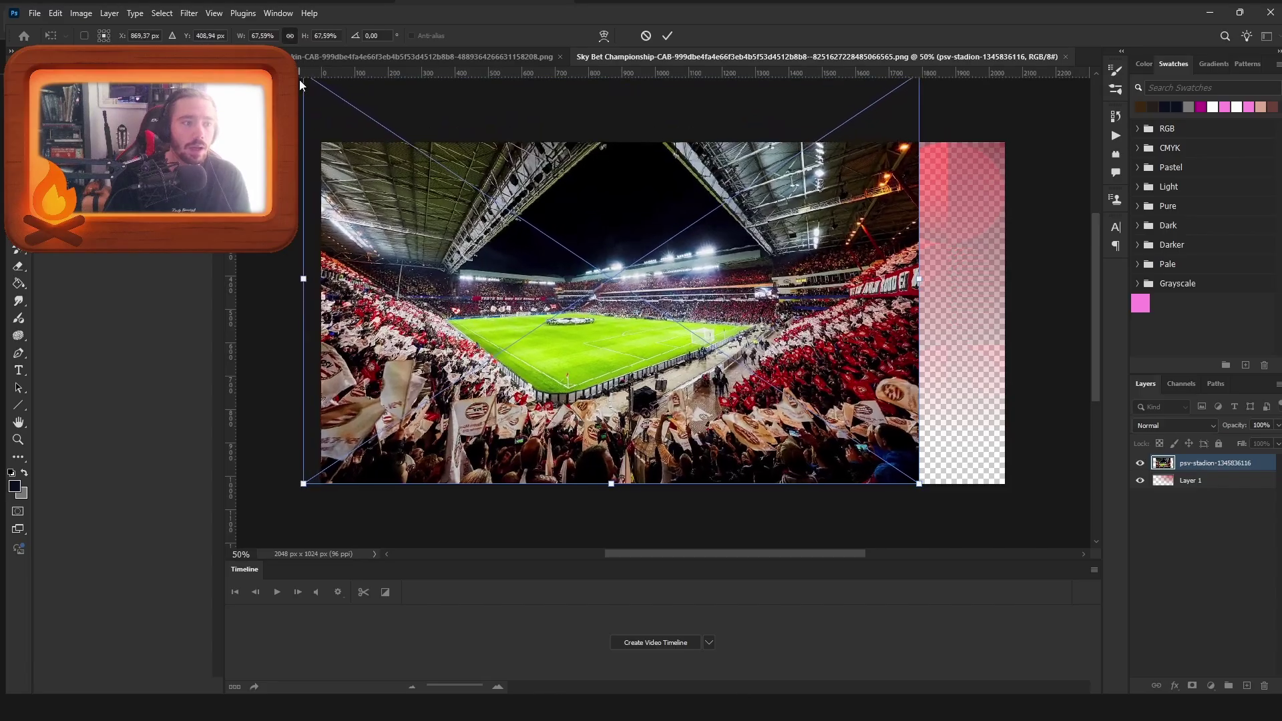
pyautogui.moveTo(385, 209)
pyautogui.mouseDown()
pyautogui.moveTo(422, 206)
pyautogui.moveTo(406, 205)
pyautogui.mouseUp()
pyautogui.moveTo(939, 281); pyautogui.dragTo(1005, 295)
pyautogui.scroll(1, 835, 234)
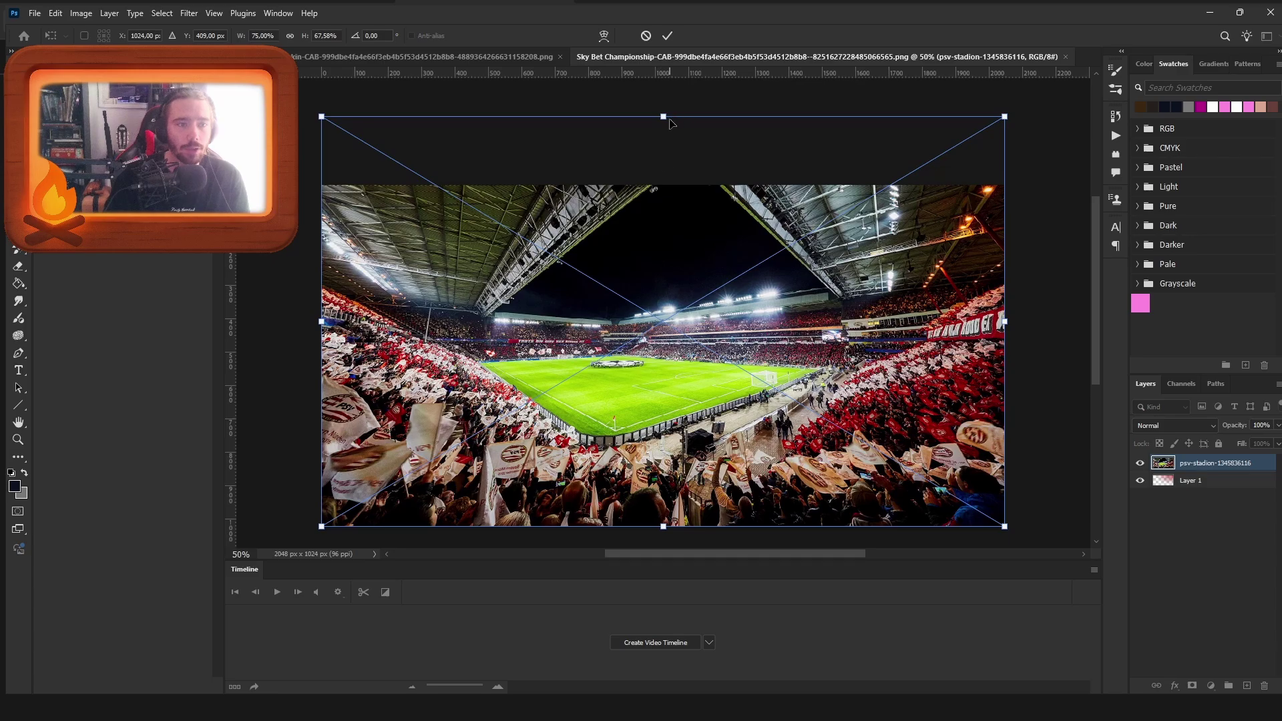
pyautogui.moveTo(663, 118); pyautogui.dragTo(642, 99)
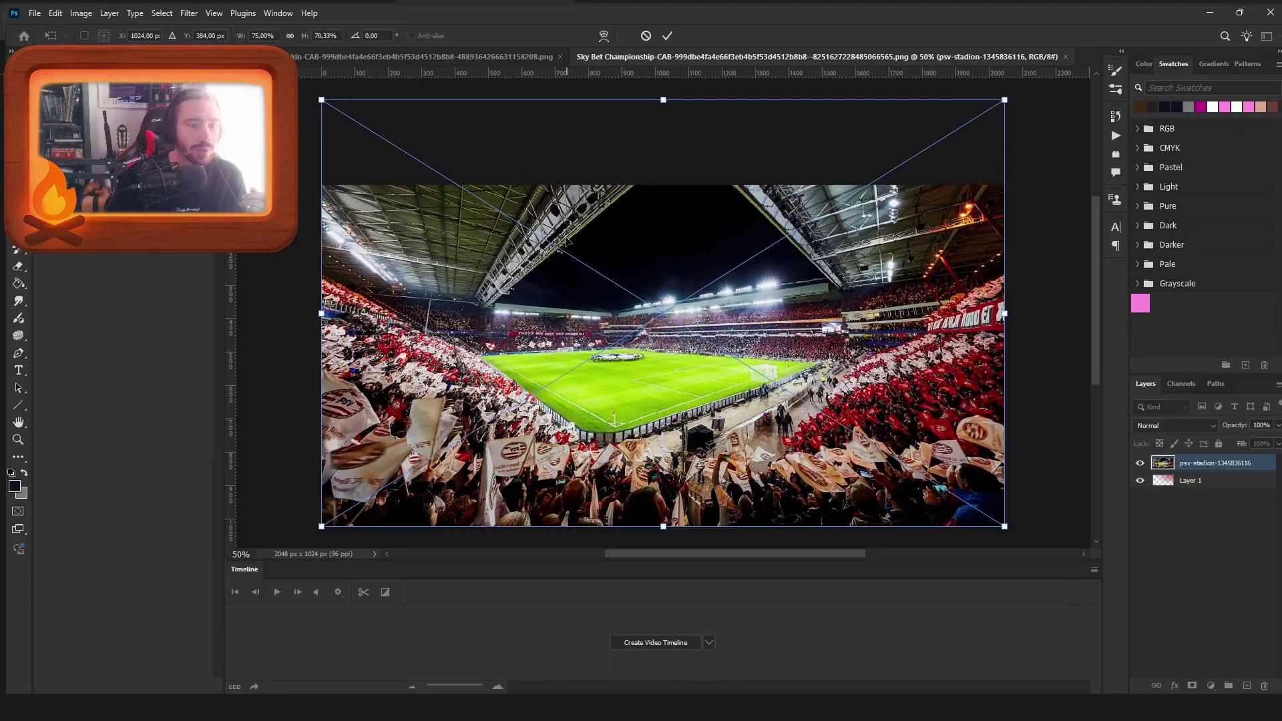
pyautogui.press('Return')
pyautogui.scroll(-2, 742, 340)
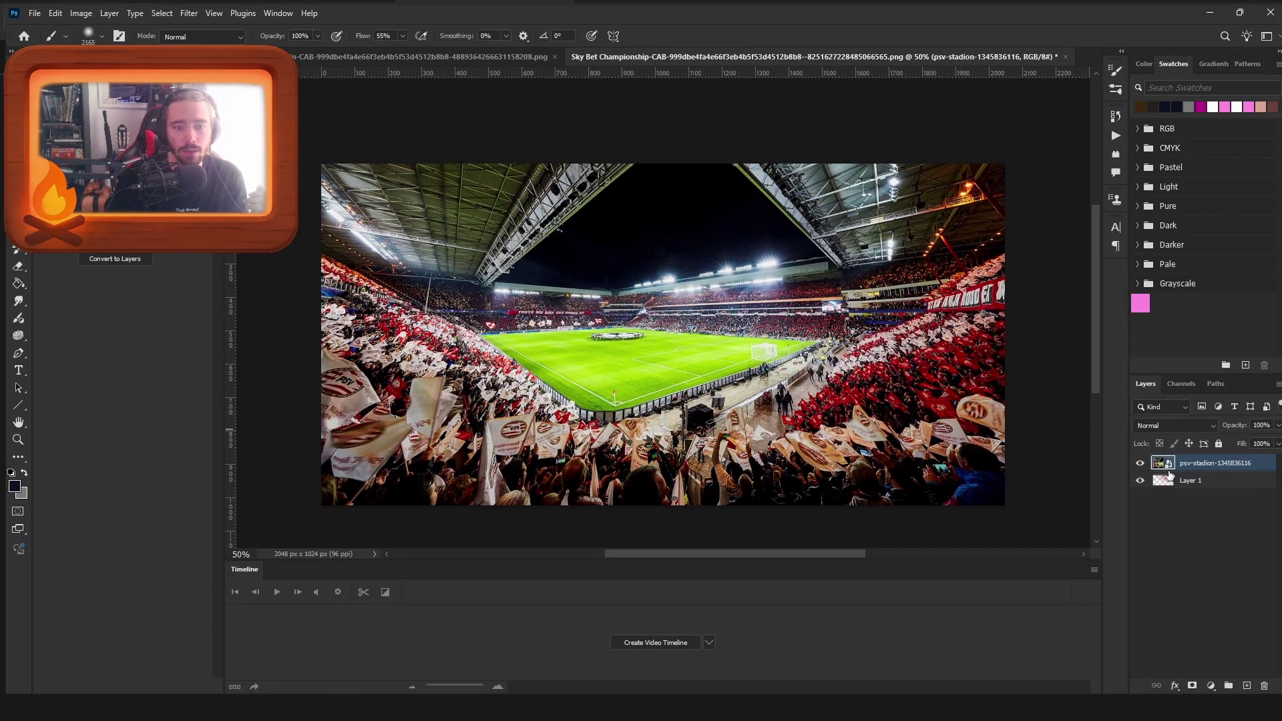
# Step: Try the Lighten blend mode on the psv-stadion photo layer, returning it to Normal
pyautogui.click(1193, 484)
pyautogui.click(1211, 465)
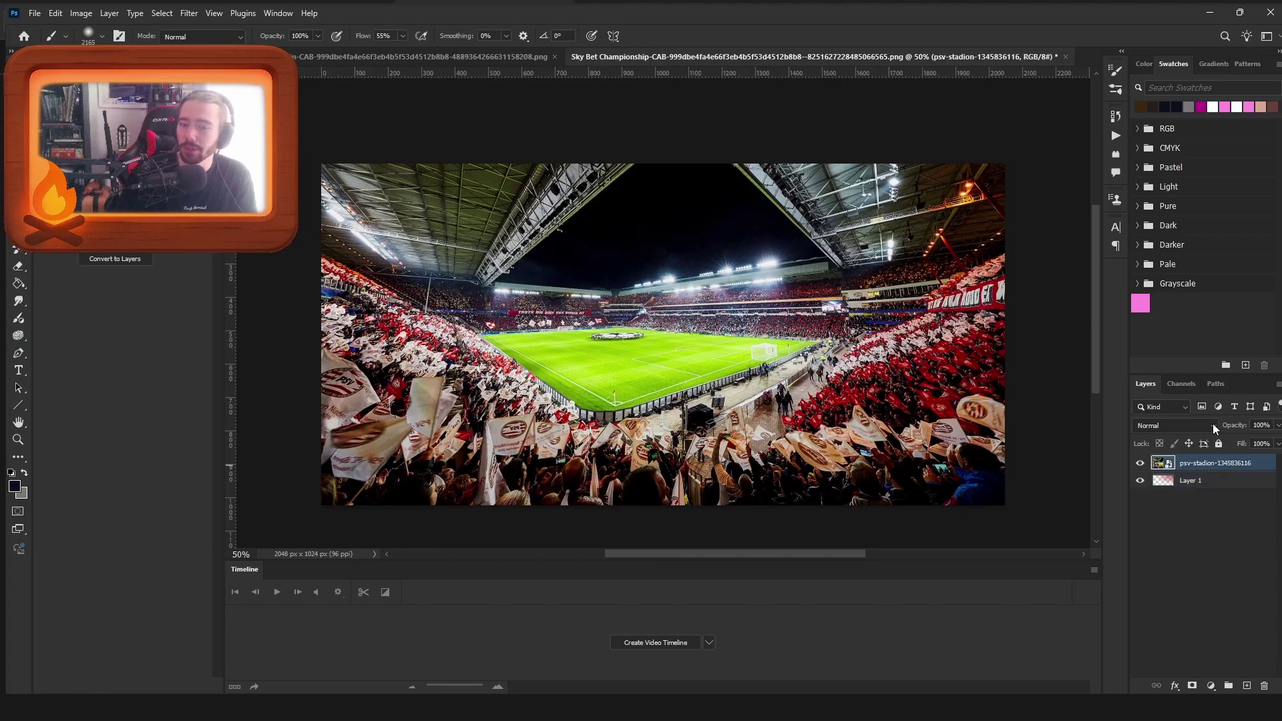
pyautogui.scroll(-7, 1202, 426)
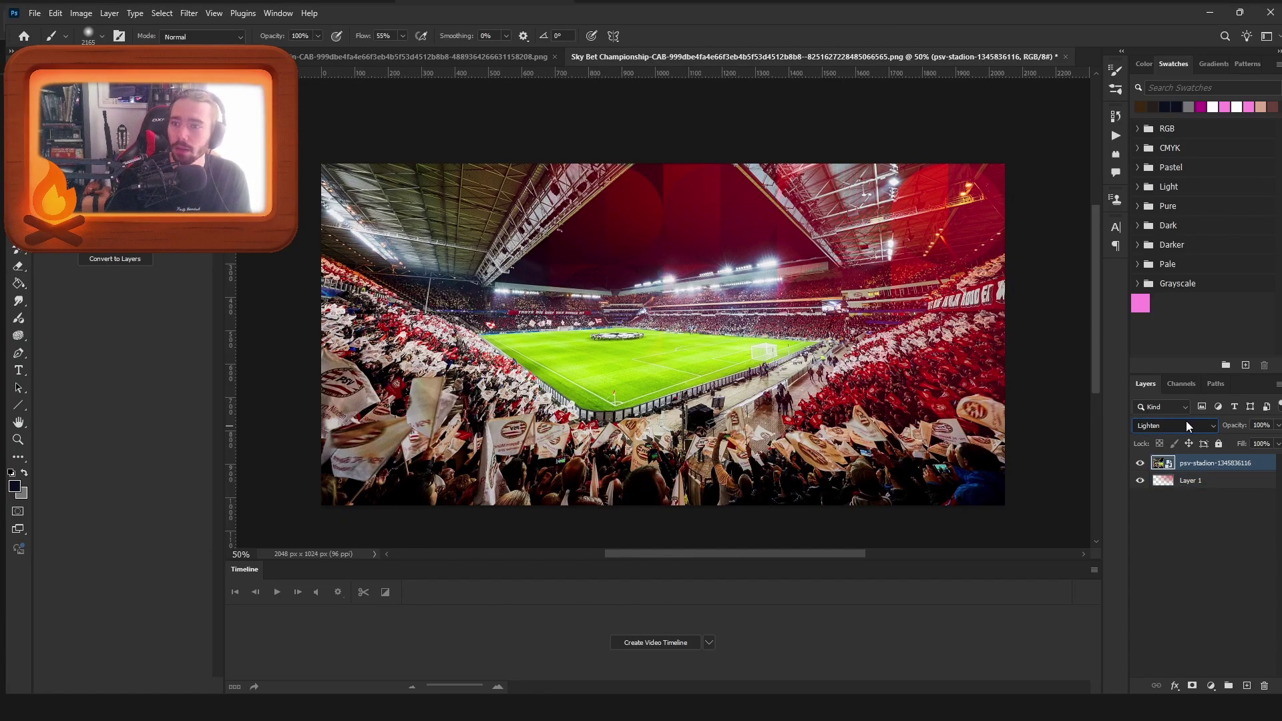
pyautogui.scroll(7, 1186, 425)
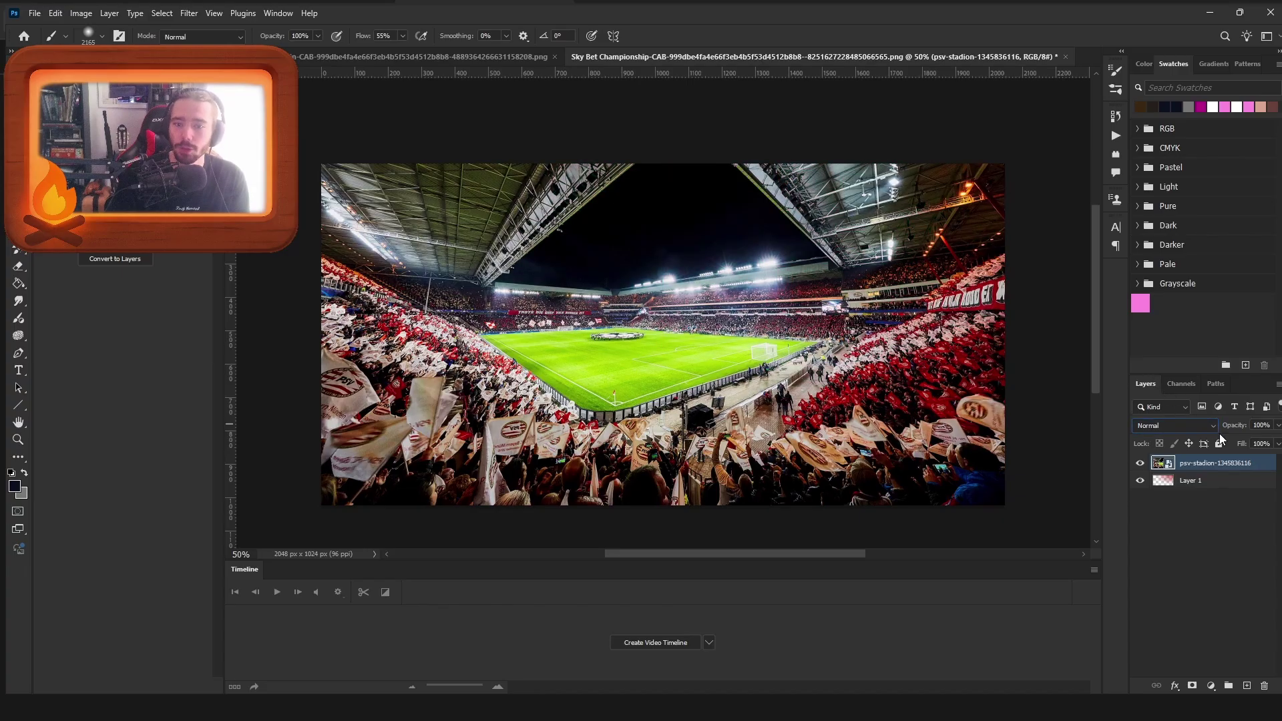
# Step: Lower the psv-stadion photo layer's opacity to 60%
pyautogui.click(1249, 418)
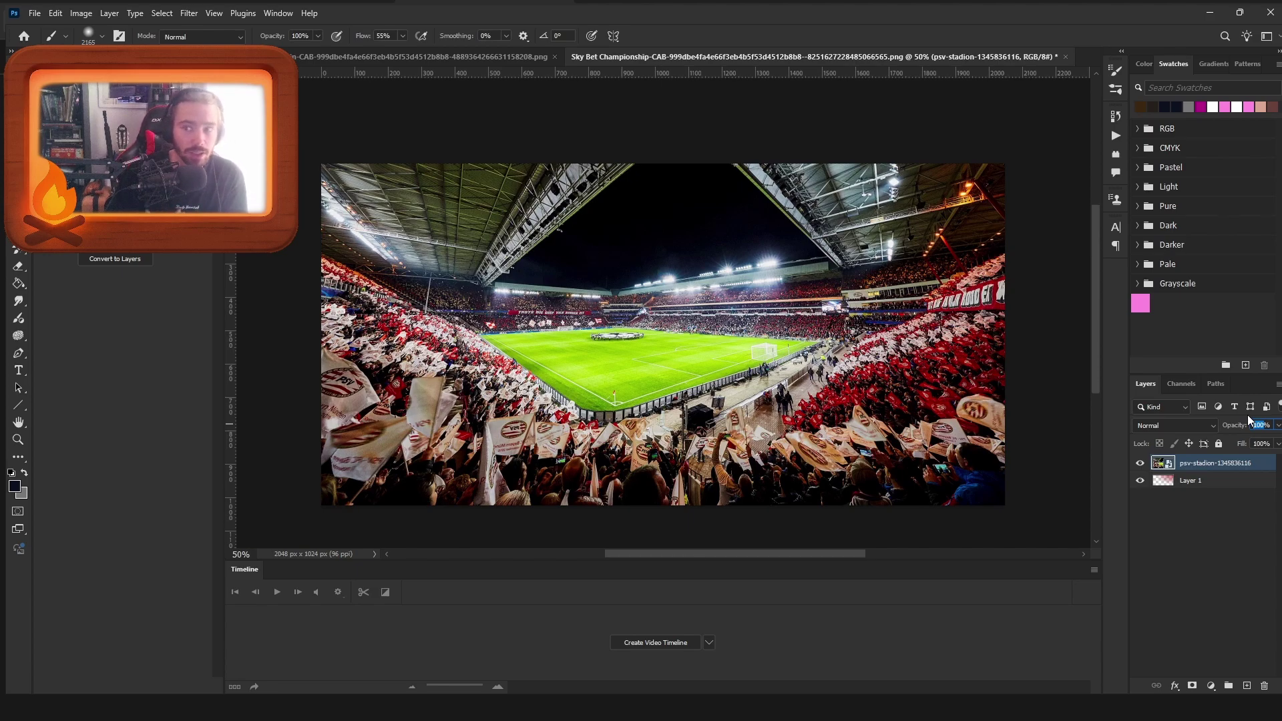
pyautogui.write('50')
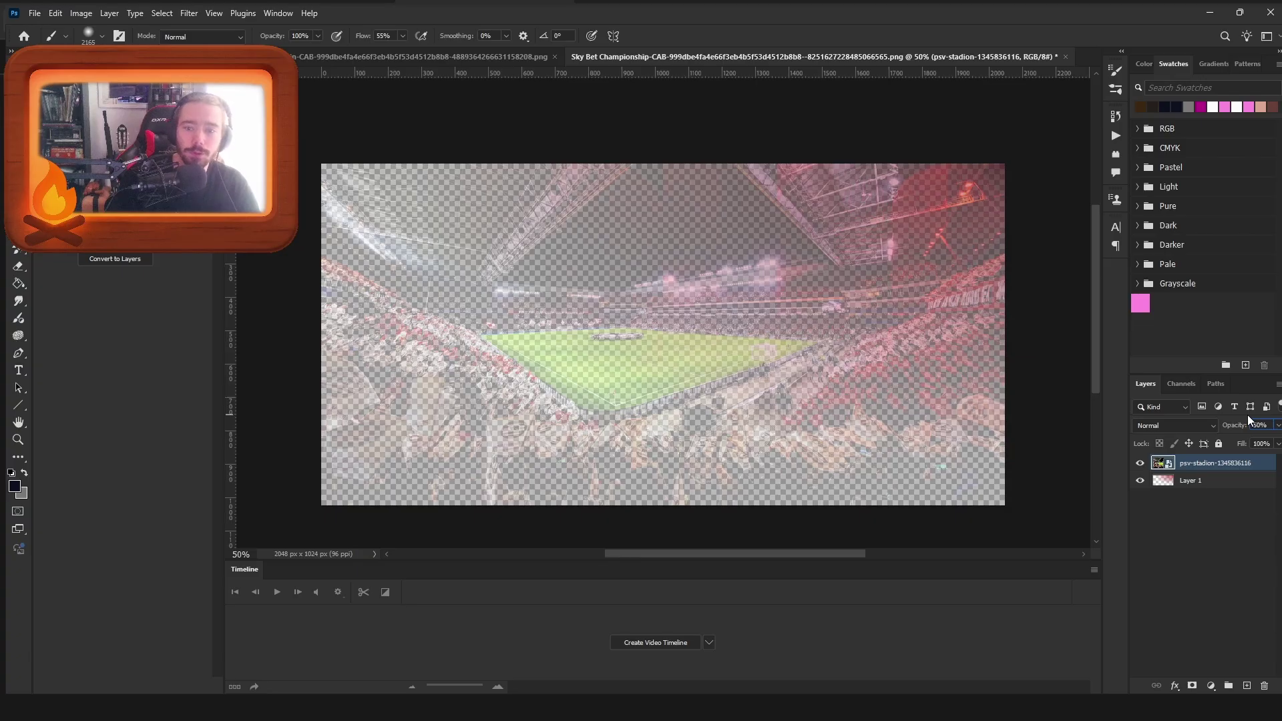
pyautogui.press('BackSpace')
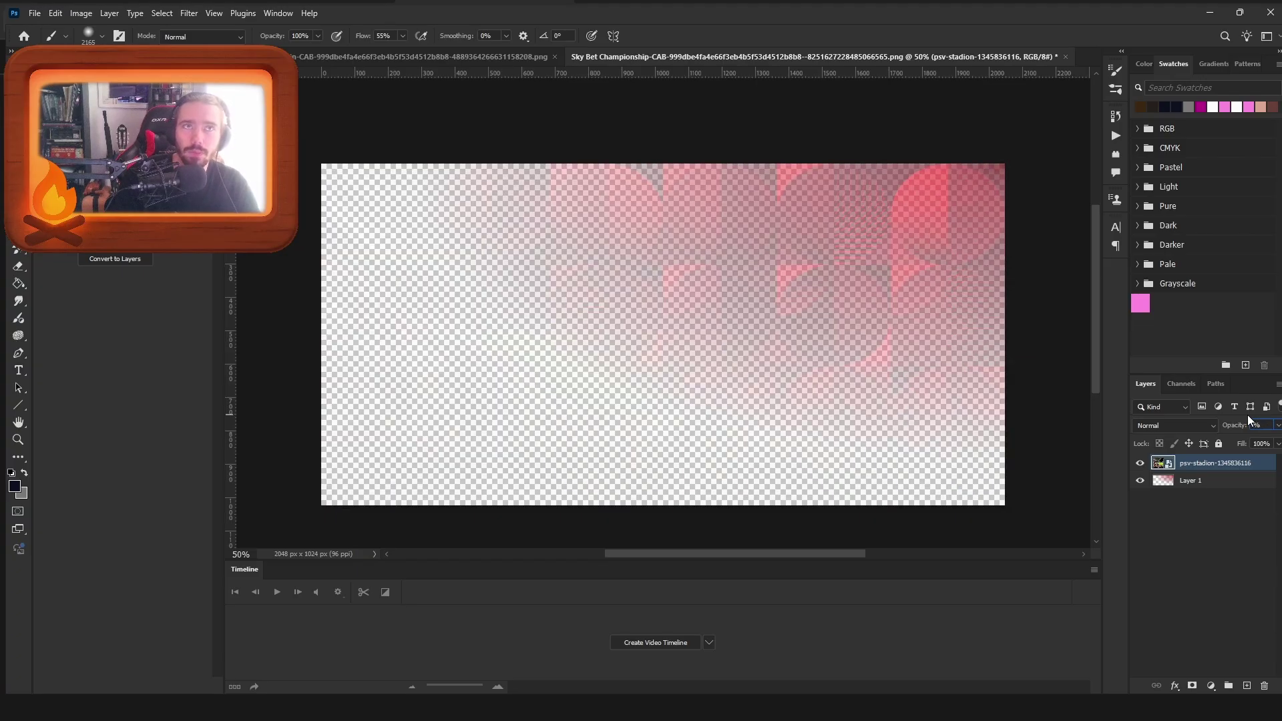
pyautogui.write('0')
# Step: Add a new empty layer beneath Layer 1 and paint it completely with the dark navy foreground colour
pyautogui.click(1195, 480)
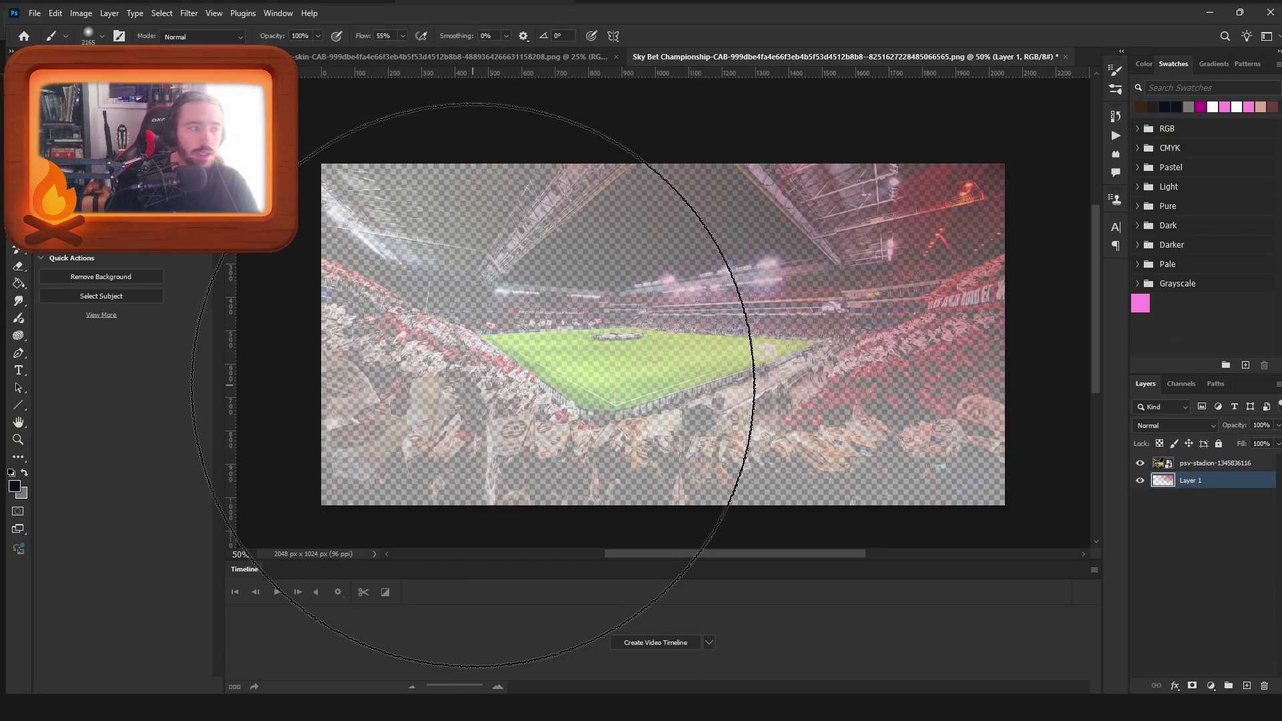
pyautogui.click(1245, 686)
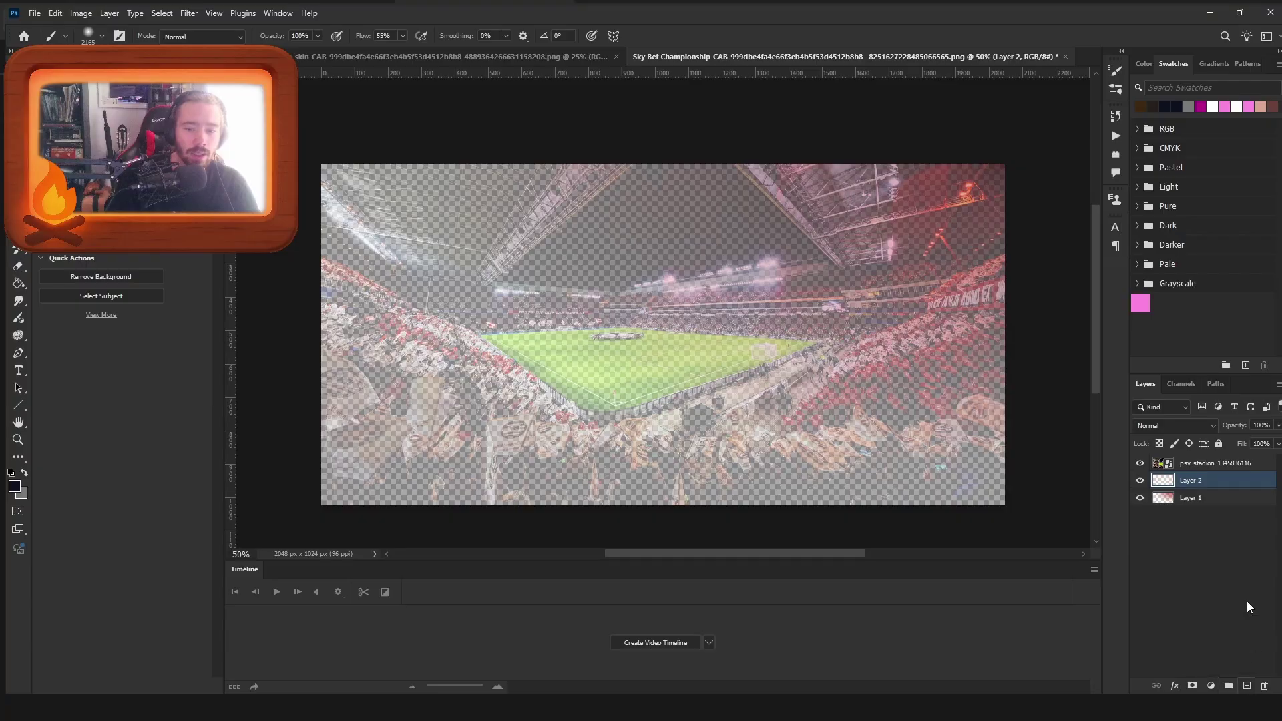
pyautogui.moveTo(1231, 486); pyautogui.dragTo(1230, 509)
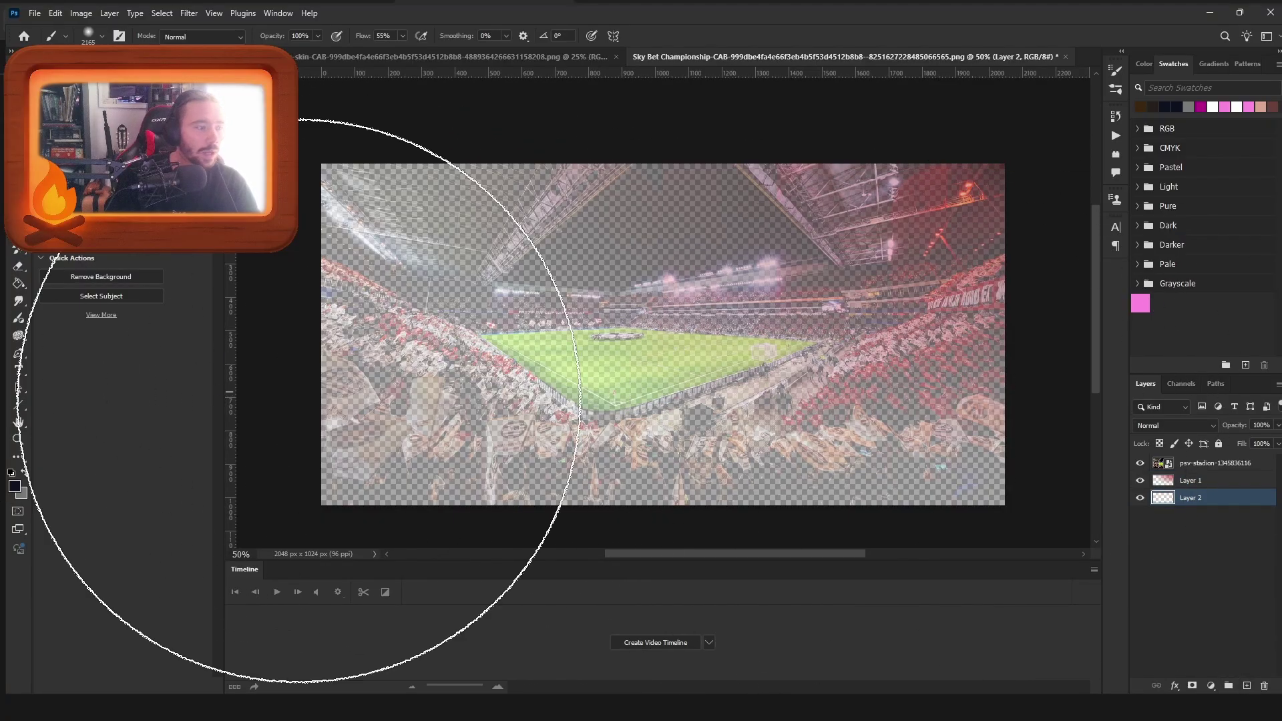
pyautogui.moveTo(314, 371)
pyautogui.mouseDown()
pyautogui.moveTo(677, 399)
pyautogui.moveTo(381, 352)
pyautogui.moveTo(328, 411)
pyautogui.moveTo(247, 451)
pyautogui.moveTo(249, 462)
pyautogui.moveTo(341, 466)
pyautogui.moveTo(330, 492)
pyautogui.moveTo(522, 482)
pyautogui.moveTo(866, 389)
pyautogui.moveTo(593, 355)
pyautogui.moveTo(716, 487)
pyautogui.mouseUp()
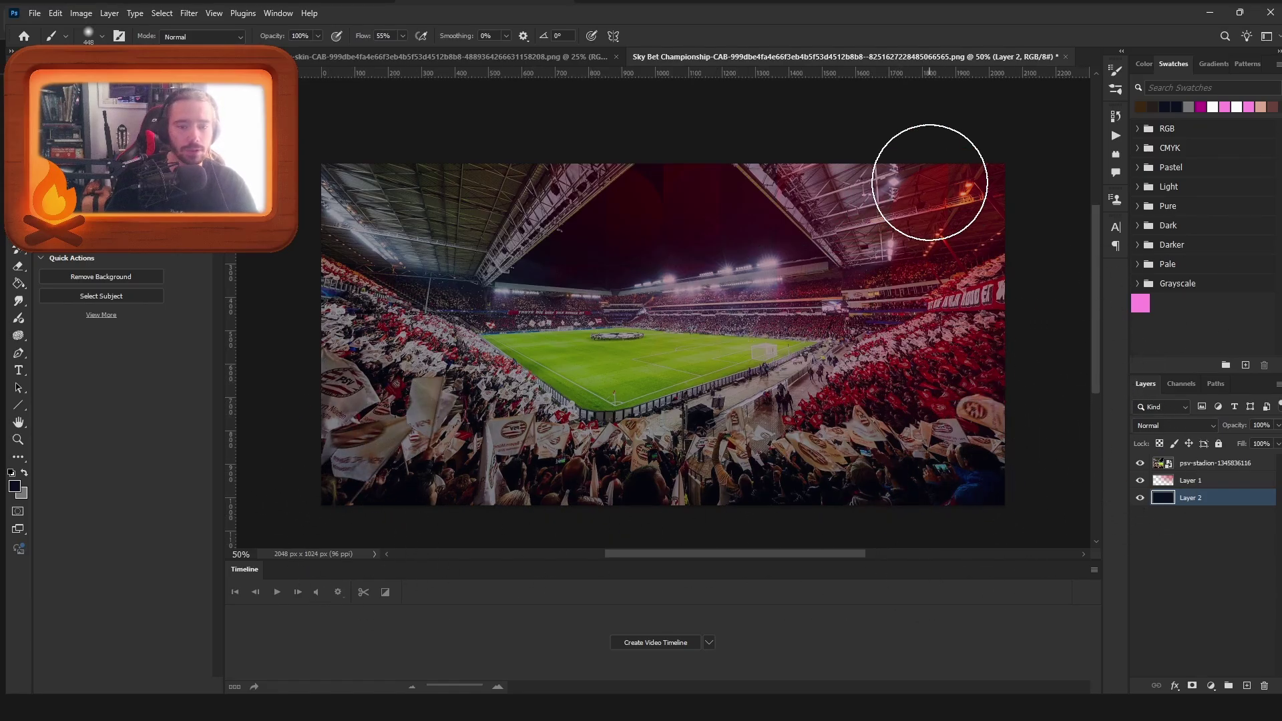
# Step: Hide the psv-stadion photo layer to inspect the red pattern over the navy layer, restoring its visibility
pyautogui.click(1209, 467)
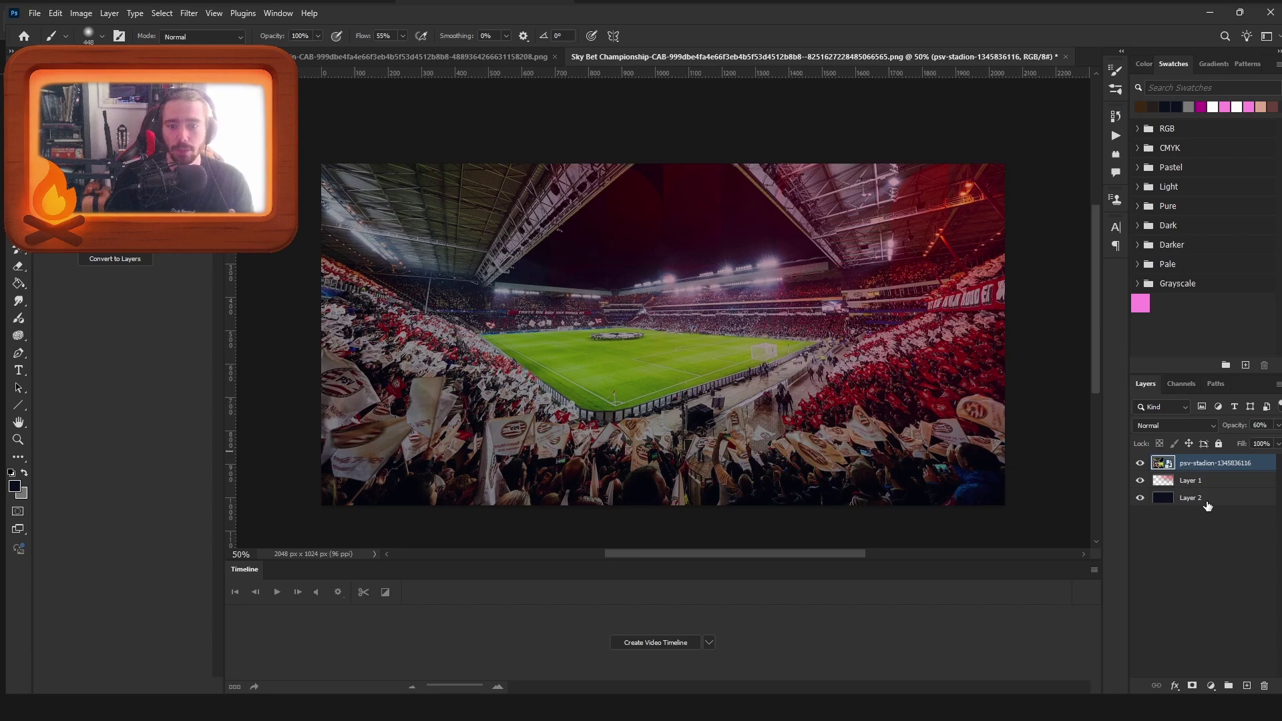
pyautogui.click(1207, 500)
pyautogui.click(1212, 481)
pyautogui.click(1139, 463)
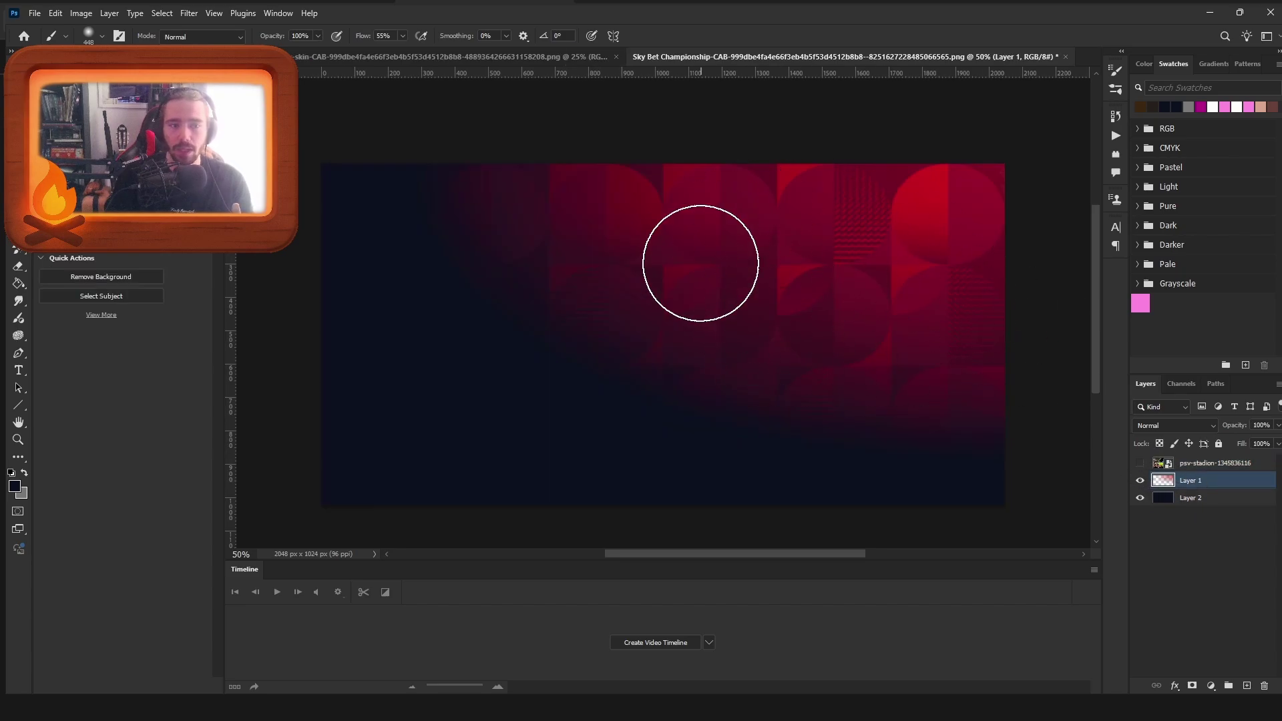
pyautogui.click(1139, 463)
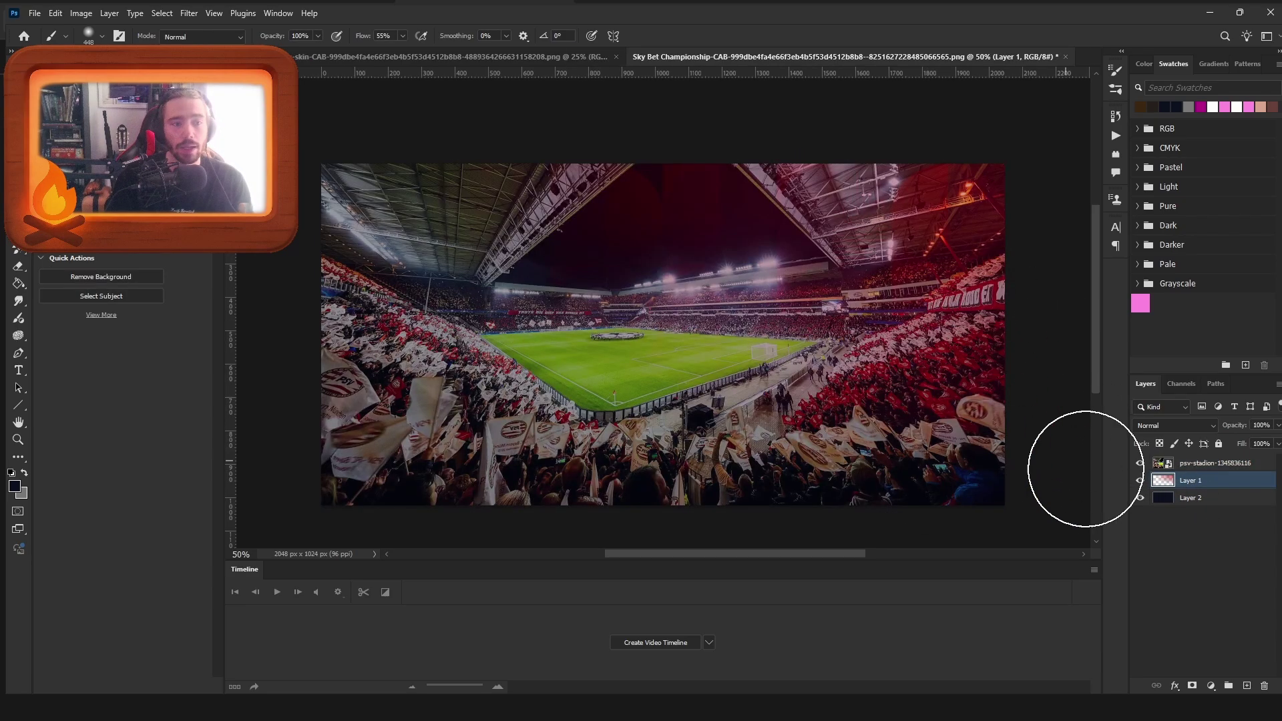
# Step: Set the psv-stadion photo layer's opacity to 50% and rasterize the layer
pyautogui.click(1212, 463)
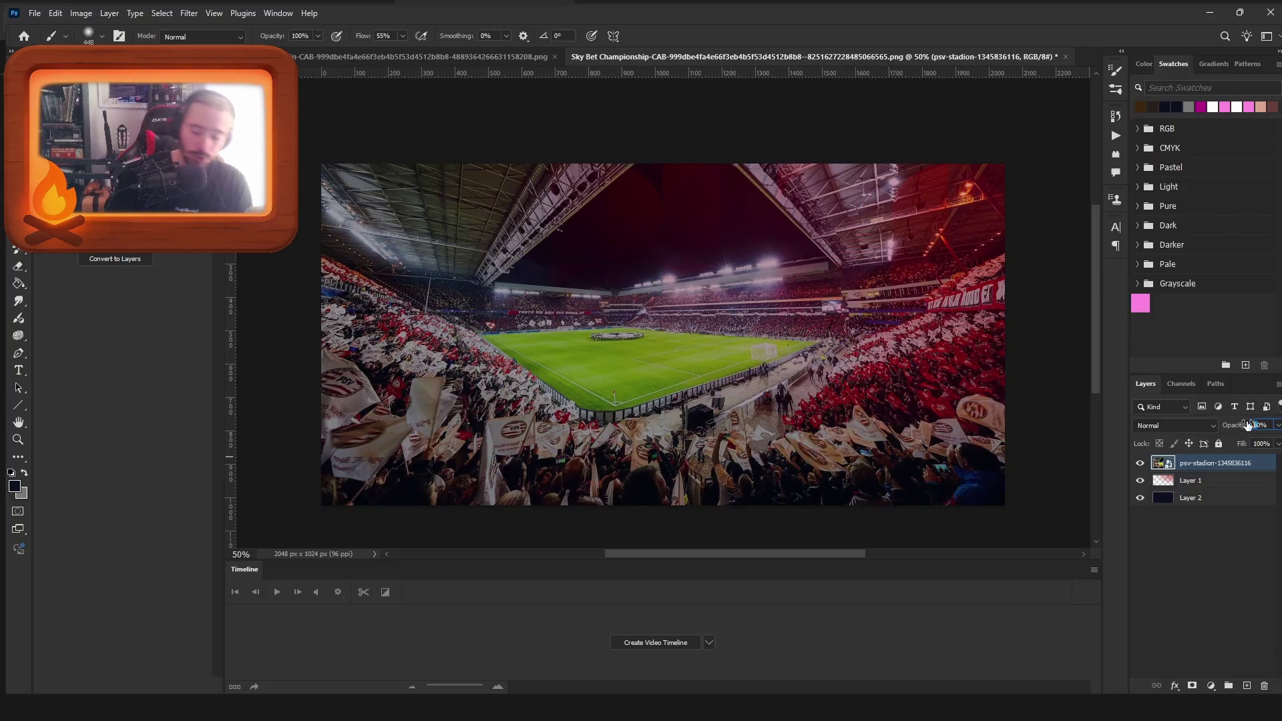
pyautogui.write('4')
pyautogui.press('BackSpace')
pyautogui.write('5')
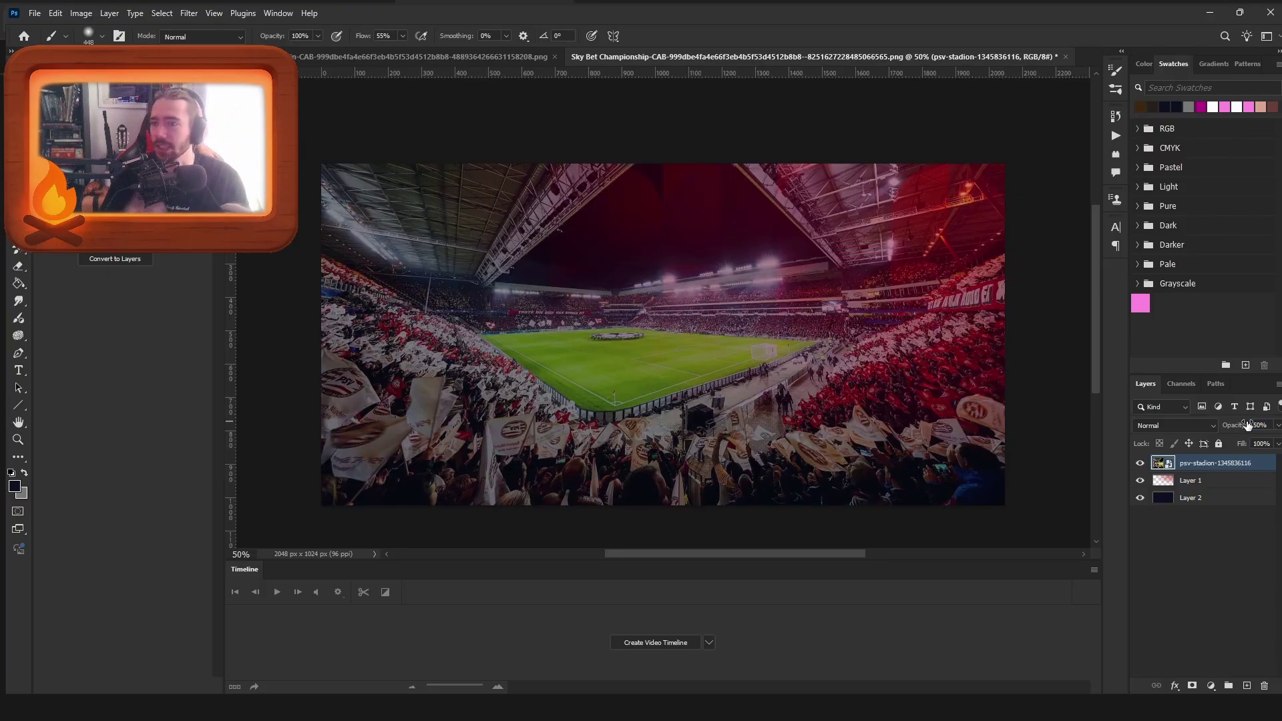
pyautogui.rightClick(1218, 466)
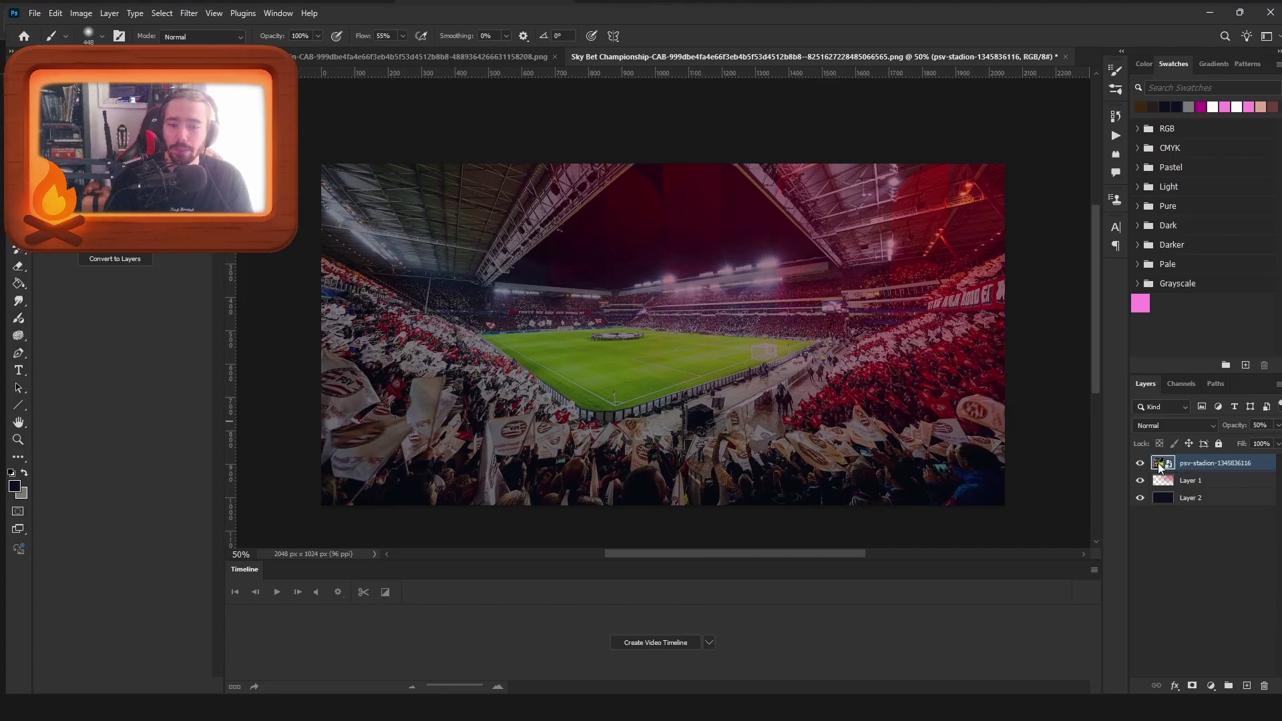
pyautogui.click(1111, 625)
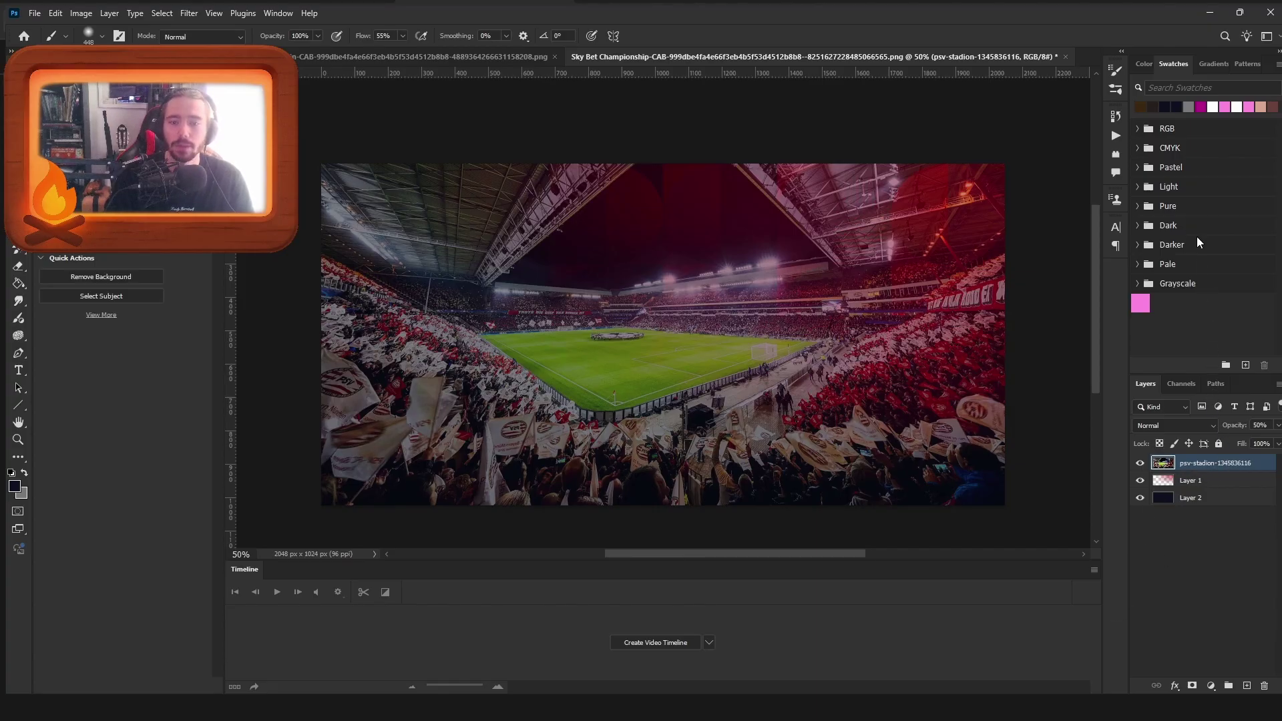
# Step: Merge the photo, pattern and navy layers into one Background layer and save the Sky Bet Championship PNG
pyautogui.click(1192, 181)
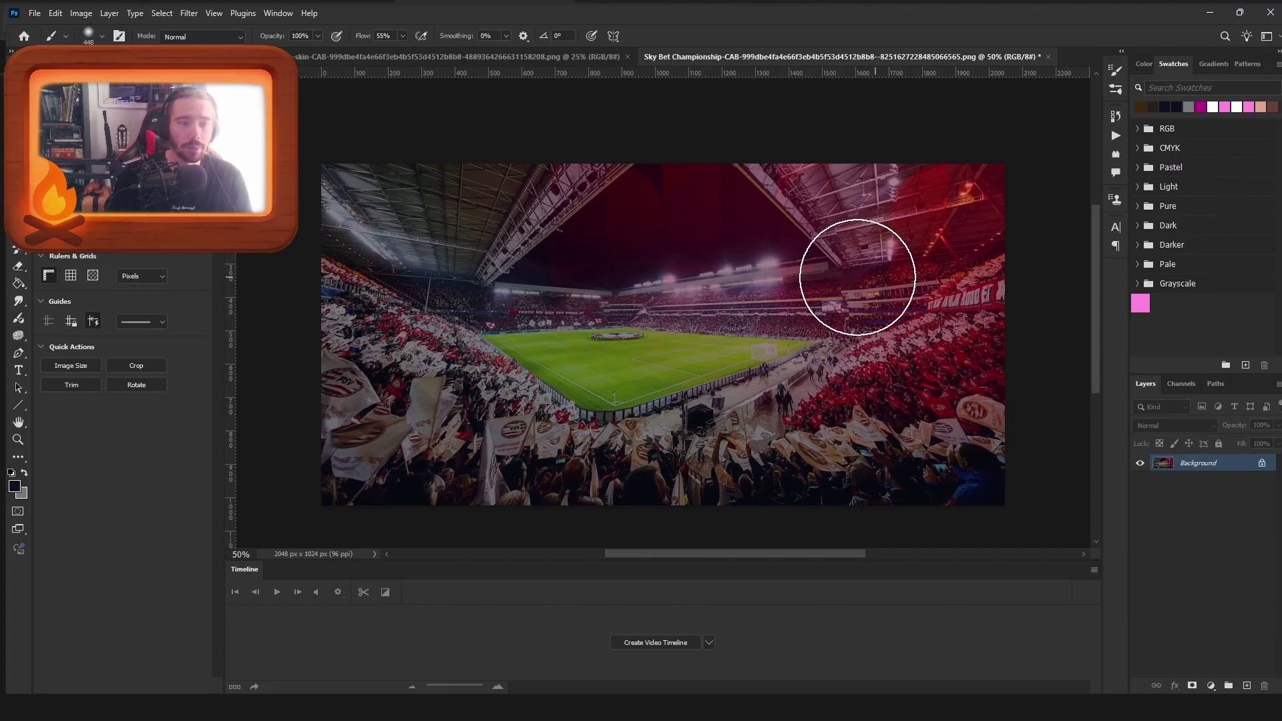
pyautogui.hotkey('ctrl', 's')
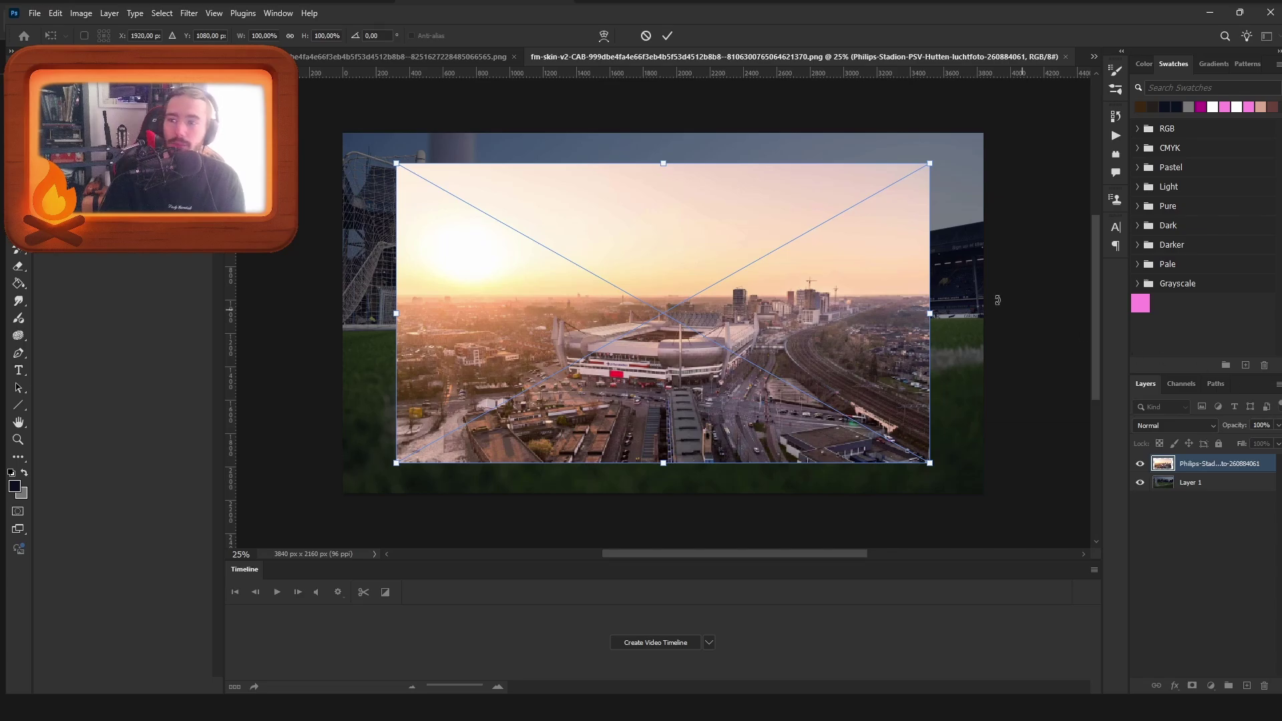
# Step: Align the placed Philips-Stadion photo with the canvas's top-left corner and scale it to 120% so it fills the canvas
pyautogui.moveTo(726, 269); pyautogui.dragTo(671, 240)
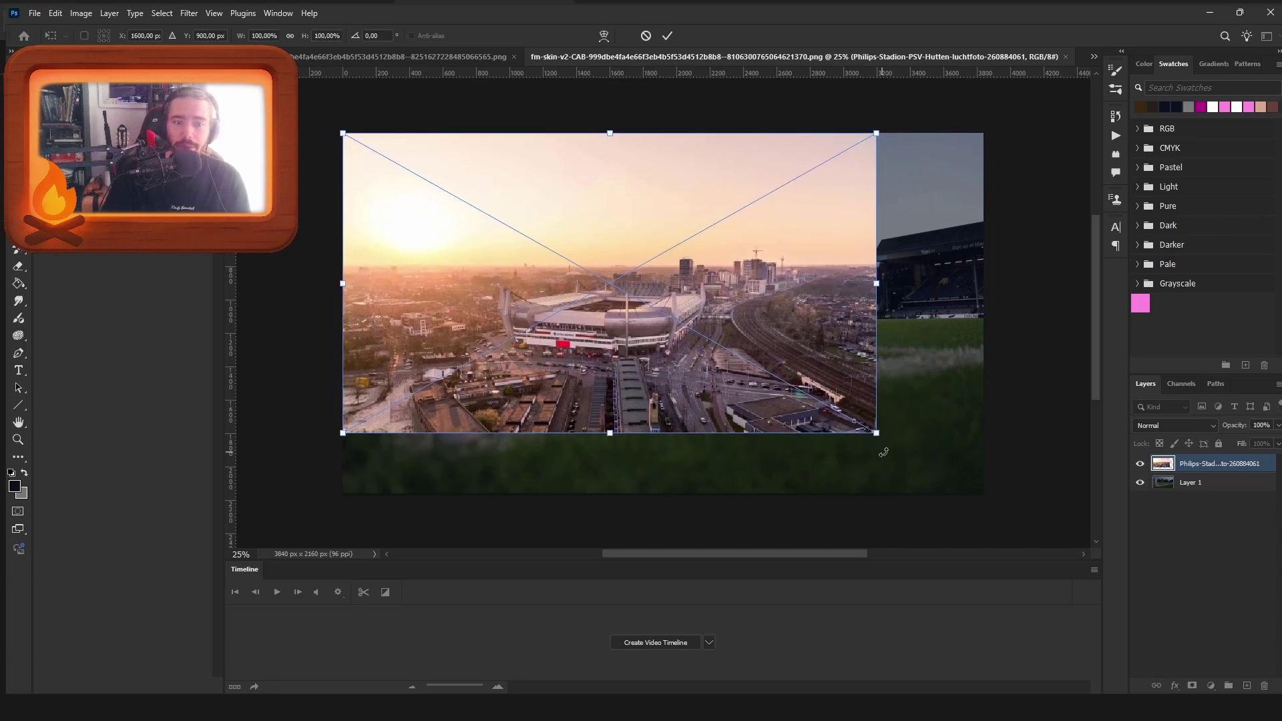
pyautogui.moveTo(881, 440); pyautogui.dragTo(983, 495)
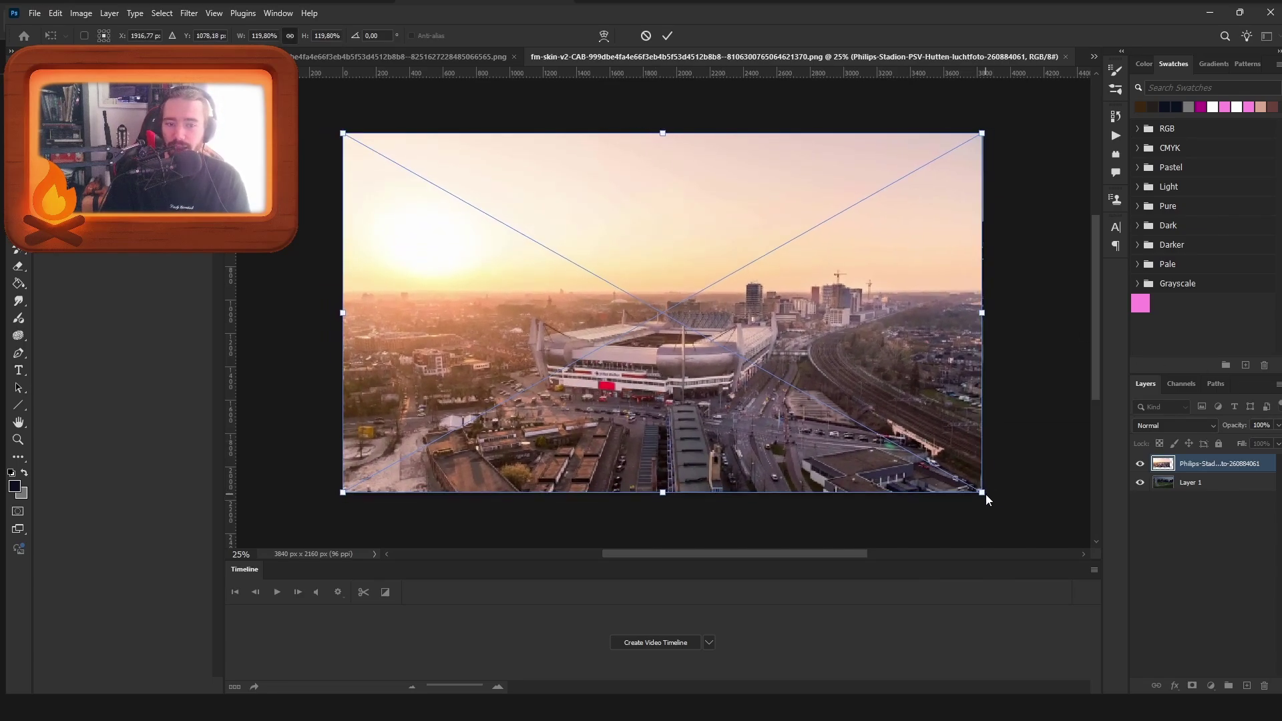
pyautogui.press('Return')
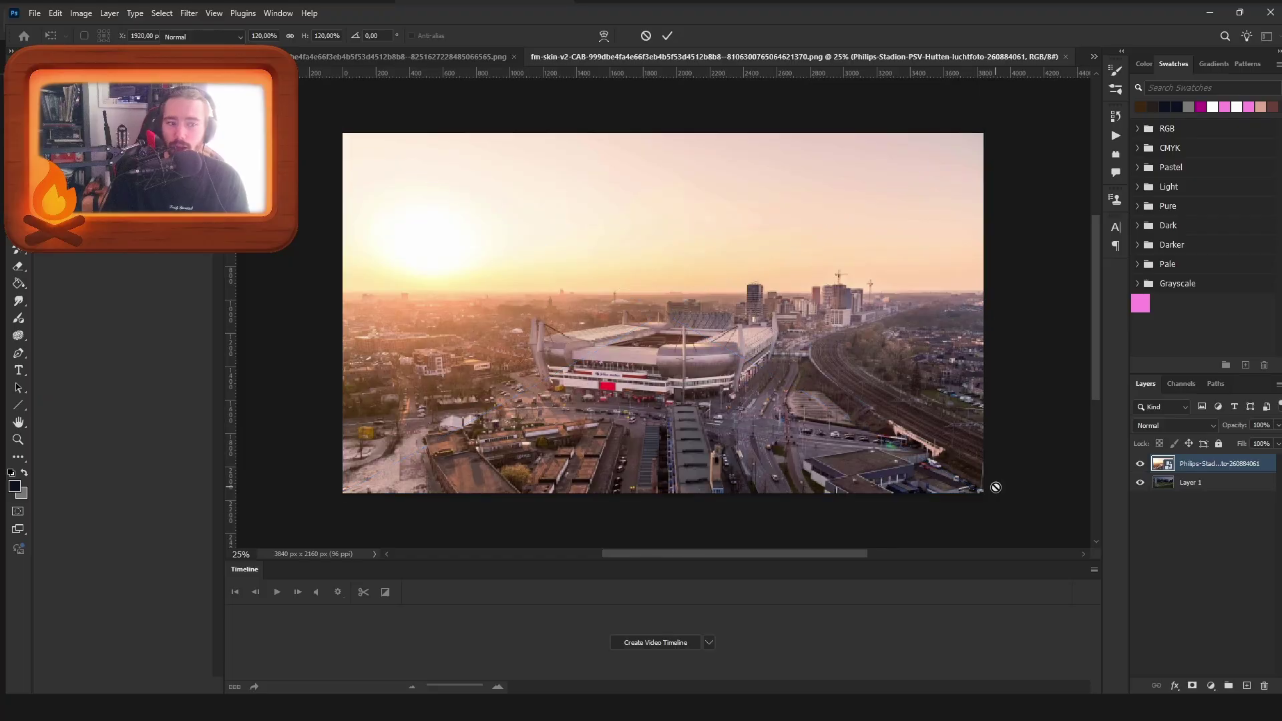
pyautogui.press('b')
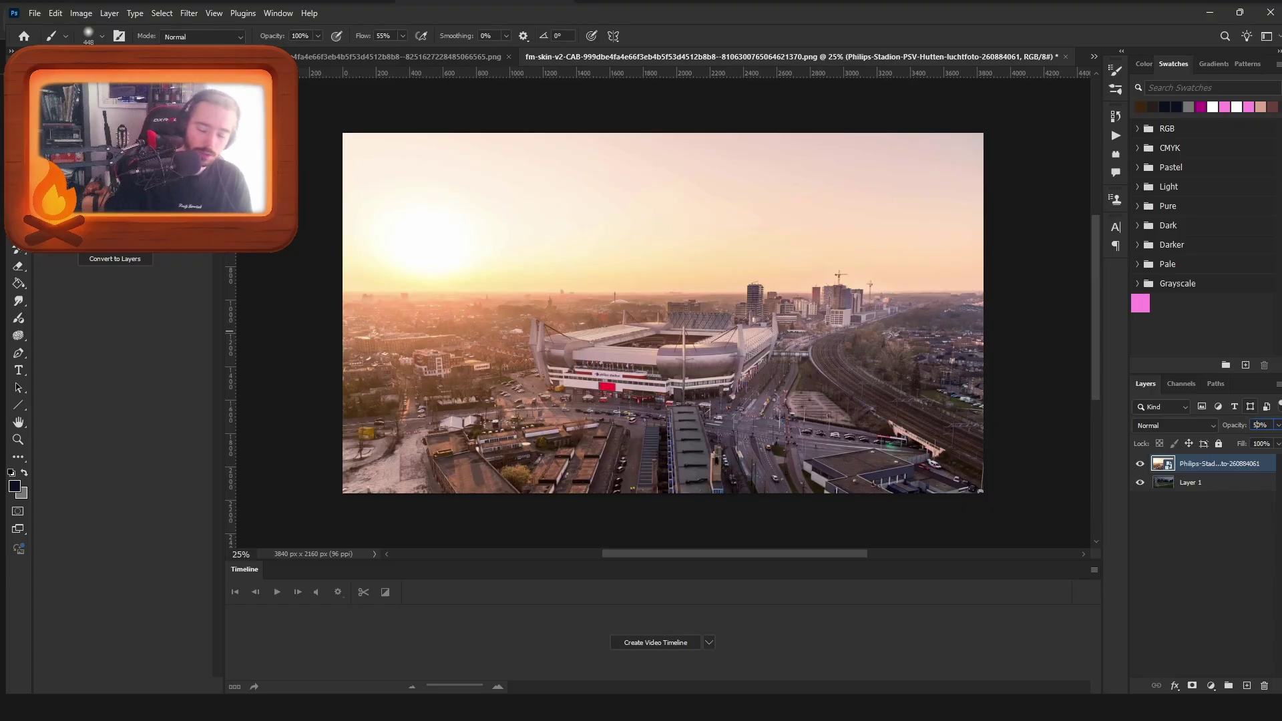
# Step: Set the Philips-Stadion photo layer's opacity to 50%
pyautogui.write('50')
pyautogui.press('Return')
pyautogui.press('Escape')
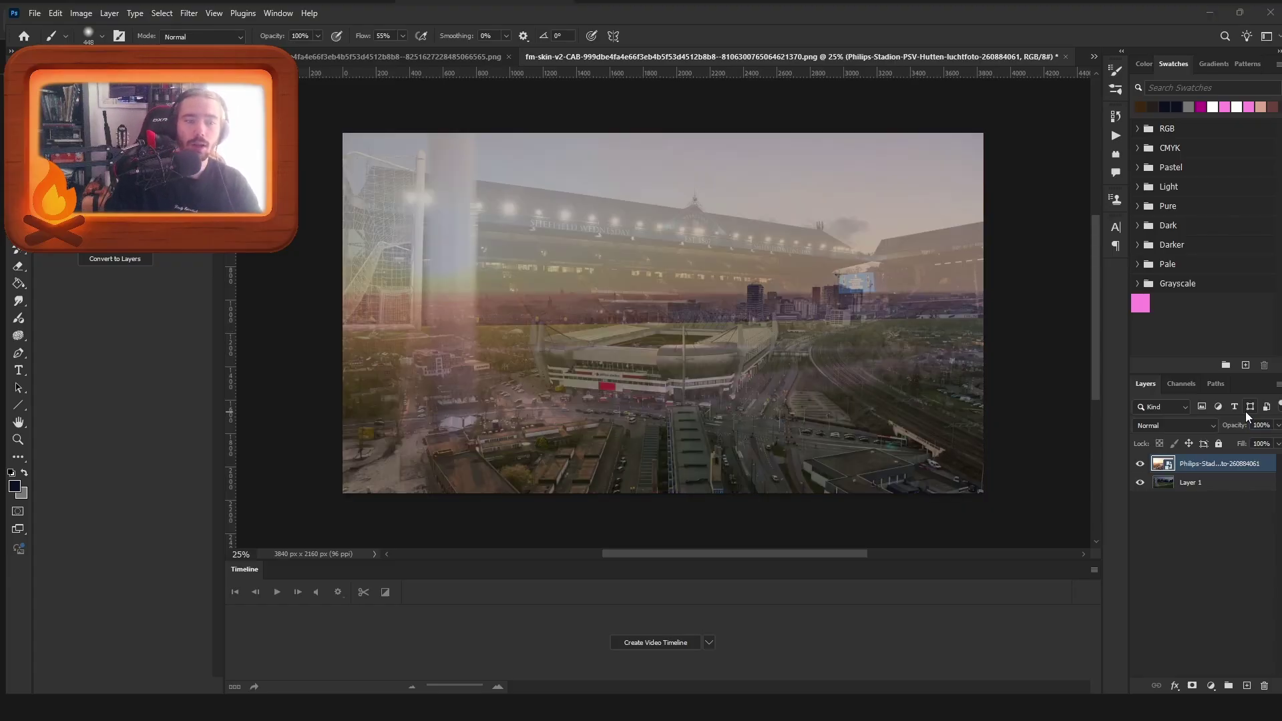
pyautogui.click(1260, 424)
pyautogui.write('50')
pyautogui.press('Return')
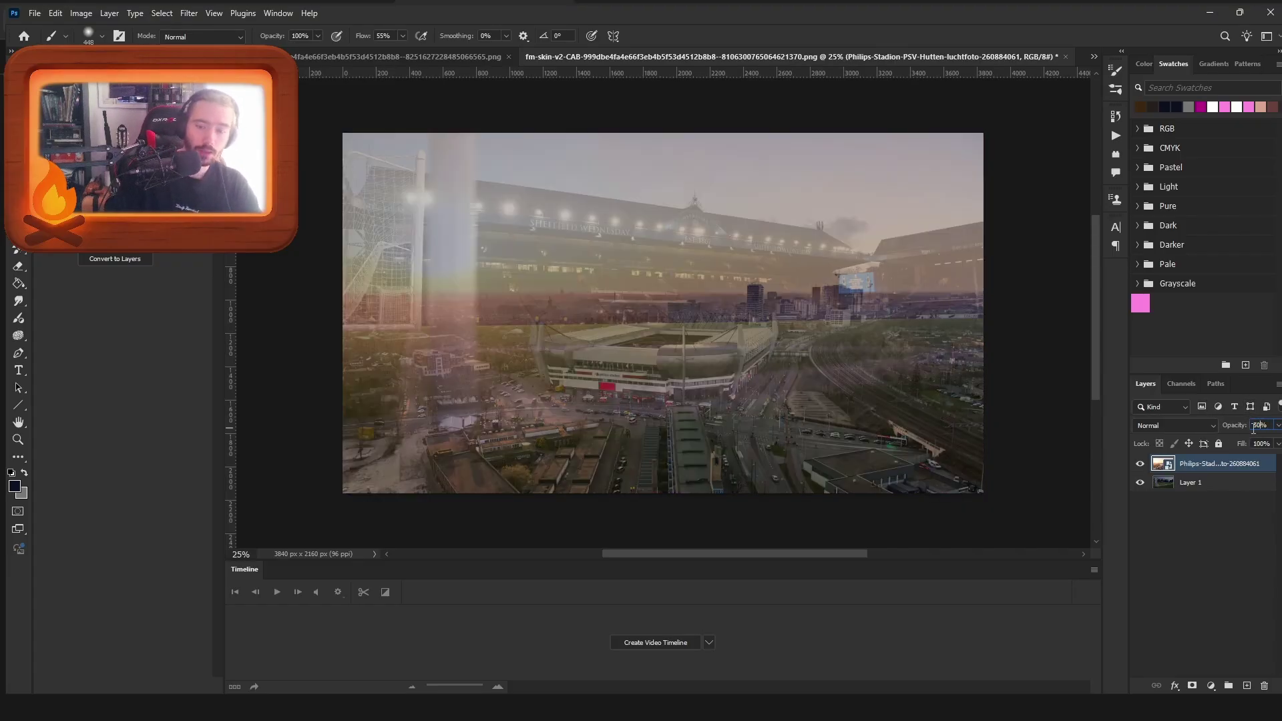
# Step: Paint over the whole original image on Layer 1 with the dark navy foreground colour using a large brush
pyautogui.click(1232, 482)
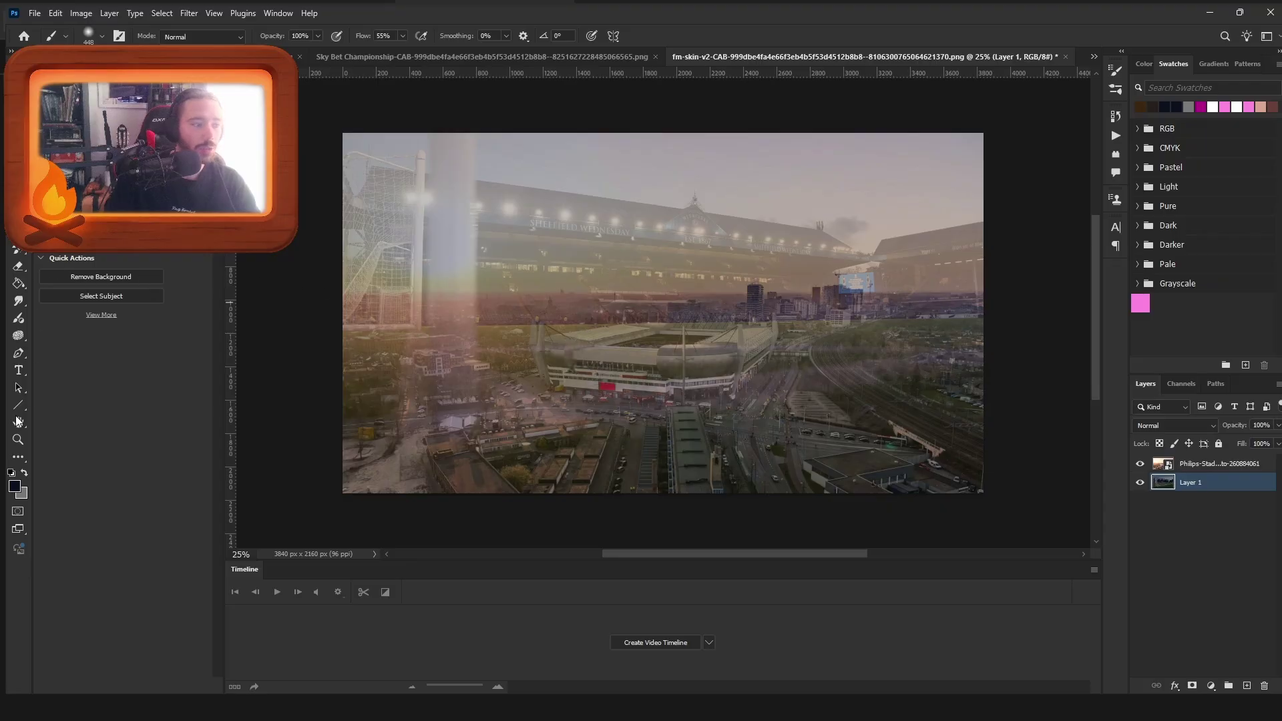
pyautogui.moveTo(372, 229); pyautogui.dragTo(365, 175)
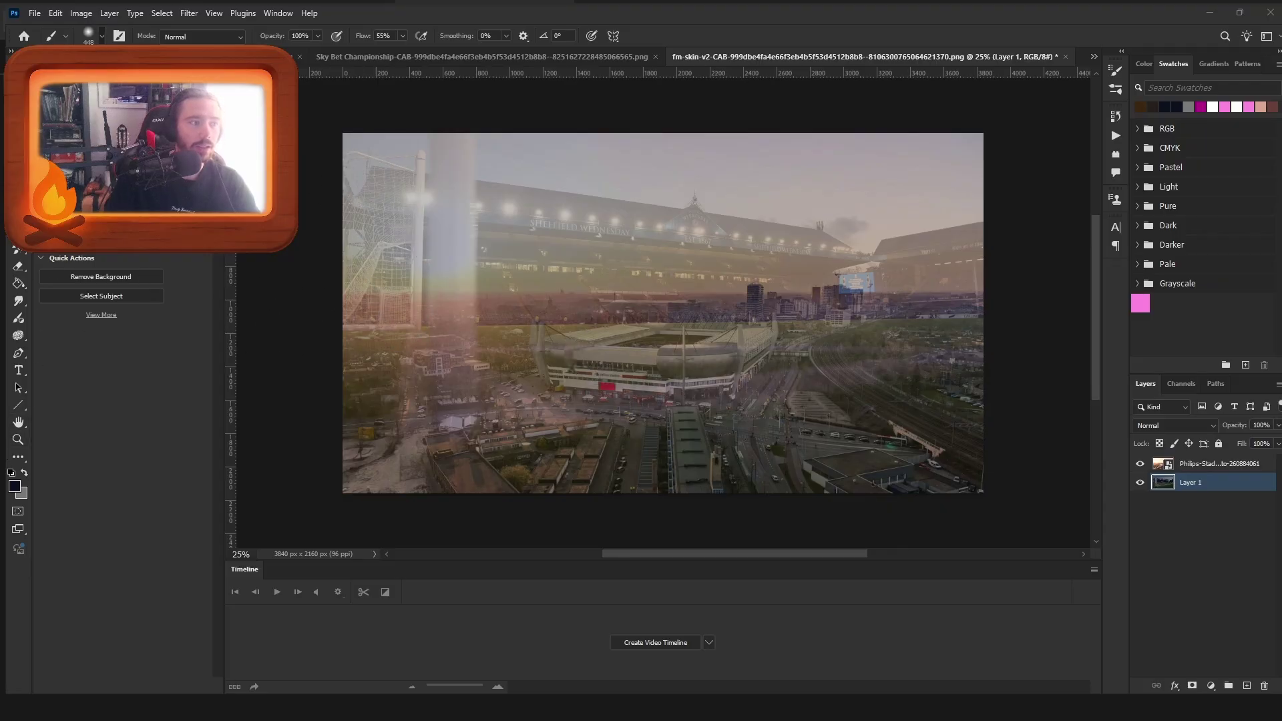
pyautogui.moveTo(943, 253)
pyautogui.mouseDown()
pyautogui.moveTo(711, 233)
pyautogui.moveTo(274, 231)
pyautogui.moveTo(395, 342)
pyautogui.moveTo(864, 450)
pyautogui.moveTo(472, 387)
pyautogui.mouseUp()
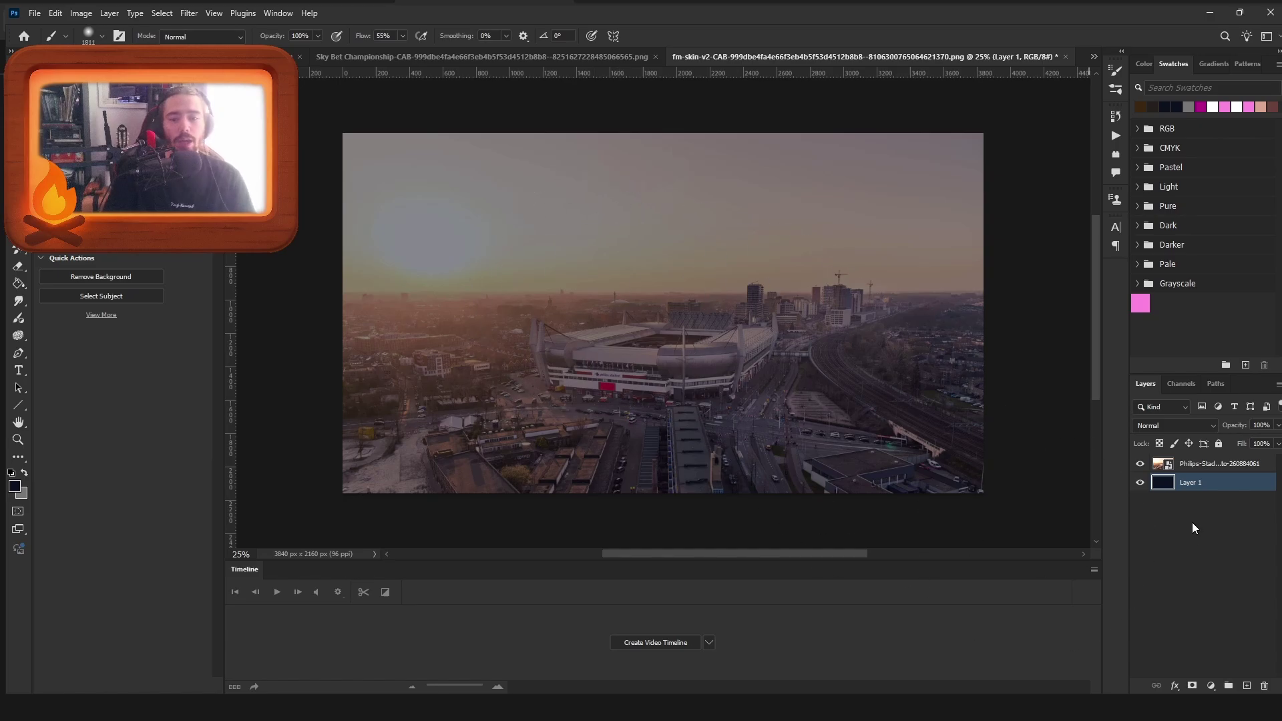
# Step: Merge the Philips-Stadion photo and Layer 1 into a single Background layer and save the fm-skin-v2 PNG
pyautogui.click(1195, 466)
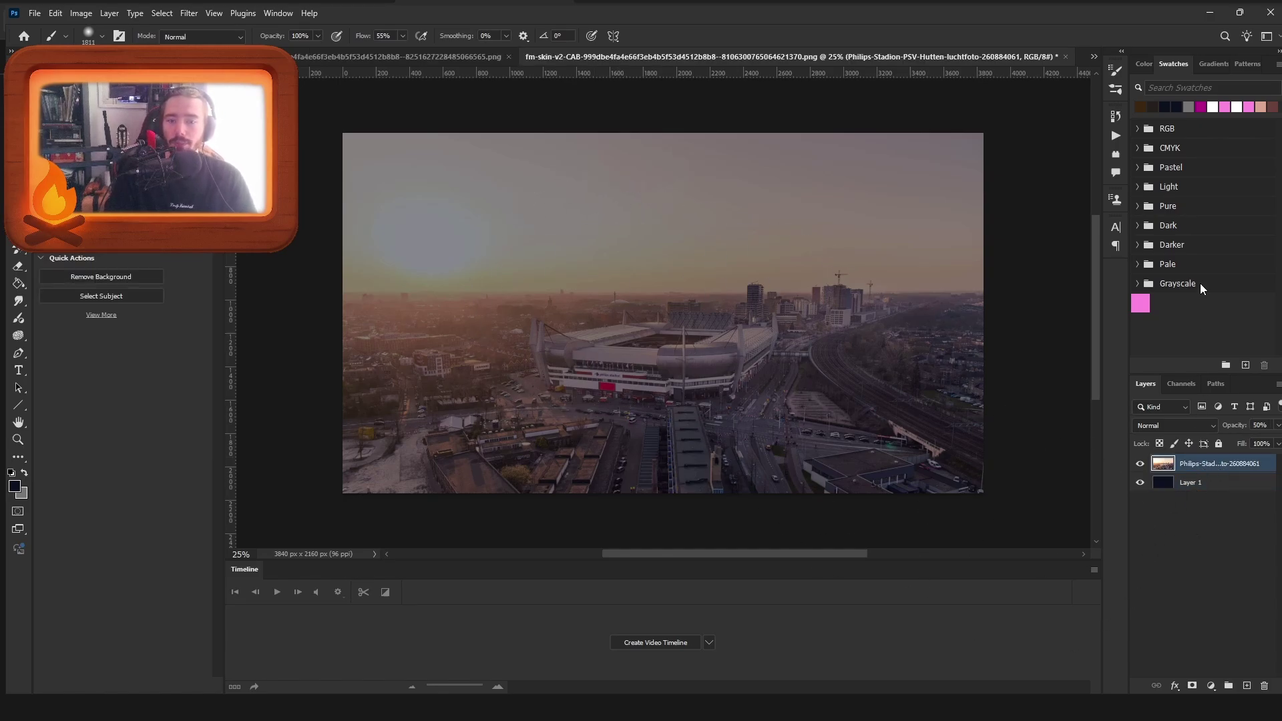
pyautogui.hotkey('ctrl', 'shift', 'e')
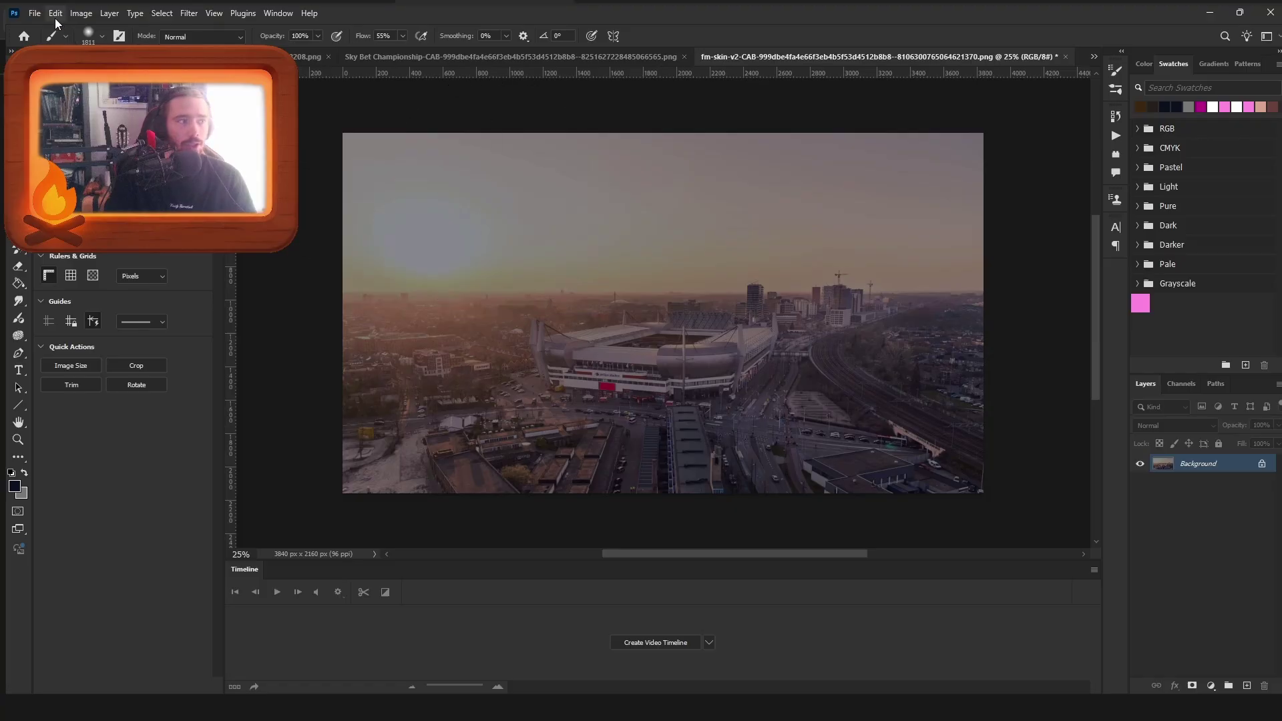
pyautogui.hotkey('ctrl', 's')
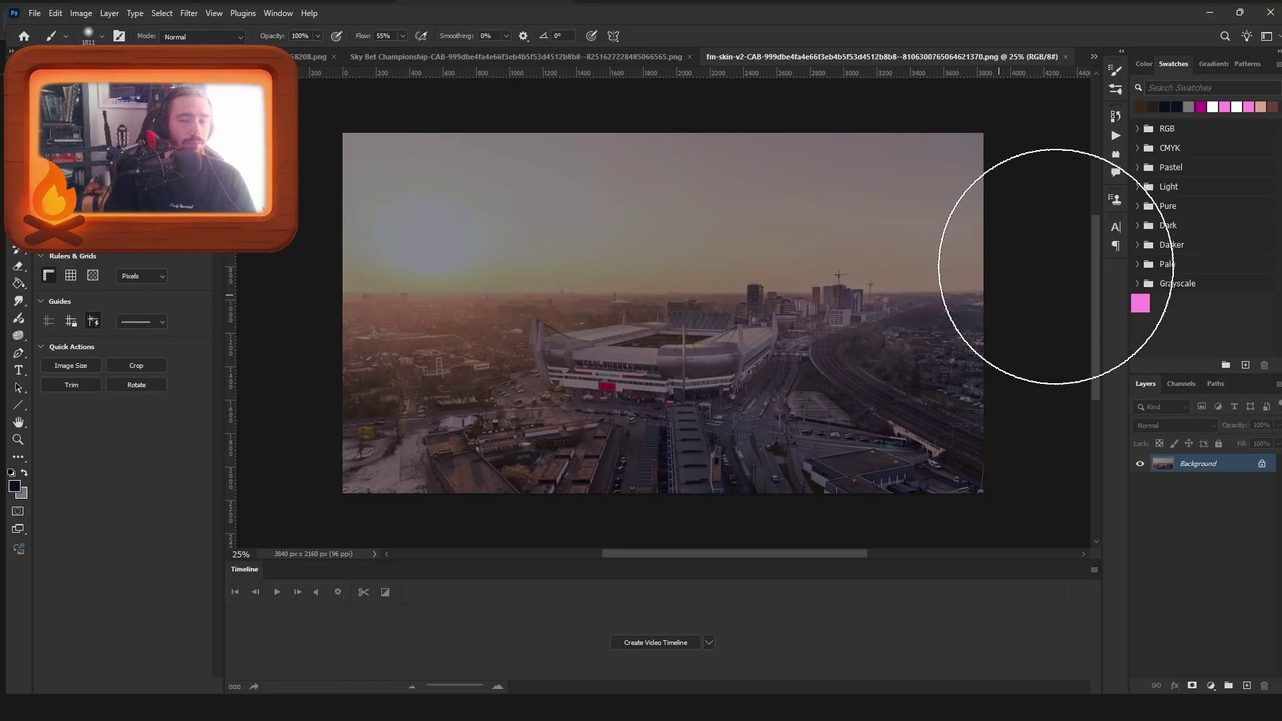
# Step: Switch to the Unity asset editor and open the efl-championship-skin texture with the Edit texture plugin
pyautogui.click(1211, 12)
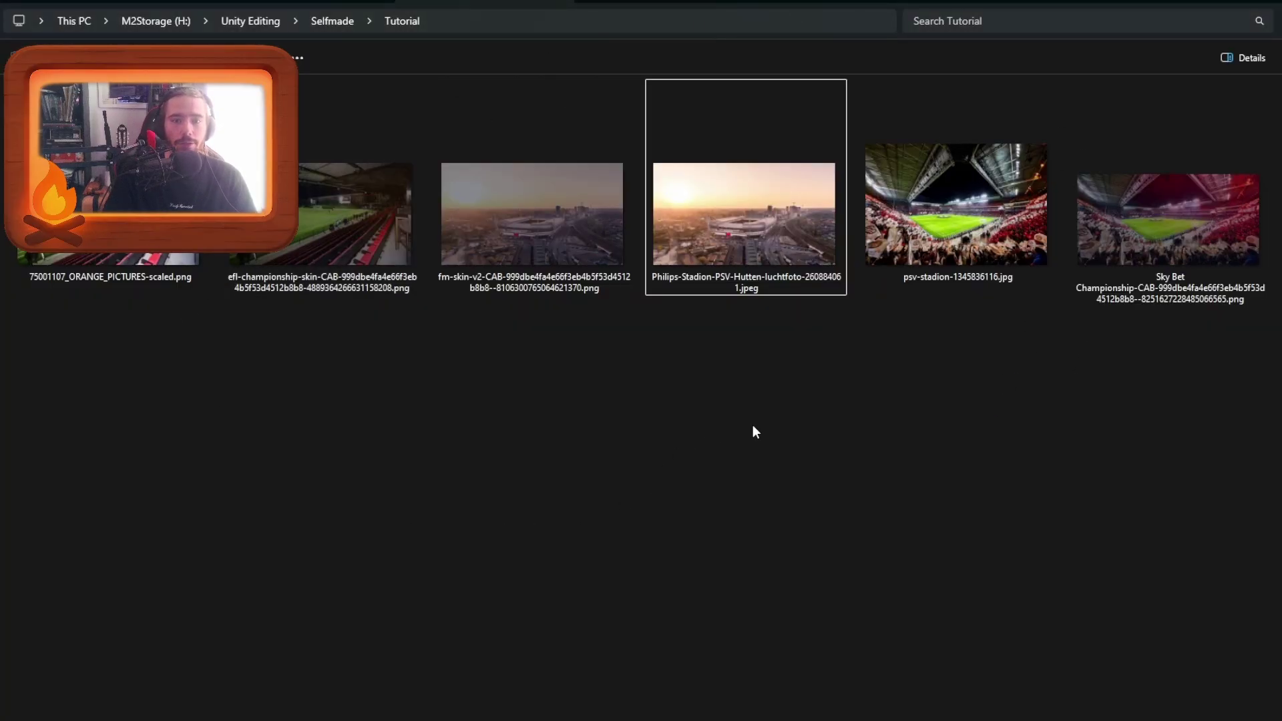
pyautogui.click(1105, 247)
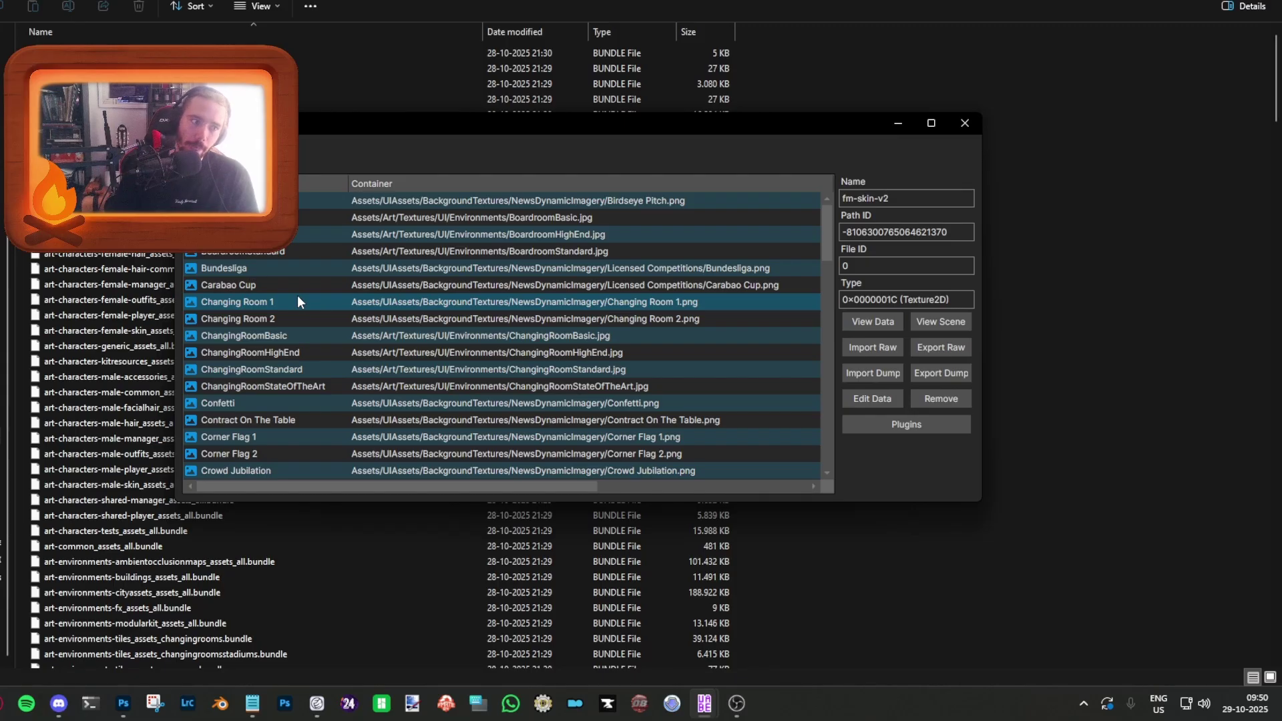
pyautogui.scroll(-4, 254, 279)
pyautogui.scroll(-2, 253, 334)
pyautogui.click(251, 298)
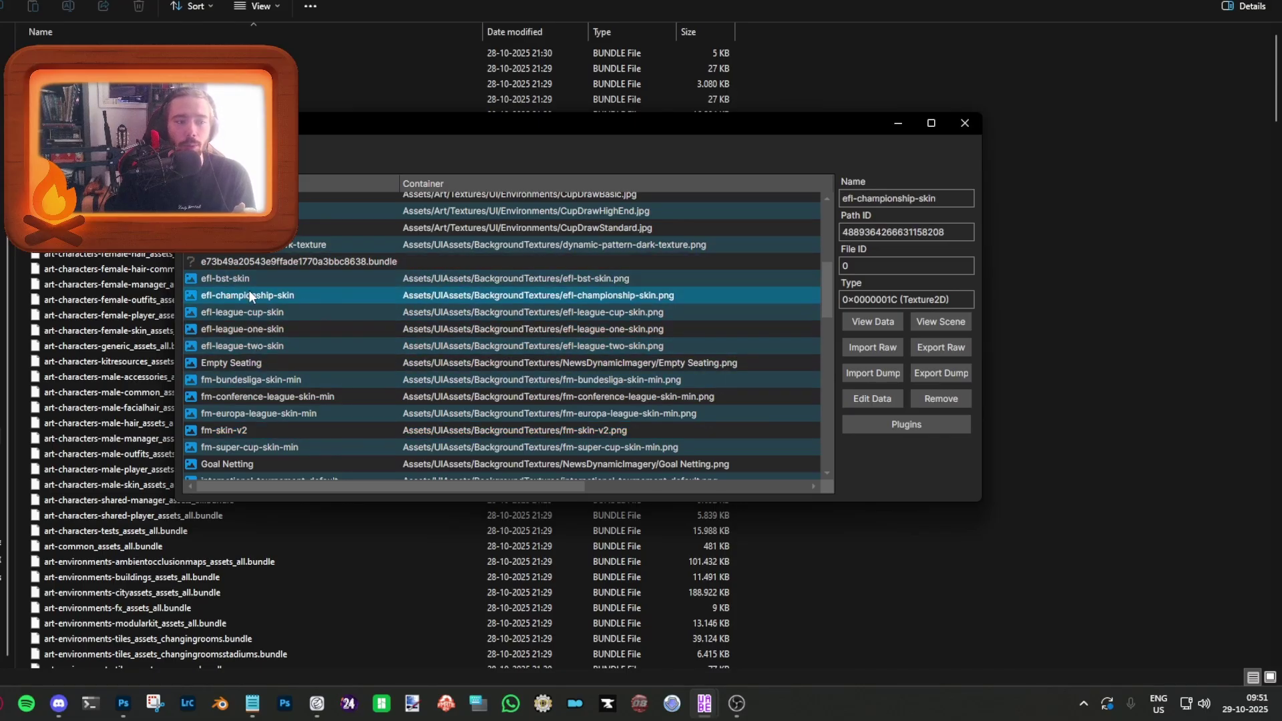
pyautogui.click(906, 425)
pyautogui.click(538, 185)
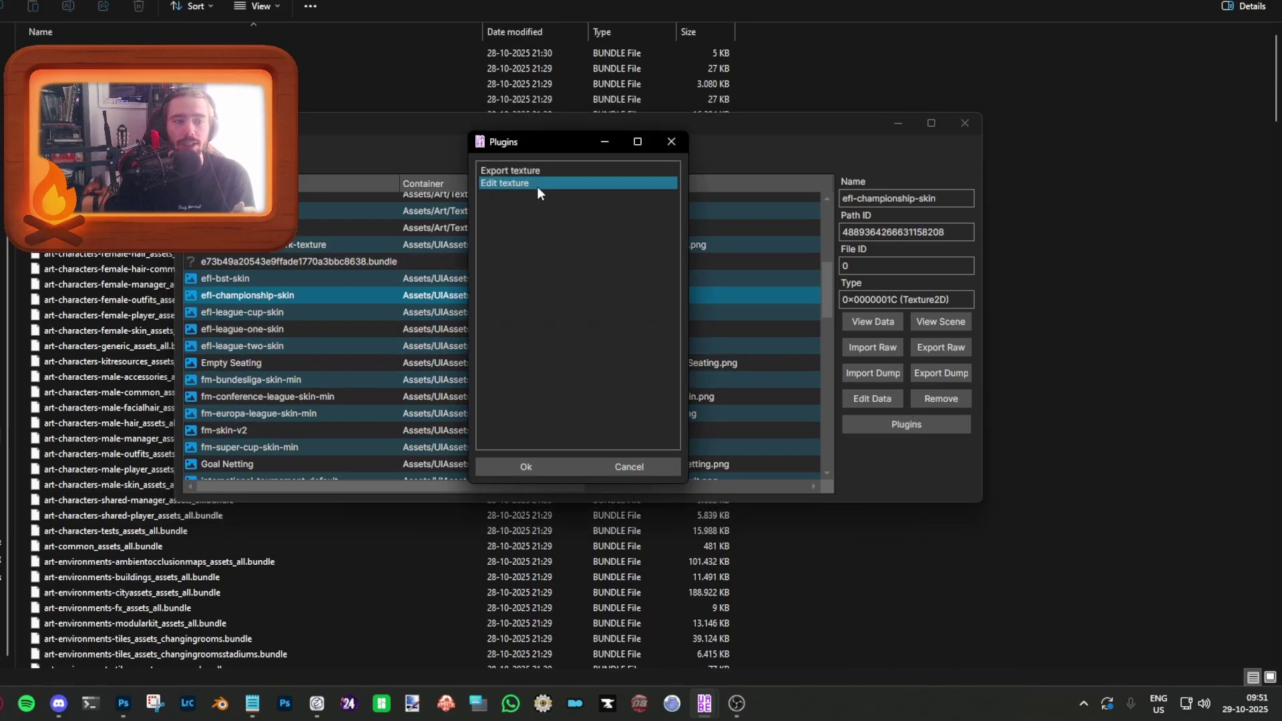
pyautogui.click(511, 461)
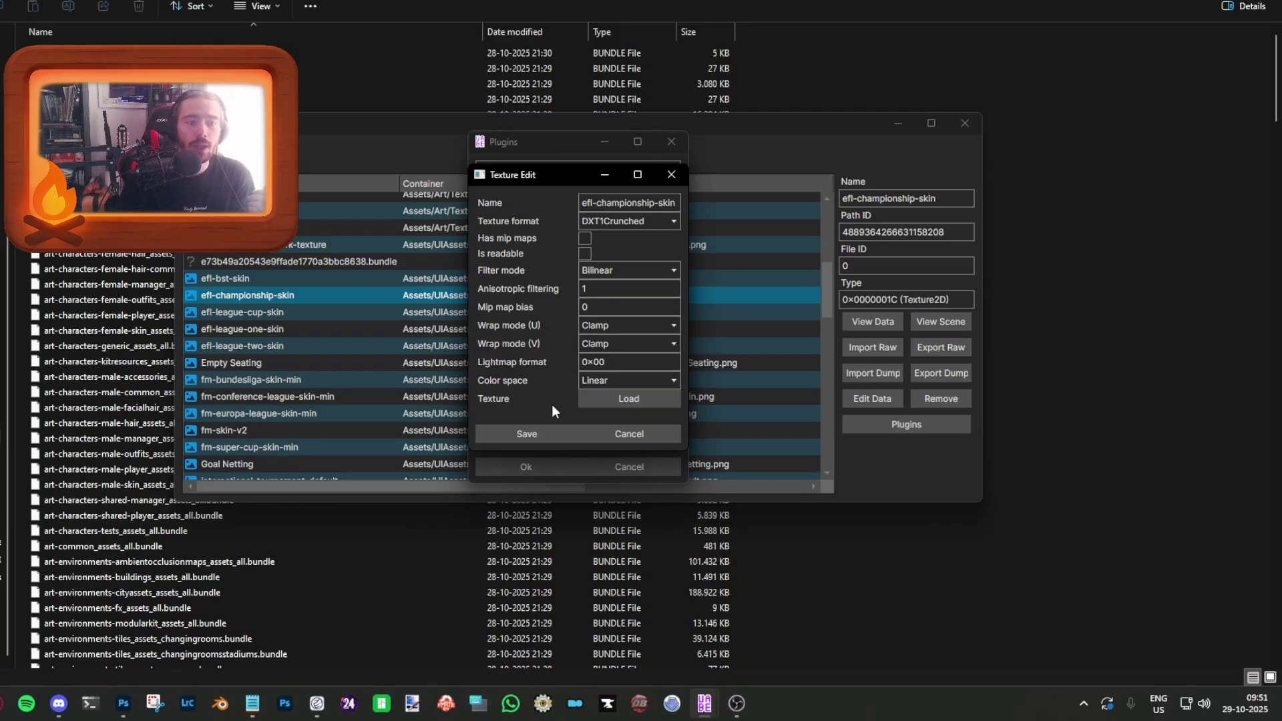
# Step: Load the edited efl-championship-skin PNG from the Tutorial folder into the efl-championship-skin texture and save the texture edit
pyautogui.click(603, 398)
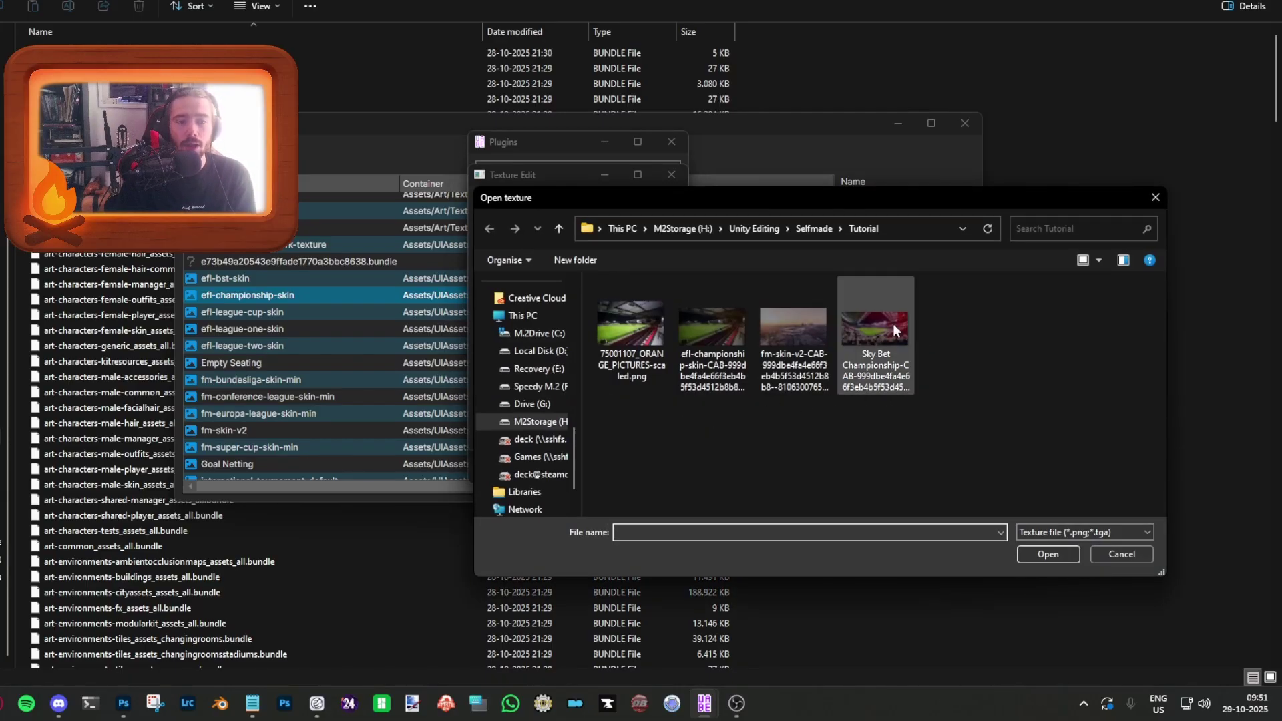
pyautogui.click(713, 324)
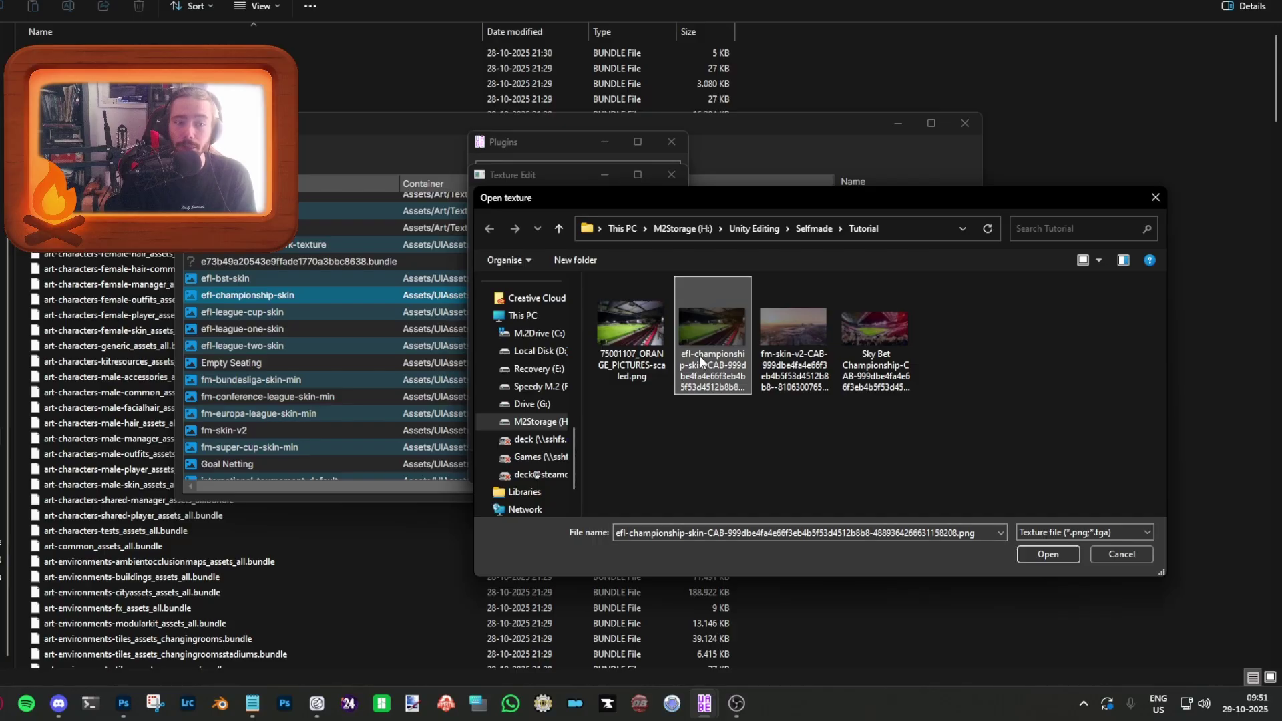
pyautogui.click(1048, 554)
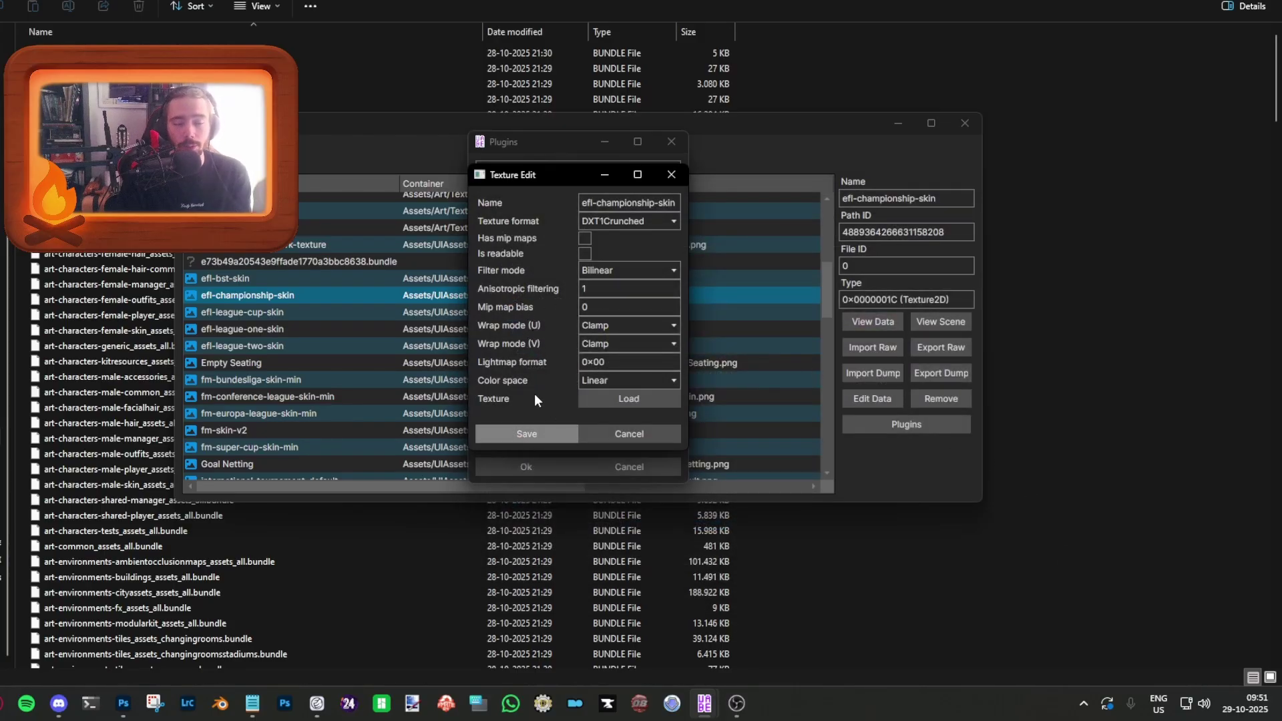
pyautogui.press('Return')
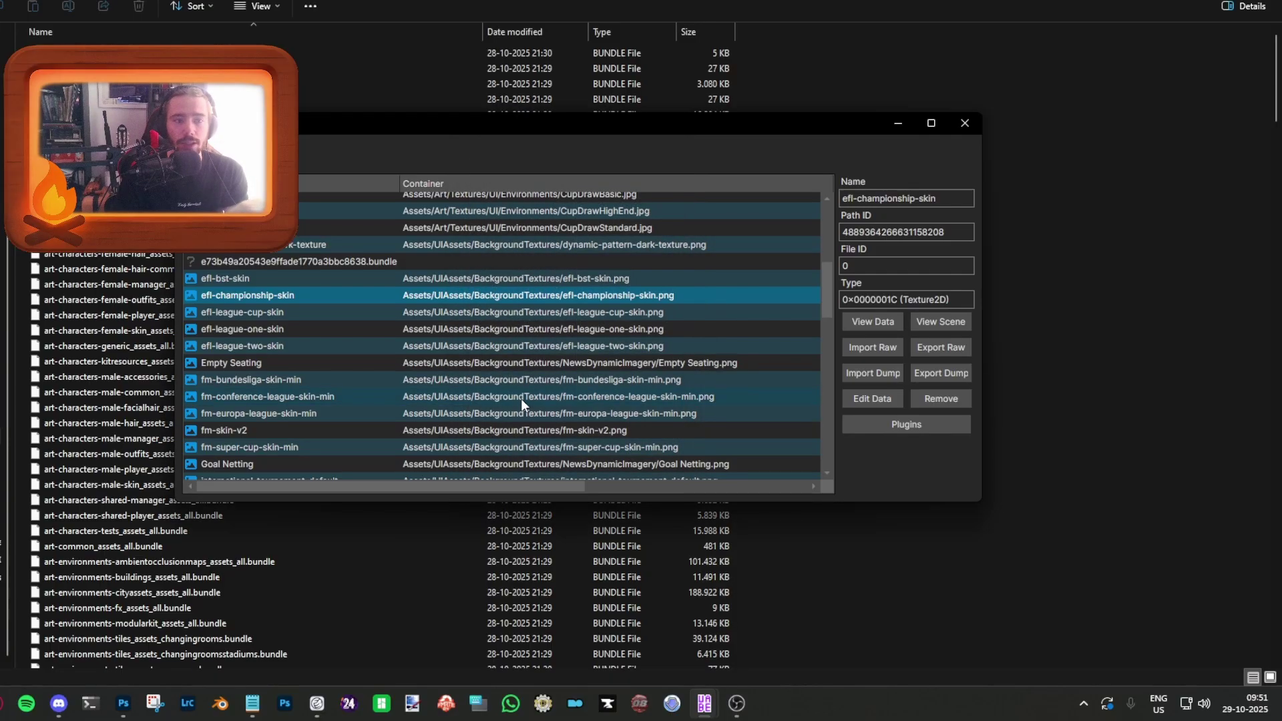
# Step: Replace the fm-skin-v2 texture with the edited fm-skin-v2 PNG using the Edit texture plugin and save the edit
pyautogui.click(338, 430)
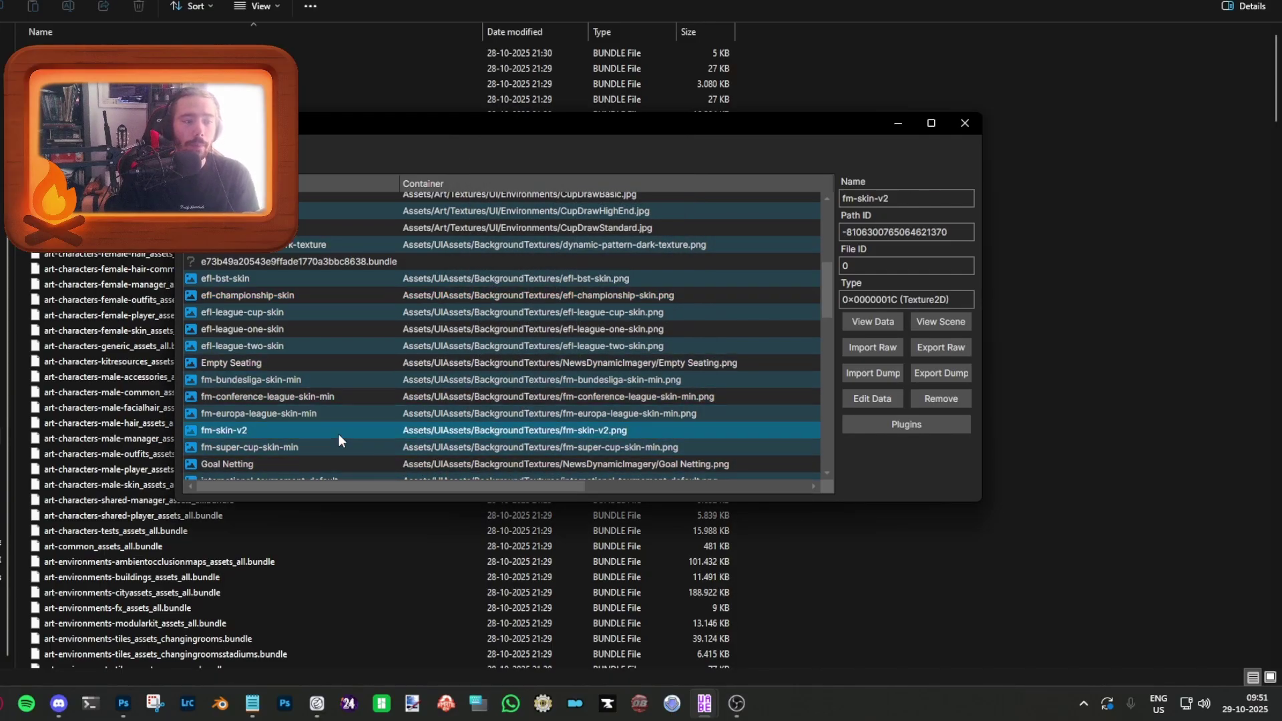
pyautogui.click(891, 425)
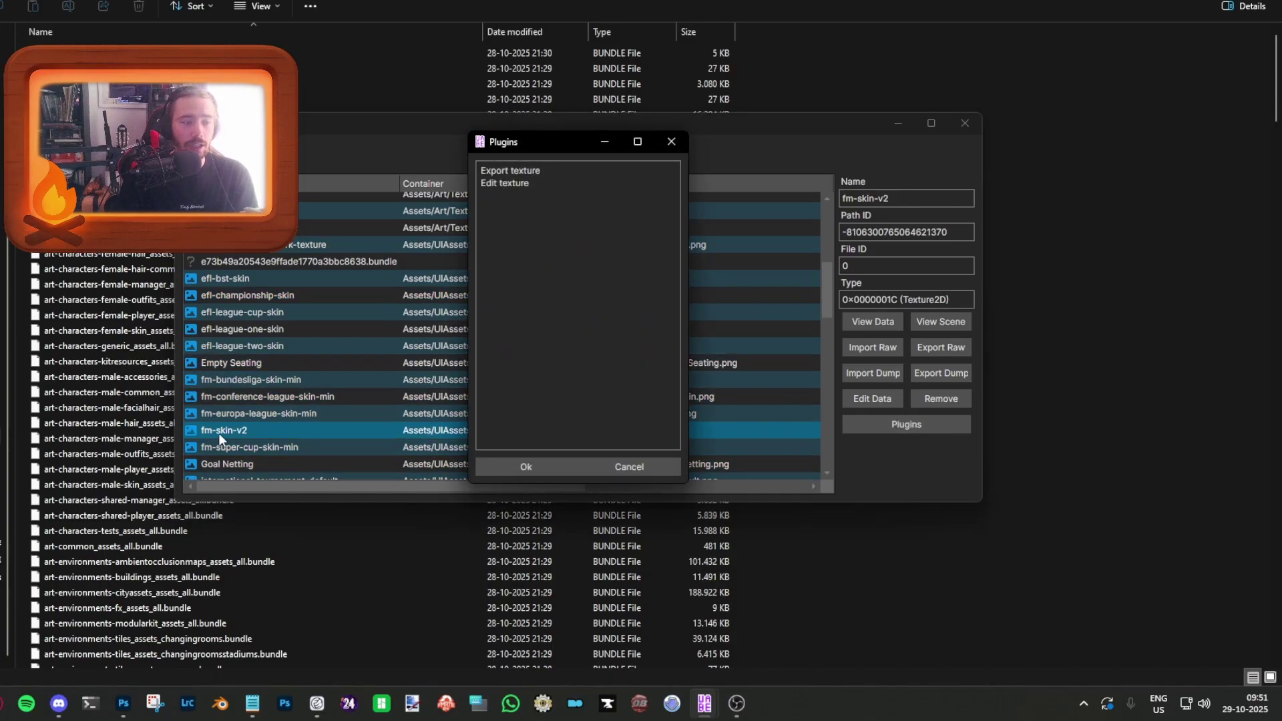
pyautogui.click(534, 184)
pyautogui.click(516, 466)
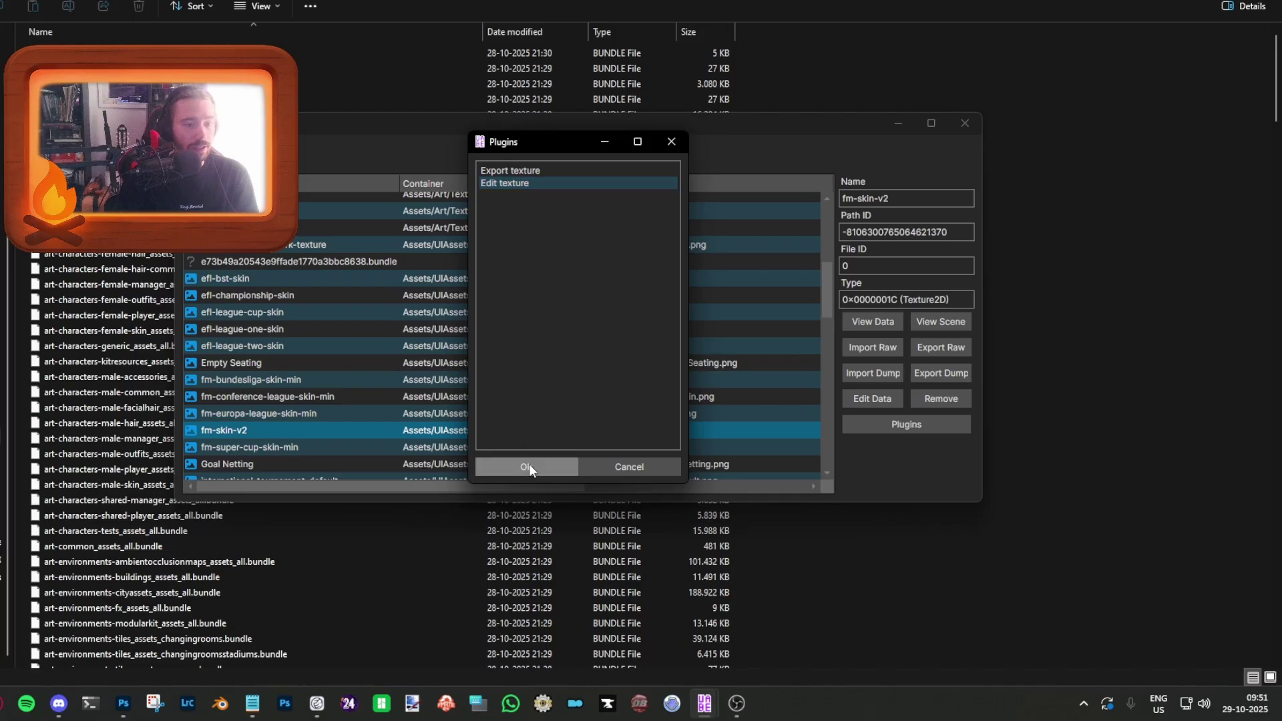
pyautogui.click(627, 396)
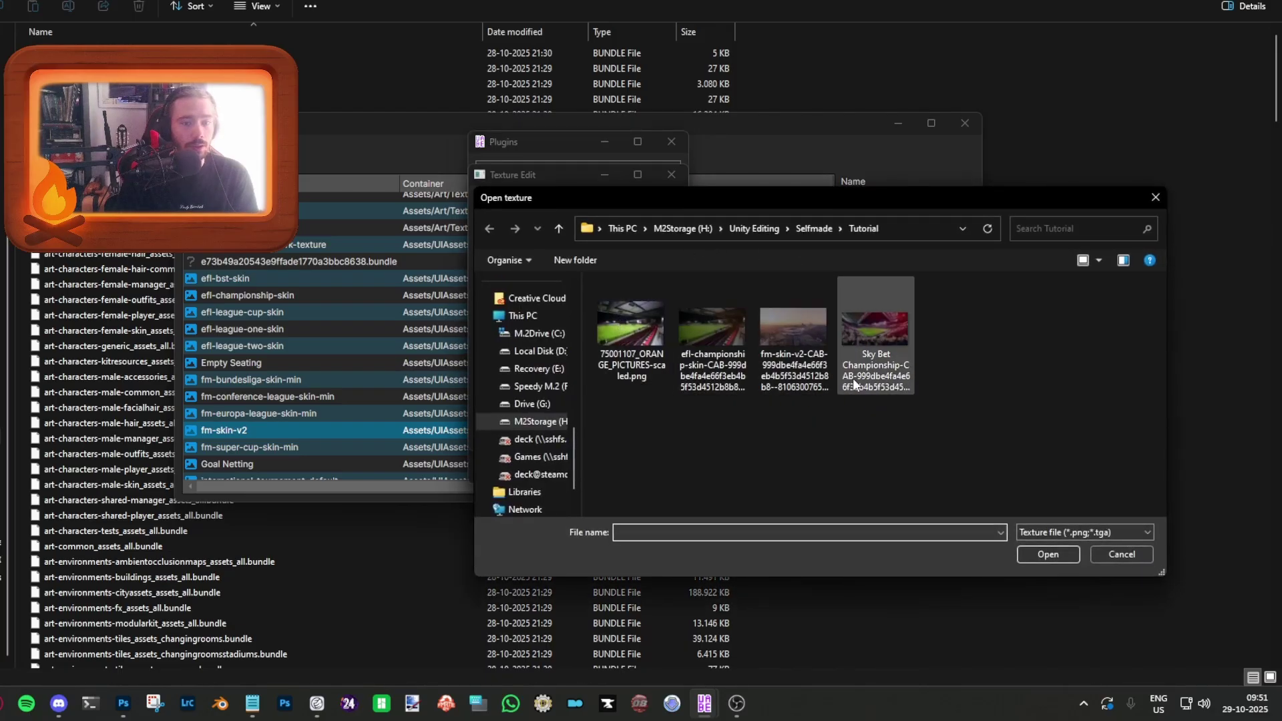
pyautogui.click(727, 329)
pyautogui.click(807, 334)
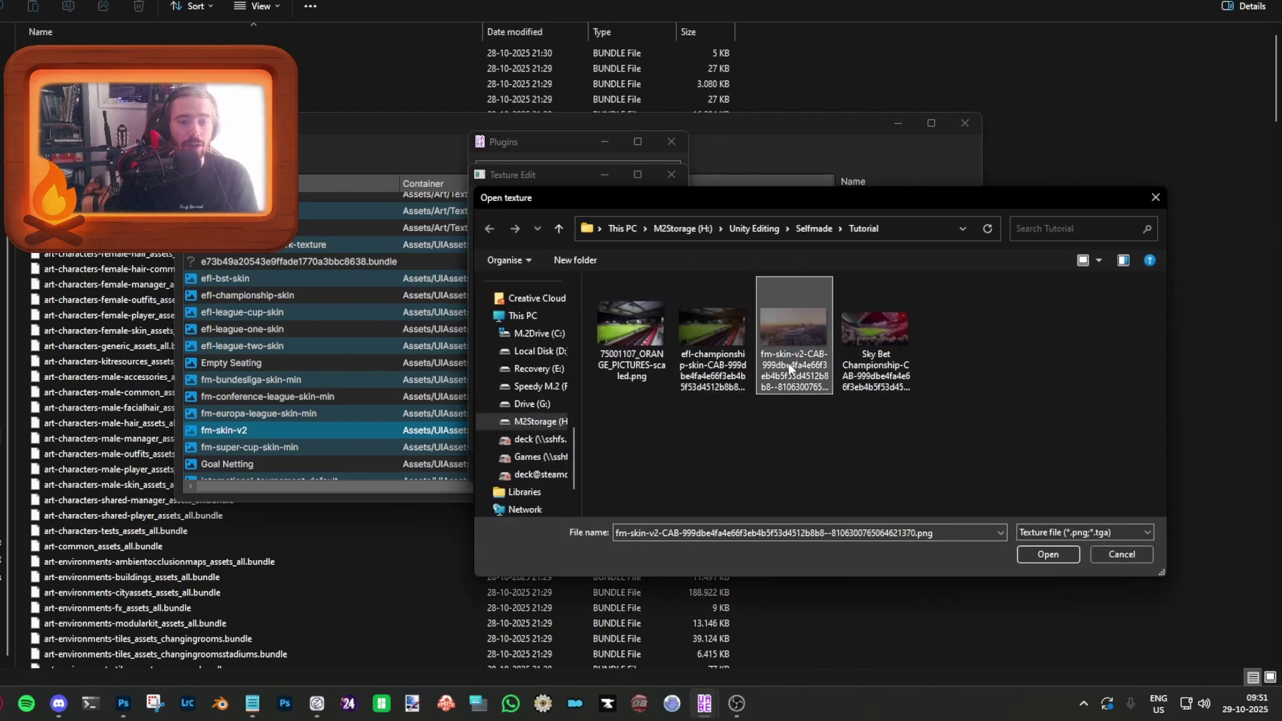
pyautogui.doubleClick(800, 323)
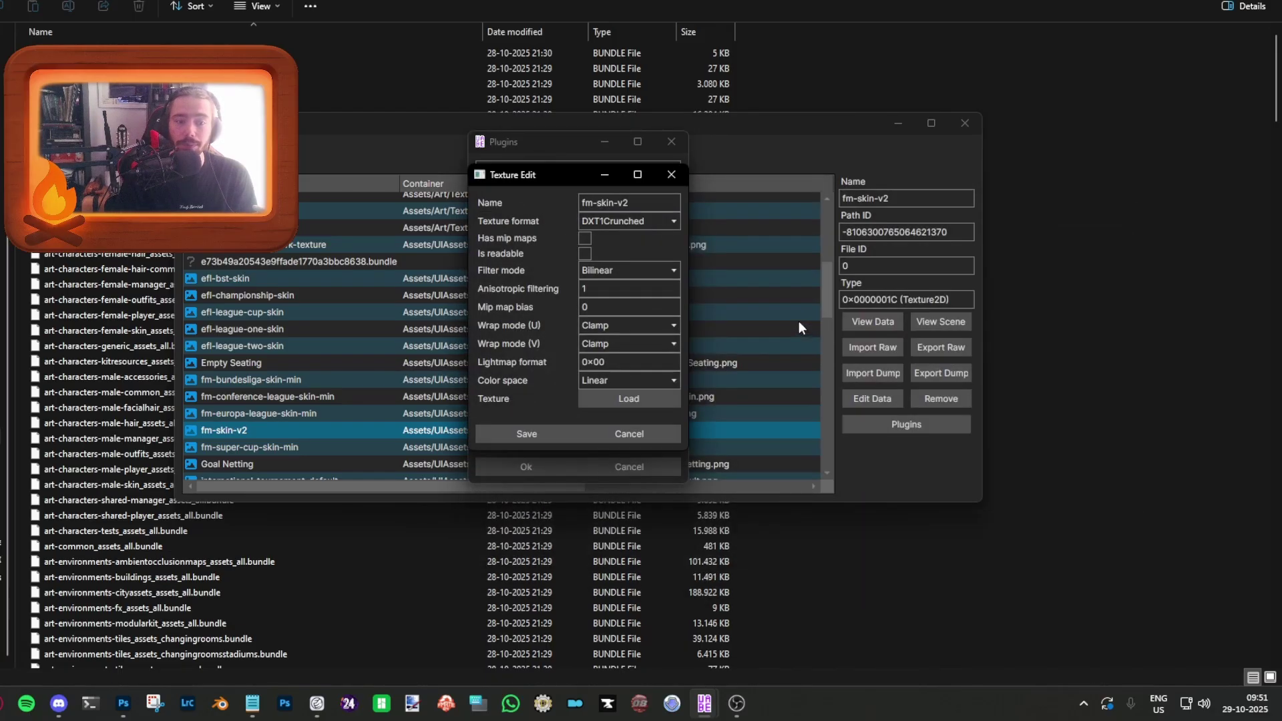
pyautogui.click(518, 459)
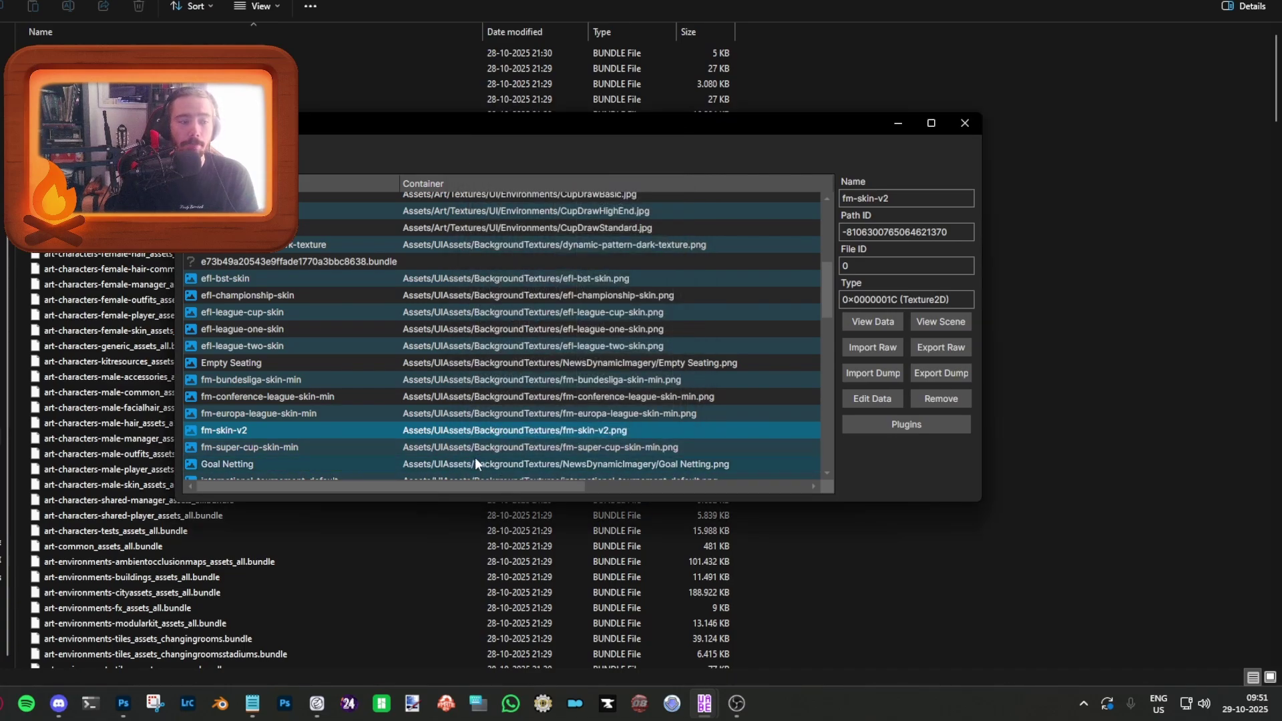
# Step: Replace the Sky Bet Championship texture with the edited Sky Bet Championship PNG using the Edit texture plugin and save the edit
pyautogui.scroll(-3, 461, 448)
pyautogui.scroll(-9, 267, 368)
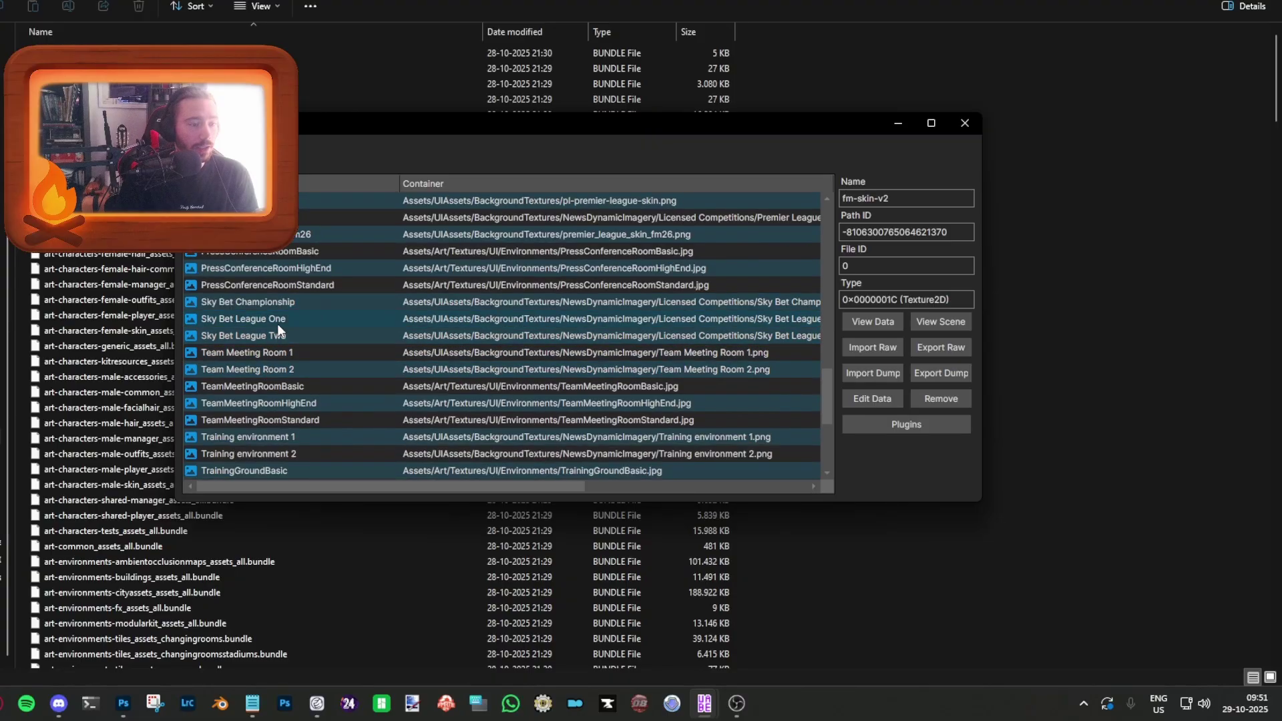
pyautogui.click(287, 303)
pyautogui.click(893, 426)
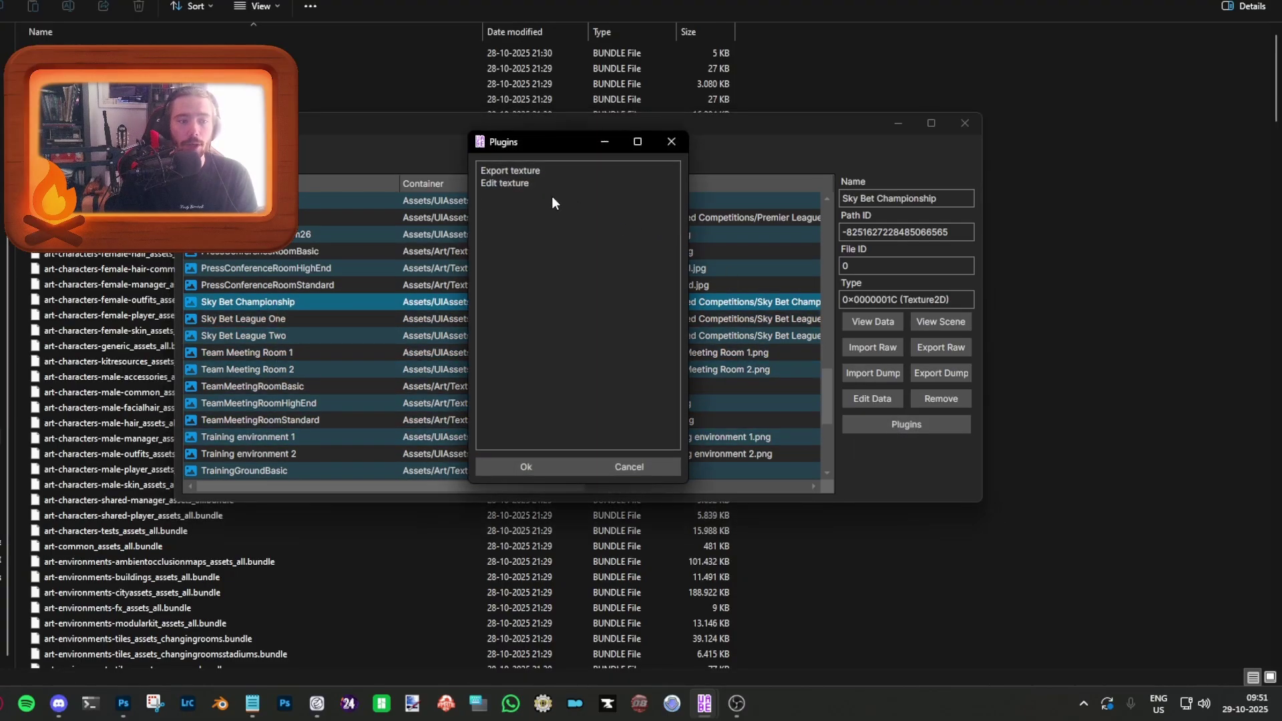
pyautogui.click(528, 183)
pyautogui.click(531, 460)
pyautogui.click(654, 407)
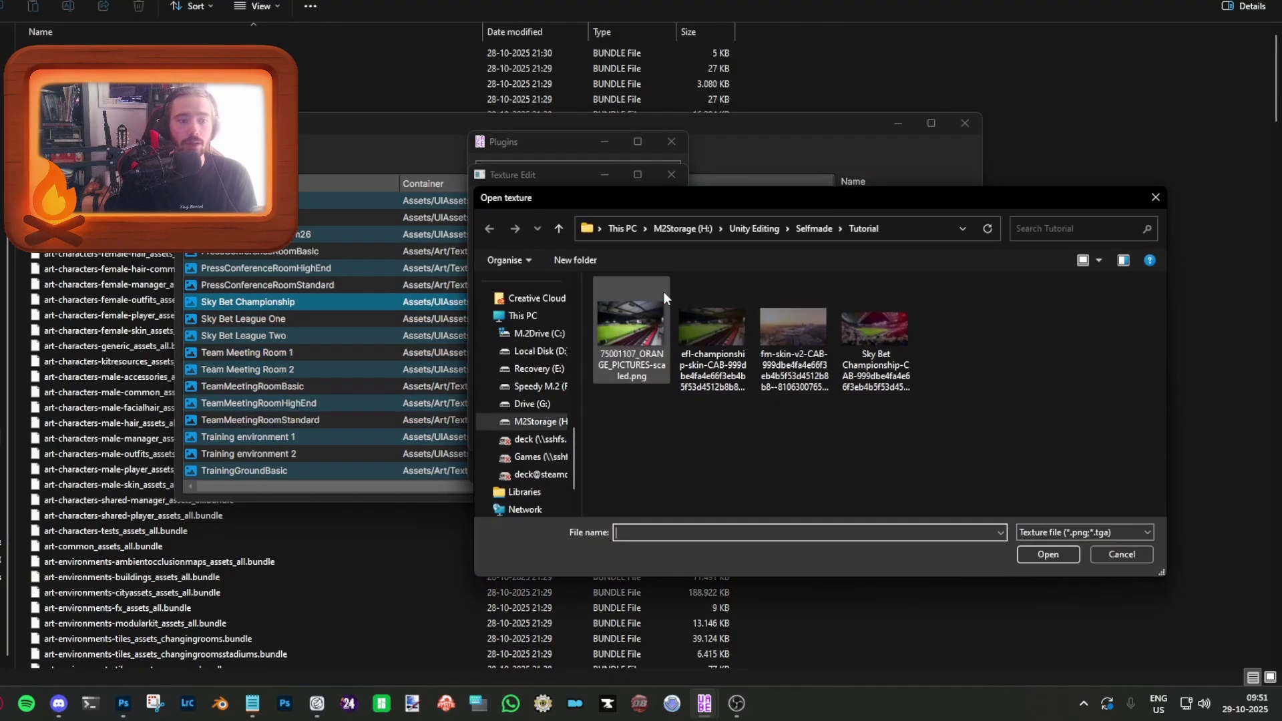
pyautogui.doubleClick(883, 314)
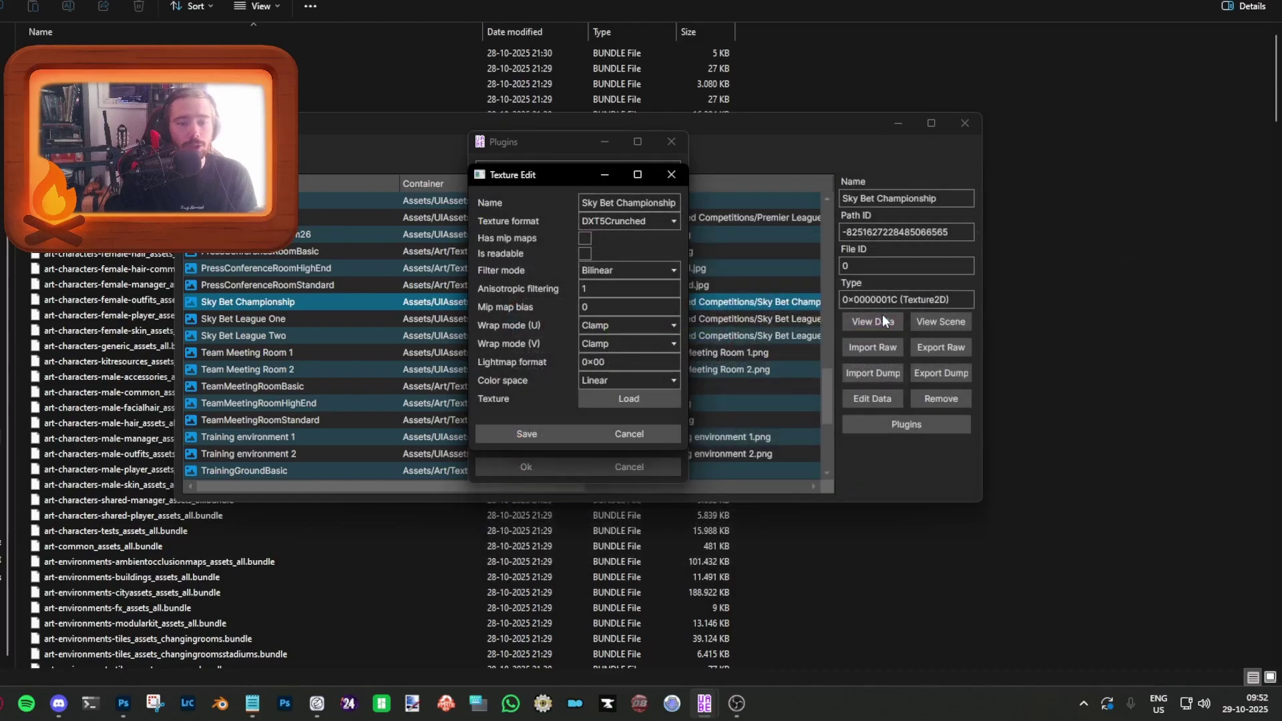
pyautogui.click(532, 427)
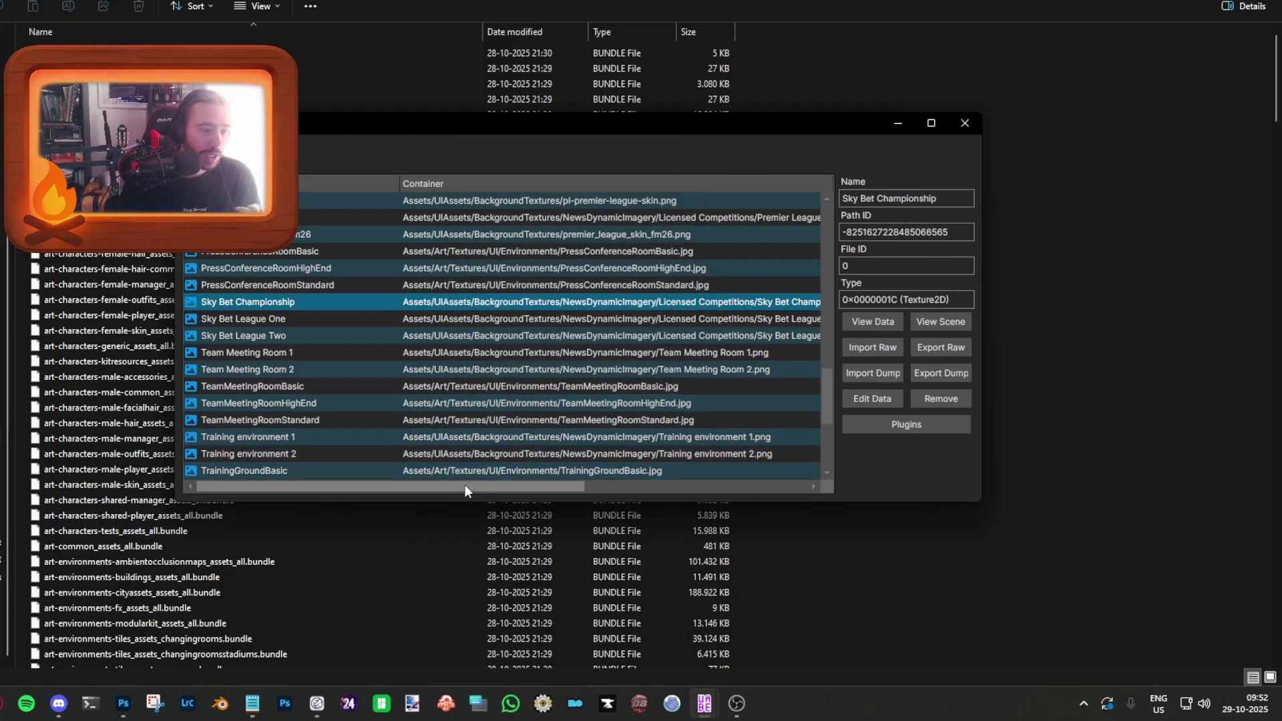
# Step: Check the Modified markers for the three replaced textures and save the assets file
pyautogui.moveTo(350, 486); pyautogui.dragTo(608, 490)
pyautogui.scroll(5, 776, 299)
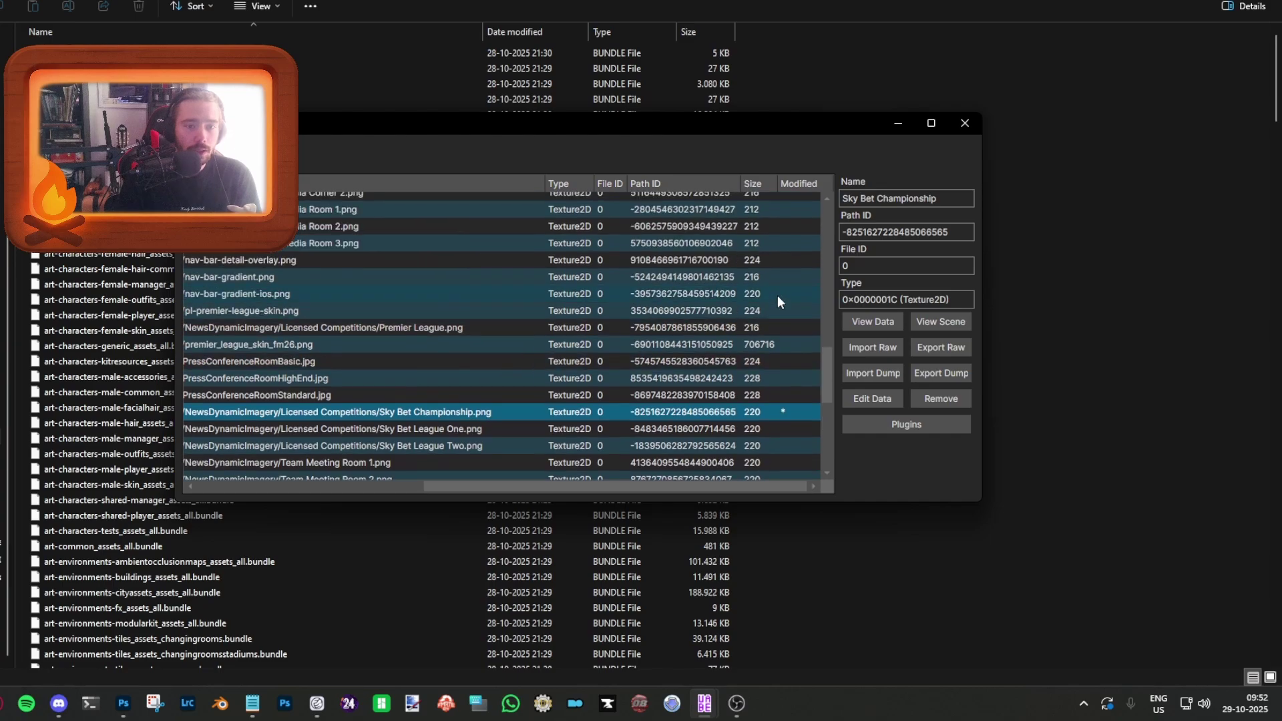
pyautogui.scroll(3, 782, 307)
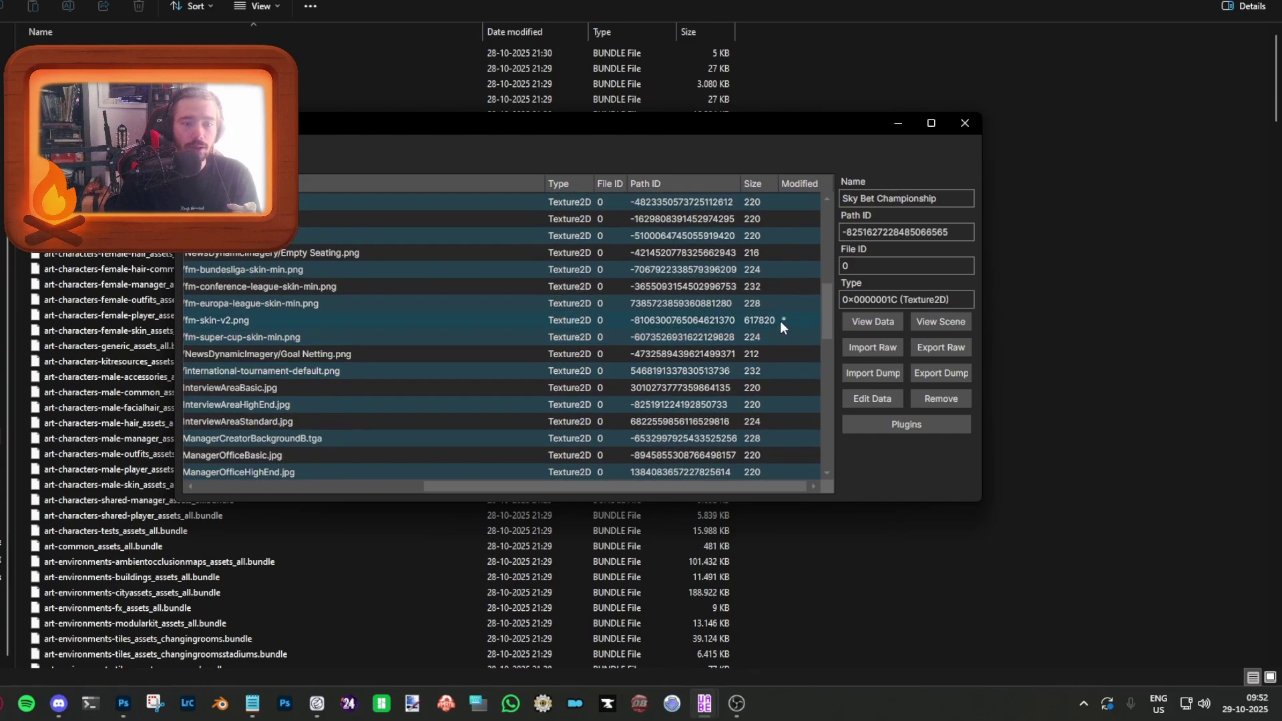
pyautogui.scroll(4, 790, 315)
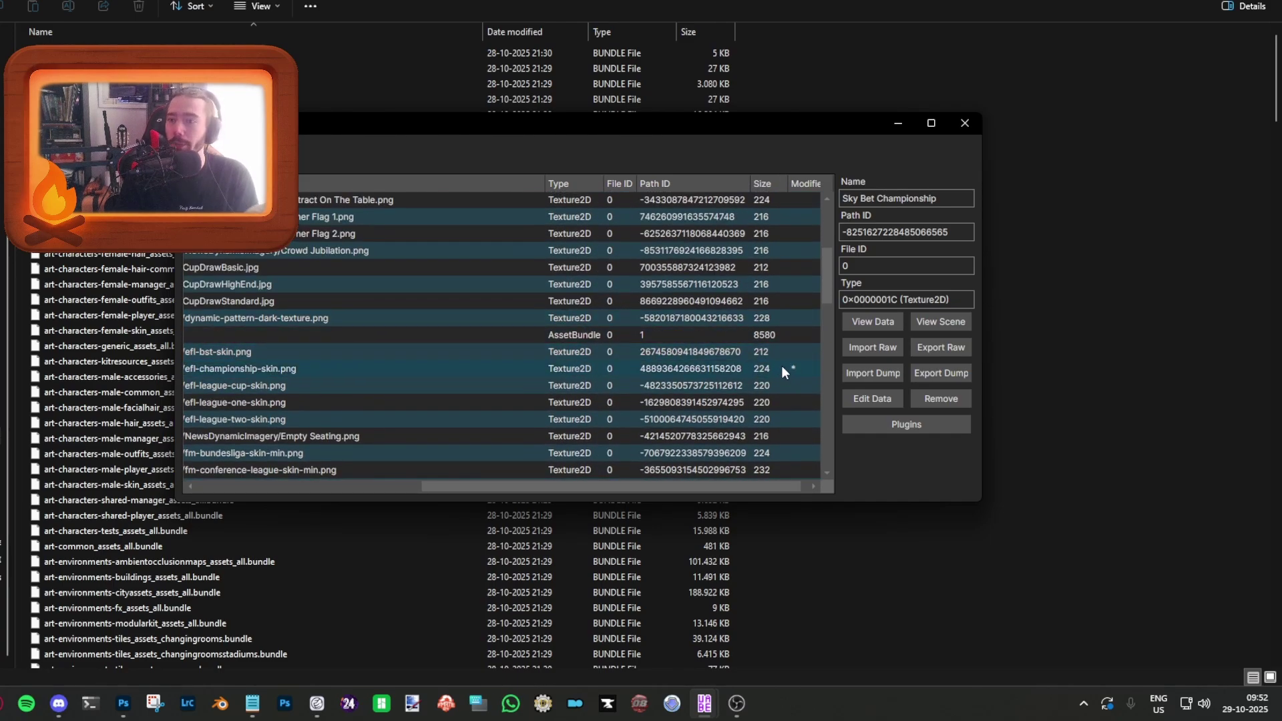
pyautogui.click(191, 142)
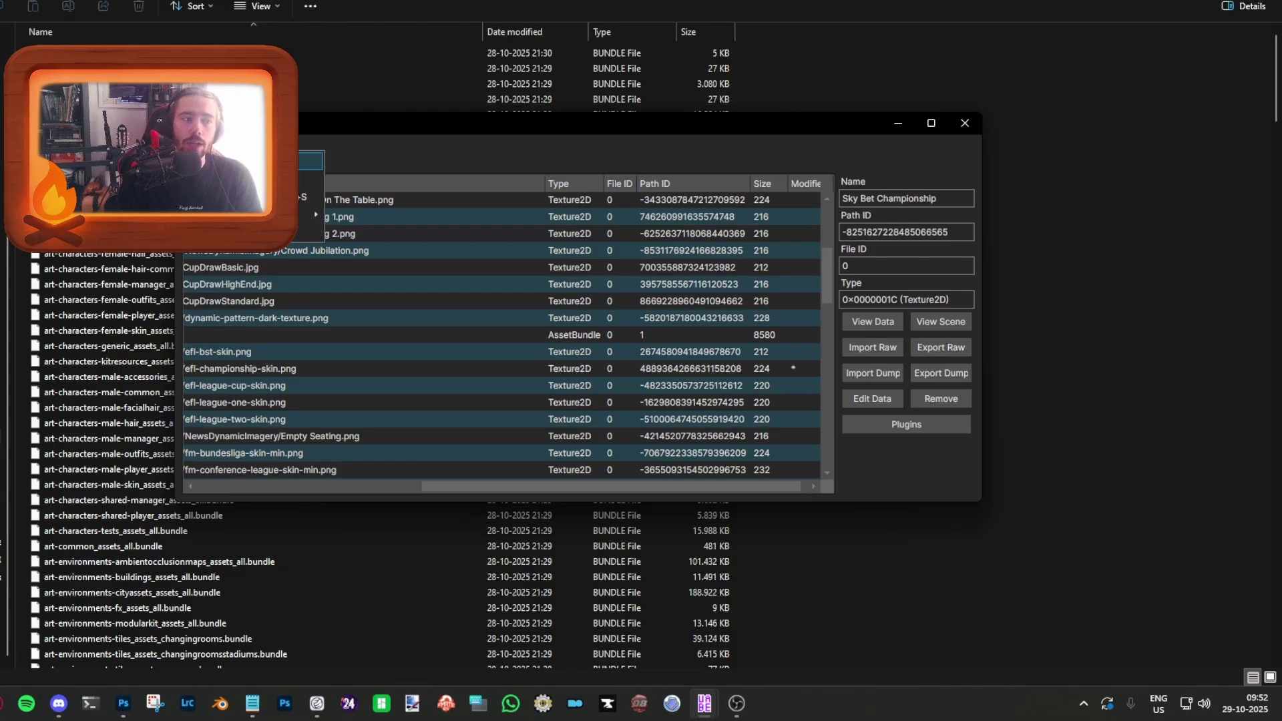
pyautogui.click(310, 178)
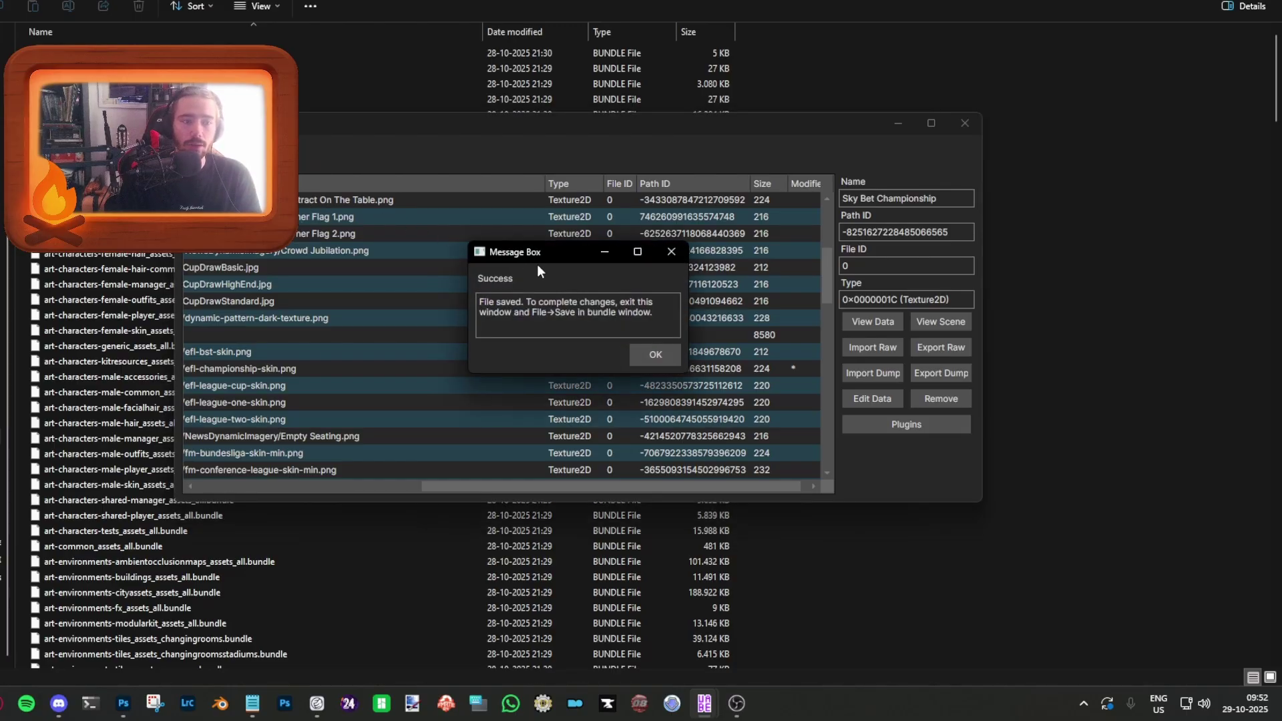
pyautogui.moveTo(479, 302); pyautogui.dragTo(657, 314)
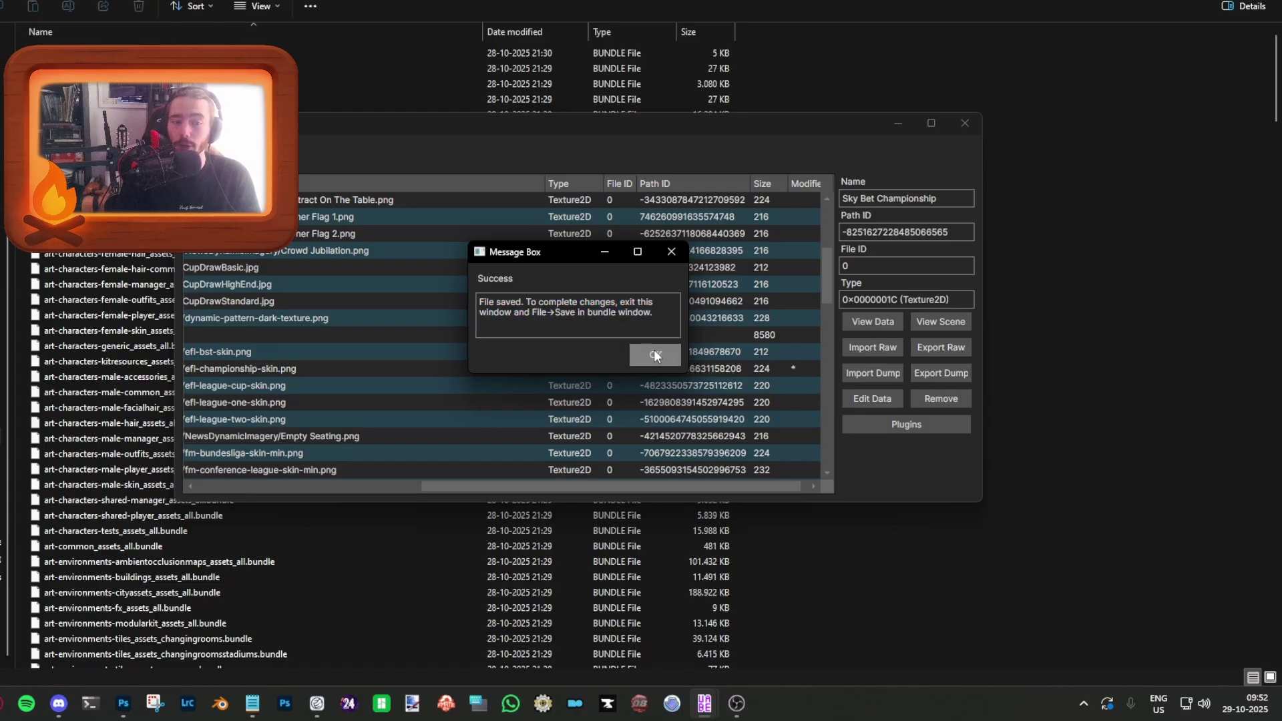
pyautogui.click(655, 355)
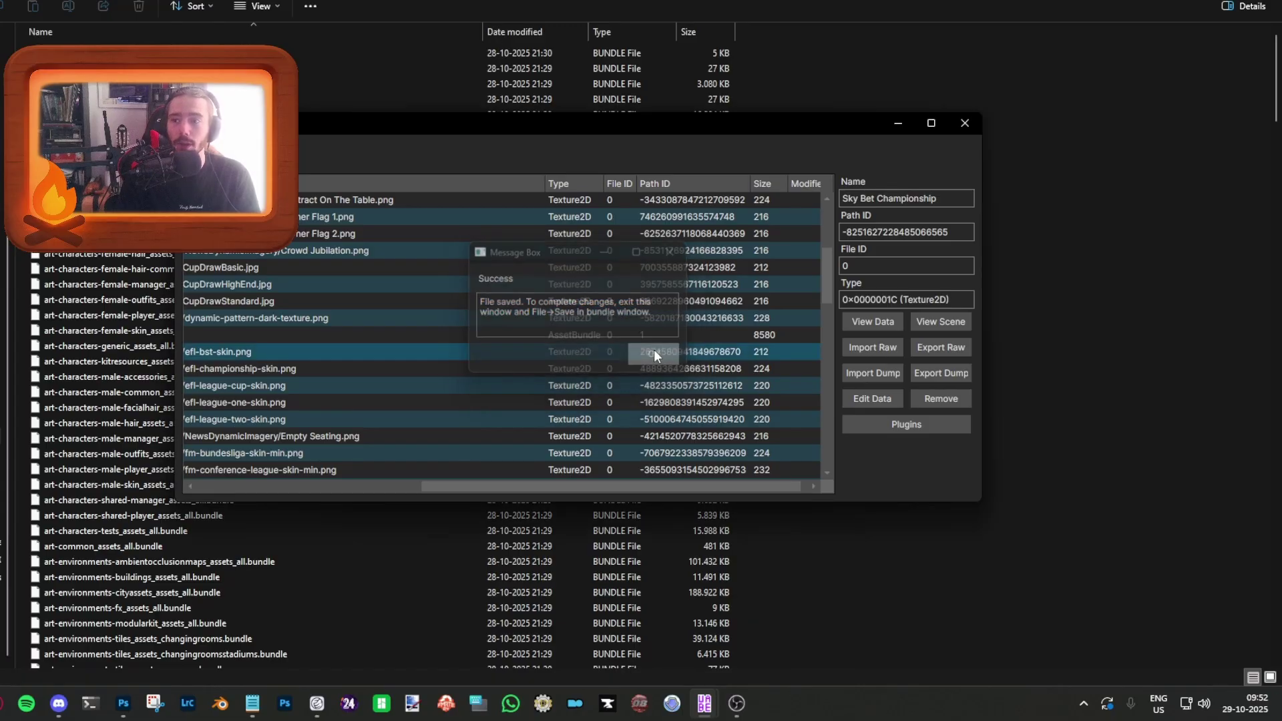
# Step: Close the asset list window and save ui-backgrounds_assets_common.bundle
pyautogui.click(963, 123)
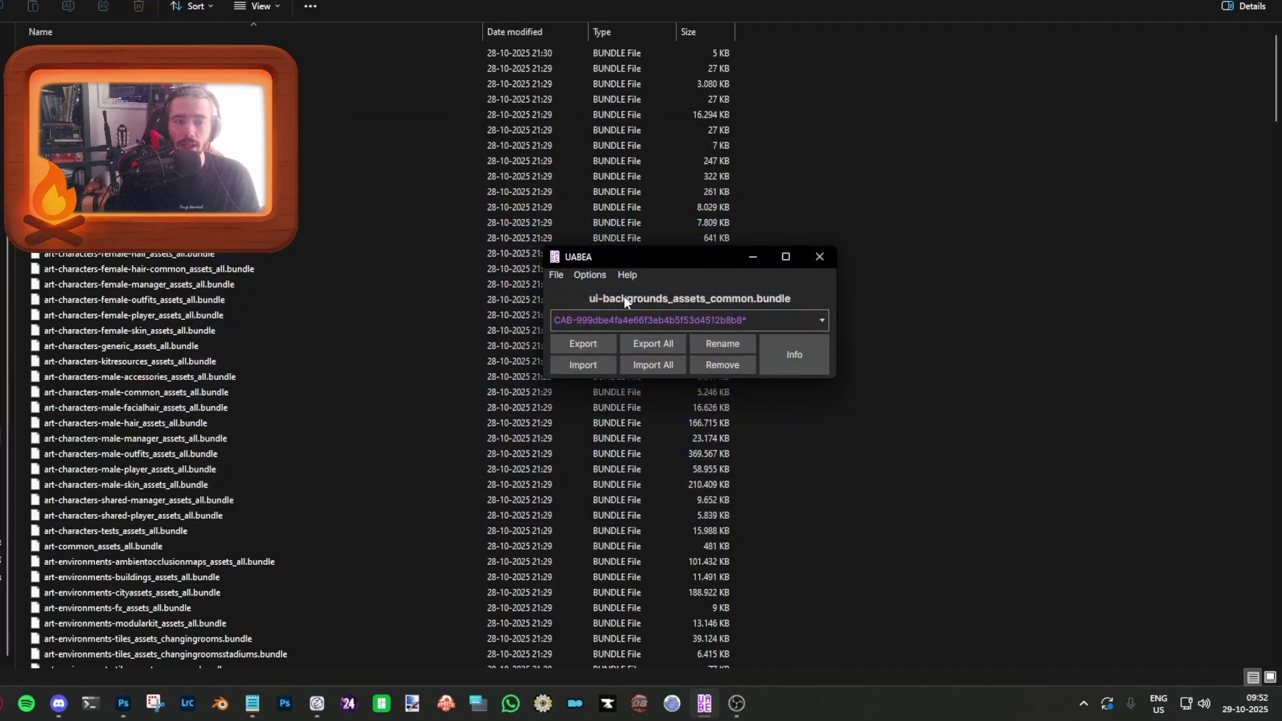
pyautogui.click(561, 282)
pyautogui.click(579, 345)
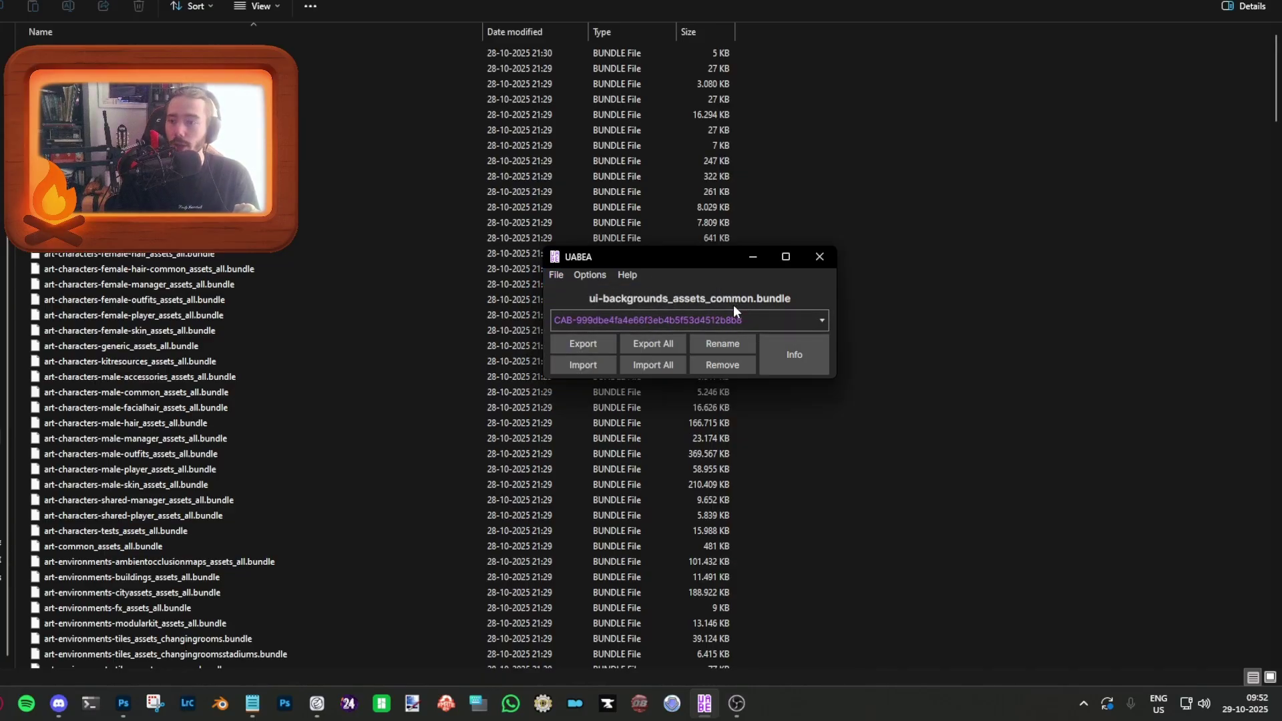
# Step: Select the most recently modified bundle in the game's bundle folder and close the UABEA bundle window
pyautogui.click(532, 32)
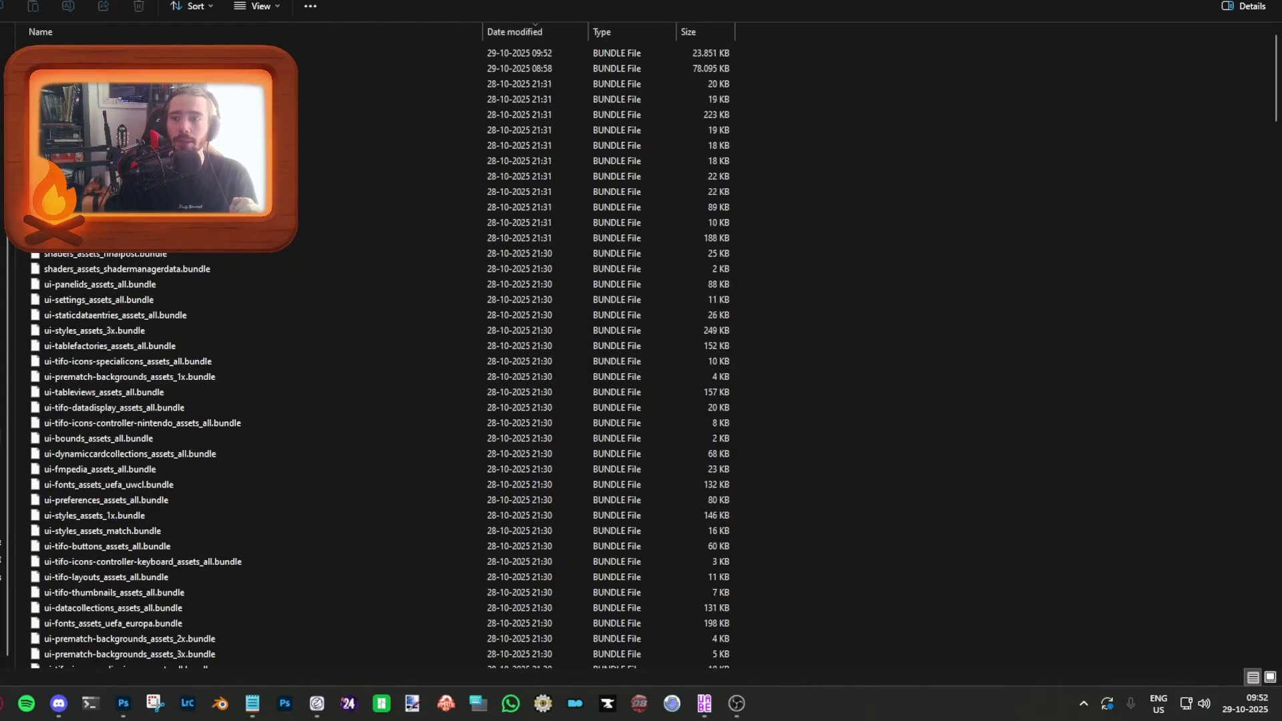
pyautogui.click(388, 53)
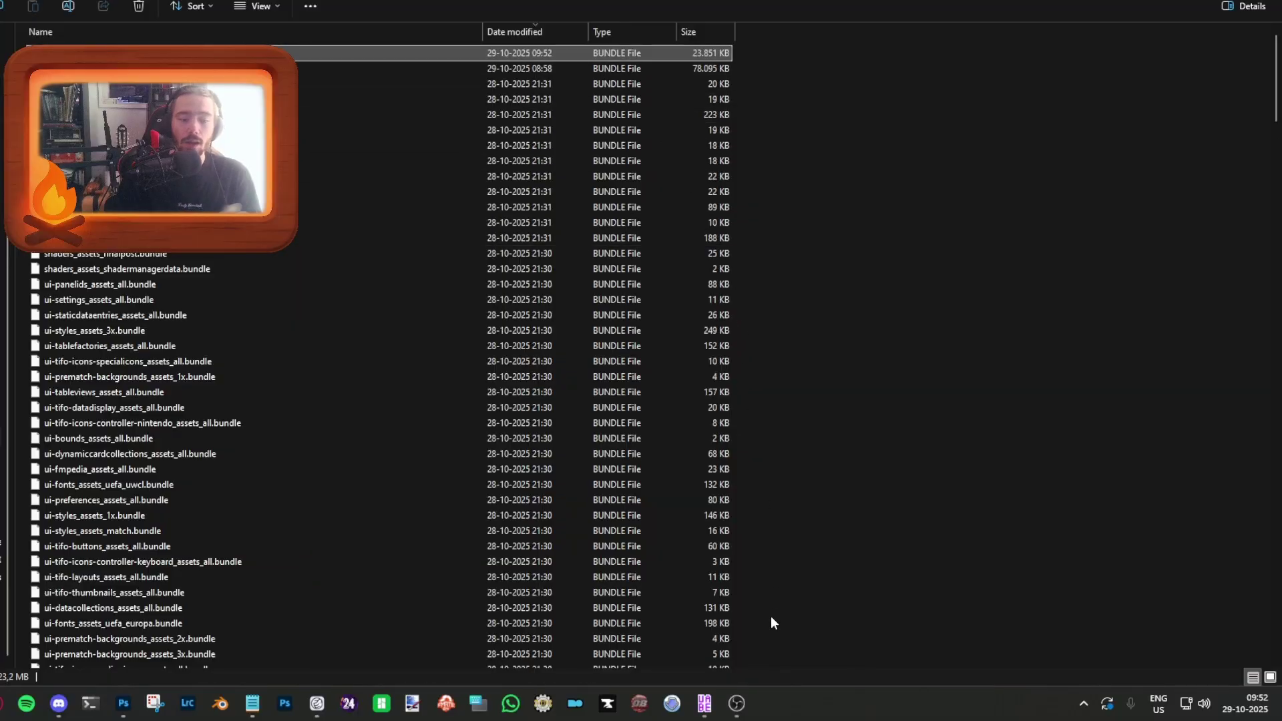
pyautogui.moveTo(708, 713)
pyautogui.click(725, 655)
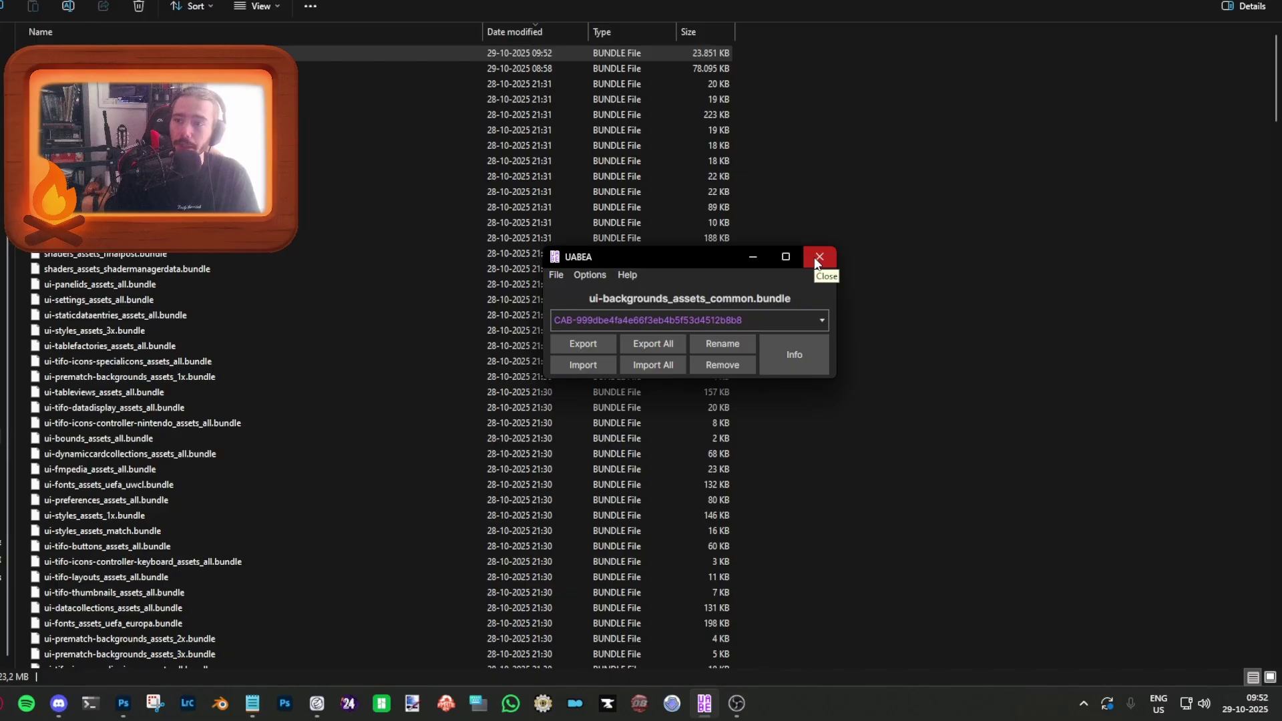
pyautogui.click(815, 260)
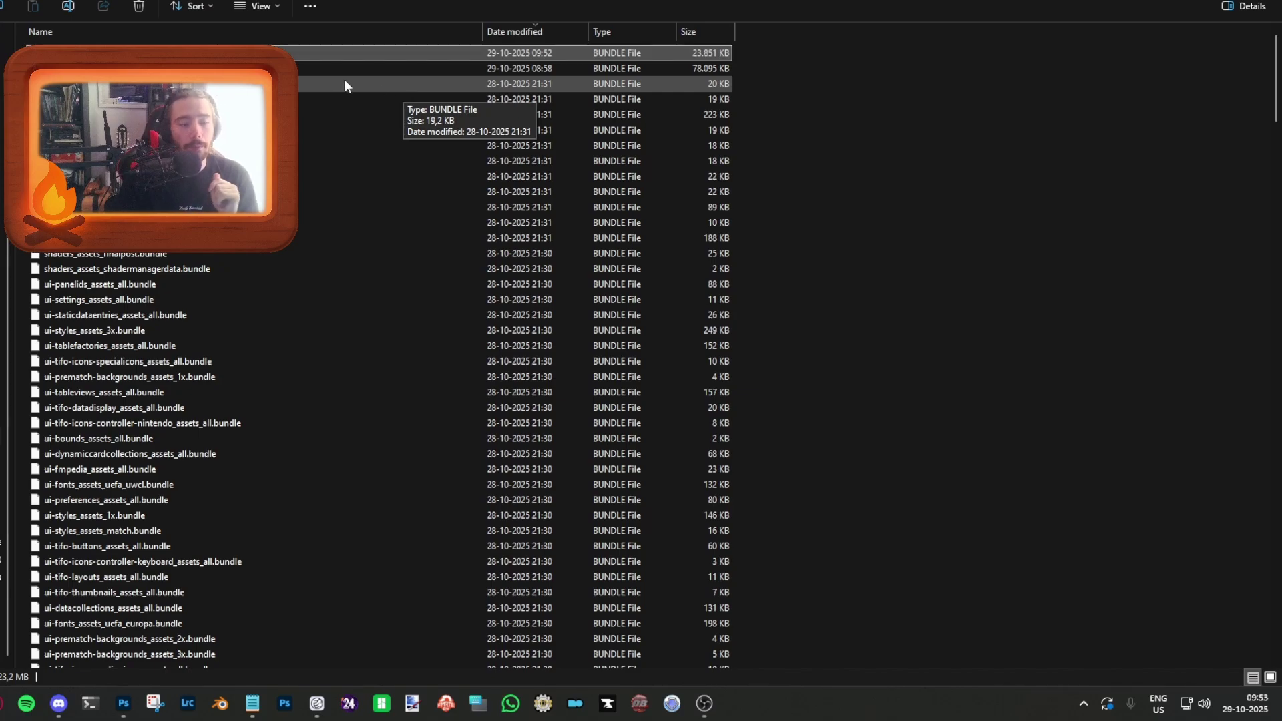
# Step: Switch to the Tutorial folder and delete the Birdseye, dynamic-pattern-dark-texture, pl-premier-league-skin and premier_league_skin_fm26 PNGs
pyautogui.hotkey('alt', 'Tab')
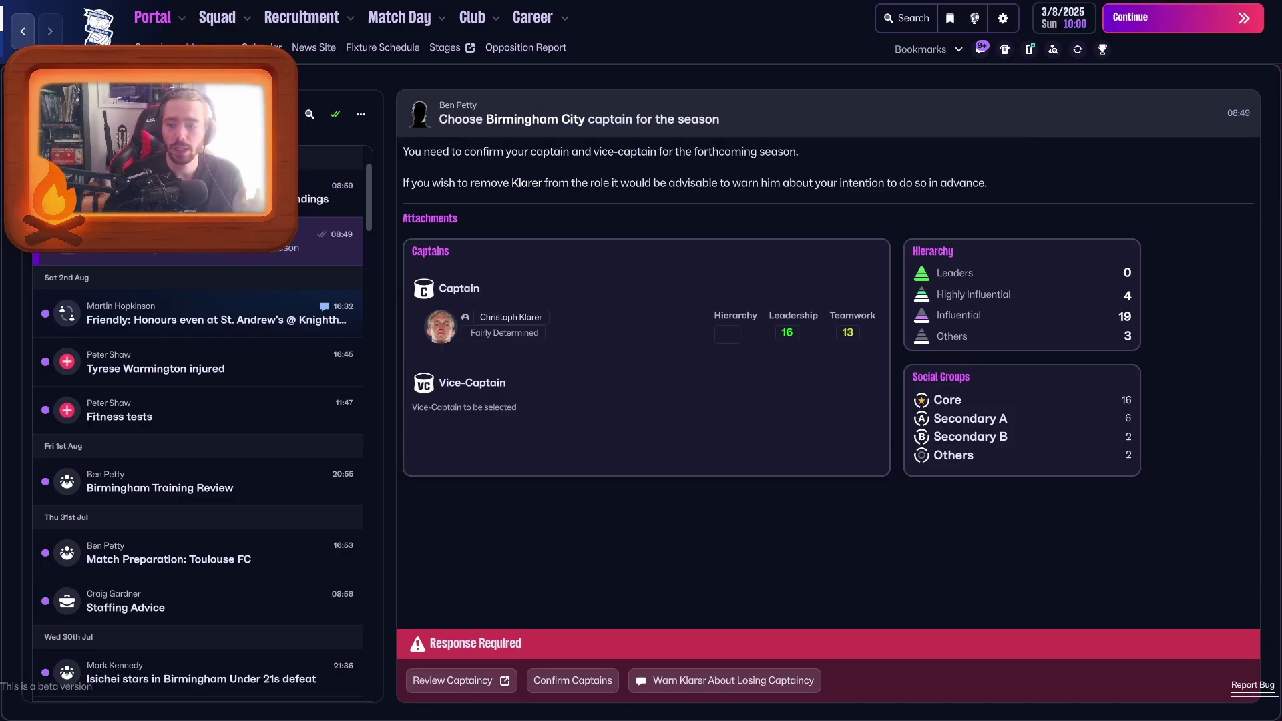
pyautogui.hotkey('alt', 'Tab')
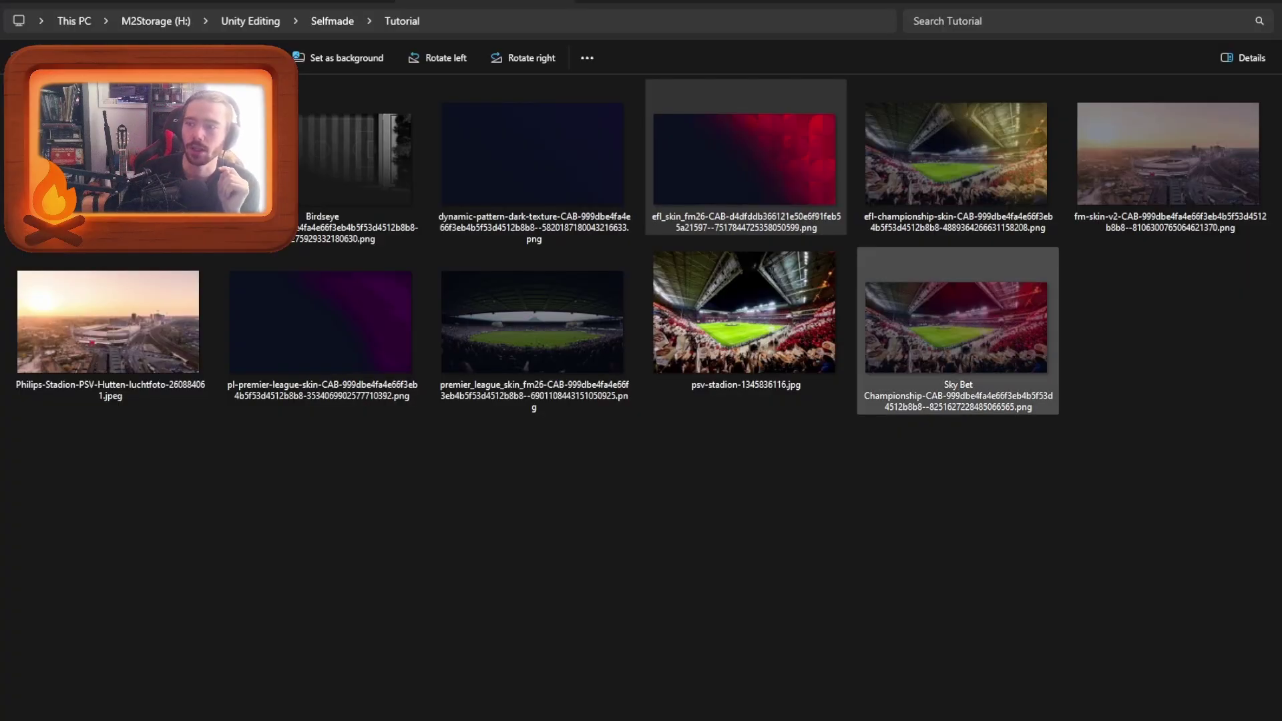
pyautogui.keyDown('ctrl'); pyautogui.click(326, 348); pyautogui.keyUp('ctrl')
pyautogui.keyDown('ctrl'); pyautogui.click(523, 183); pyautogui.keyUp('ctrl')
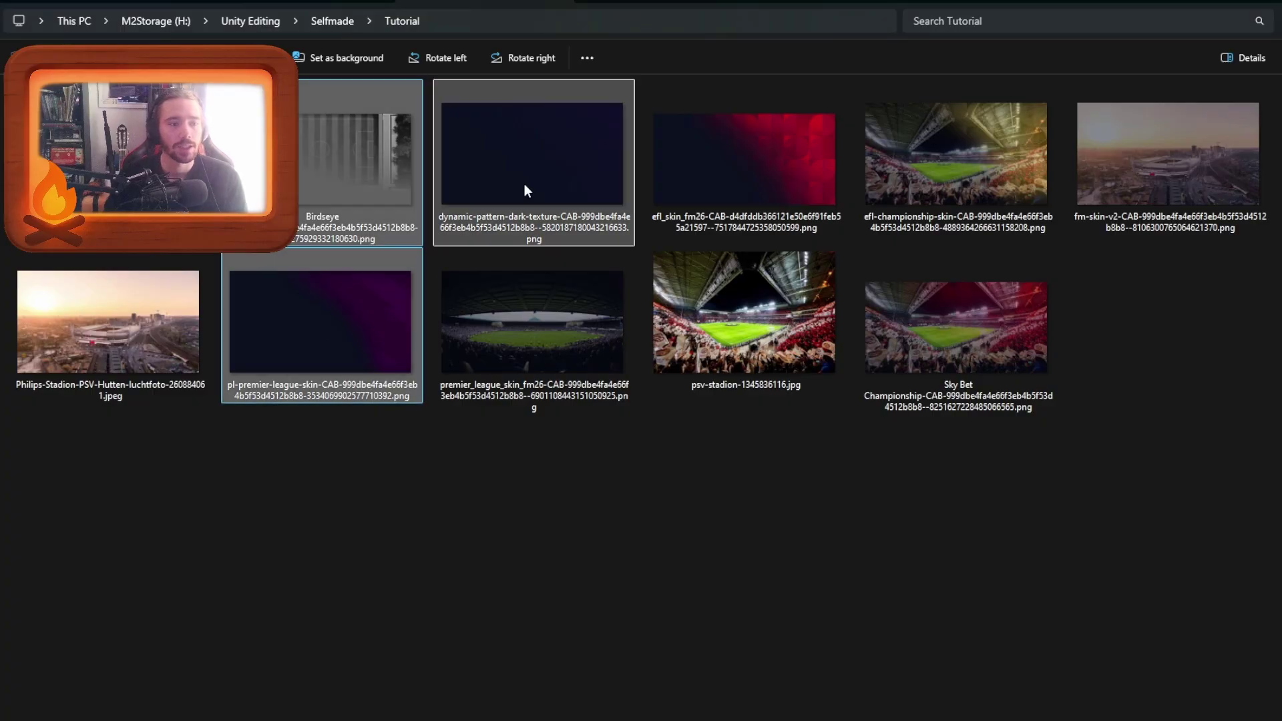
pyautogui.press('Delete')
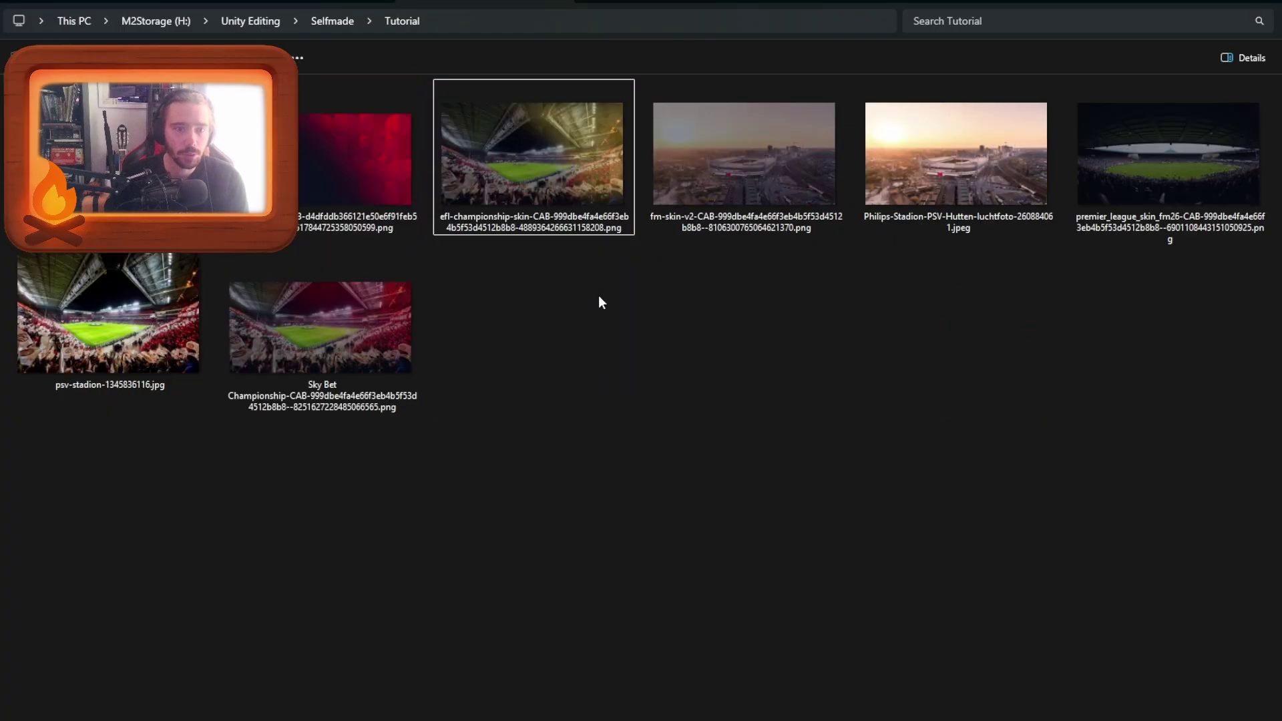
pyautogui.click(1155, 185)
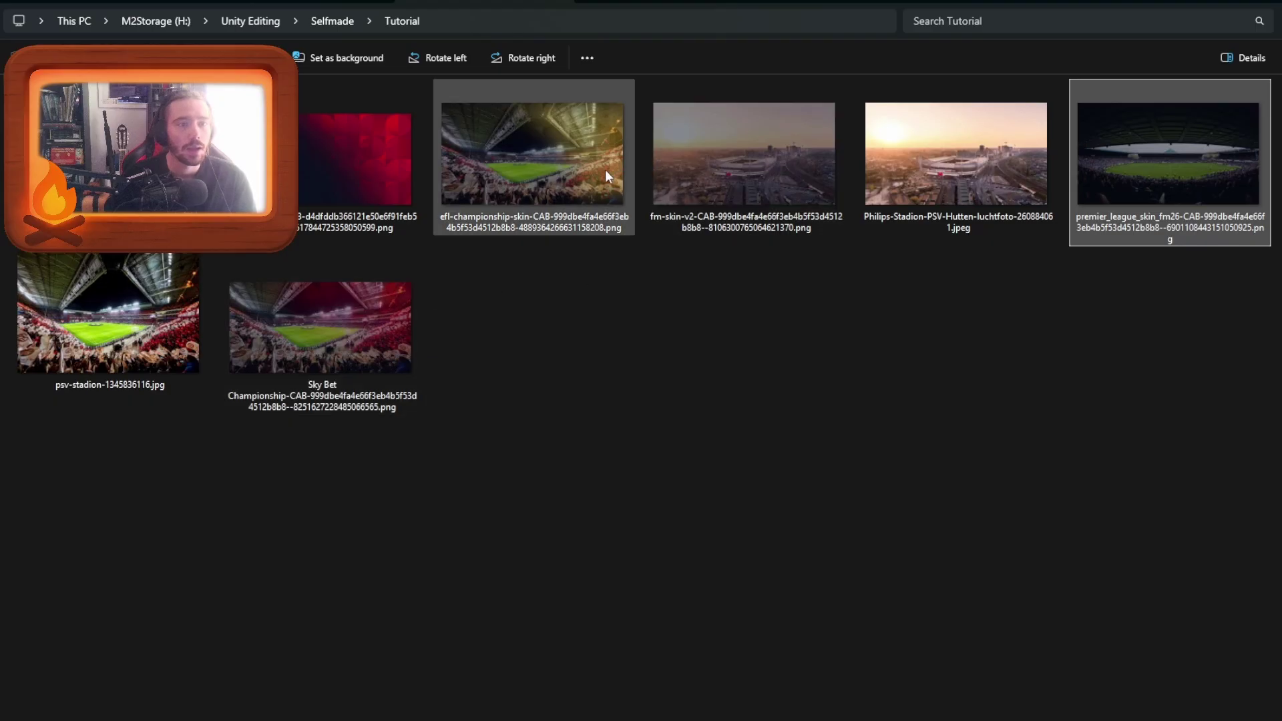
pyautogui.press('Delete')
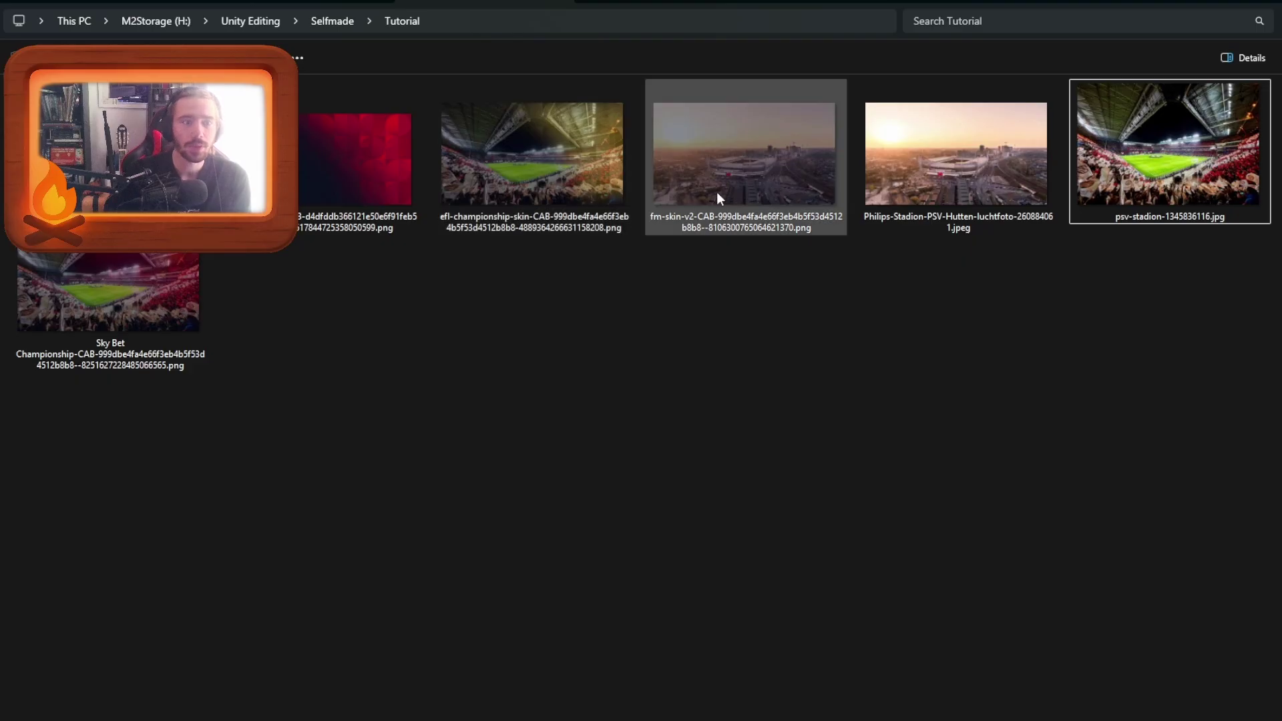
pyautogui.click(527, 228)
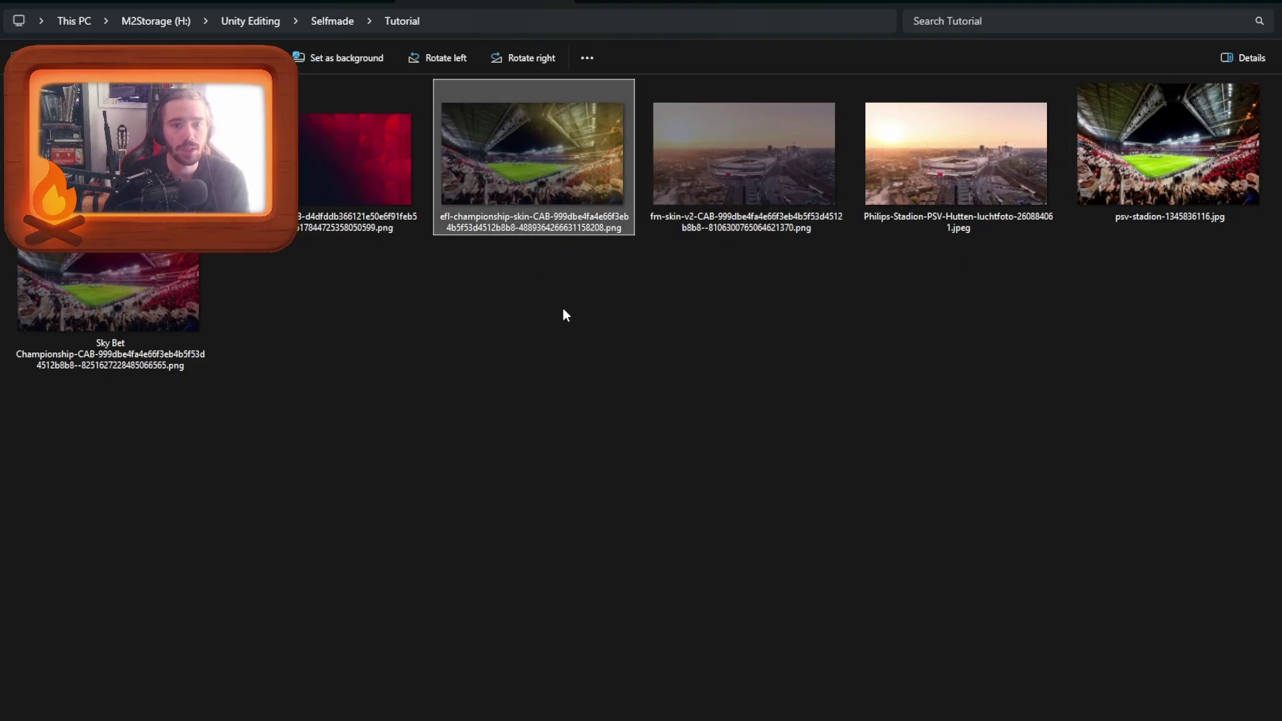
pyautogui.click(727, 176)
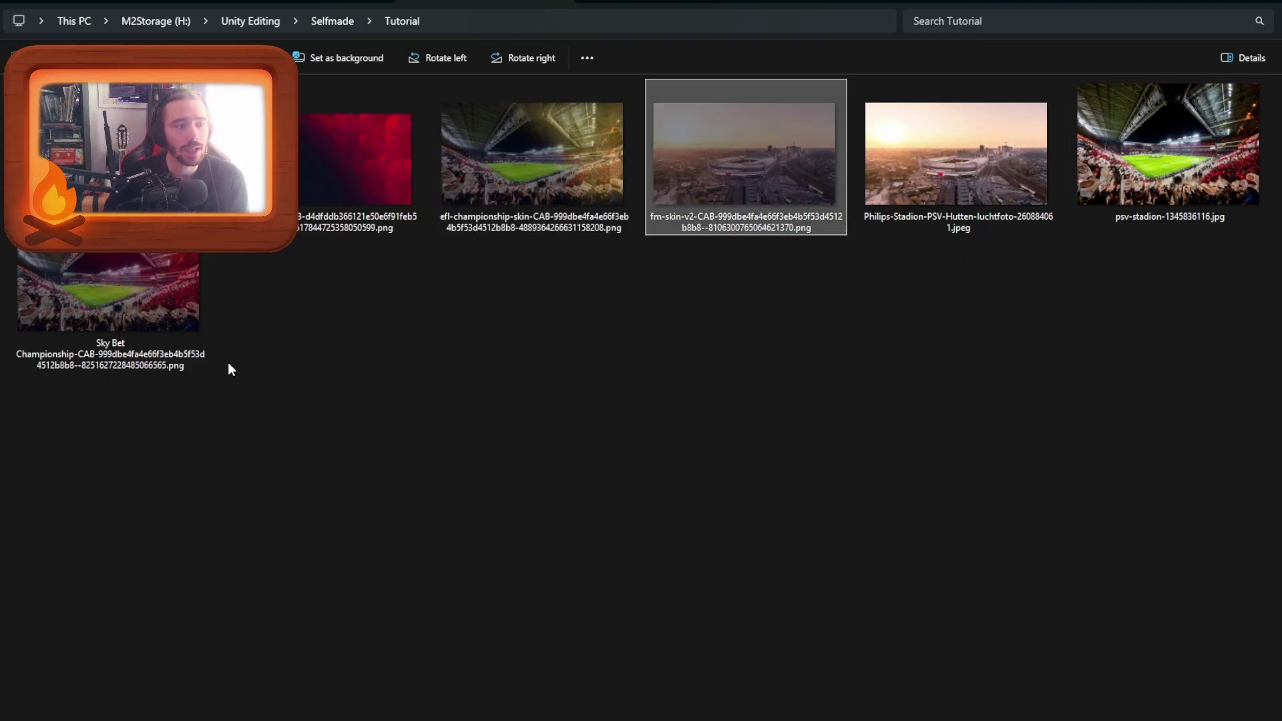
pyautogui.click(53, 263)
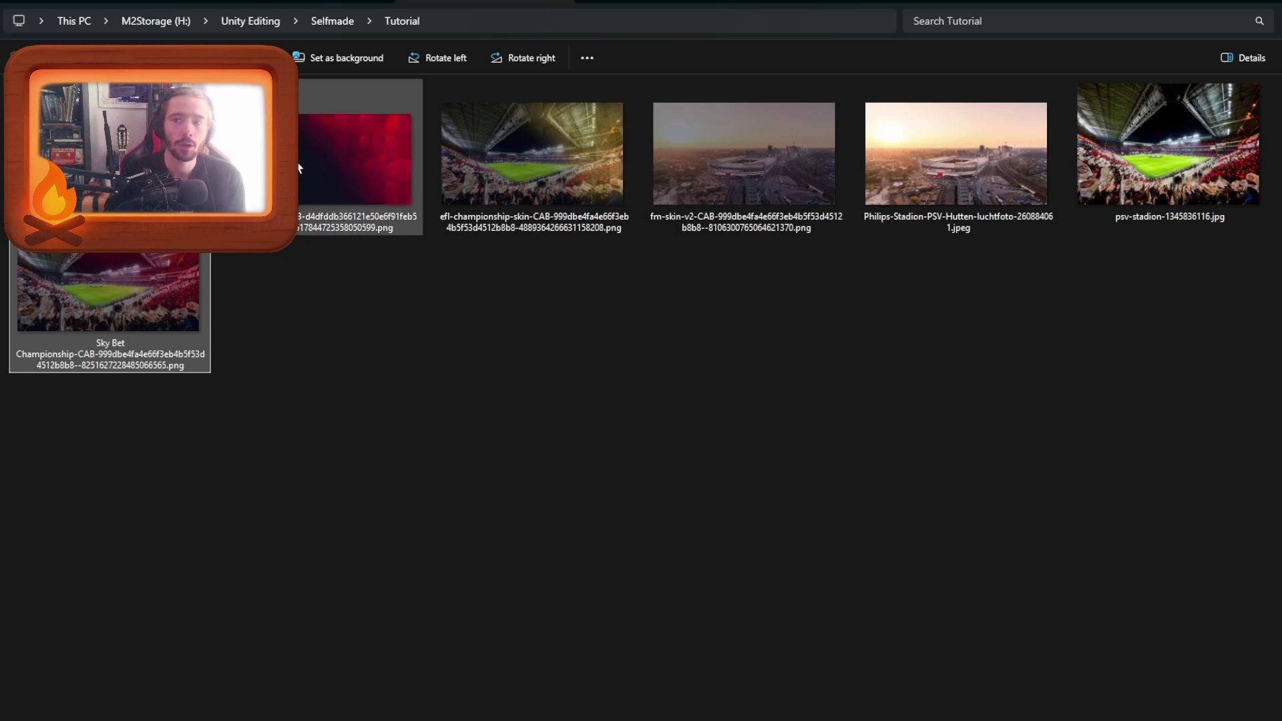
pyautogui.click(298, 186)
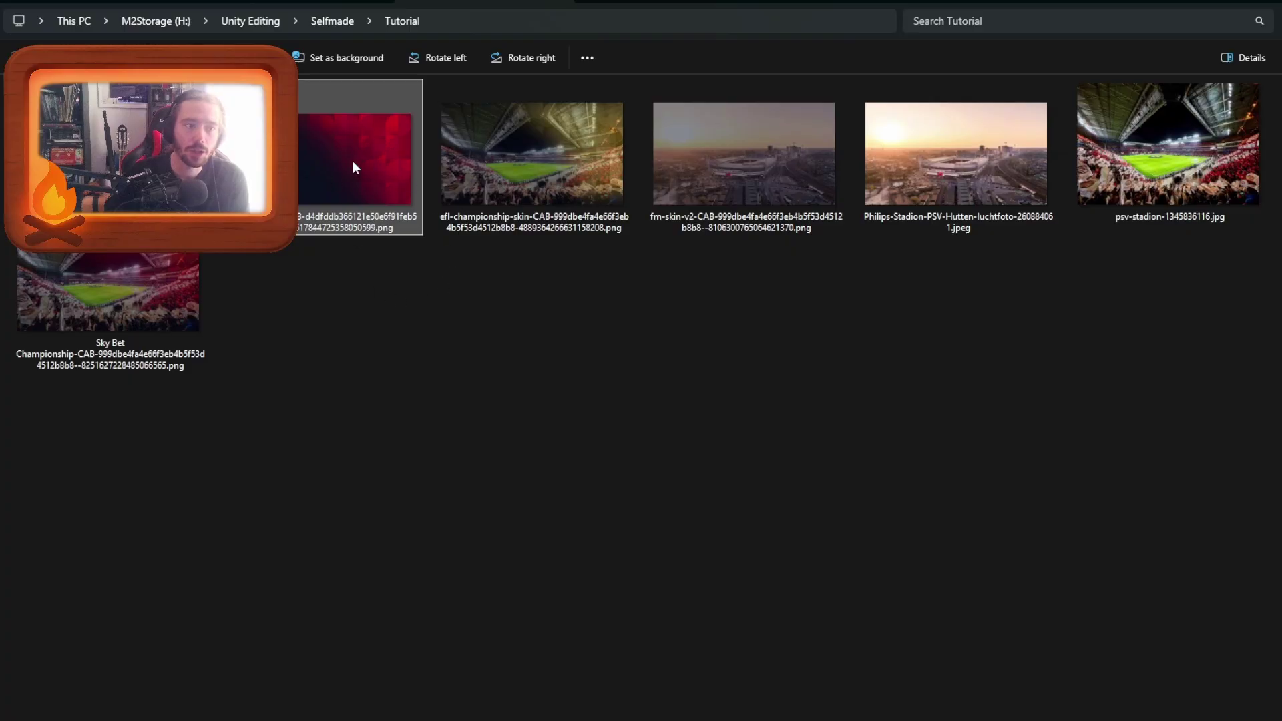
pyautogui.click(383, 323)
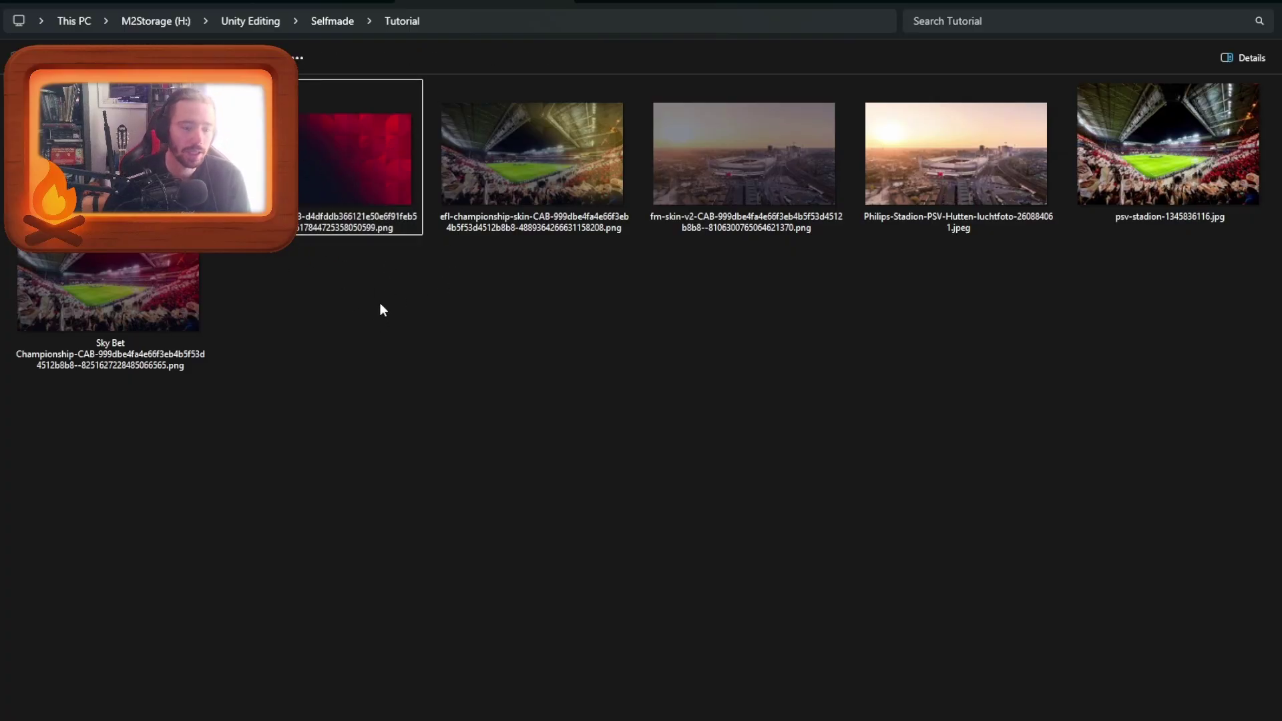
# Step: Switch to the game's bundle folder, load ui-backgrounds_assets_.bundle into UABEA and open the plugins for the efl_skin_fm26 texture
pyautogui.click(731, 719)
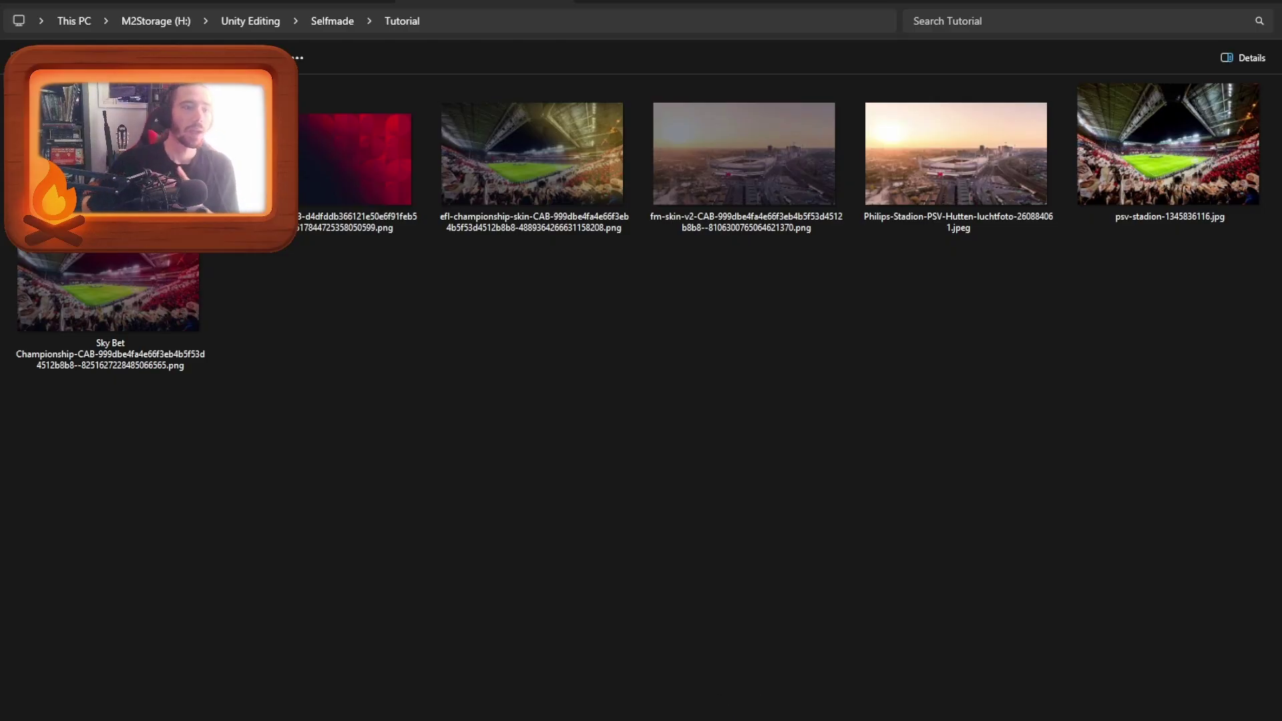
pyautogui.hotkey('ctrl', 'Tab')
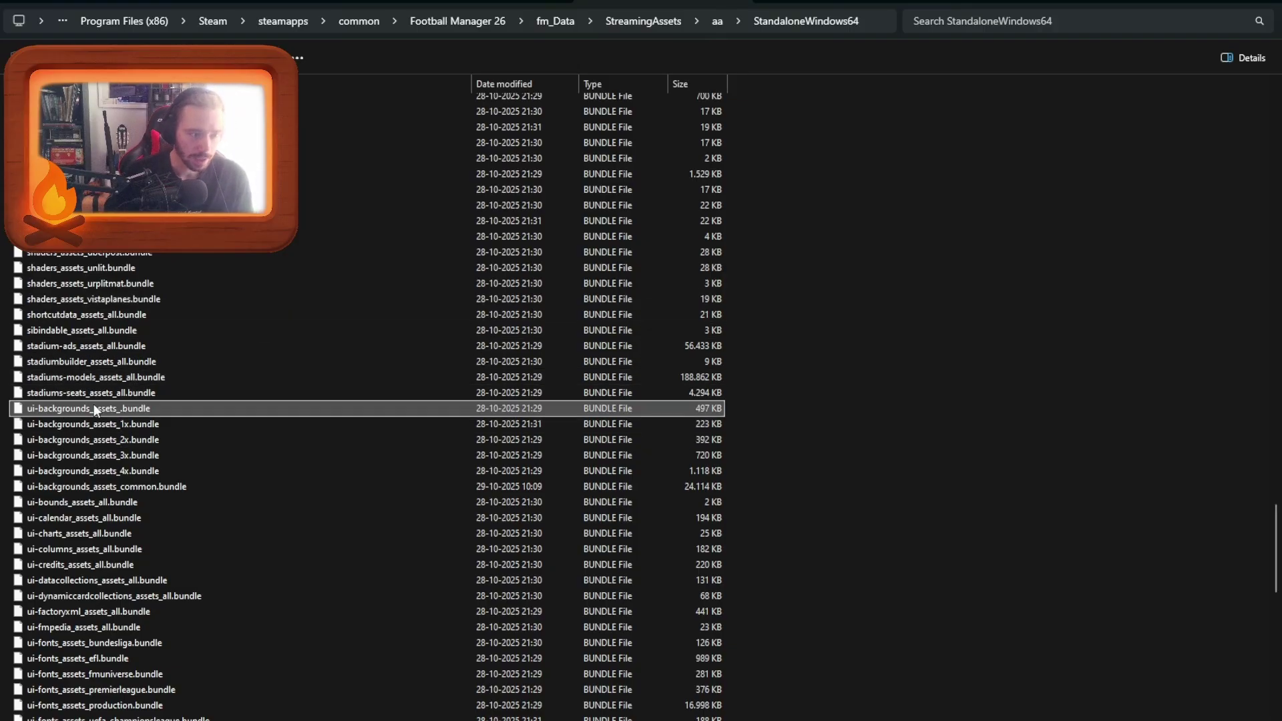
pyautogui.click(687, 696)
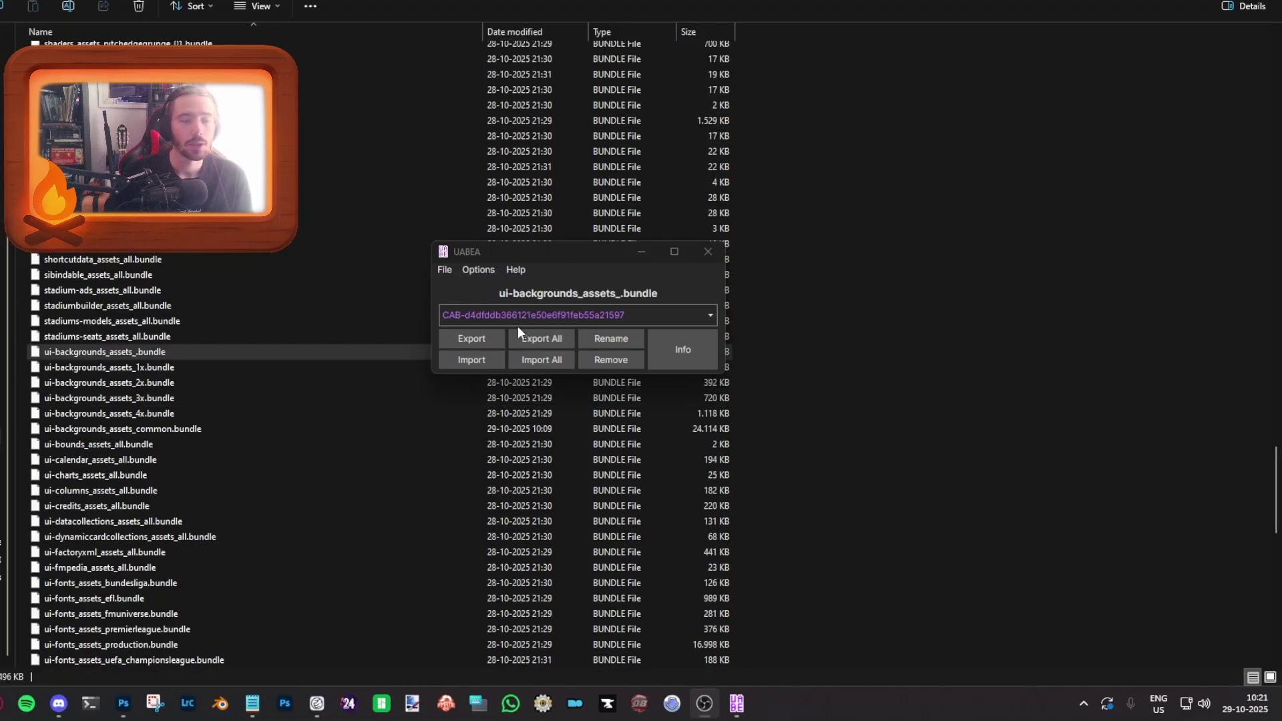
pyautogui.click(679, 343)
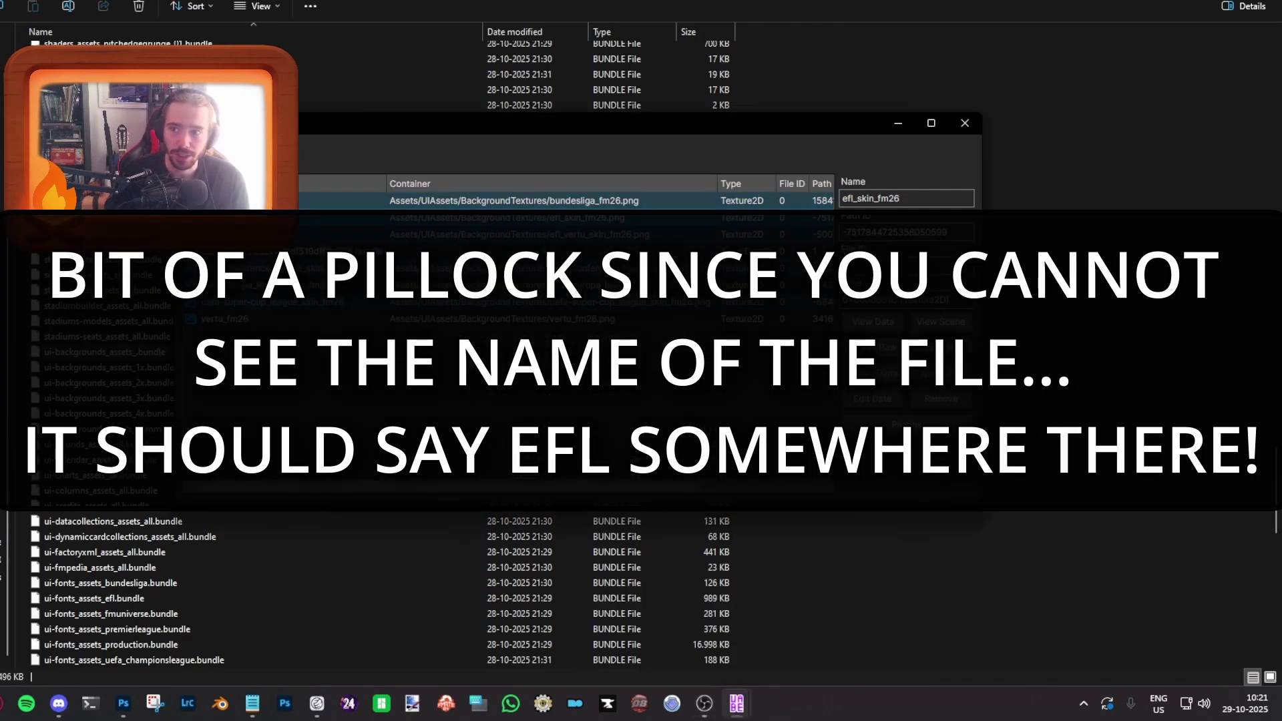
pyautogui.click(907, 425)
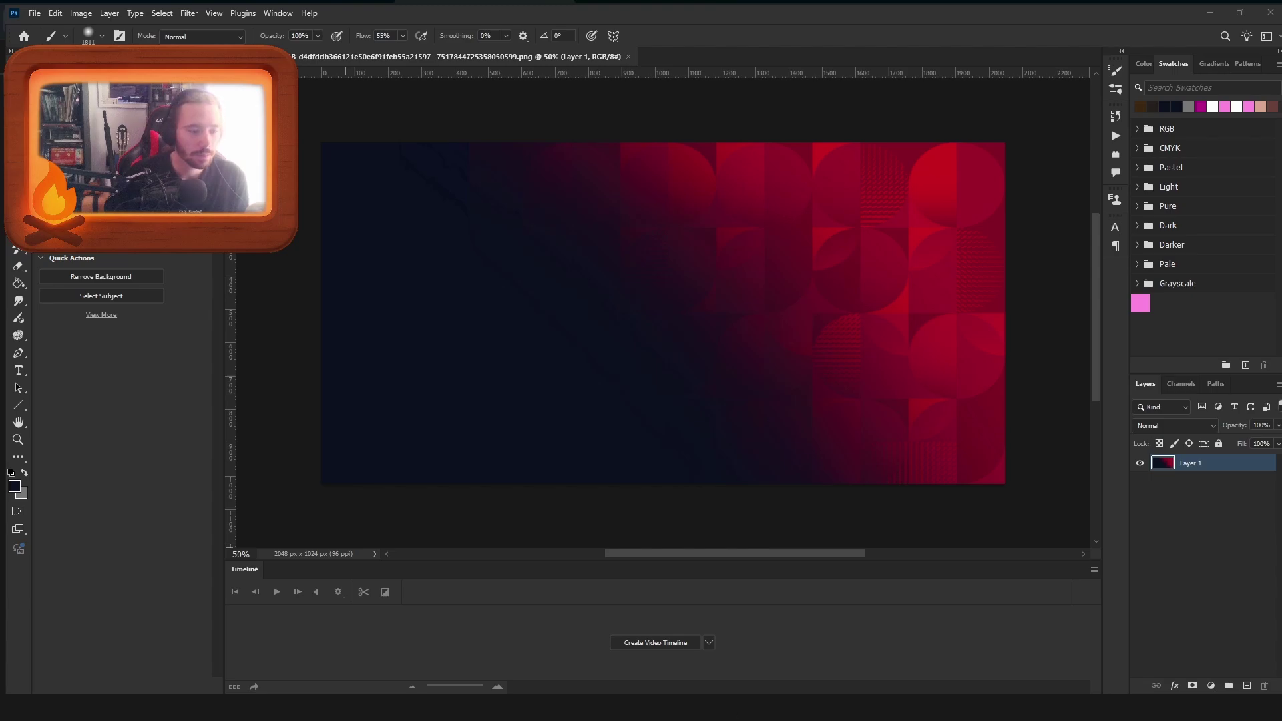
pyautogui.moveTo(345, 430); pyautogui.dragTo(402, 432)
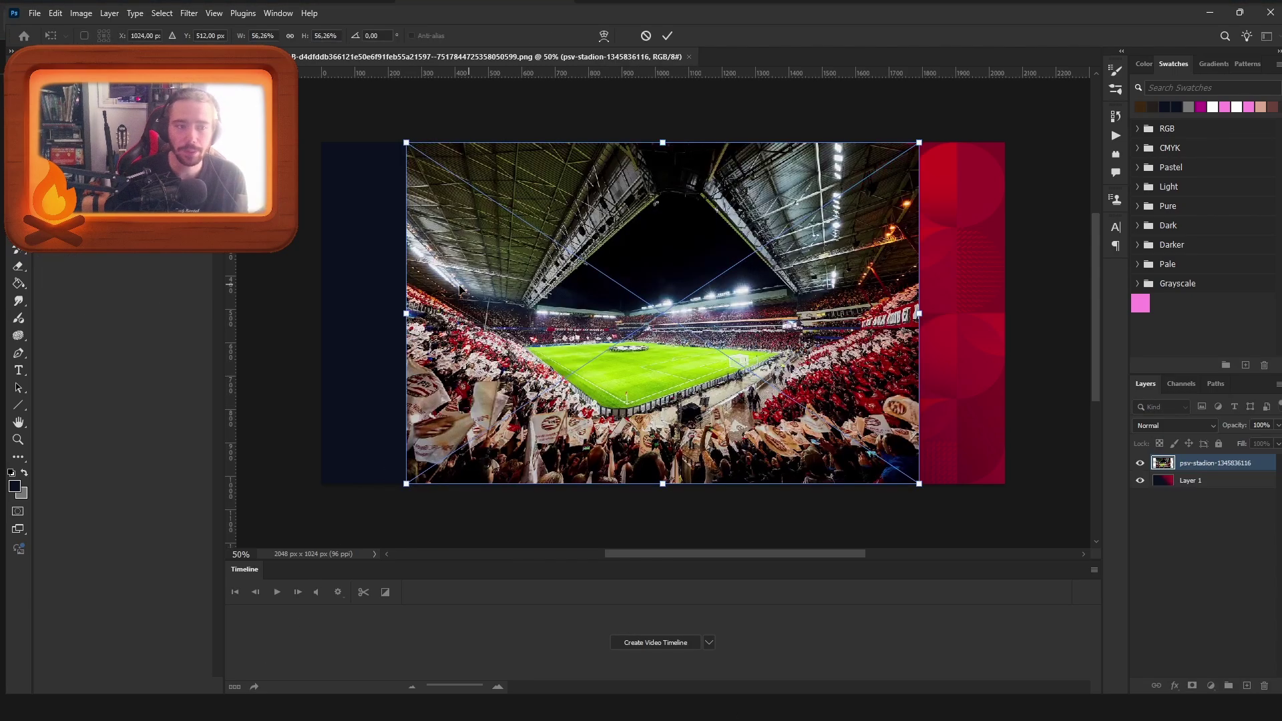
pyautogui.moveTo(405, 313); pyautogui.dragTo(321, 313)
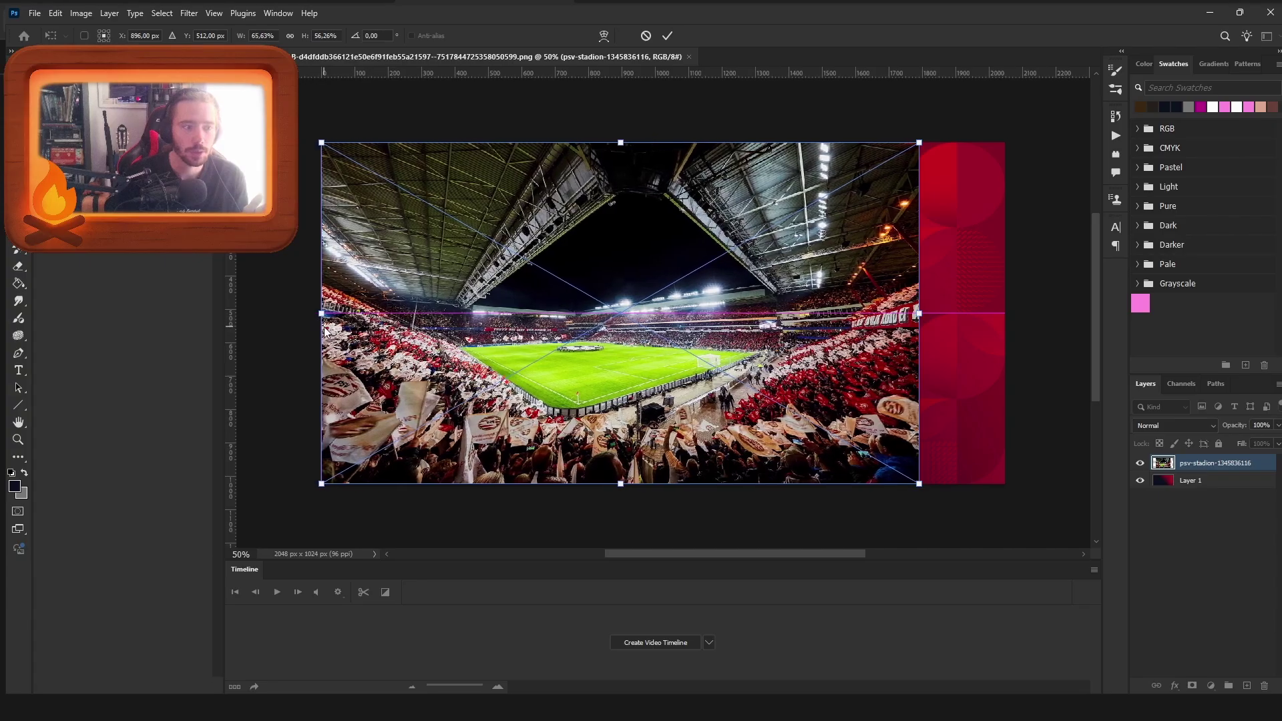
pyautogui.moveTo(919, 314); pyautogui.dragTo(1005, 314)
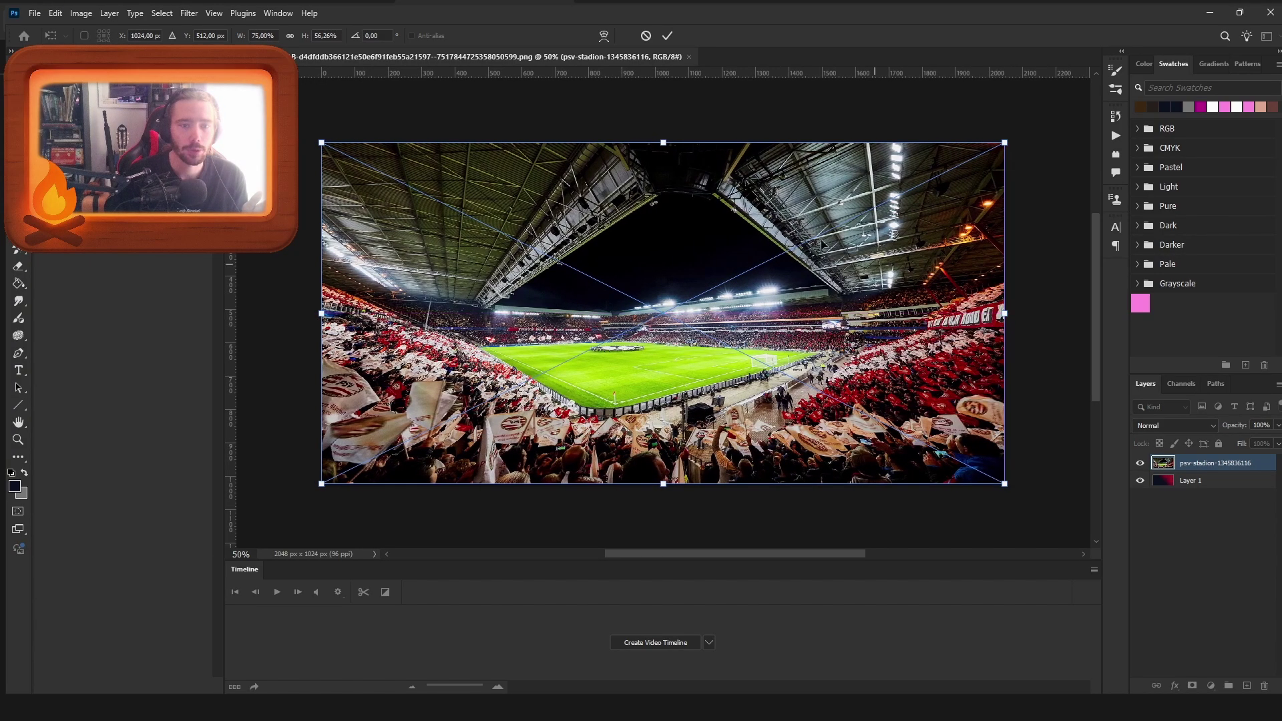
pyautogui.moveTo(662, 145)
pyautogui.mouseDown()
pyautogui.moveTo(662, 77)
pyautogui.moveTo(663, 158)
pyautogui.mouseUp()
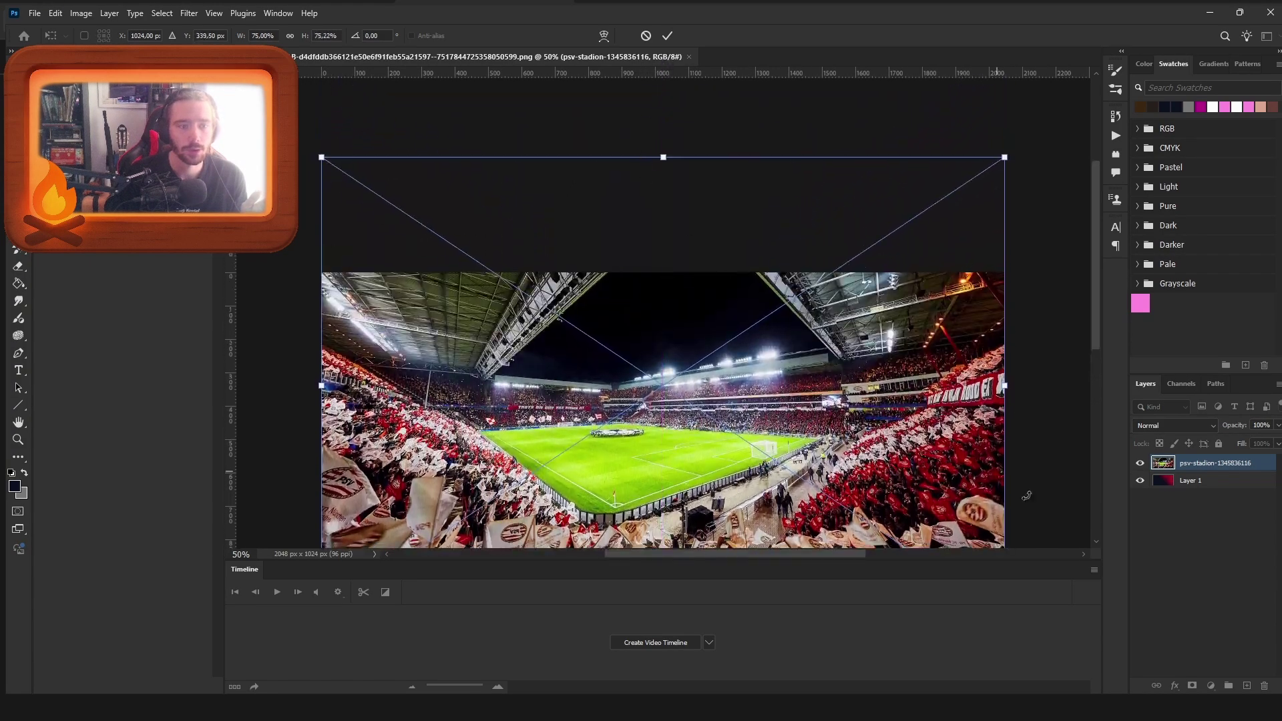
pyautogui.press('Return')
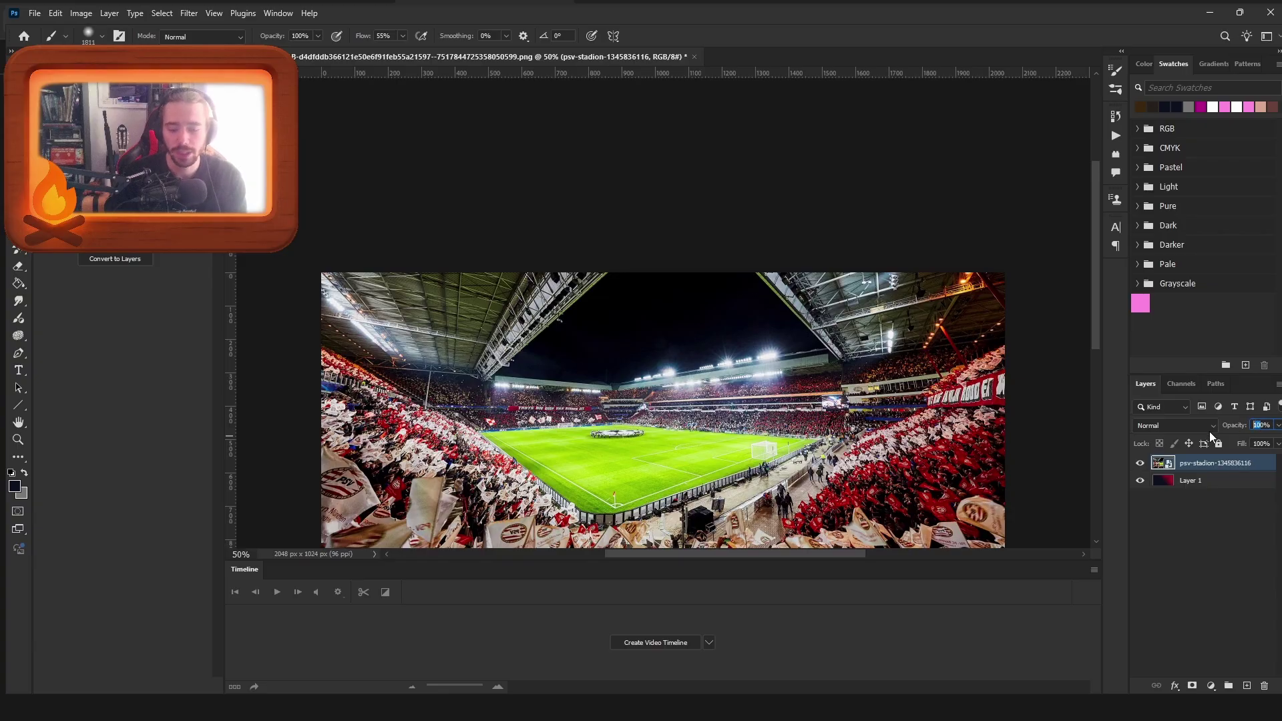
# Step: Set the stadium photo layer's opacity to 50%, flatten the image and minimise Photoshop
pyautogui.write('50')
pyautogui.press('Return')
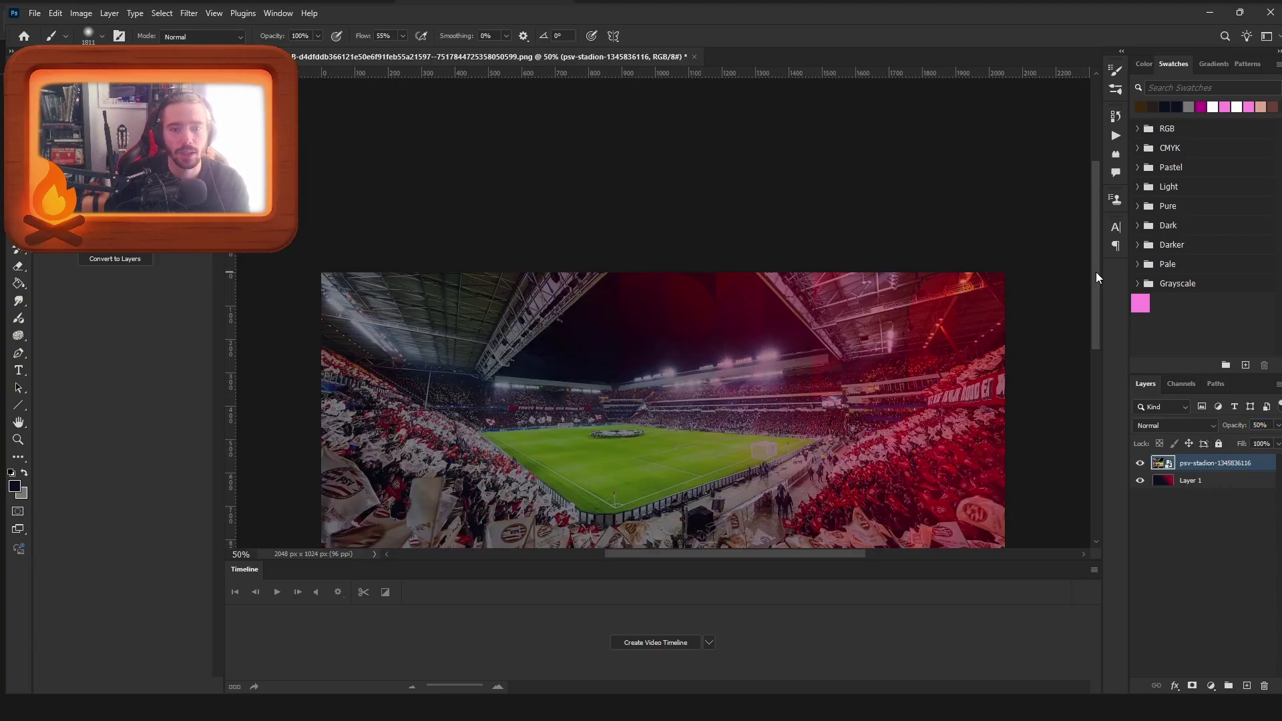
pyautogui.moveTo(1095, 271); pyautogui.dragTo(1083, 311)
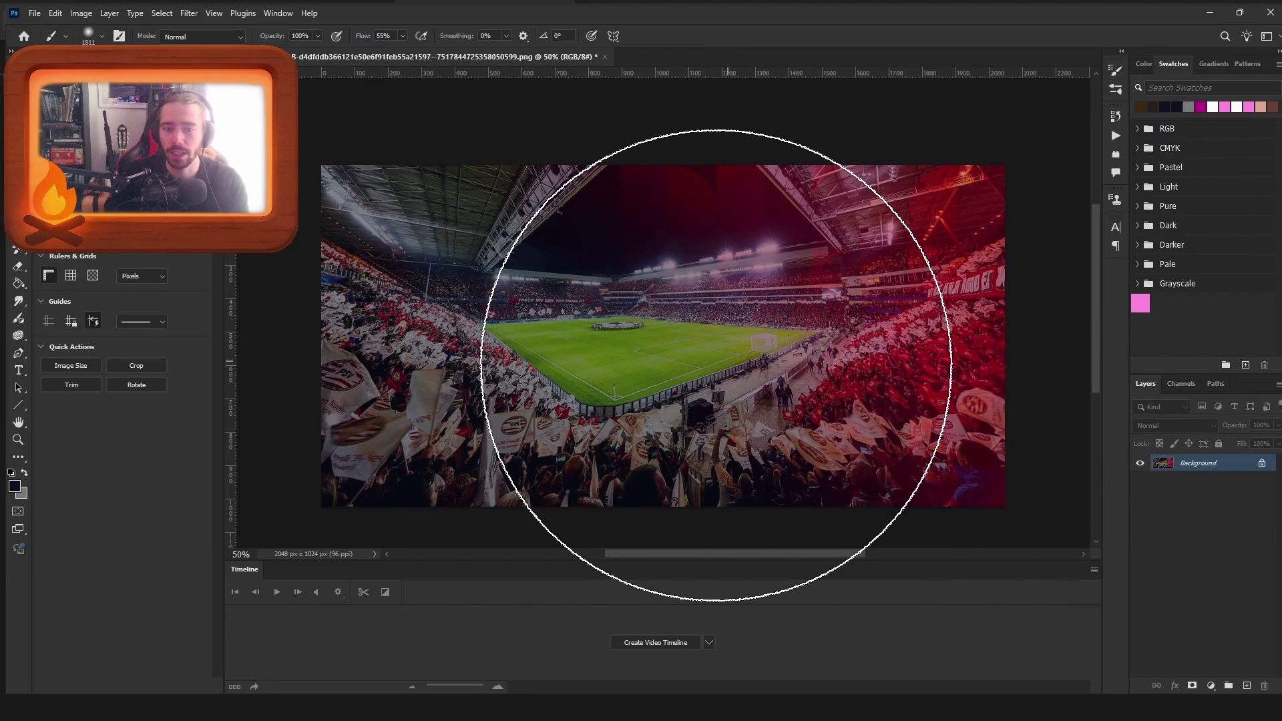
pyautogui.click(1209, 12)
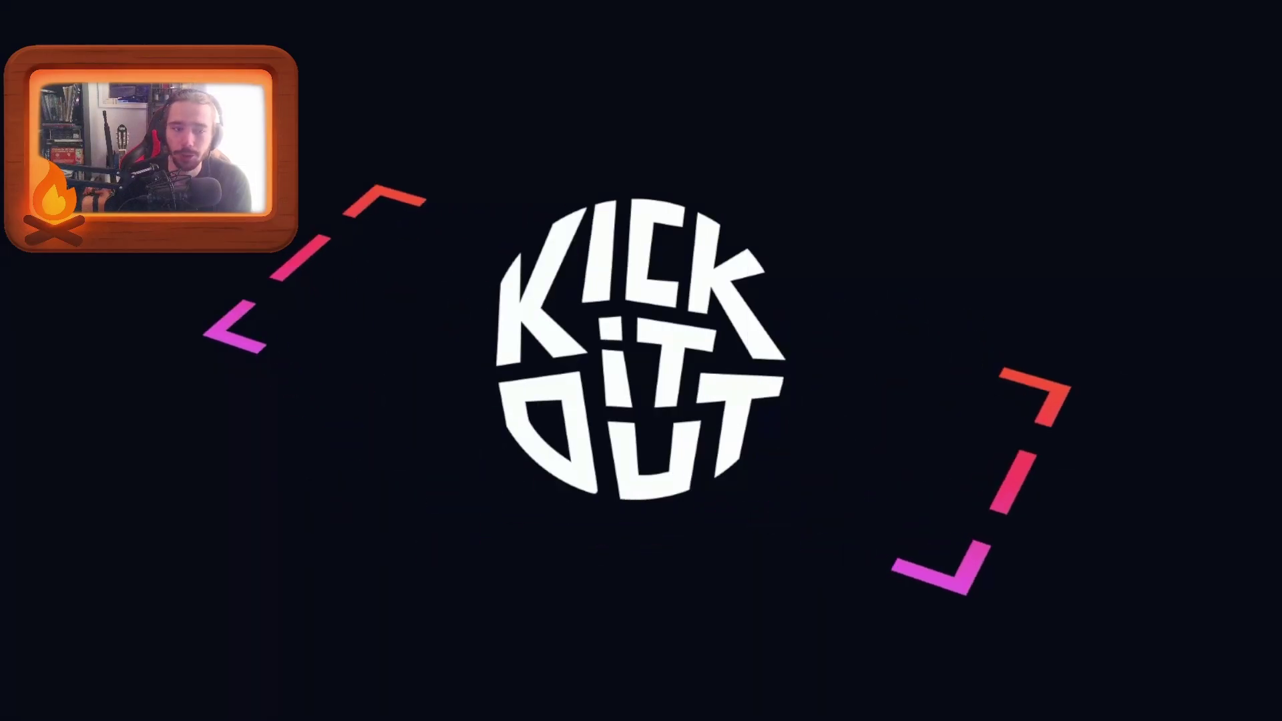
# Step: Switch back to the game's bundle folder, sort it by name and look through the ui- bundles
pyautogui.hotkey('alt', 'Tab')
pyautogui.hotkey('alt', 'Tab')
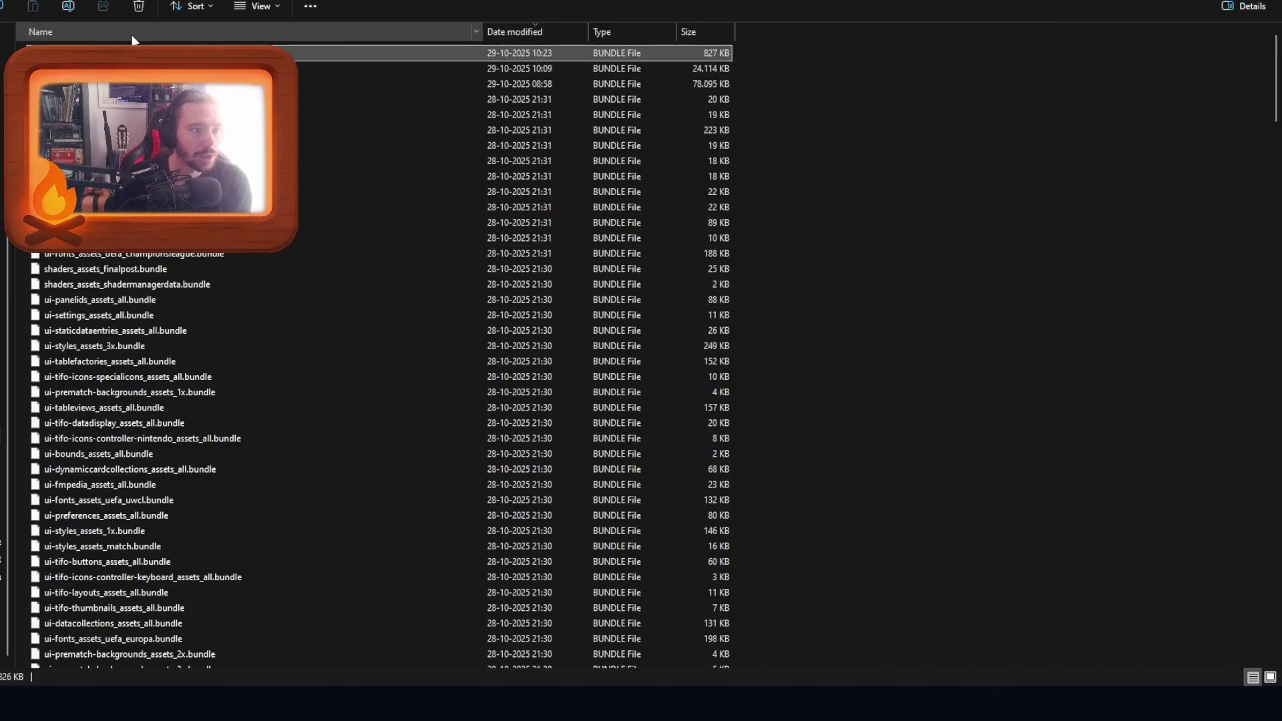
pyautogui.click(323, 26)
pyautogui.scroll(-4, 227, 427)
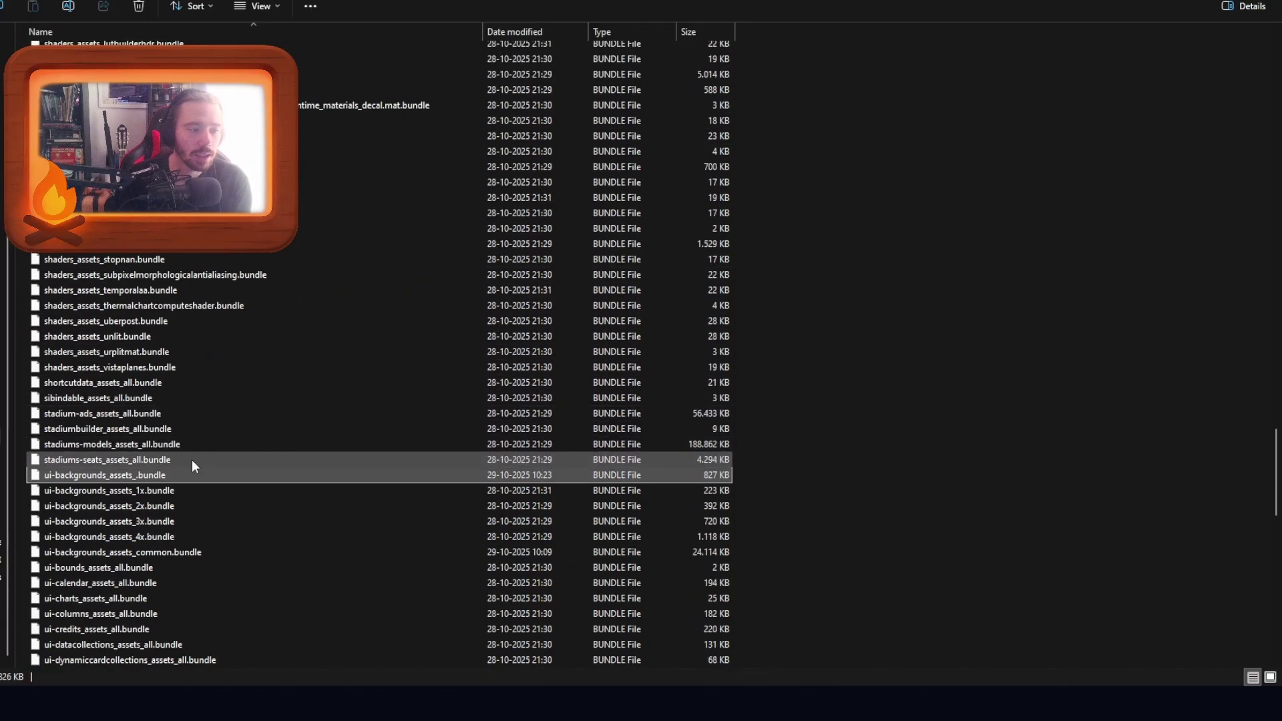
pyautogui.scroll(-7, 191, 459)
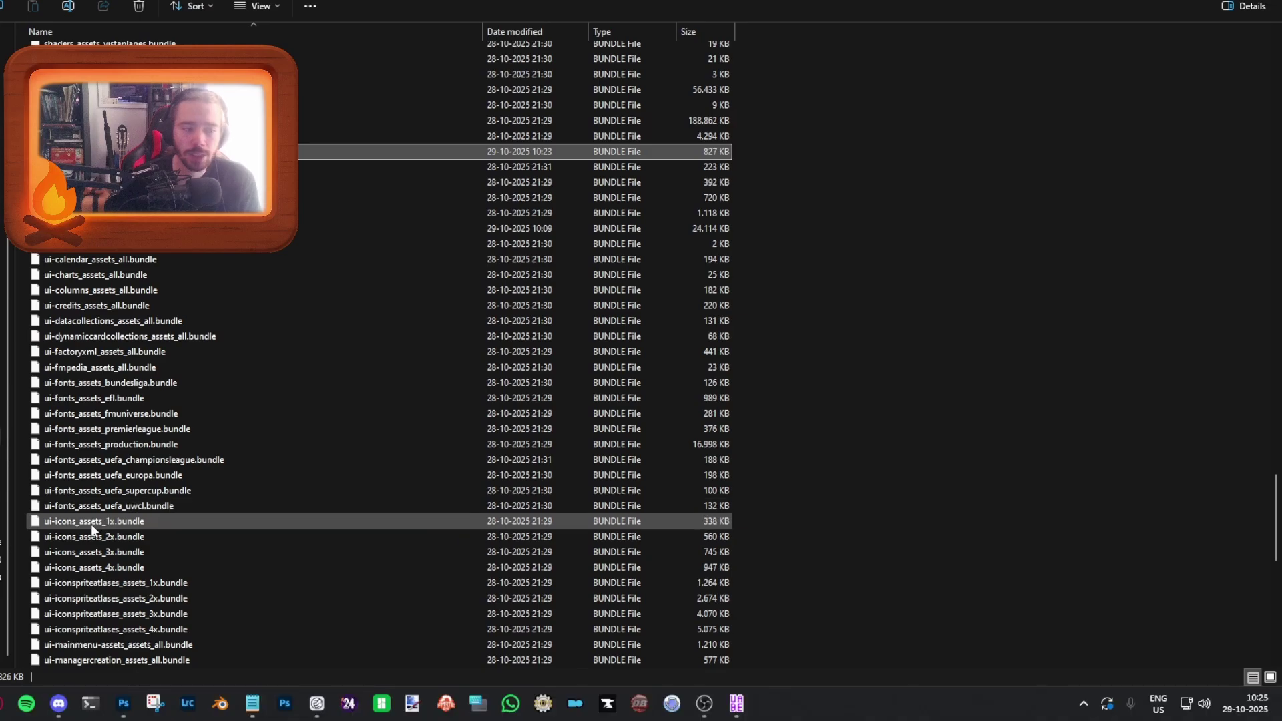
pyautogui.scroll(-4, 112, 526)
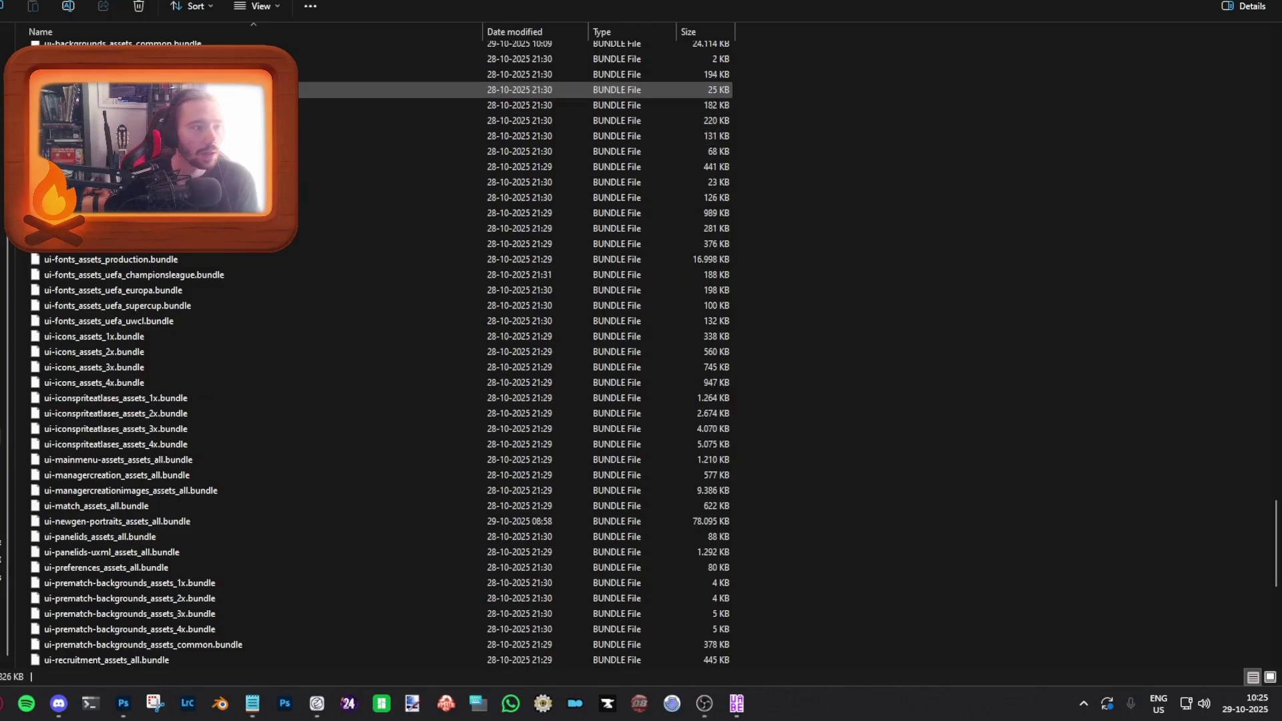
# Step: Load ui-calendar_assets_all.bundle into UABEA and look through its asset list
pyautogui.moveTo(201, 74); pyautogui.dragTo(598, 351)
pyautogui.click(596, 352)
pyautogui.click(694, 341)
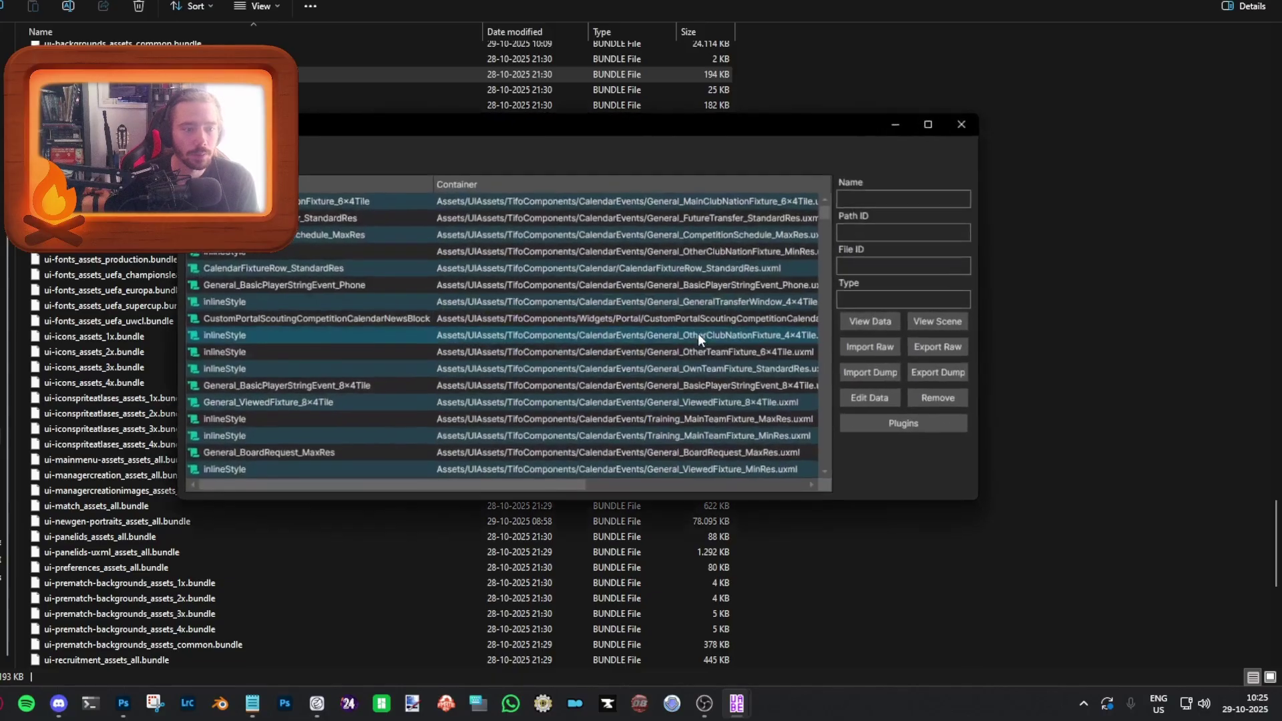
pyautogui.click(304, 200)
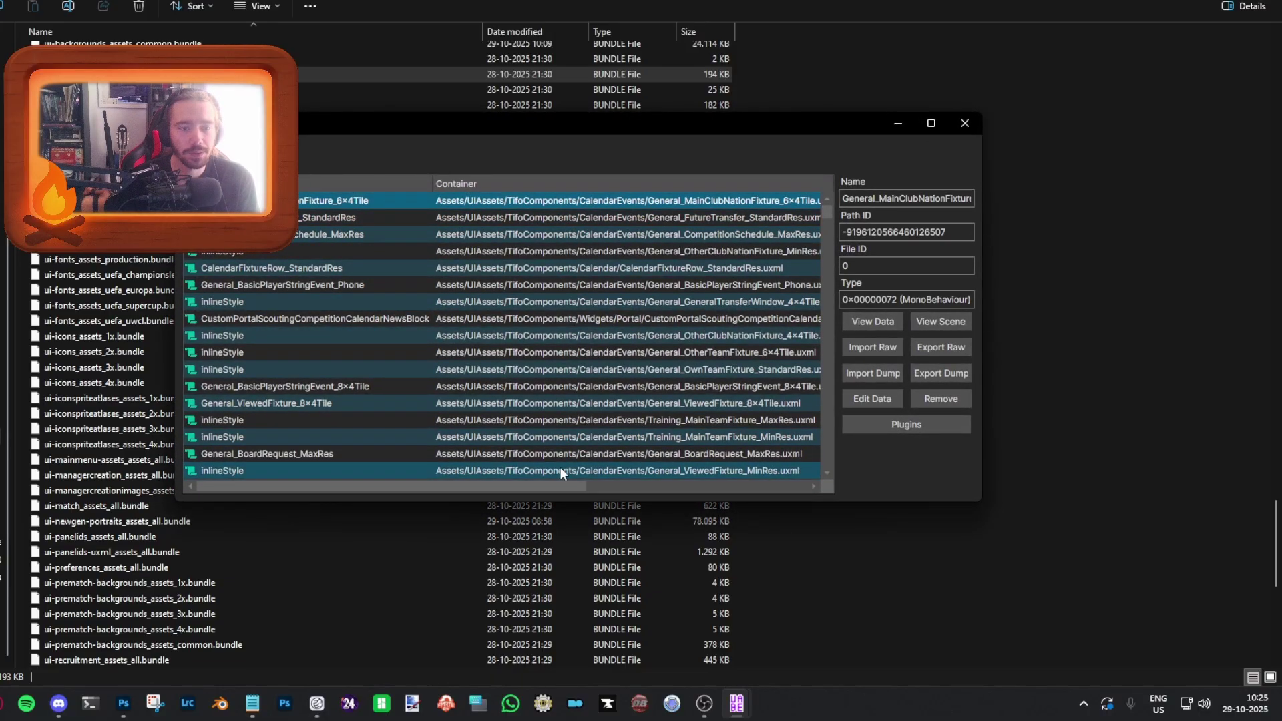
pyautogui.moveTo(561, 486); pyautogui.dragTo(588, 486)
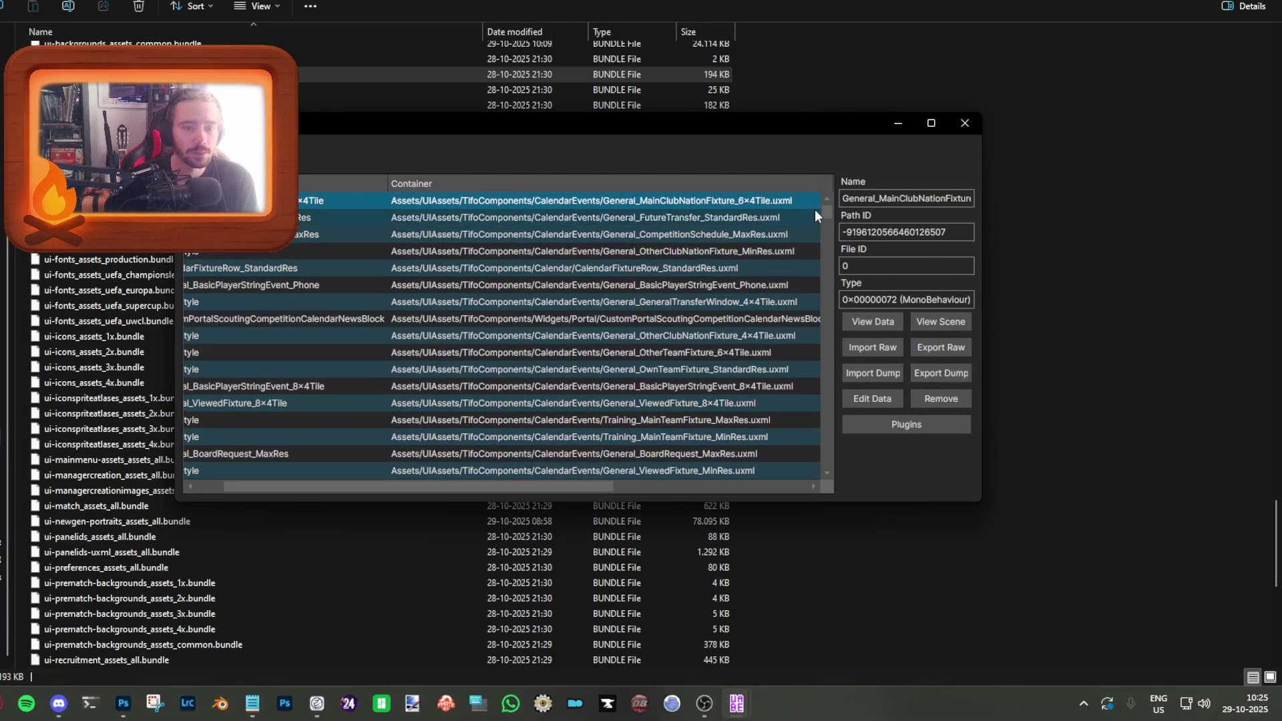
pyautogui.moveTo(827, 213); pyautogui.dragTo(824, 277)
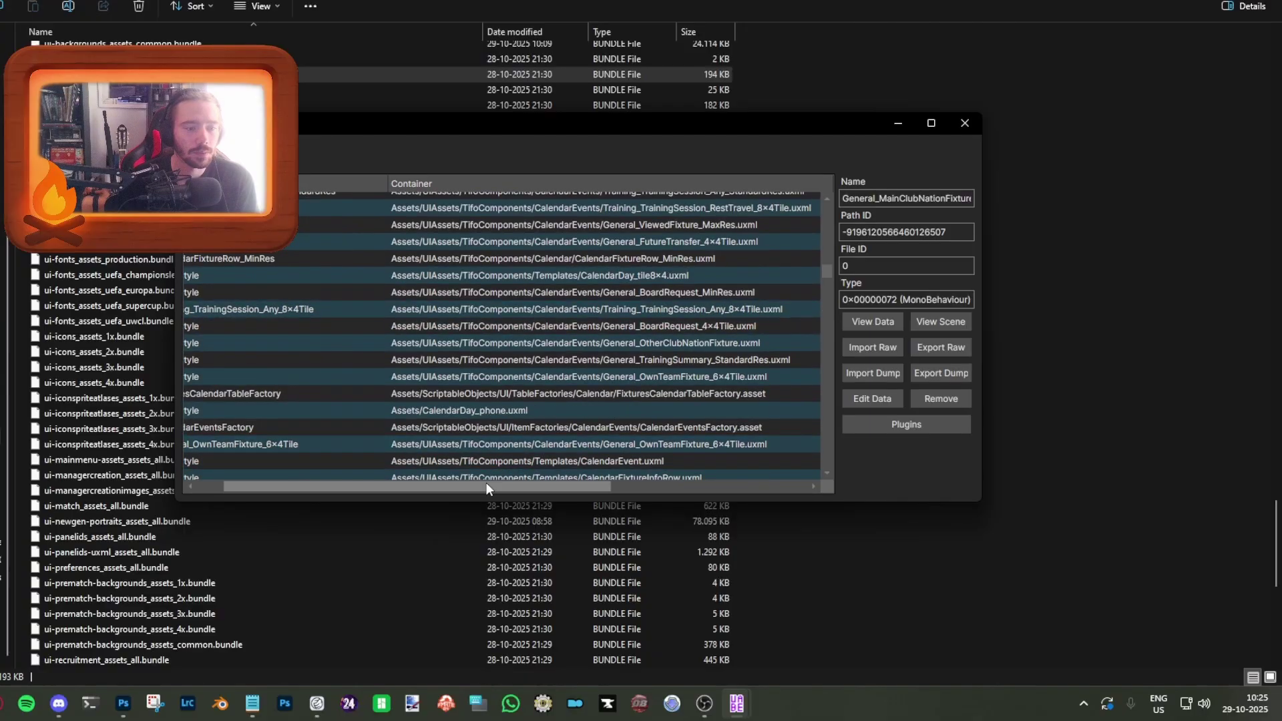
pyautogui.moveTo(486, 487); pyautogui.dragTo(460, 487)
pyautogui.moveTo(828, 271); pyautogui.dragTo(828, 327)
# Step: Examine the editable data of the recruitment-calendar-buttons-button-base-default asset, and close the data and asset list windows unchanged
pyautogui.click(398, 366)
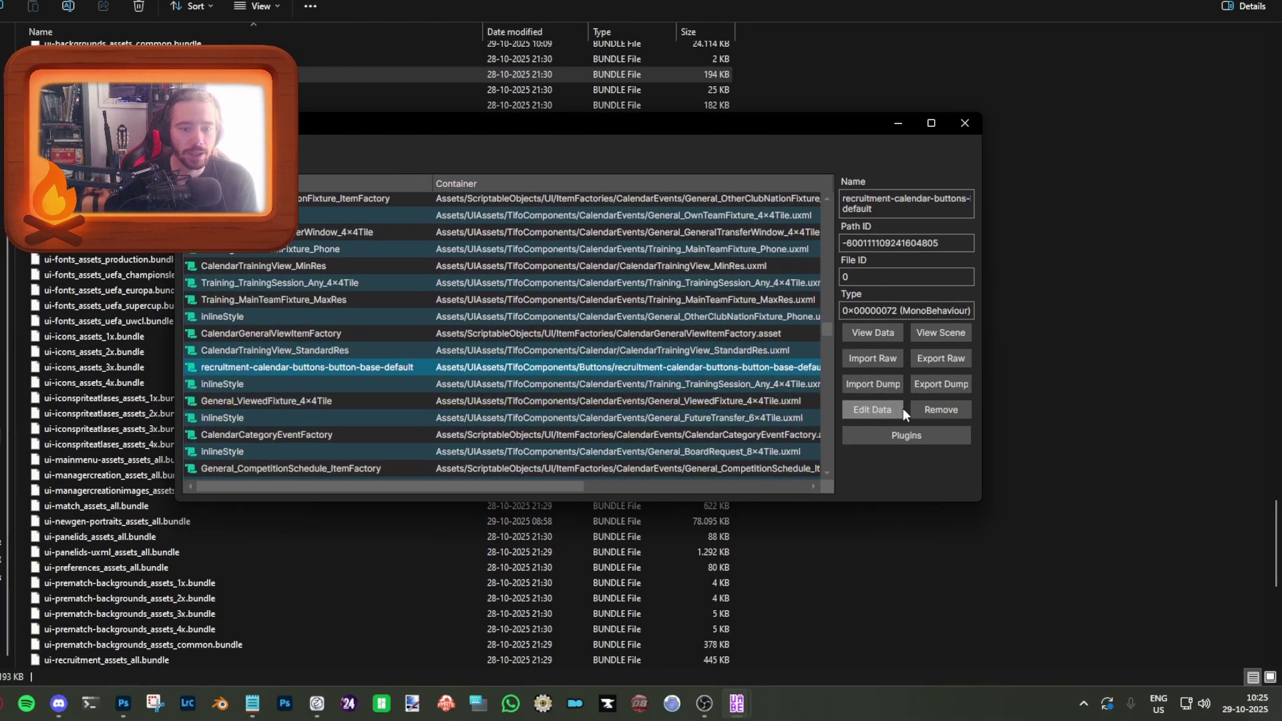
pyautogui.click(871, 410)
pyautogui.moveTo(695, 147); pyautogui.dragTo(690, 228)
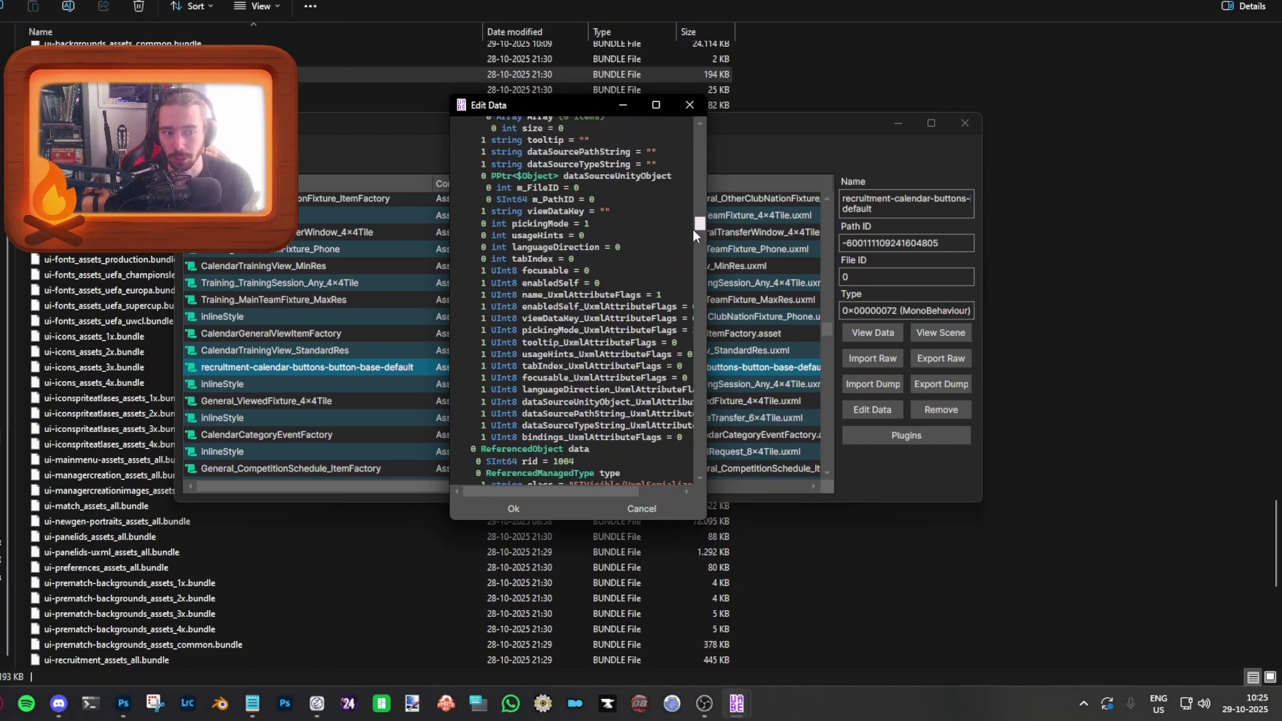
pyautogui.moveTo(692, 230); pyautogui.dragTo(677, 346)
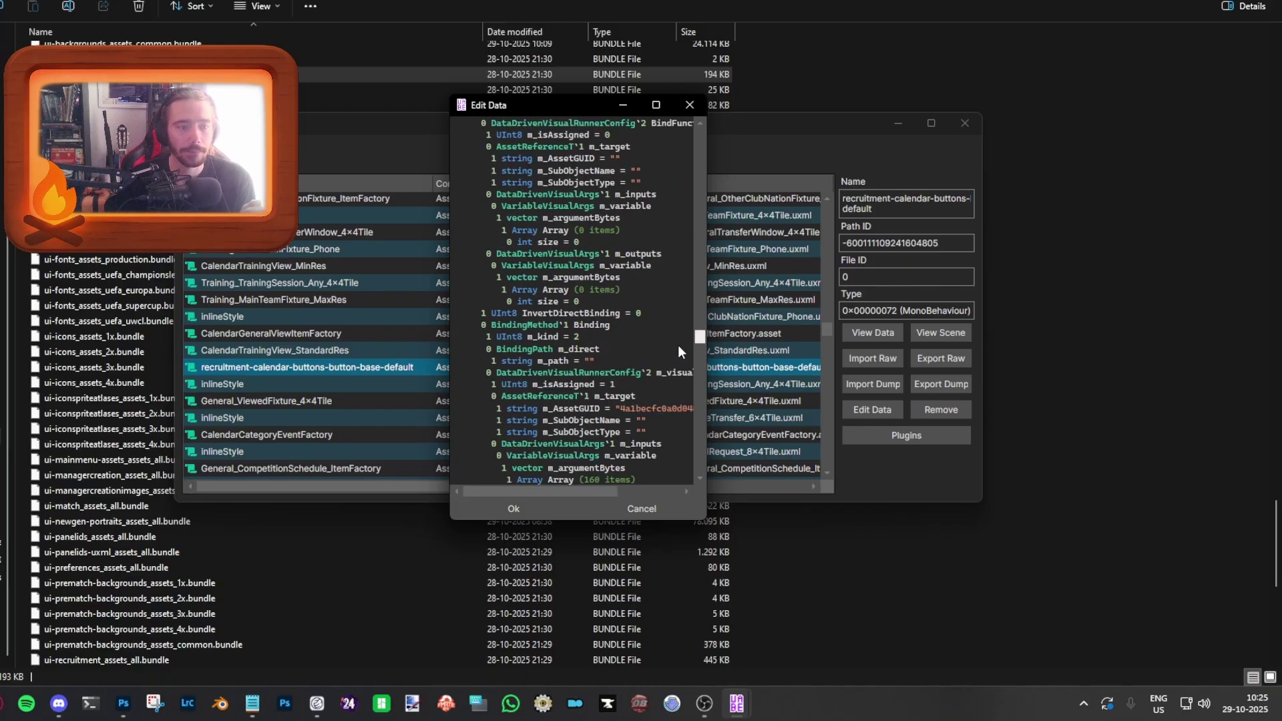
pyautogui.moveTo(678, 345); pyautogui.dragTo(678, 344)
pyautogui.click(686, 111)
pyautogui.click(888, 127)
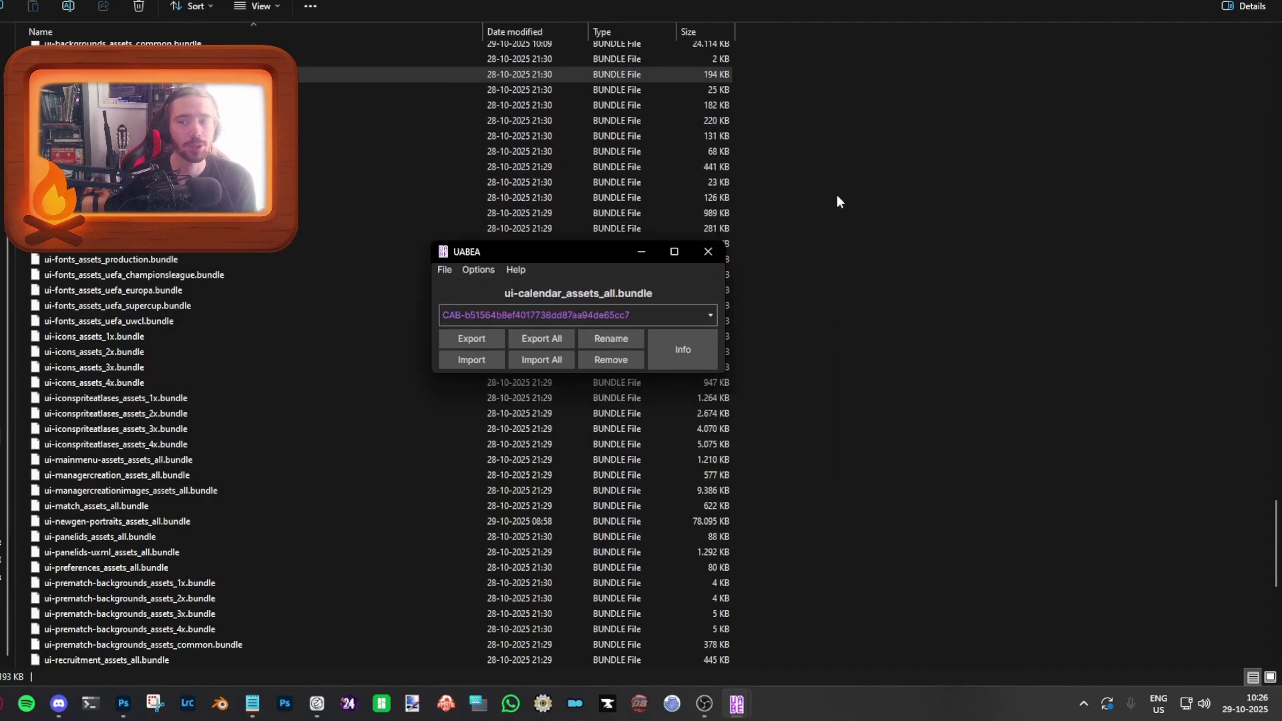
# Step: Switch to Football Manager 26 and load the most recent career from the start screen
pyautogui.click(323, 706)
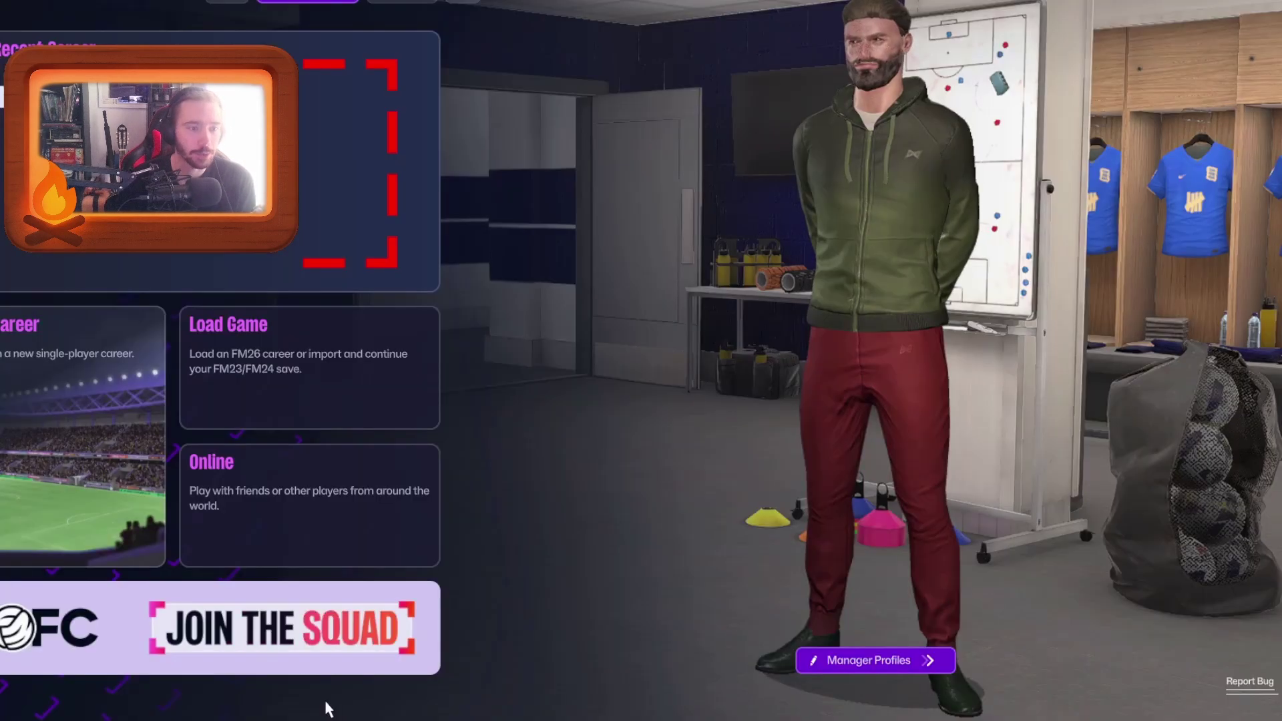
pyautogui.click(320, 200)
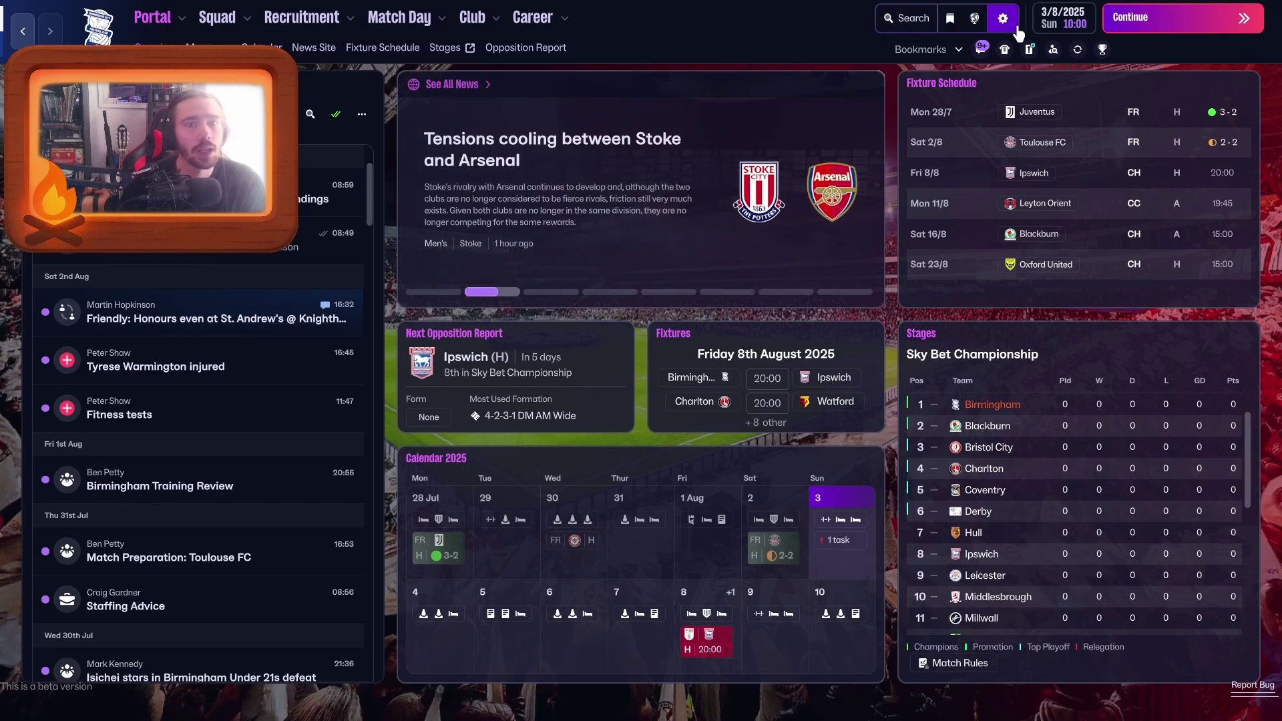
# Step: Load the Brum (v03) save and advance that career by a day to check its background
pyautogui.click(996, 48)
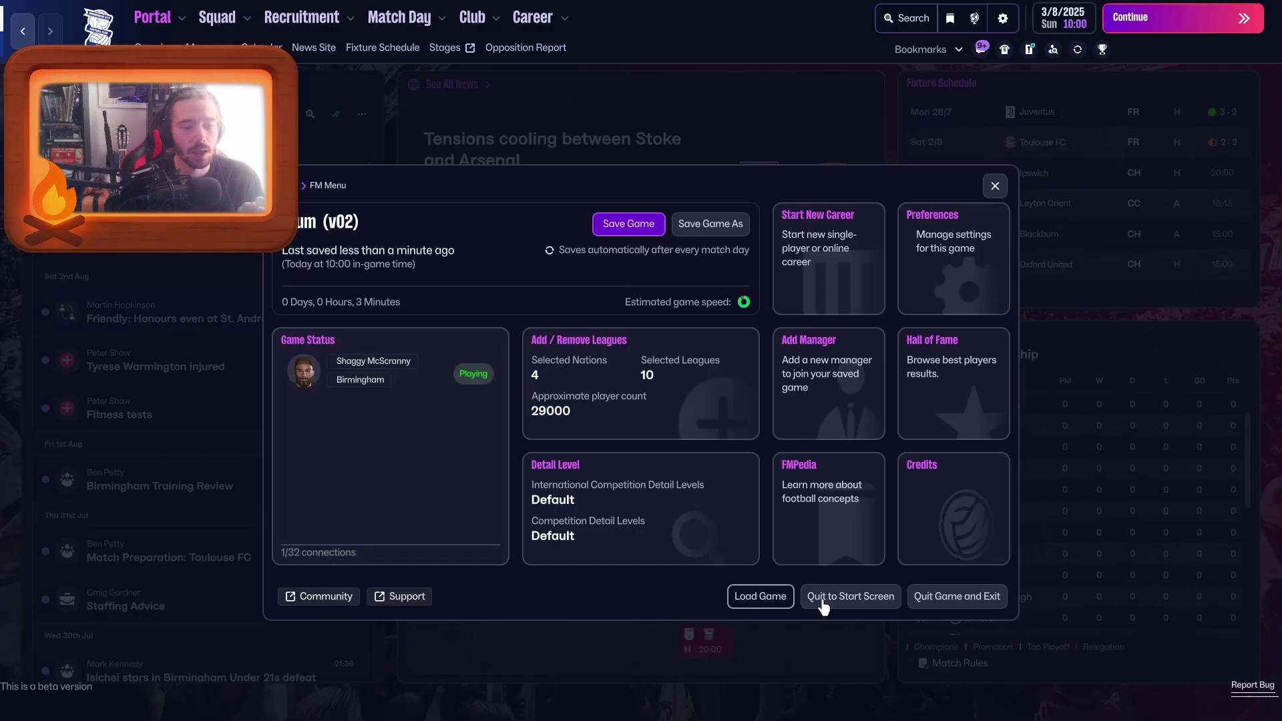
pyautogui.press('Escape')
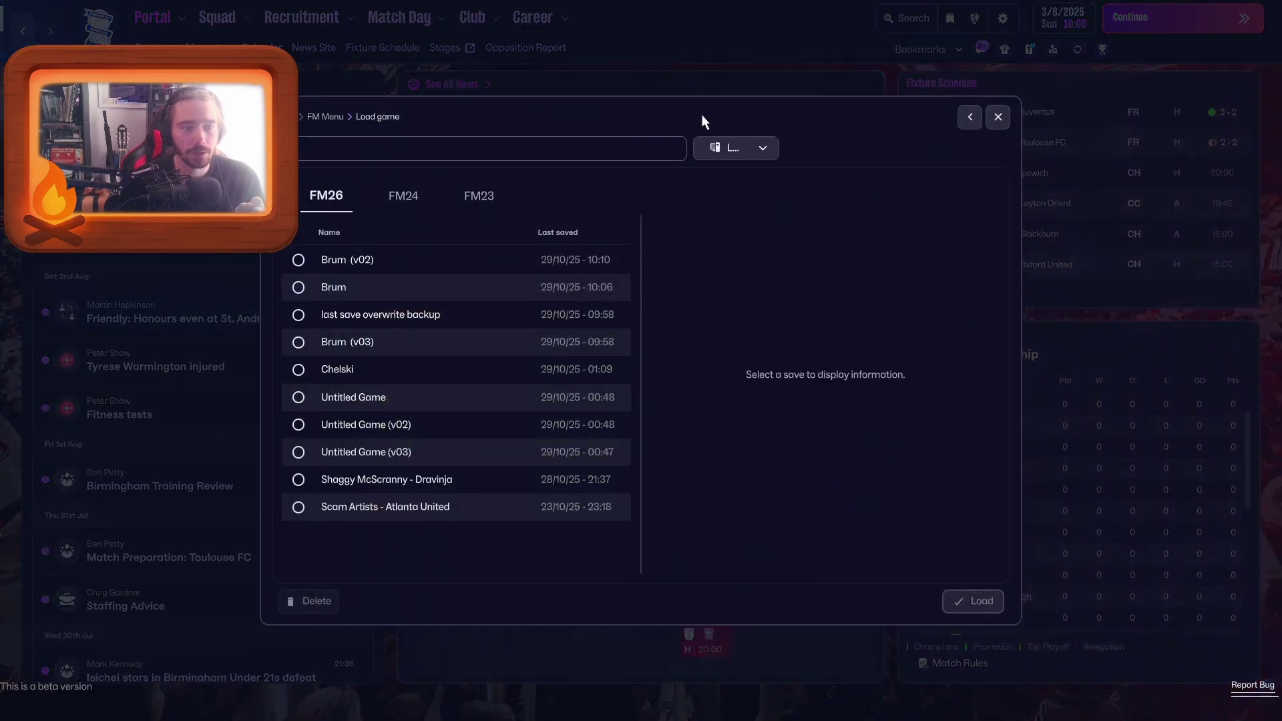
pyautogui.click(375, 315)
pyautogui.click(376, 341)
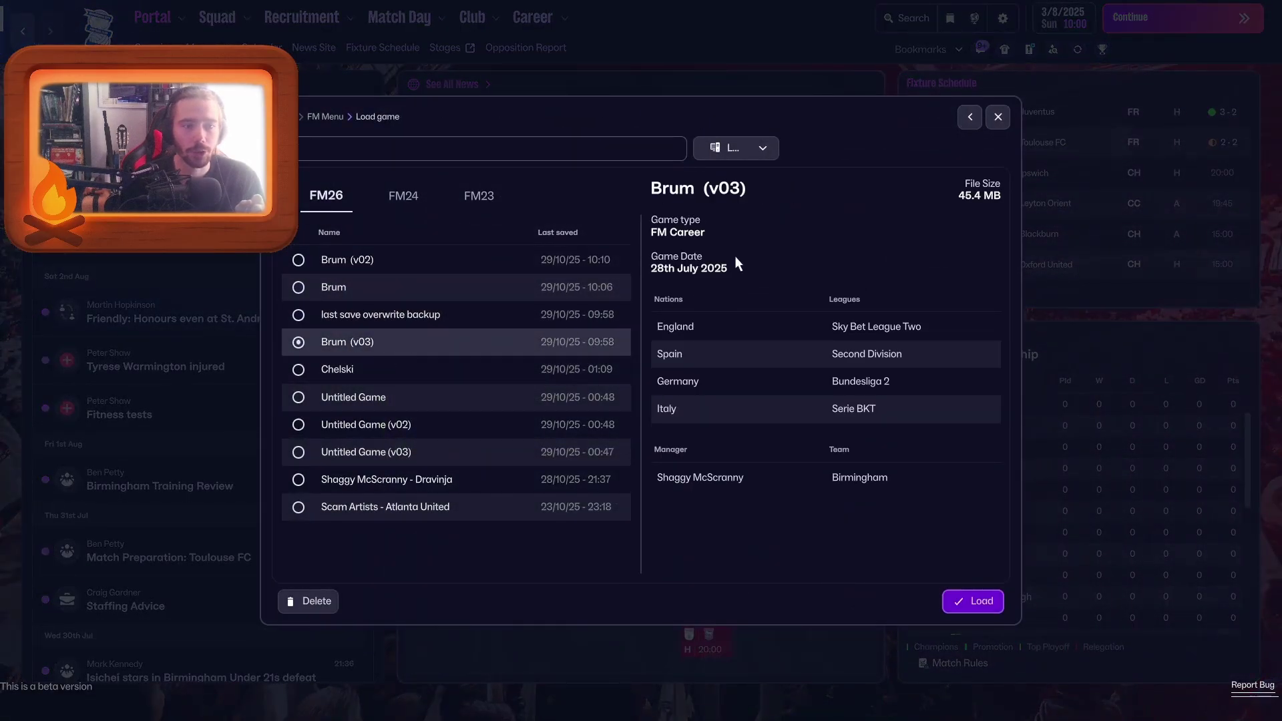
pyautogui.click(963, 603)
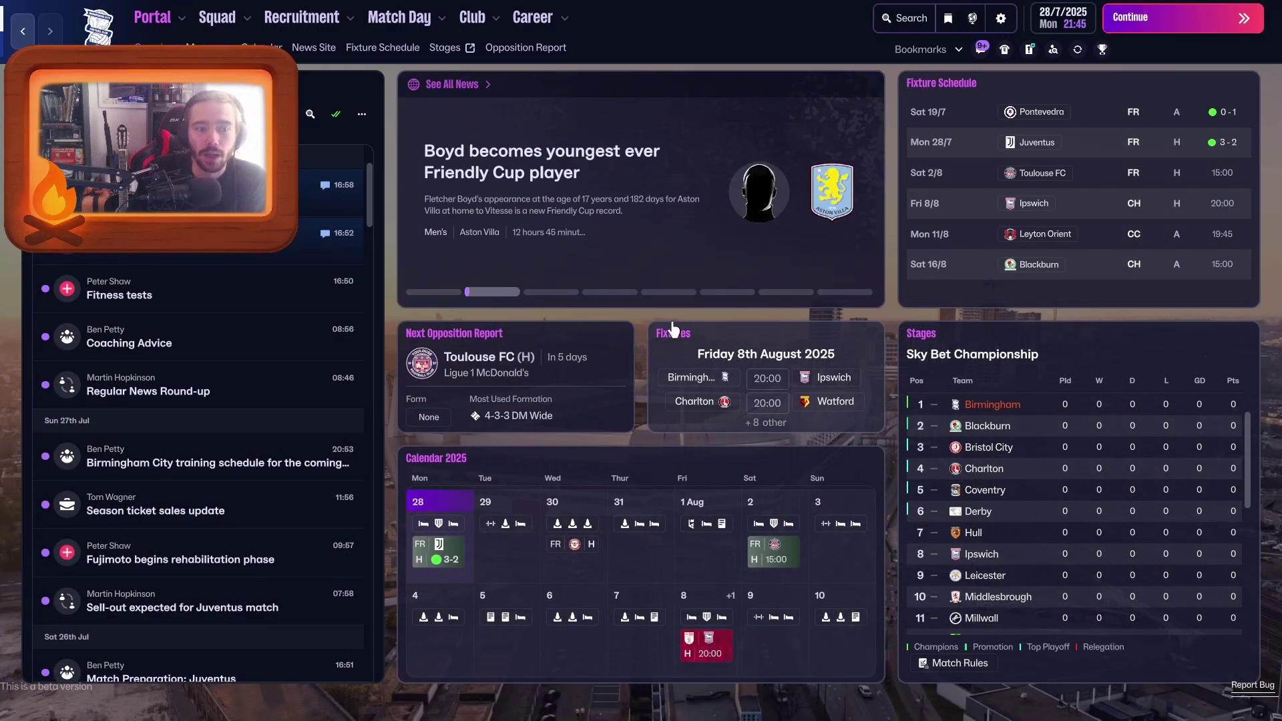
pyautogui.click(1135, 23)
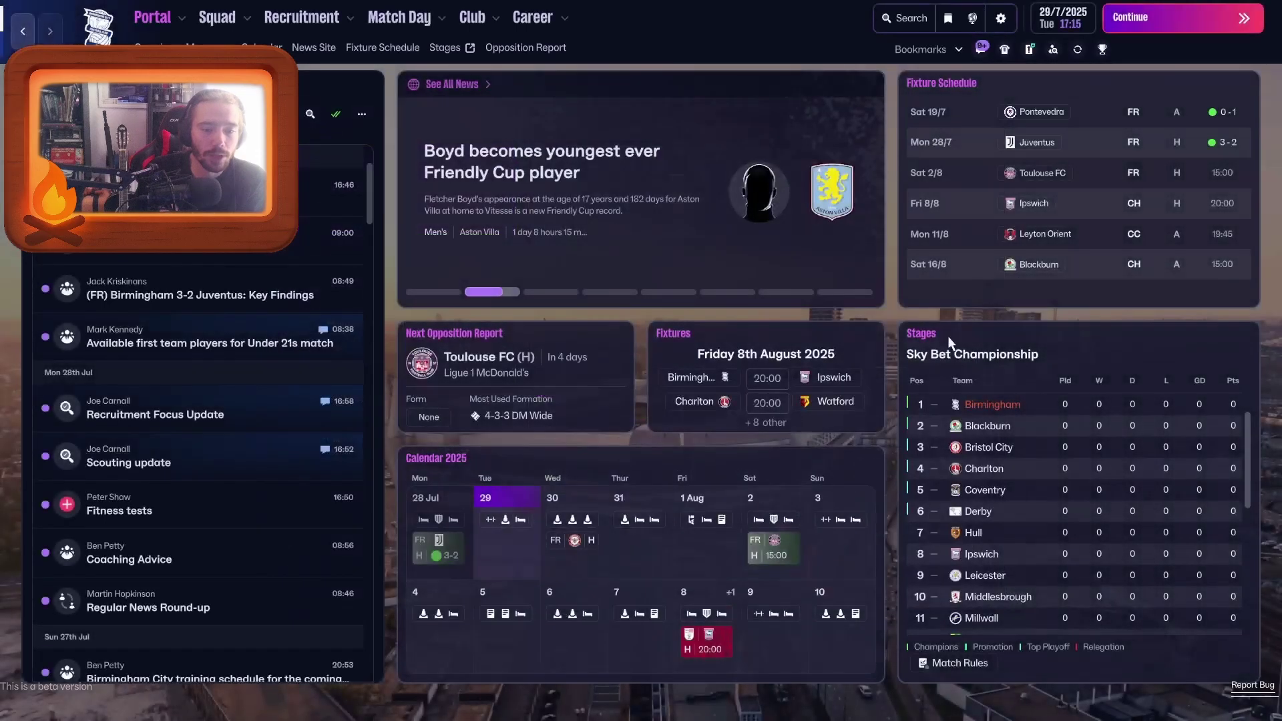
# Step: Compare the details of the Brum saves and load Brum (v02)
pyautogui.press('Escape')
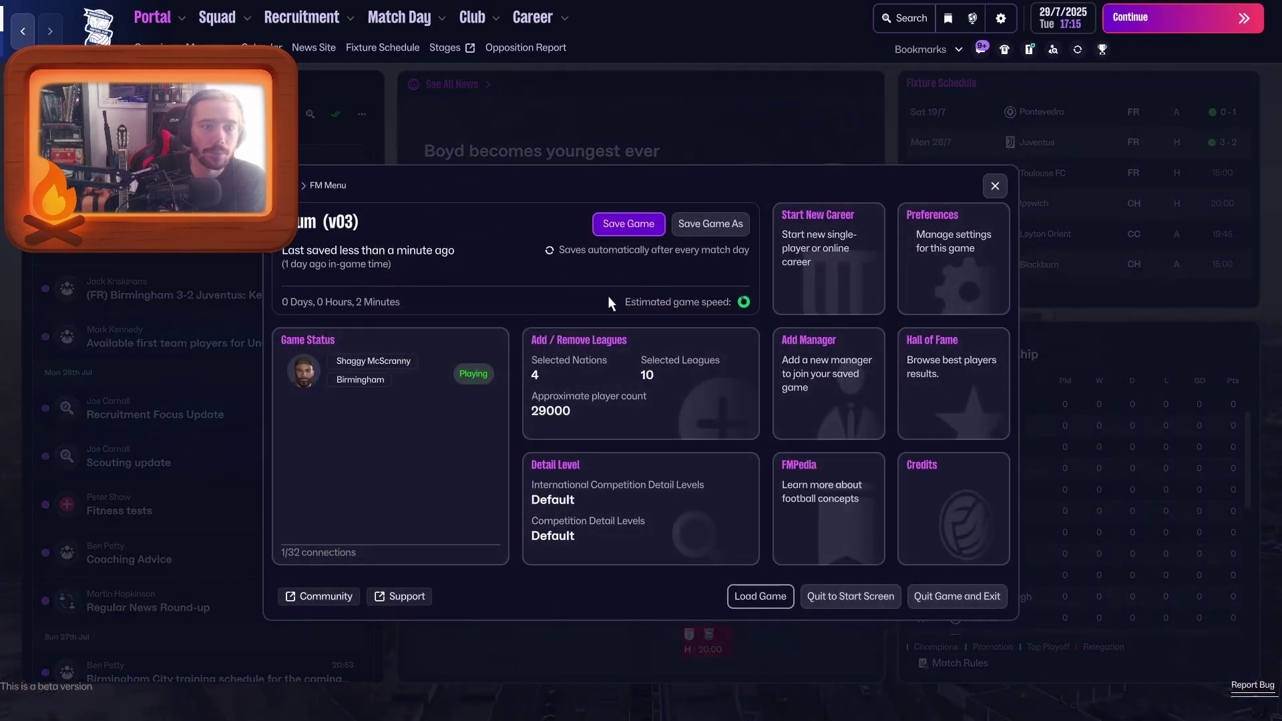
pyautogui.click(740, 595)
pyautogui.click(633, 393)
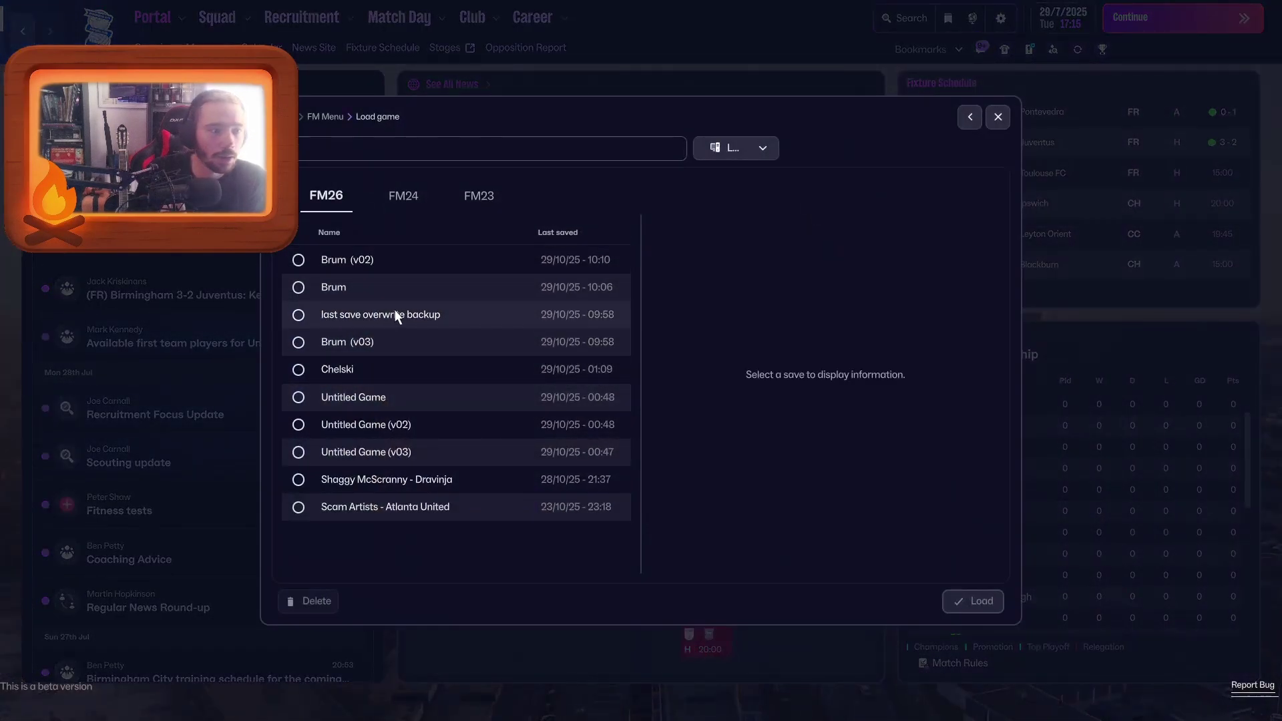
pyautogui.click(420, 316)
pyautogui.click(385, 335)
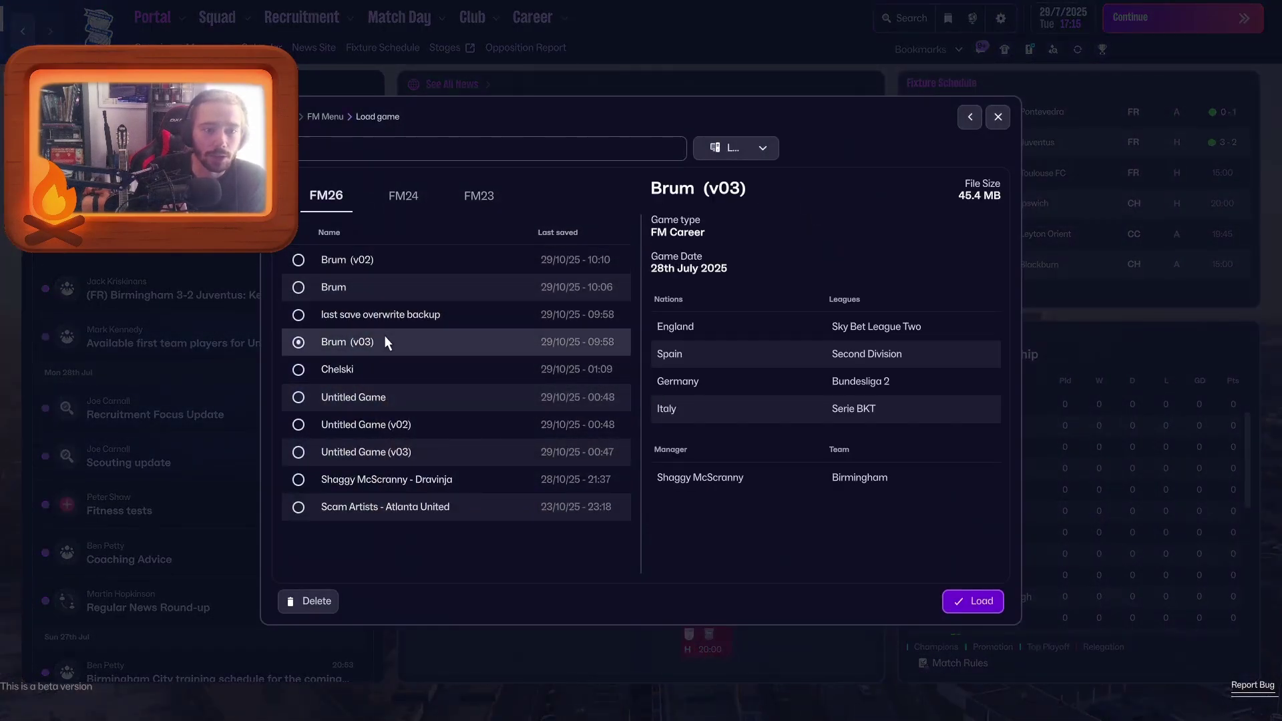
pyautogui.click(393, 287)
pyautogui.click(394, 267)
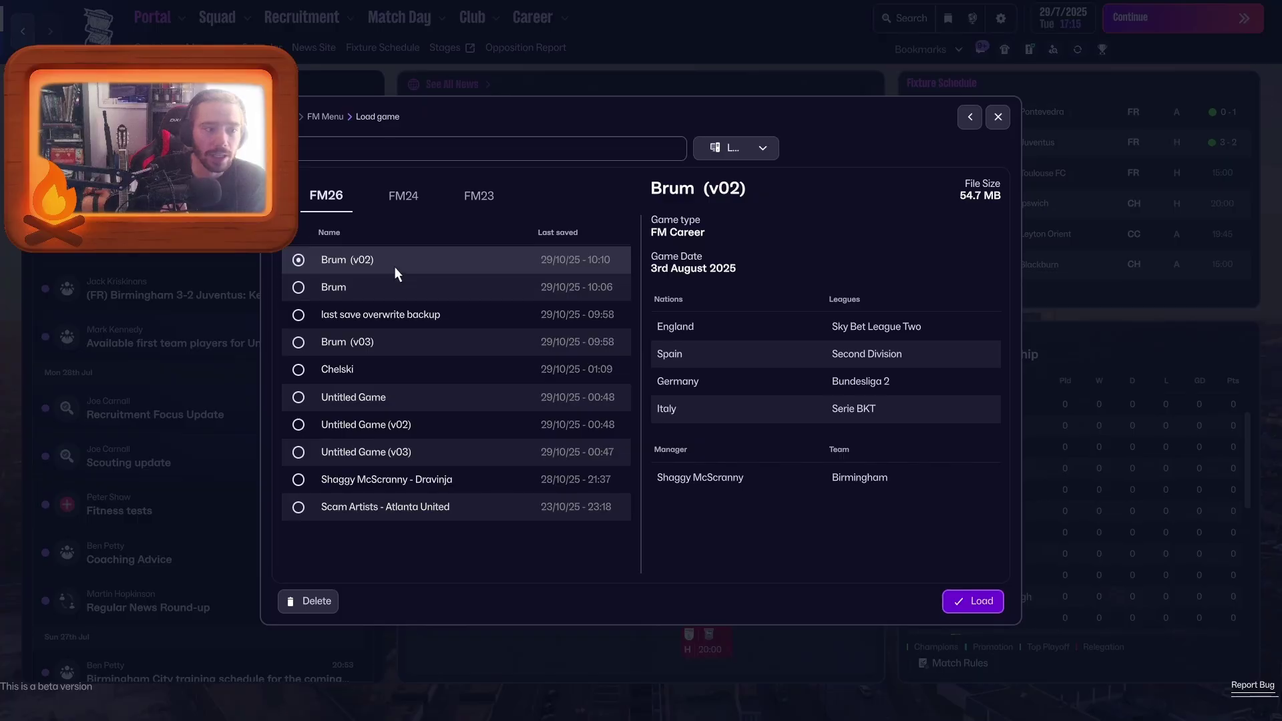
pyautogui.click(398, 286)
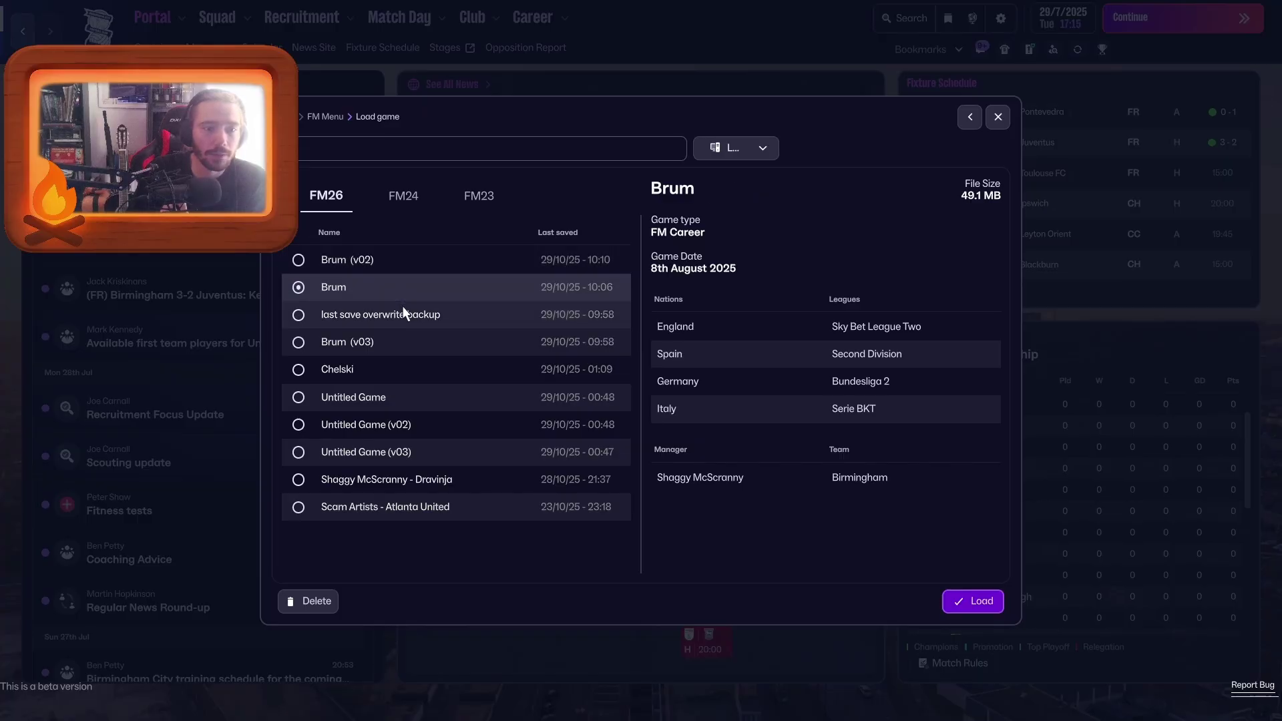
pyautogui.click(391, 271)
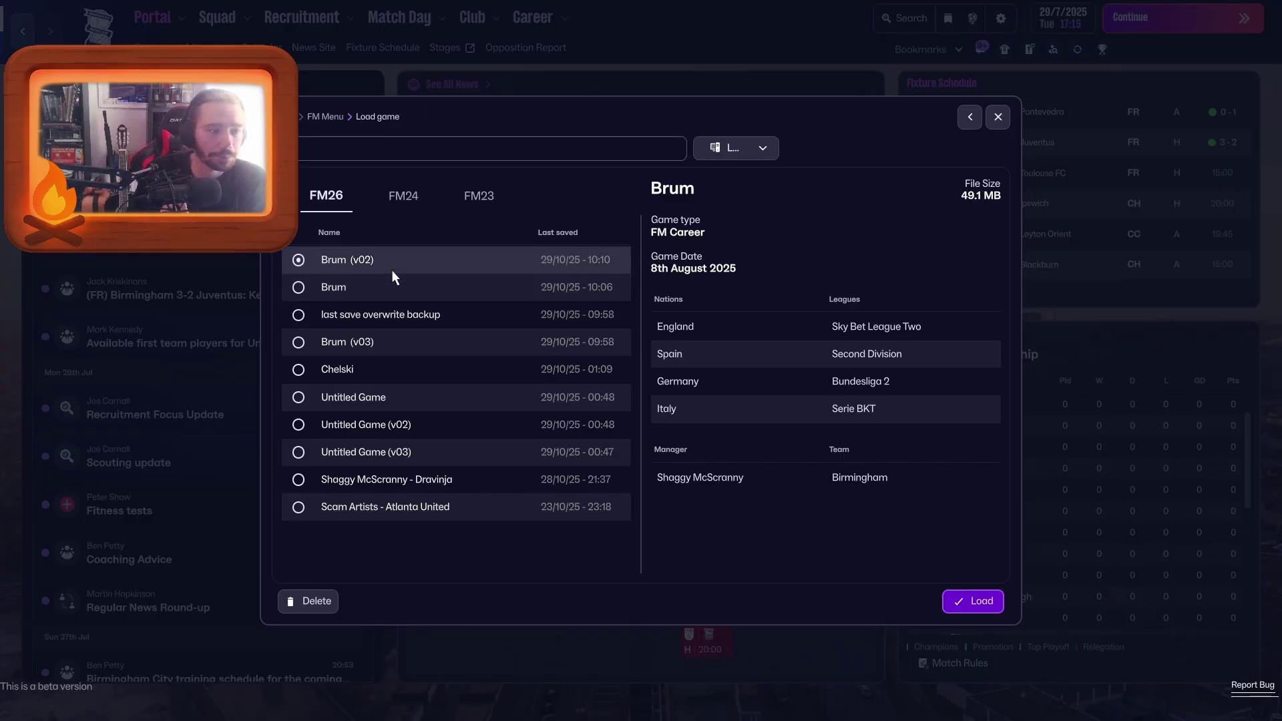
pyautogui.click(973, 601)
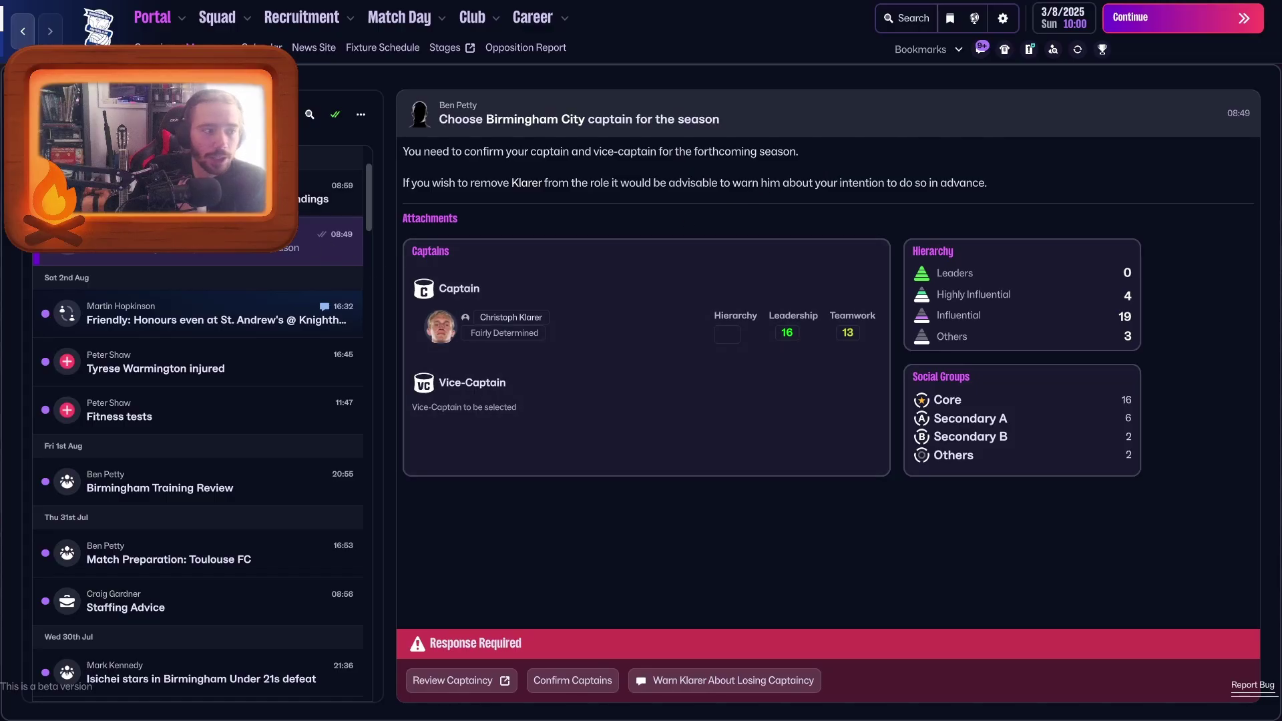
# Step: Try to confirm the captains in the Birmingham City captain message and open the captaincy review
pyautogui.click(337, 192)
pyautogui.click(1151, 25)
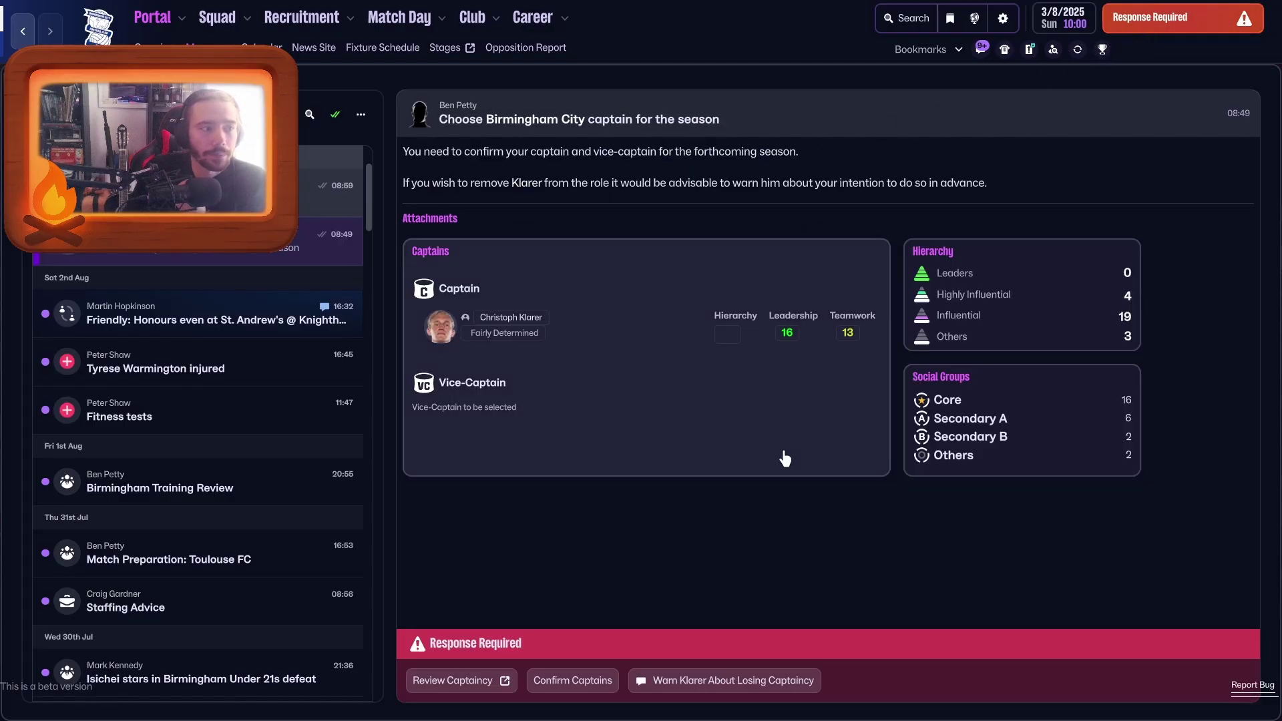
pyautogui.click(587, 678)
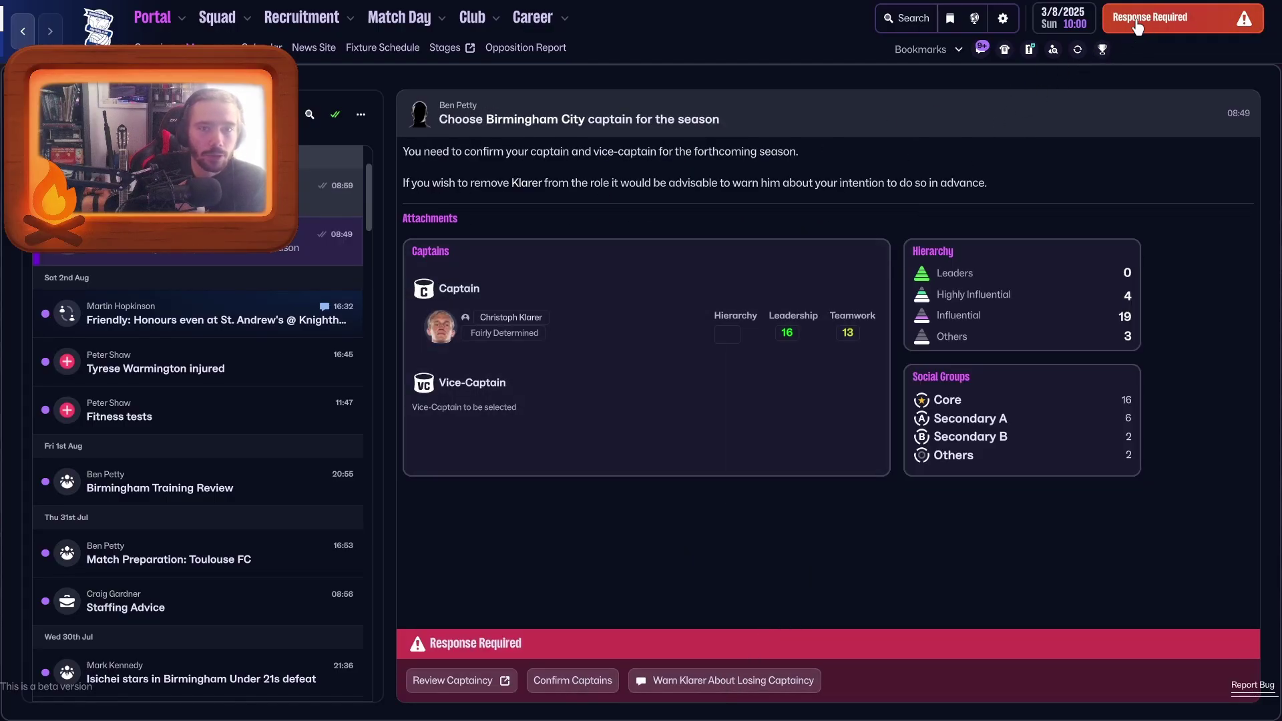
pyautogui.click(637, 393)
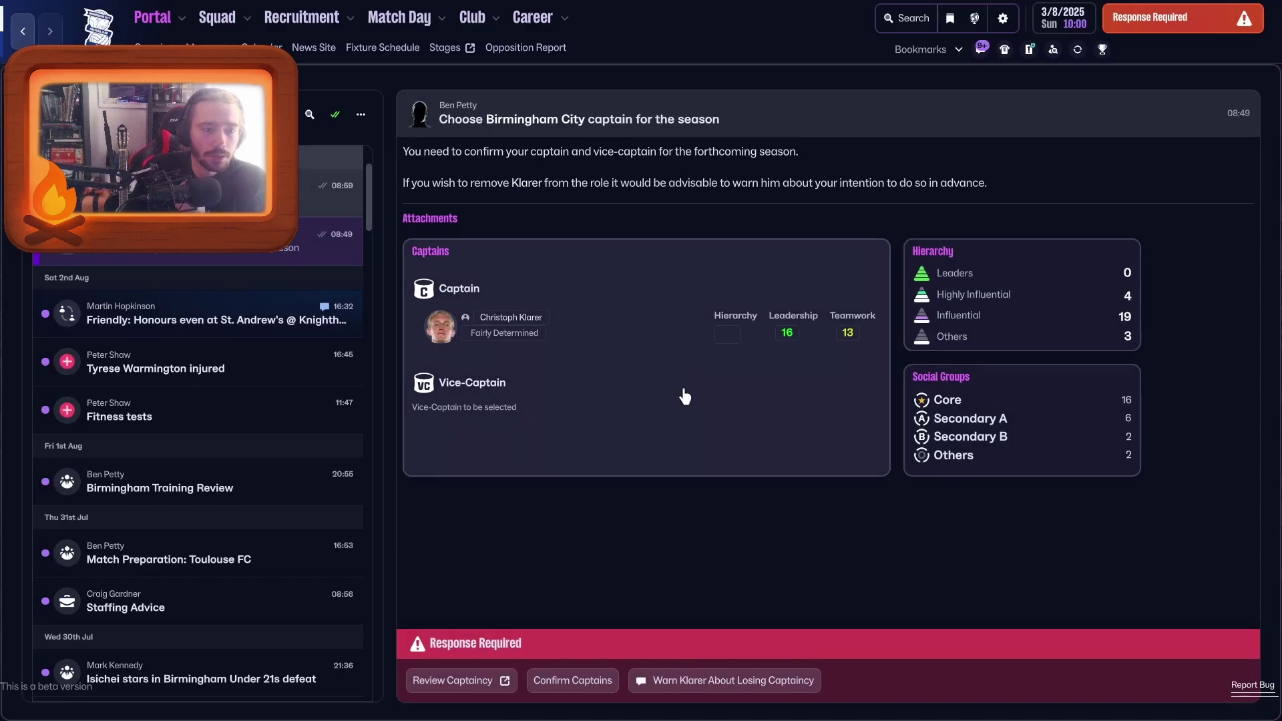
pyautogui.click(567, 368)
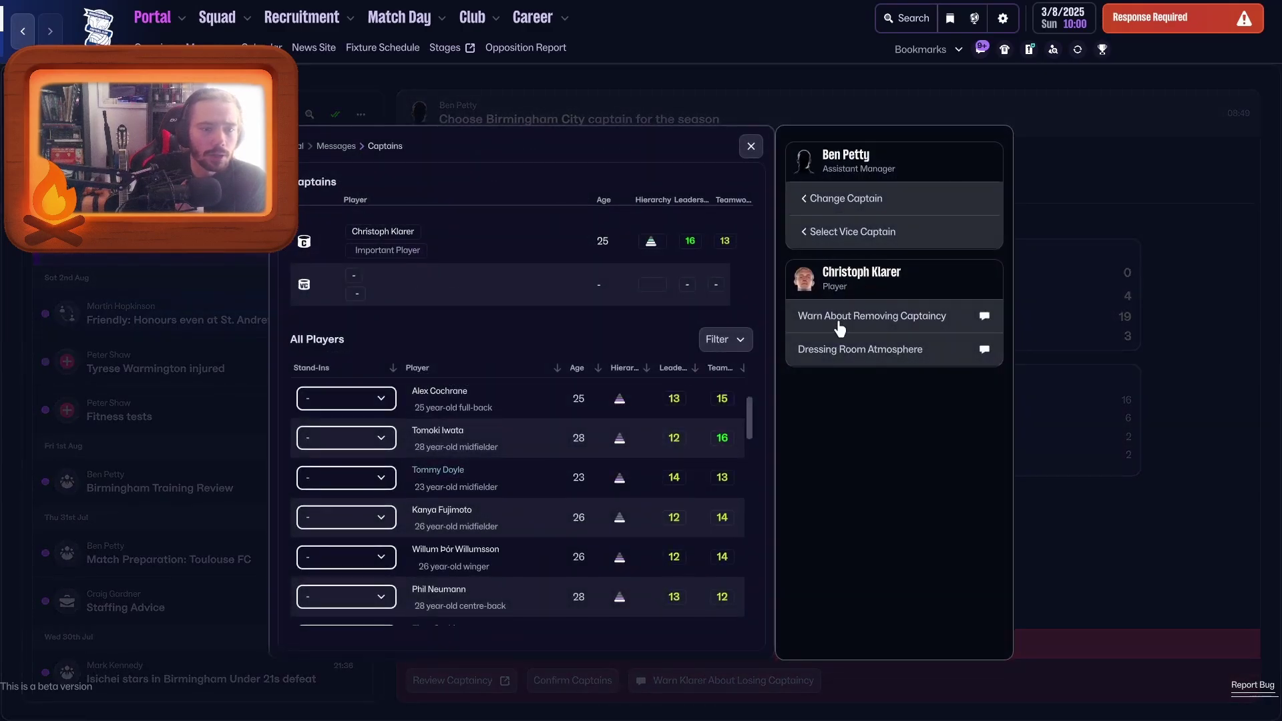
# Step: Assign midfielder Tomoki Iwata as the 1st stand-in captain
pyautogui.click(369, 404)
pyautogui.click(550, 438)
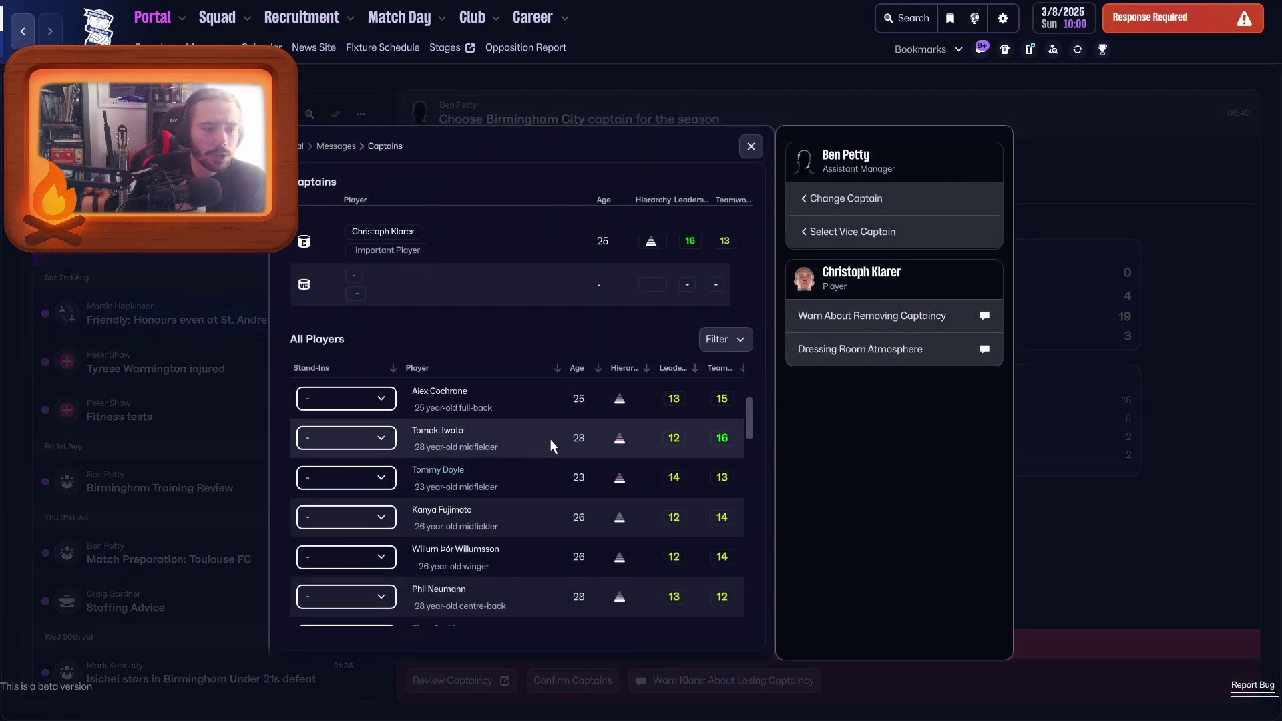
pyautogui.click(347, 438)
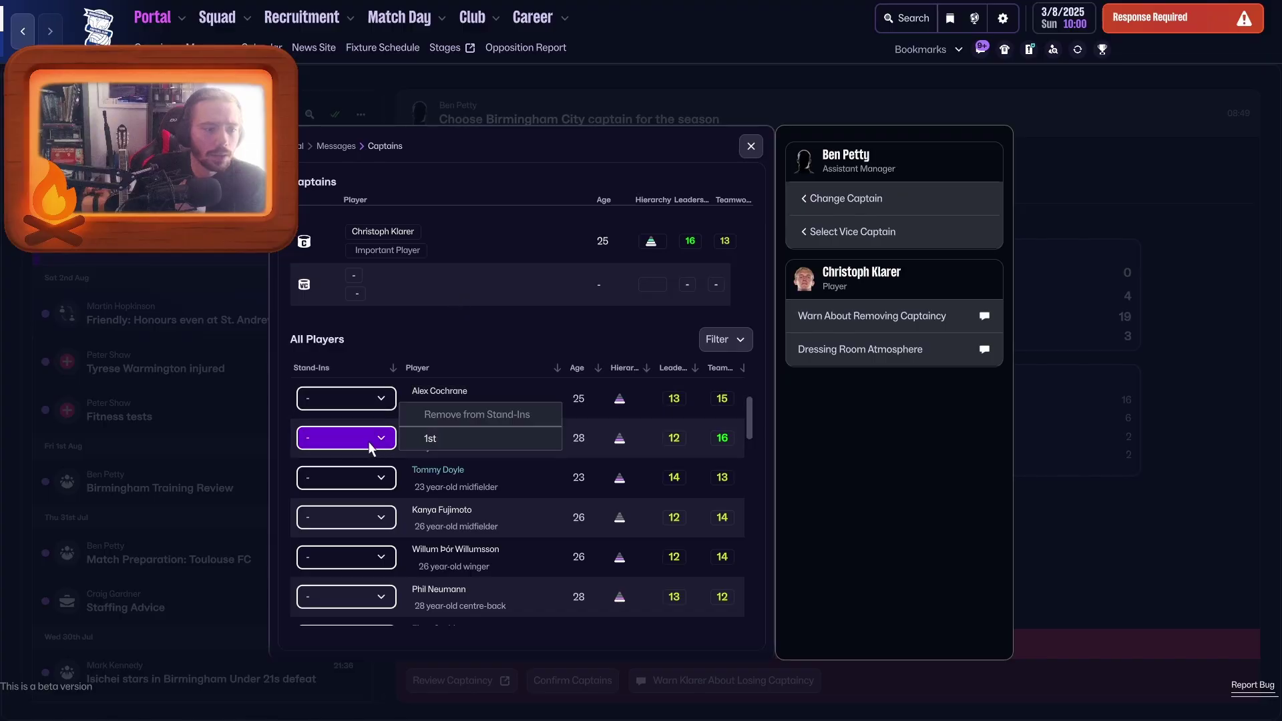
pyautogui.click(454, 433)
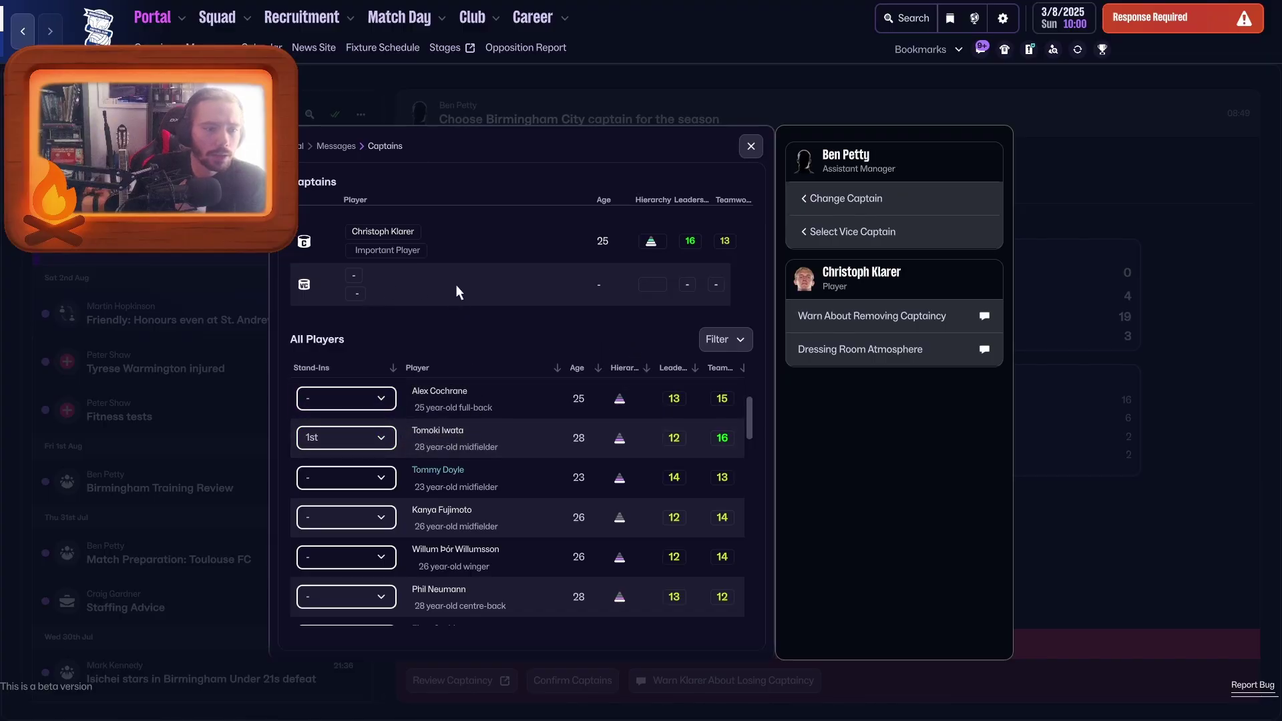
pyautogui.click(388, 404)
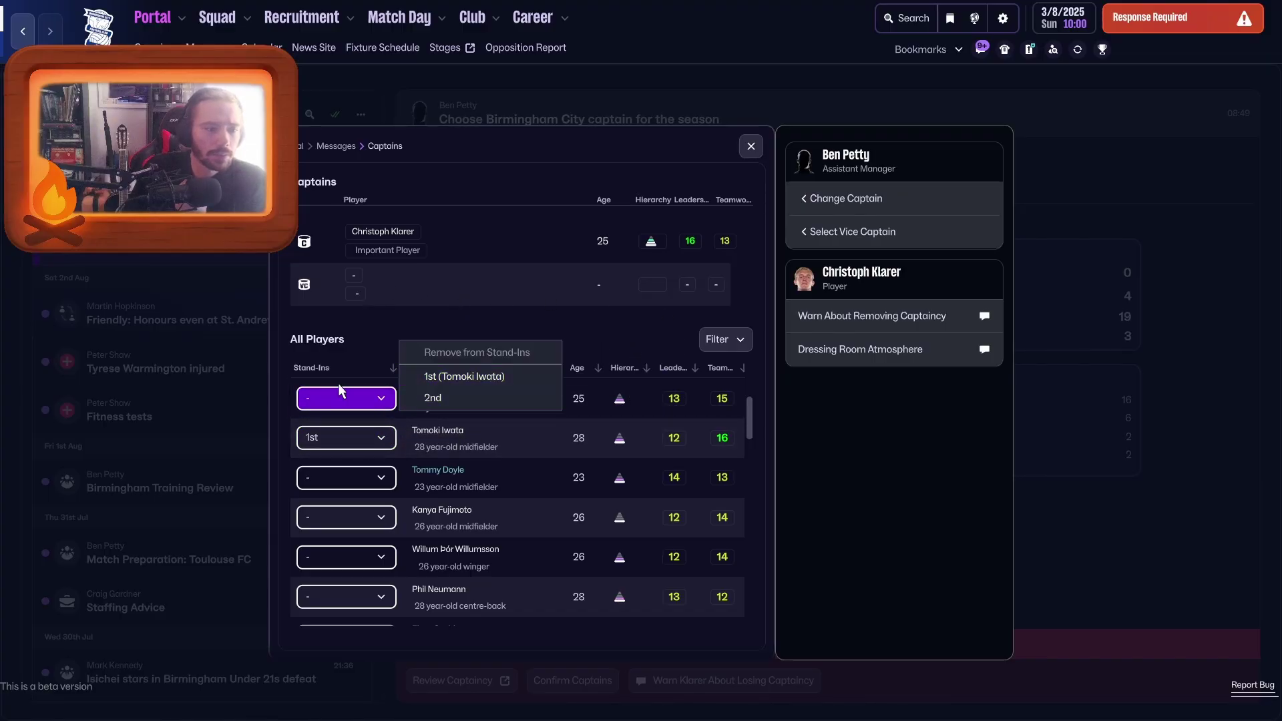
pyautogui.click(346, 290)
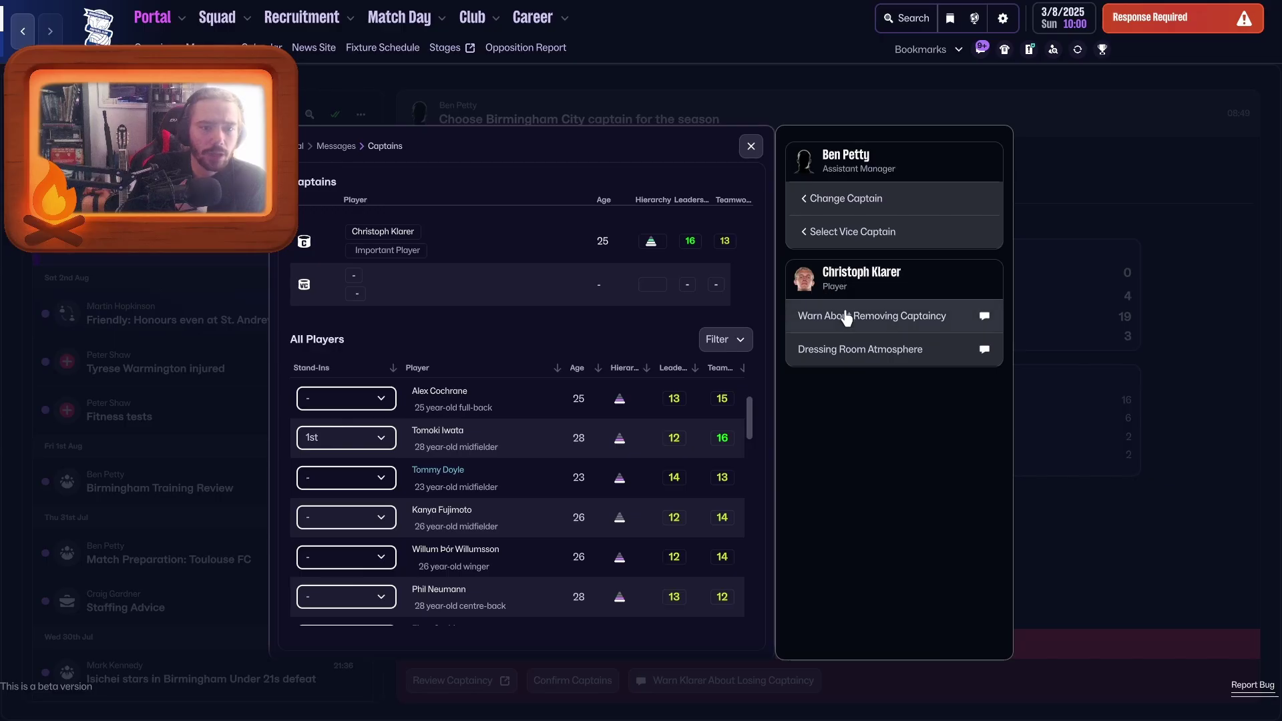
# Step: Have the assistant manager appoint Tomoki Iwata as vice-captain, and confirm the captains for the season
pyautogui.click(842, 232)
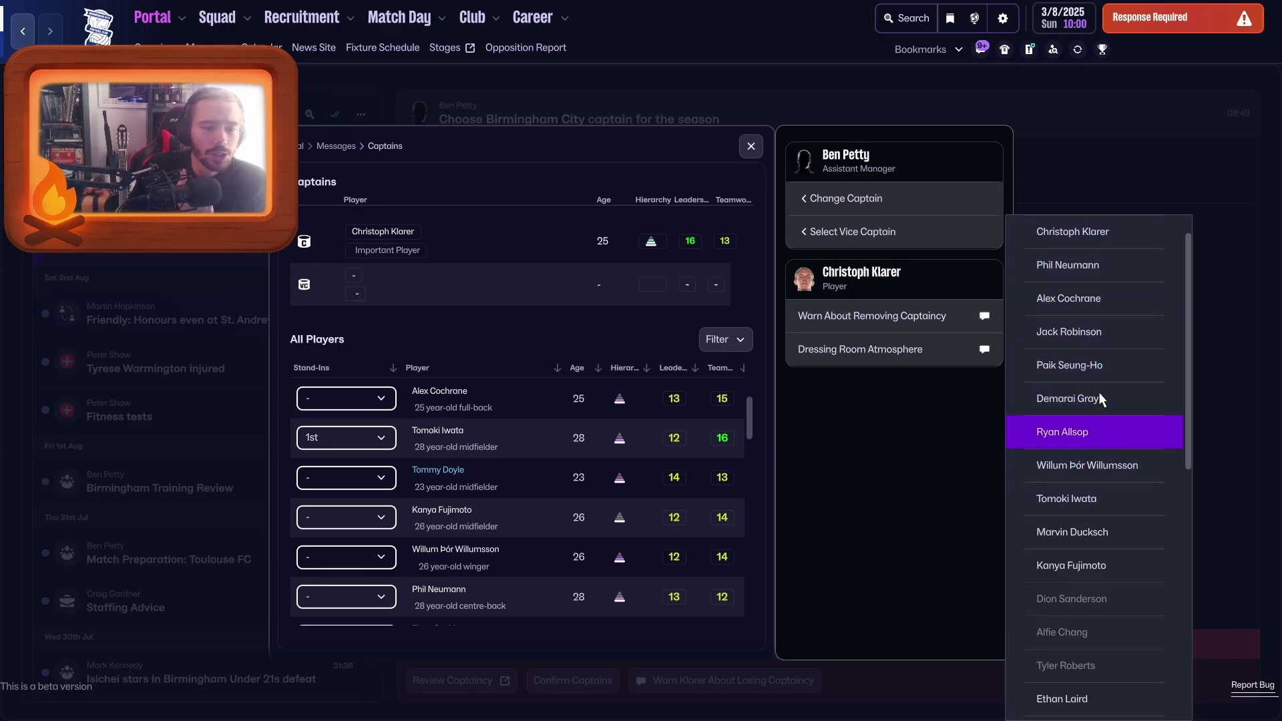
pyautogui.scroll(-5, 1064, 573)
pyautogui.scroll(-1, 1063, 568)
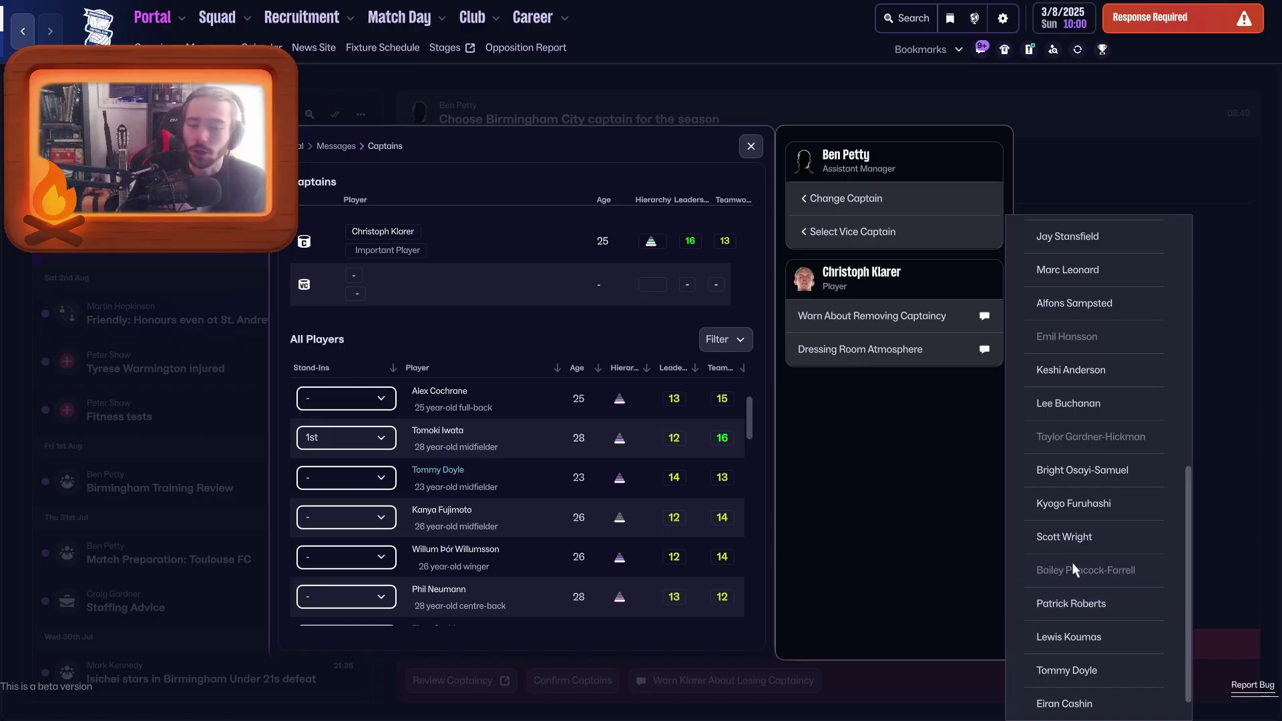
pyautogui.scroll(5, 1067, 627)
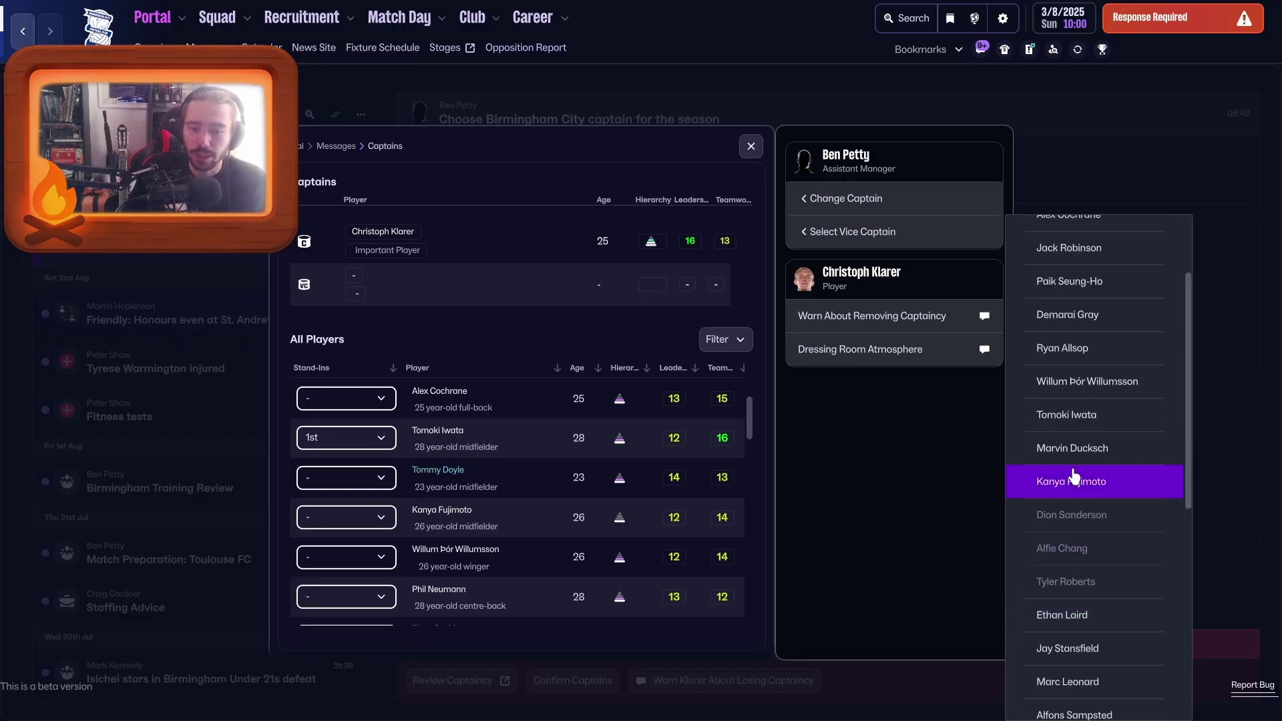
pyautogui.scroll(1, 1064, 494)
pyautogui.click(1062, 499)
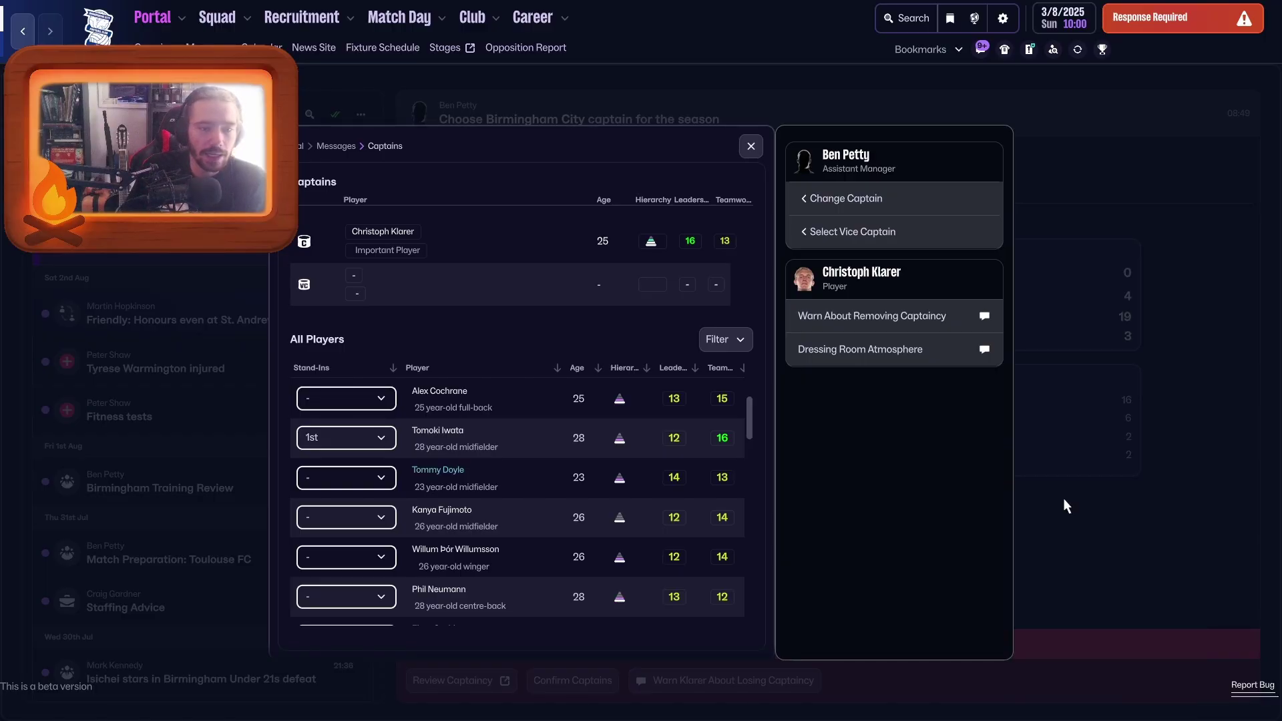
pyautogui.click(620, 383)
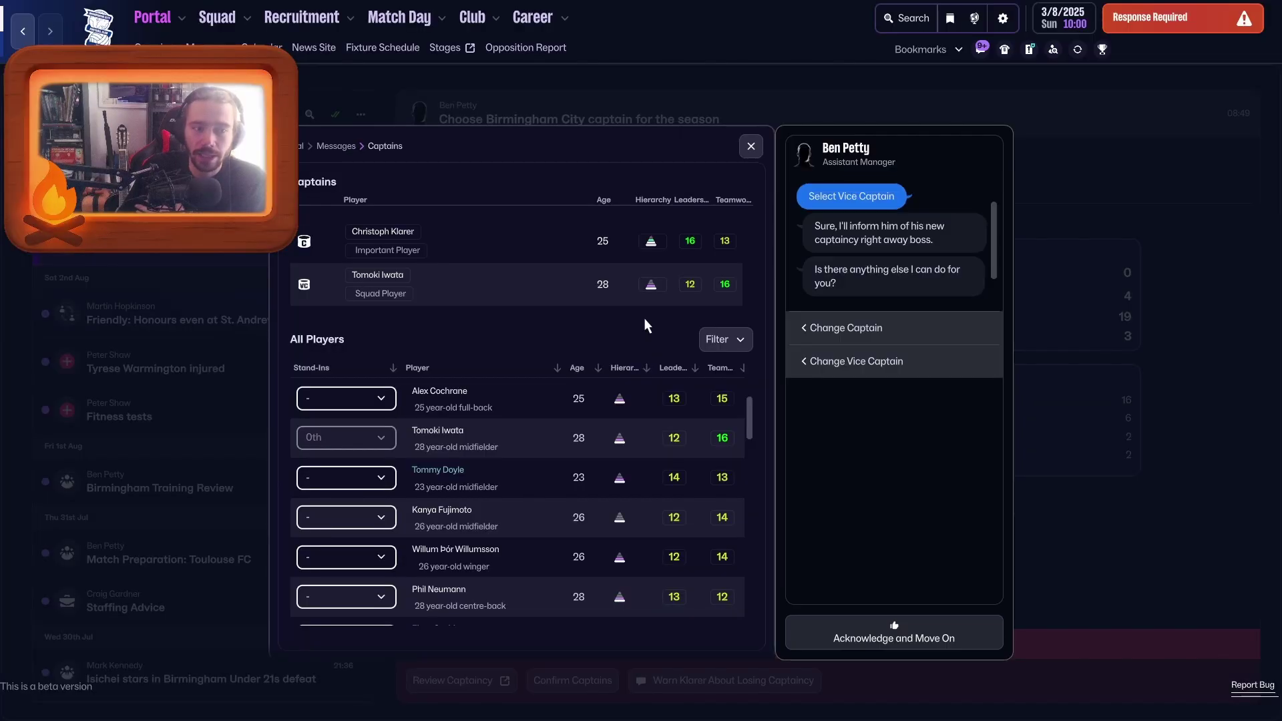
pyautogui.click(912, 634)
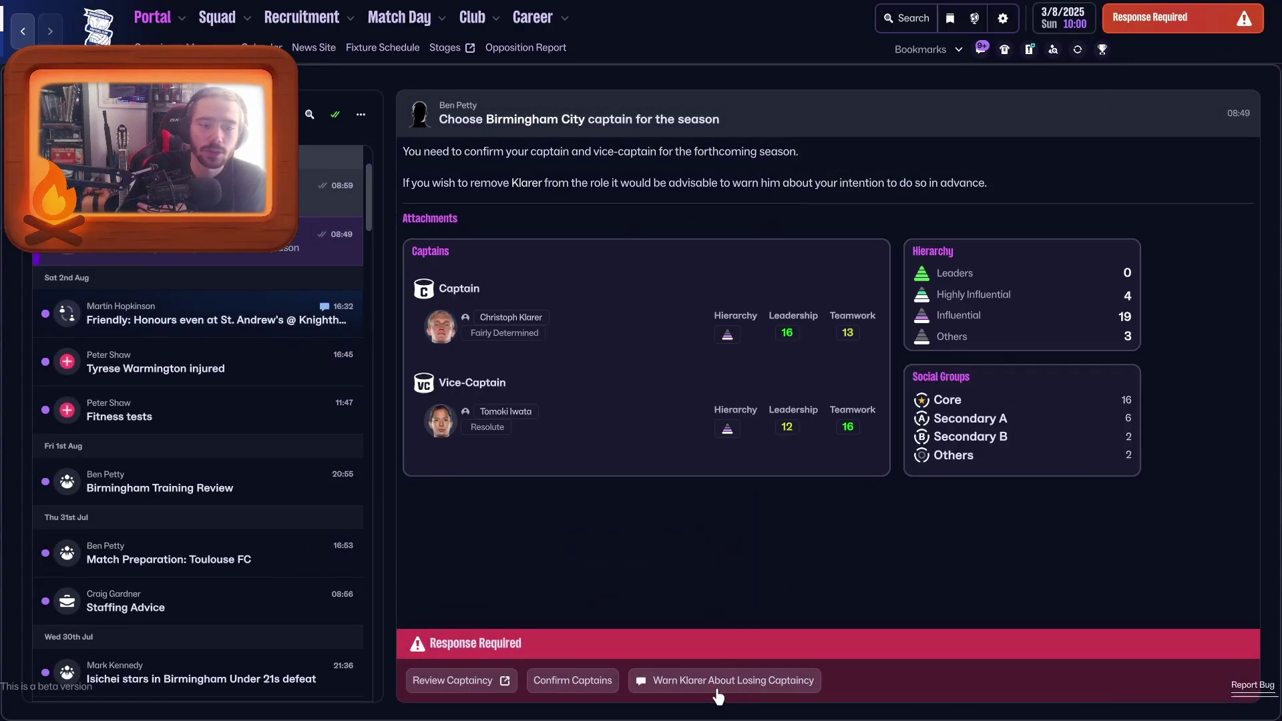
pyautogui.click(601, 684)
# Step: Advance the career within 3 August, stop the processing and open the Career overview to check its background
pyautogui.click(1196, 21)
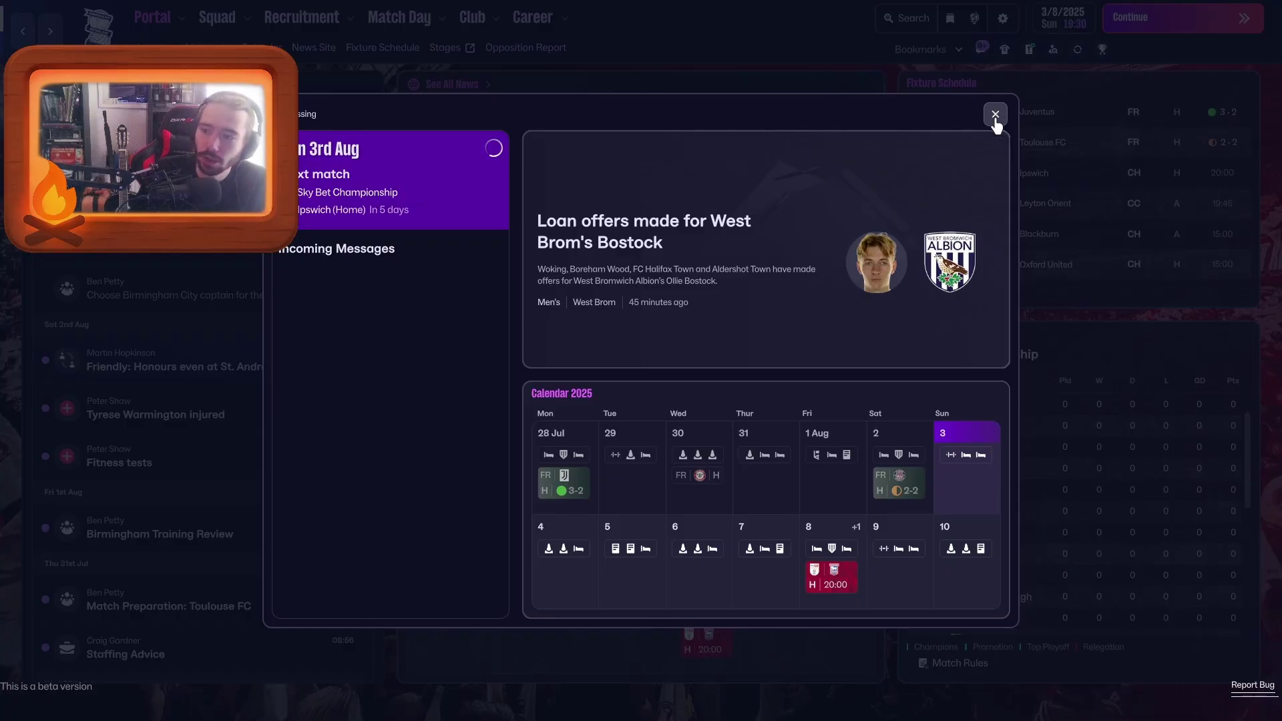
pyautogui.click(994, 115)
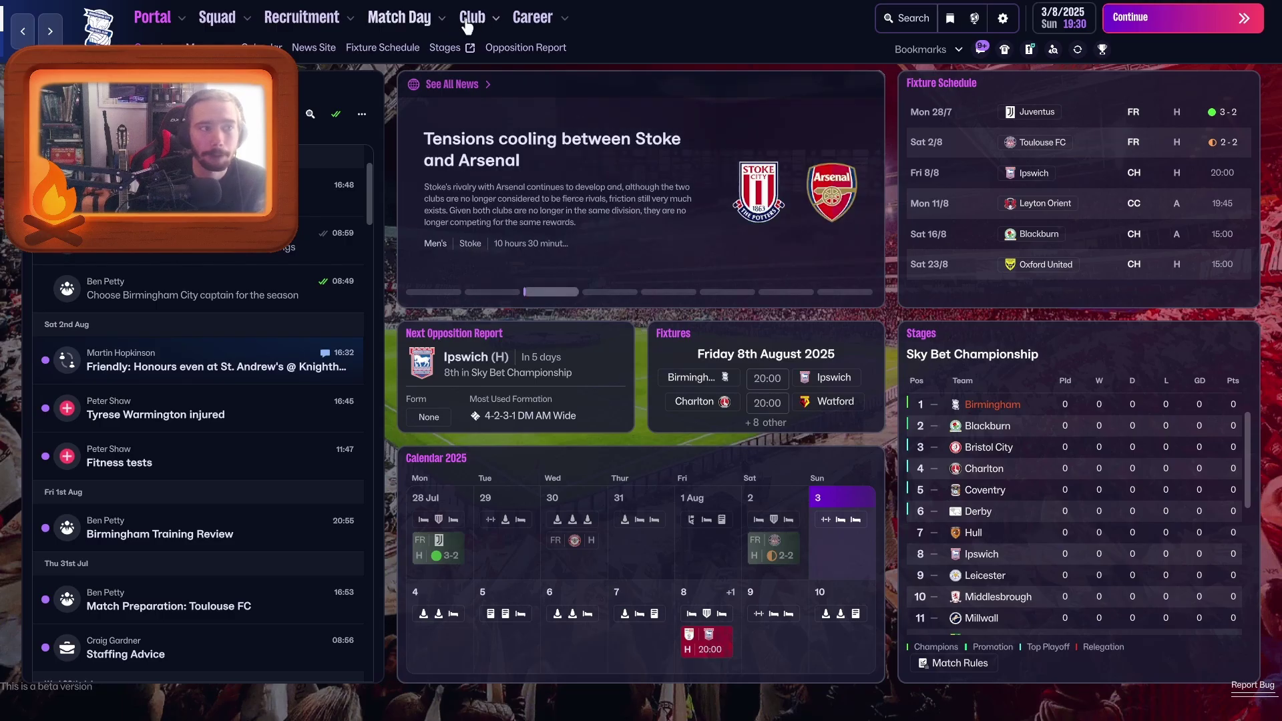
pyautogui.click(532, 17)
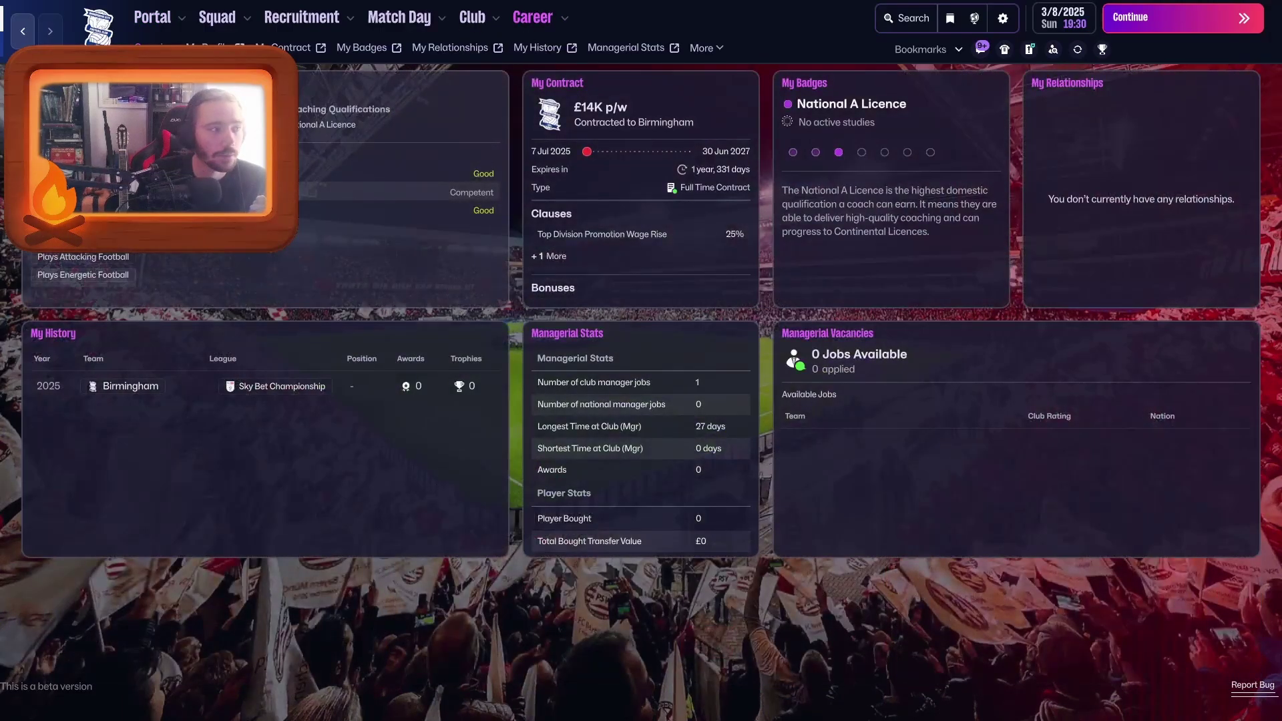
# Step: Advance to the Ipswich match and create a Tiki-Taka tactic with 3-4-3 DM Wide in possession and 4-3-3 DM Wide out of possession
pyautogui.click(1168, 21)
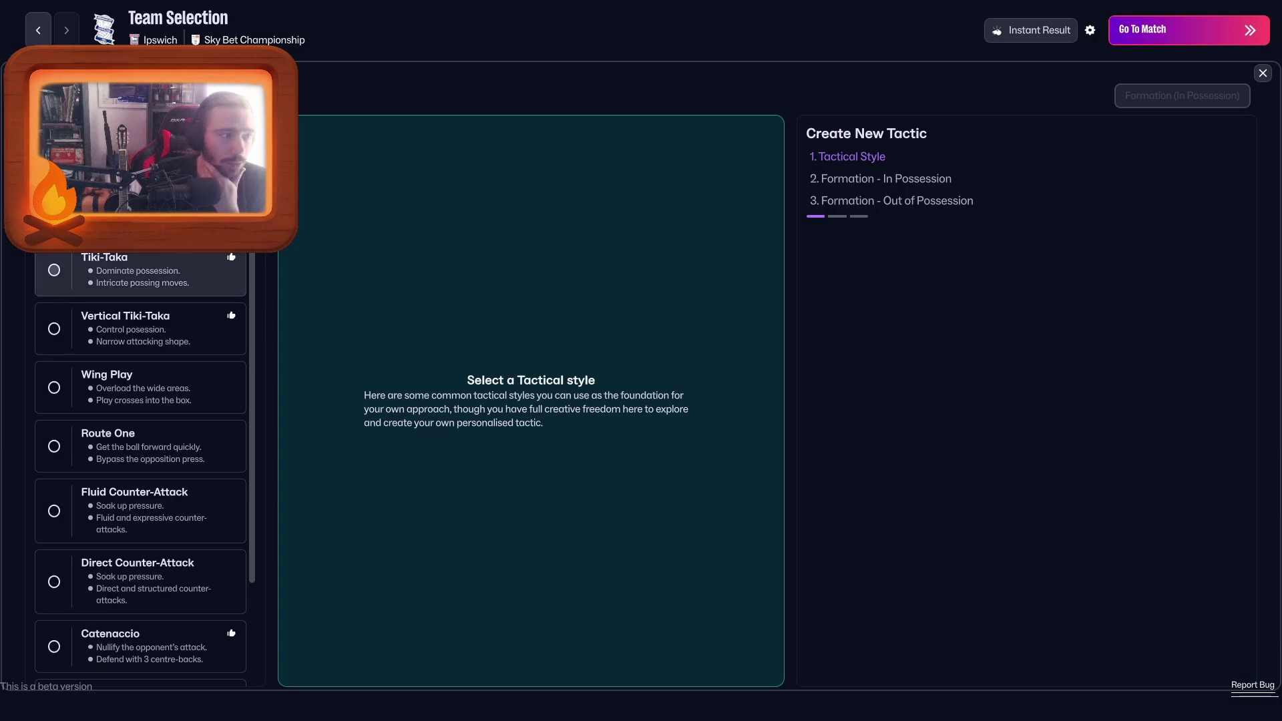
pyautogui.click(134, 277)
pyautogui.click(1138, 96)
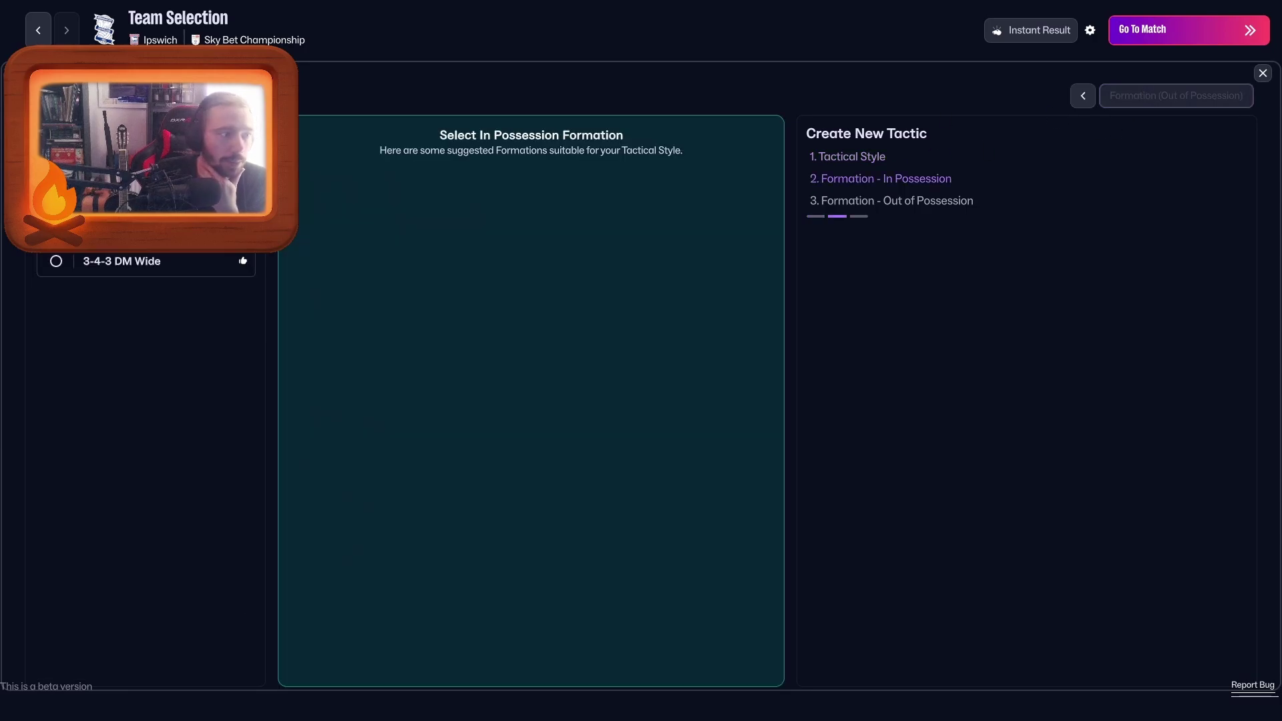
pyautogui.click(59, 266)
pyautogui.click(1173, 96)
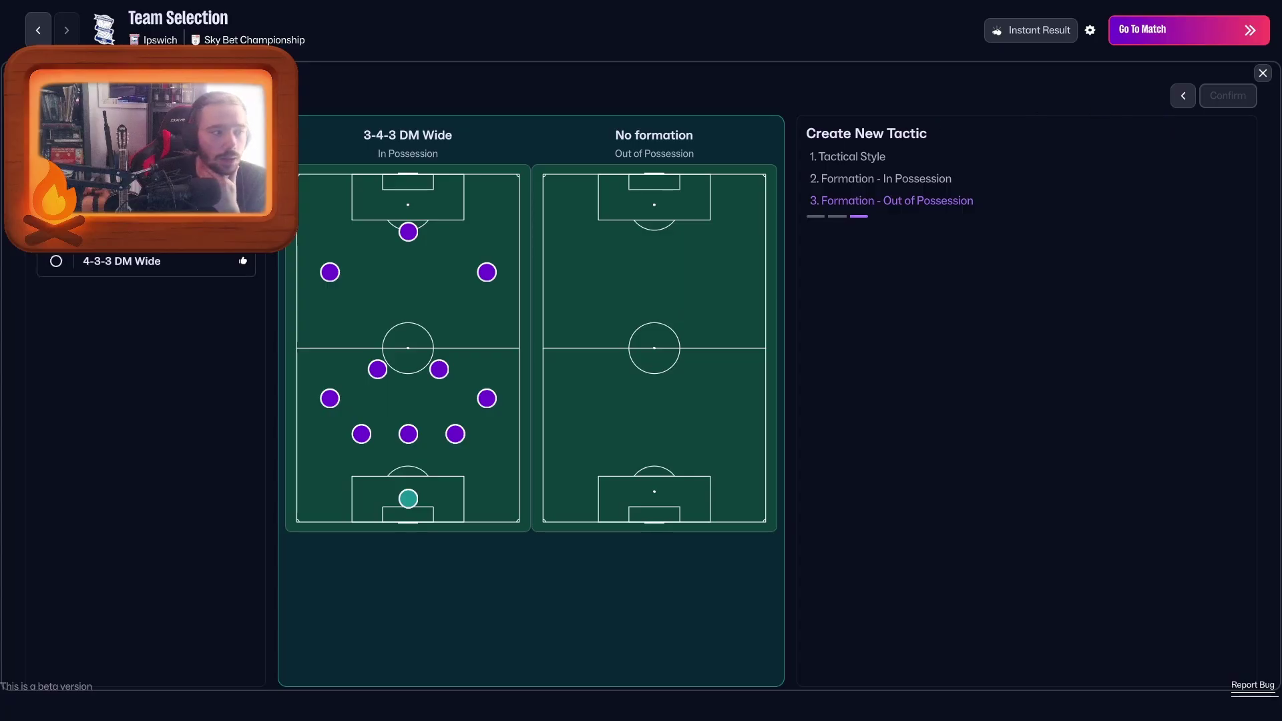
pyautogui.click(62, 270)
pyautogui.click(1245, 98)
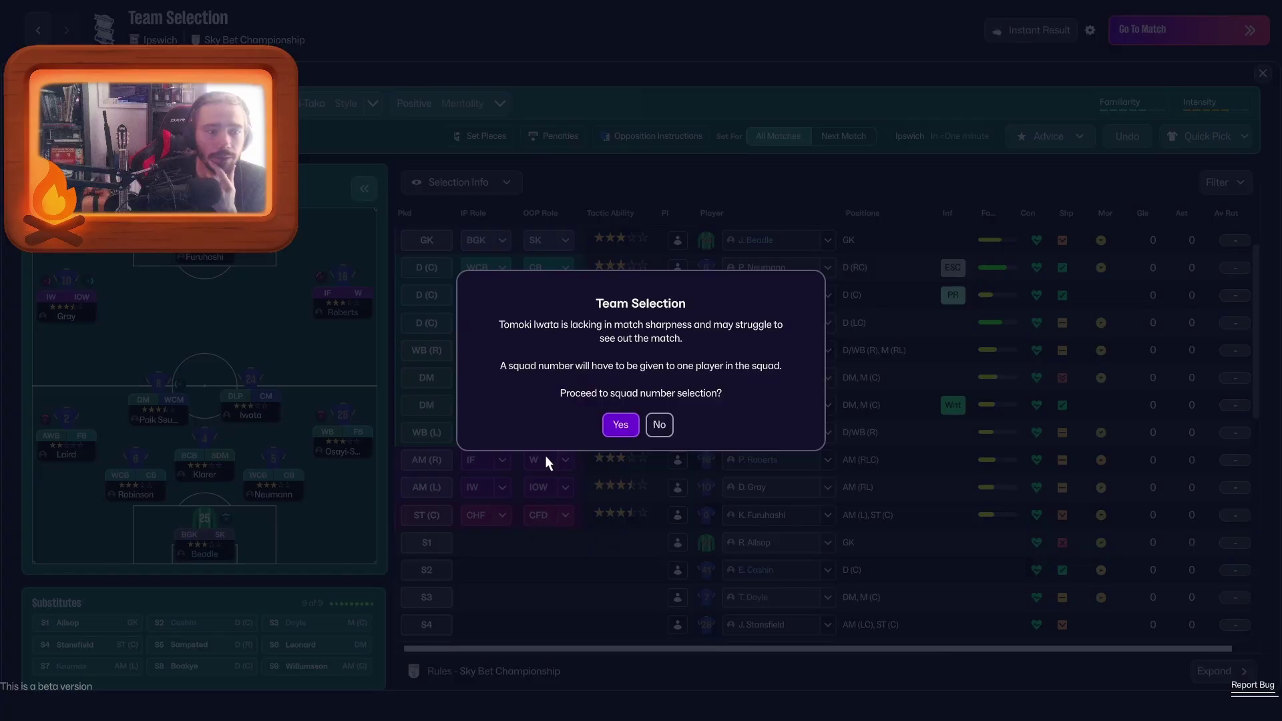
# Step: Proceed to squad number selection, have the assistant assign the missing number, and submit the squad numbers
pyautogui.click(620, 424)
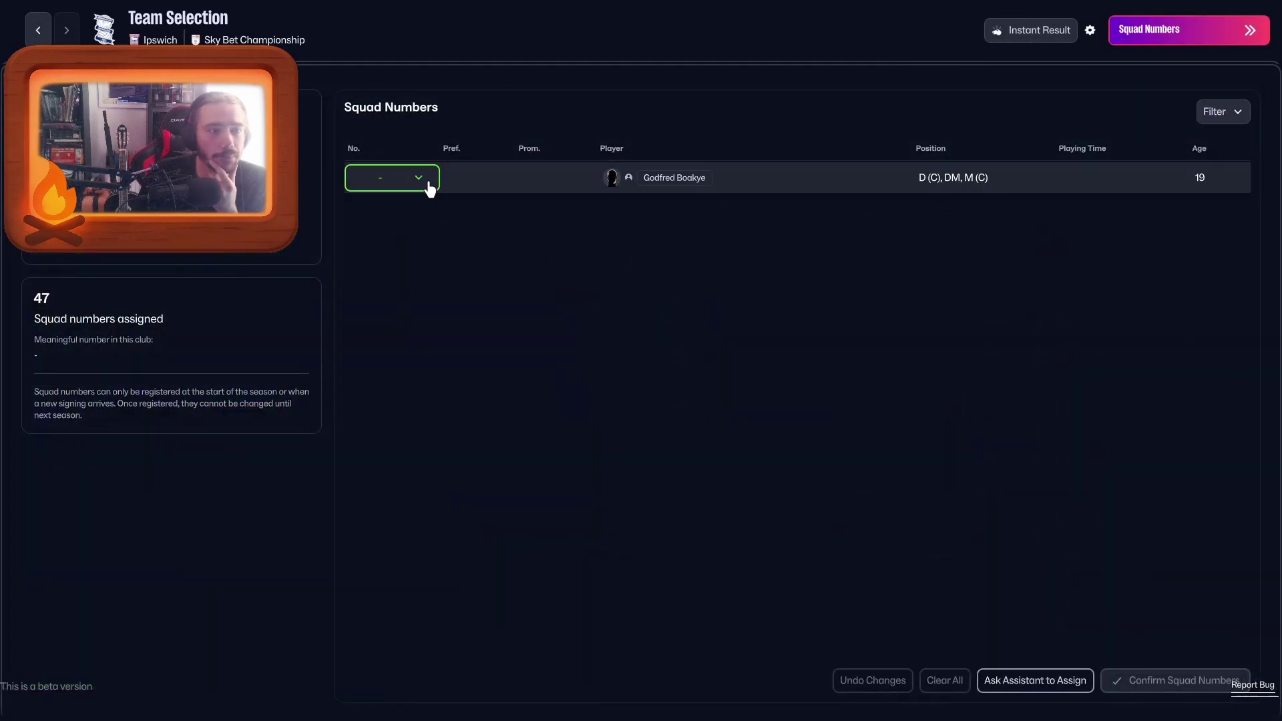
pyautogui.click(1033, 679)
pyautogui.click(1138, 688)
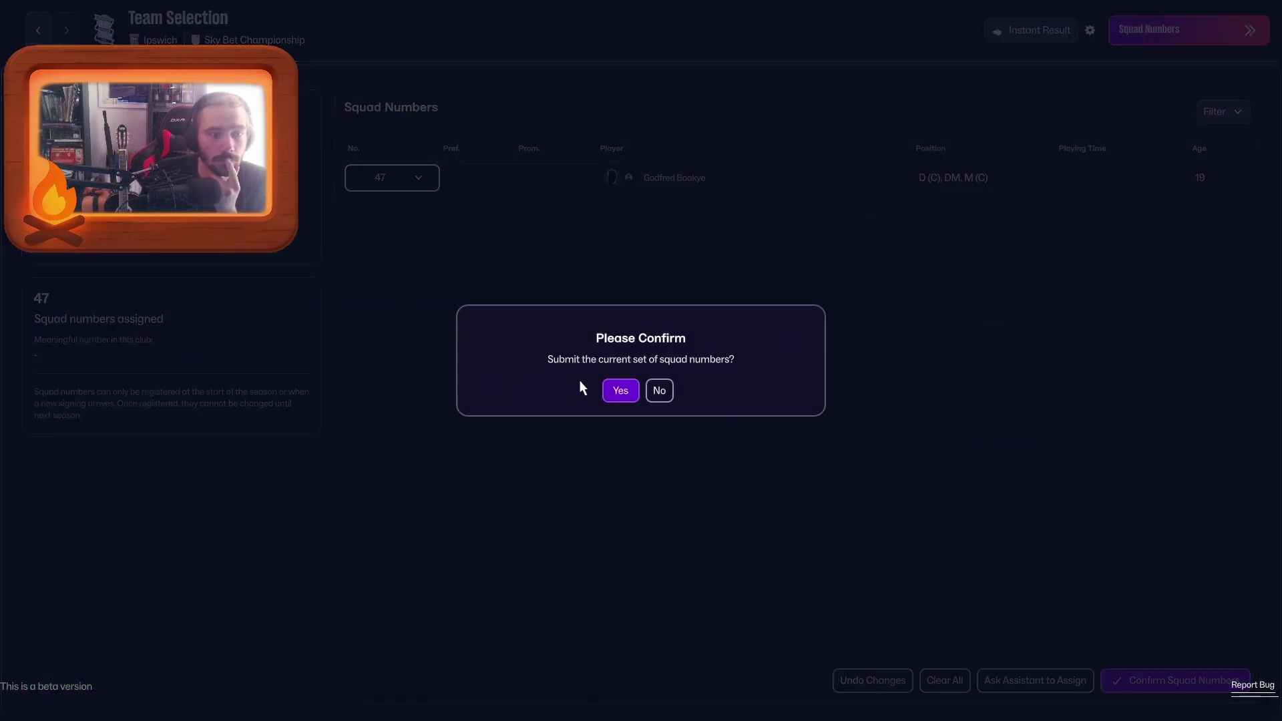
pyautogui.click(618, 390)
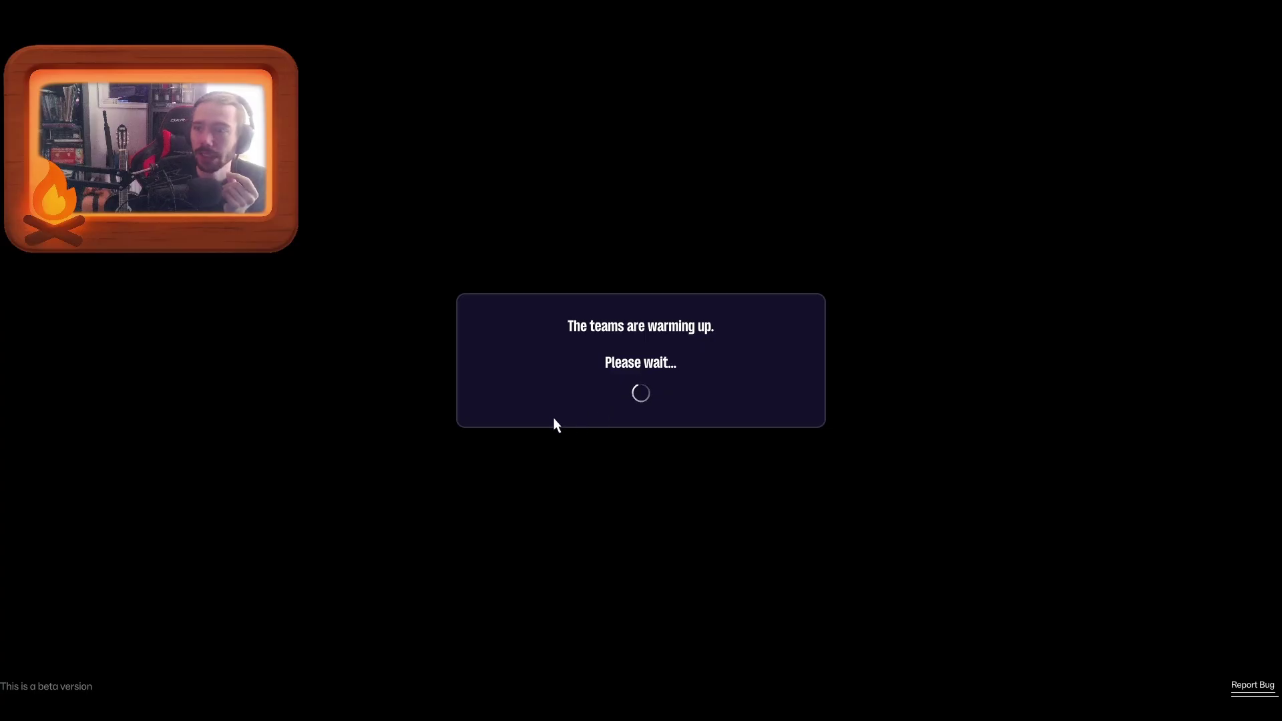
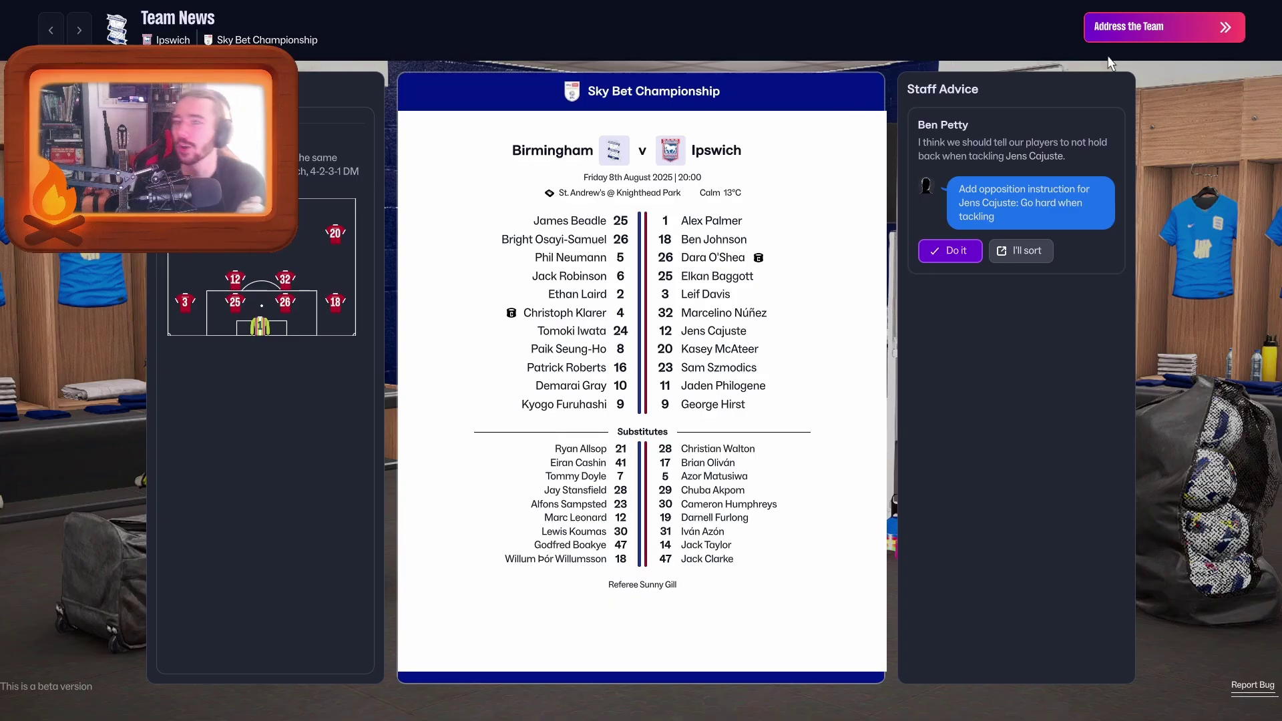
# Step: Give the team talk "Have fun and enjoy the match tonight." and move on to the media stage
pyautogui.click(1155, 28)
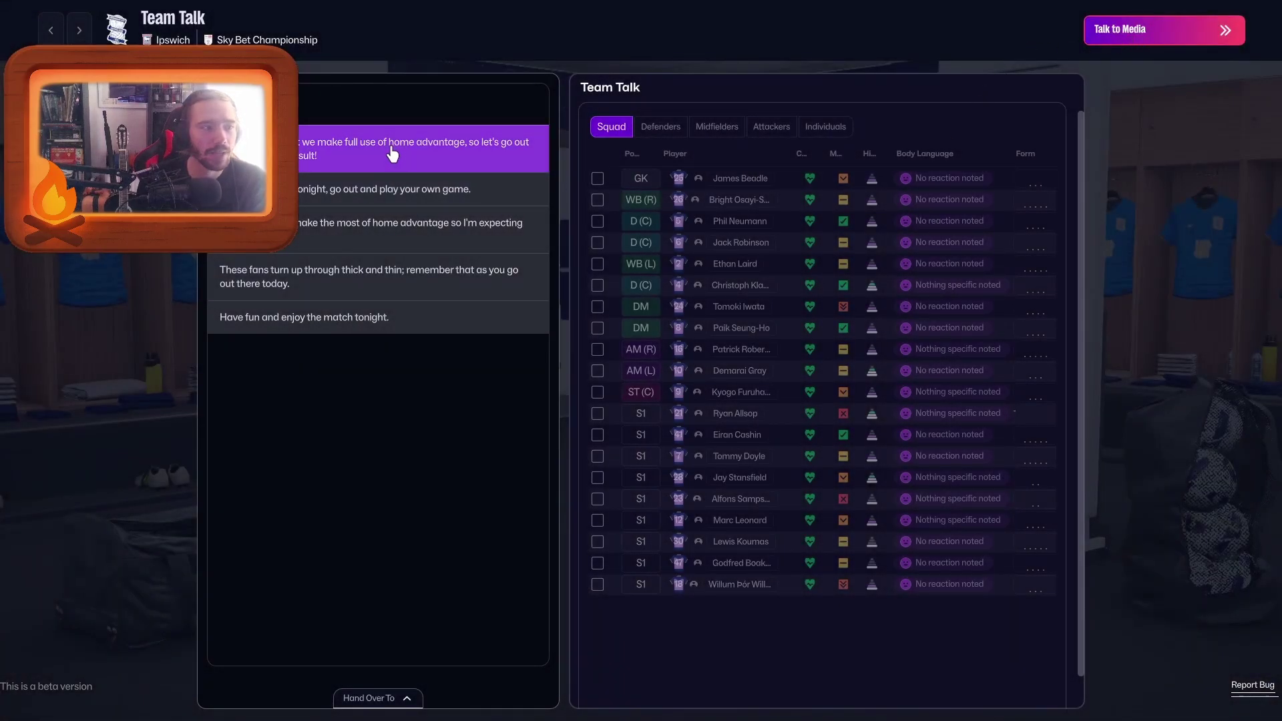
pyautogui.click(320, 328)
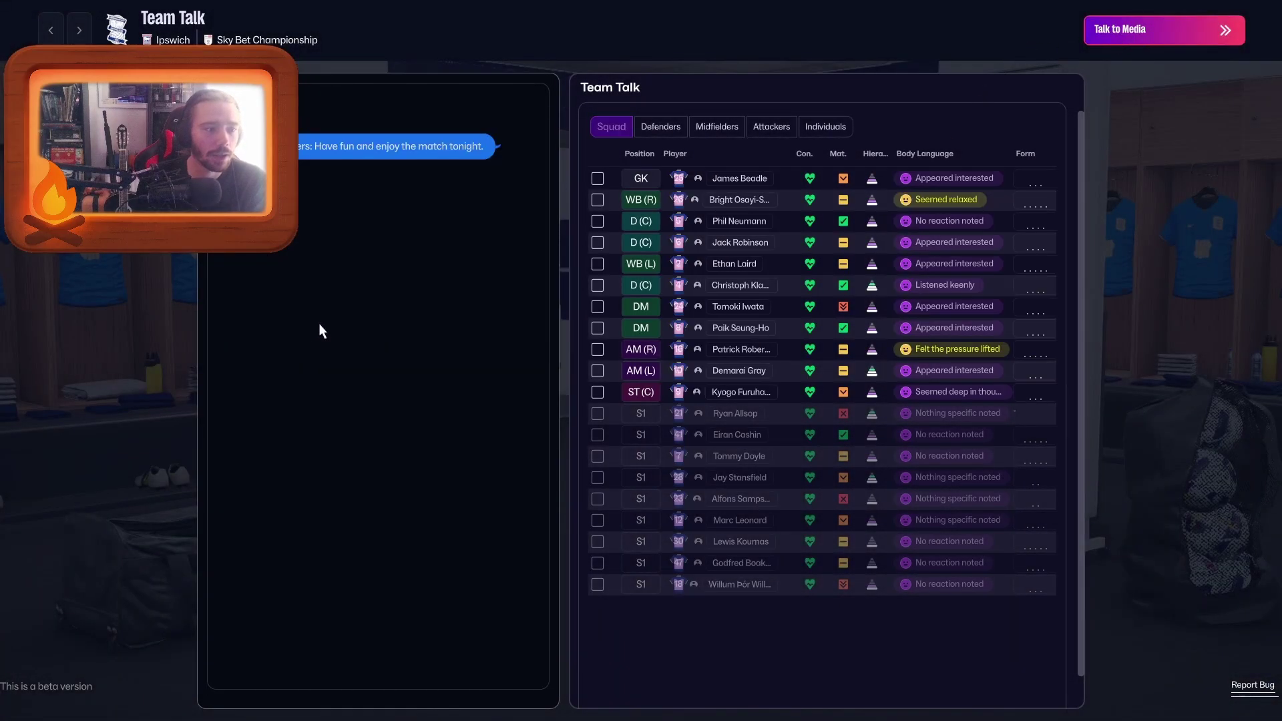
pyautogui.click(1152, 34)
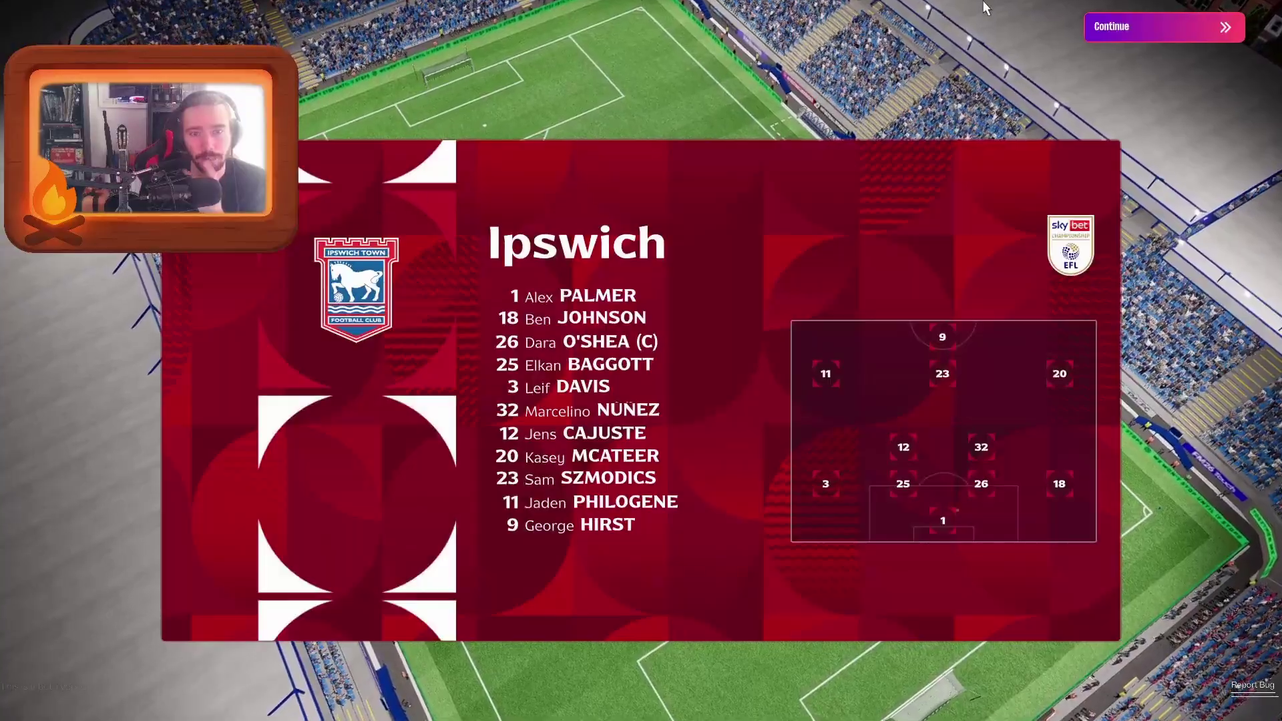
# Step: Skip the pre-match line-up and league table presentations and kick off the match against Ipswich
pyautogui.click(1125, 30)
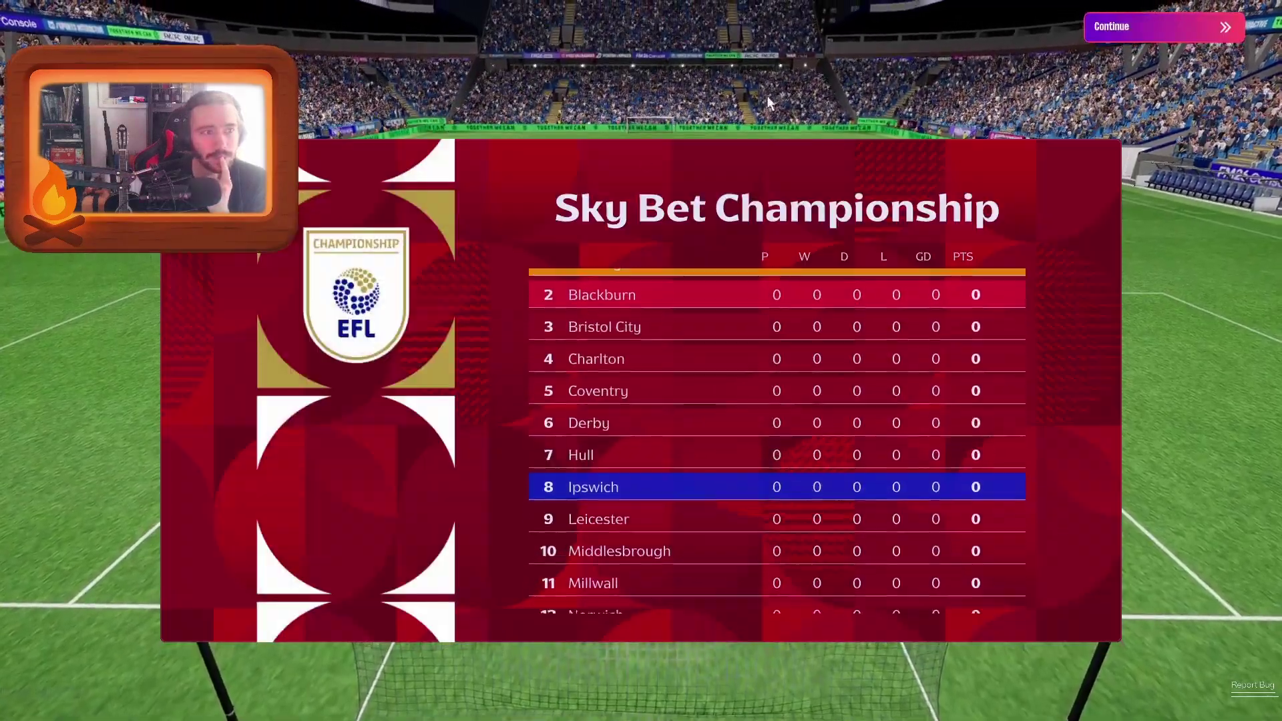
pyautogui.click(1163, 21)
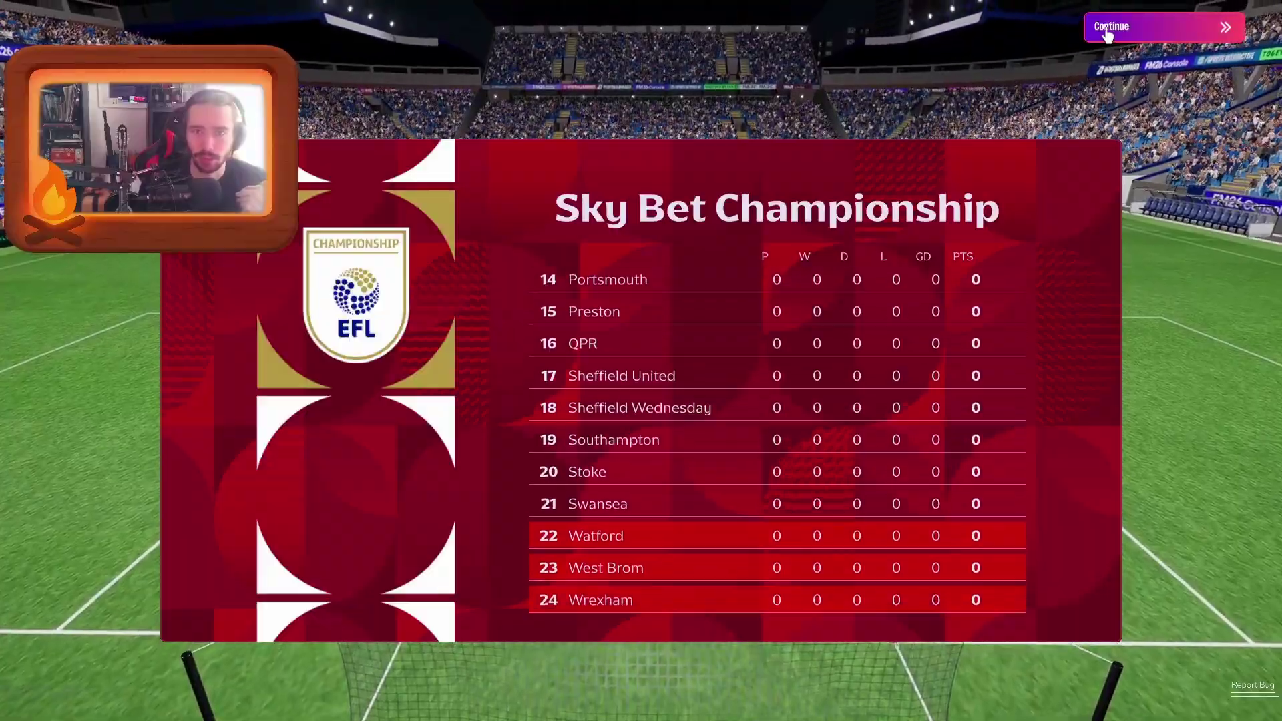
pyautogui.click(1104, 28)
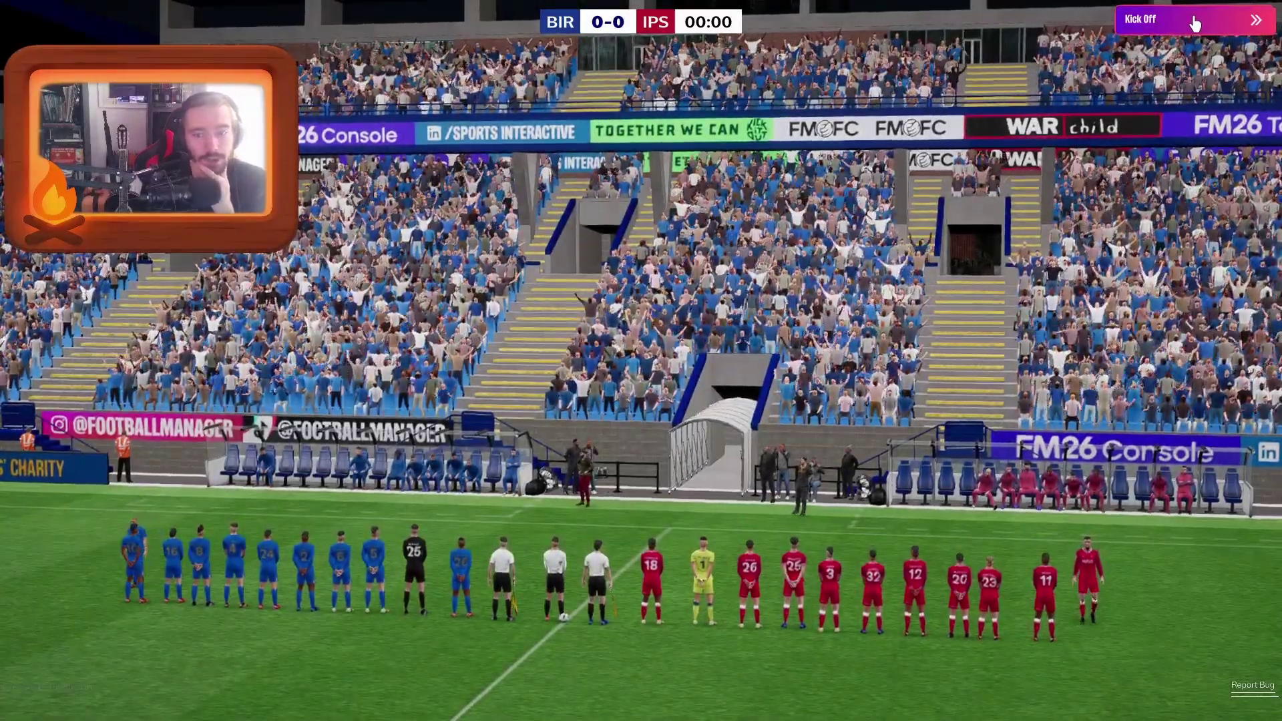
pyautogui.click(1194, 21)
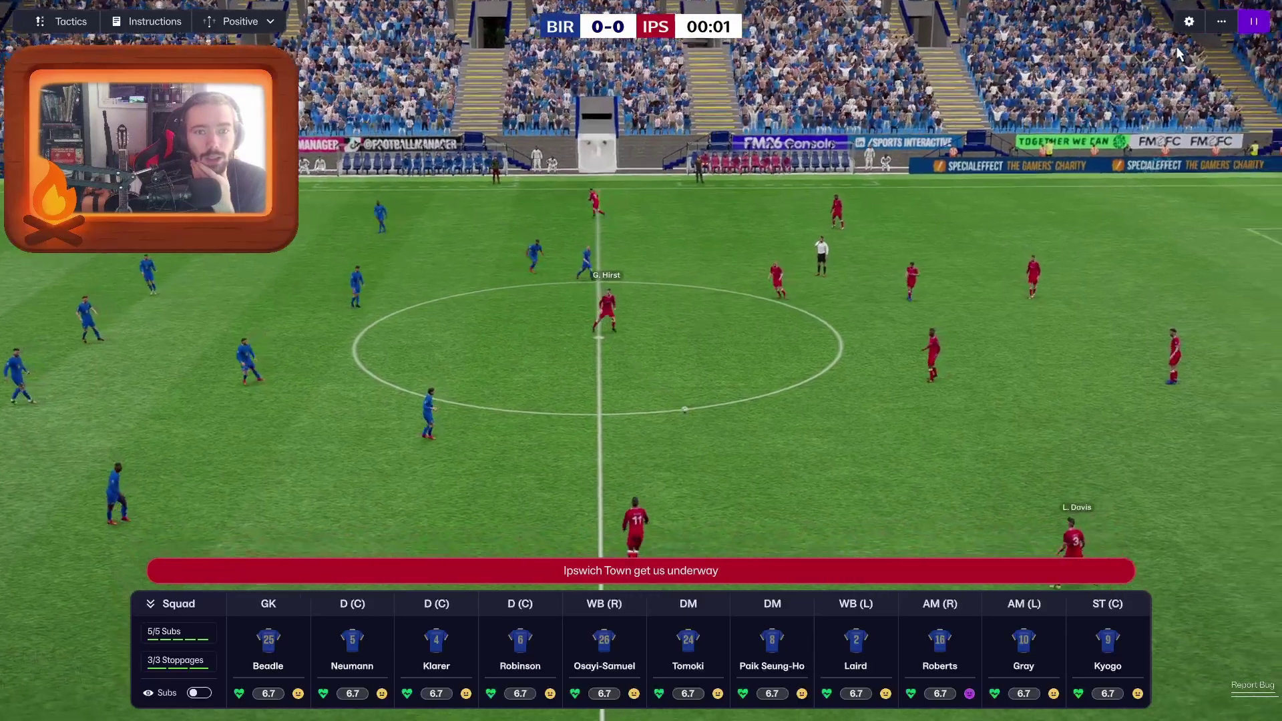
# Step: Back out of the instant result and match settings to check the match overview background, and resume play
pyautogui.click(1189, 21)
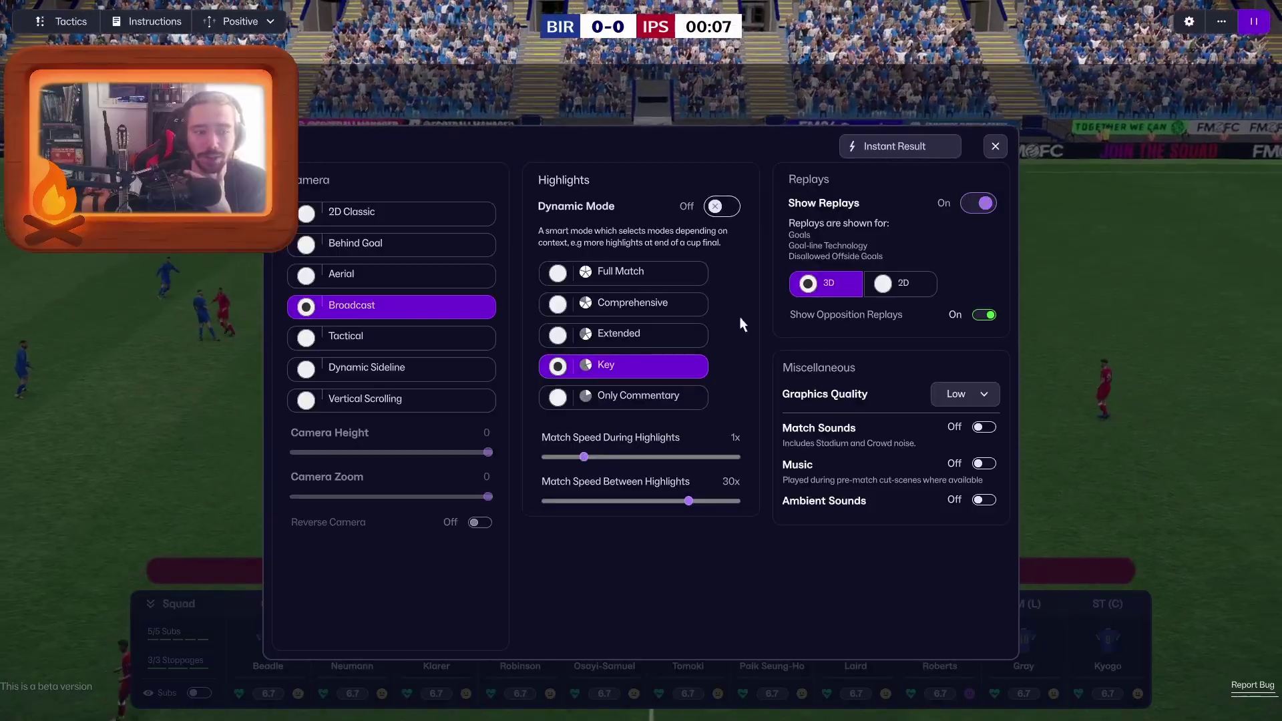
pyautogui.click(843, 149)
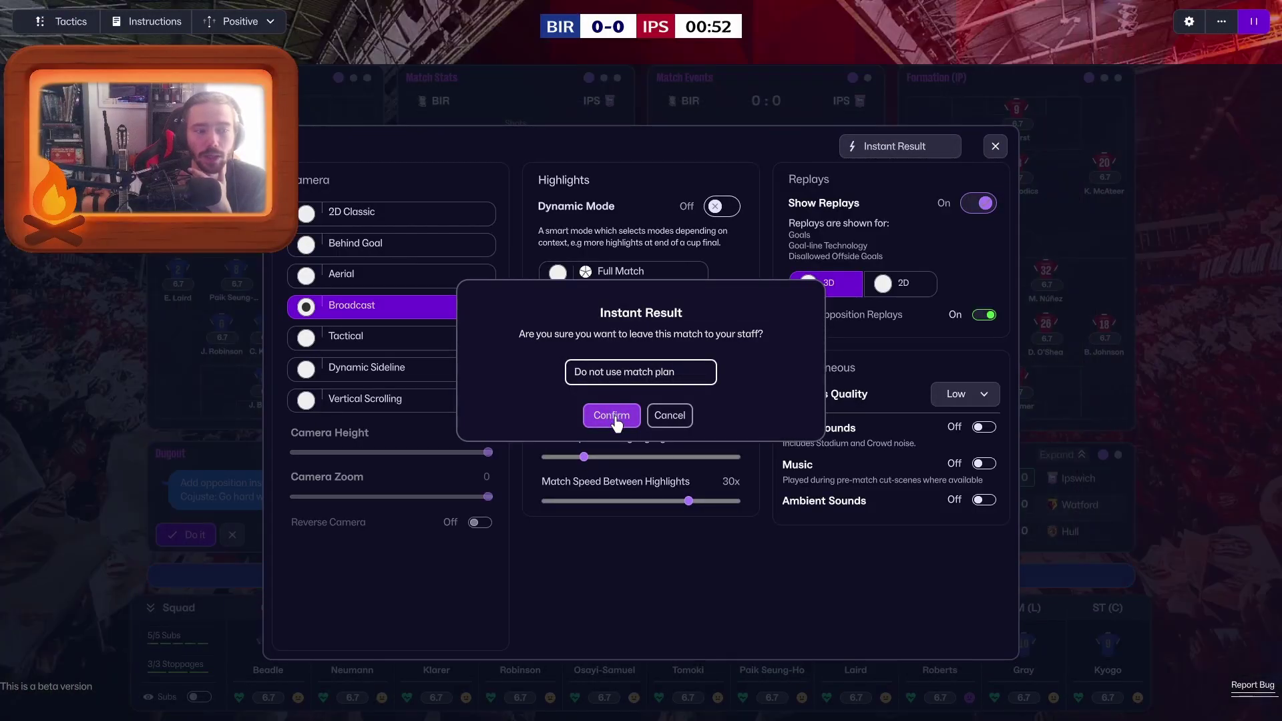
pyautogui.click(670, 416)
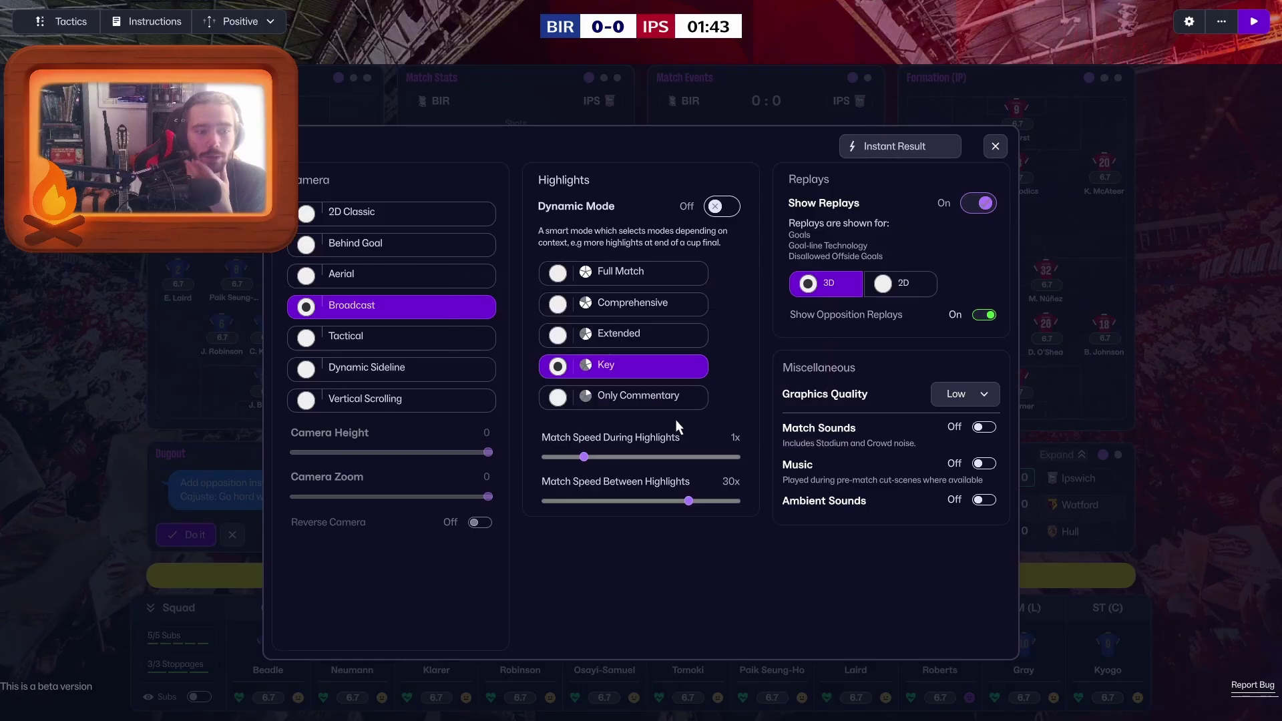
pyautogui.click(998, 150)
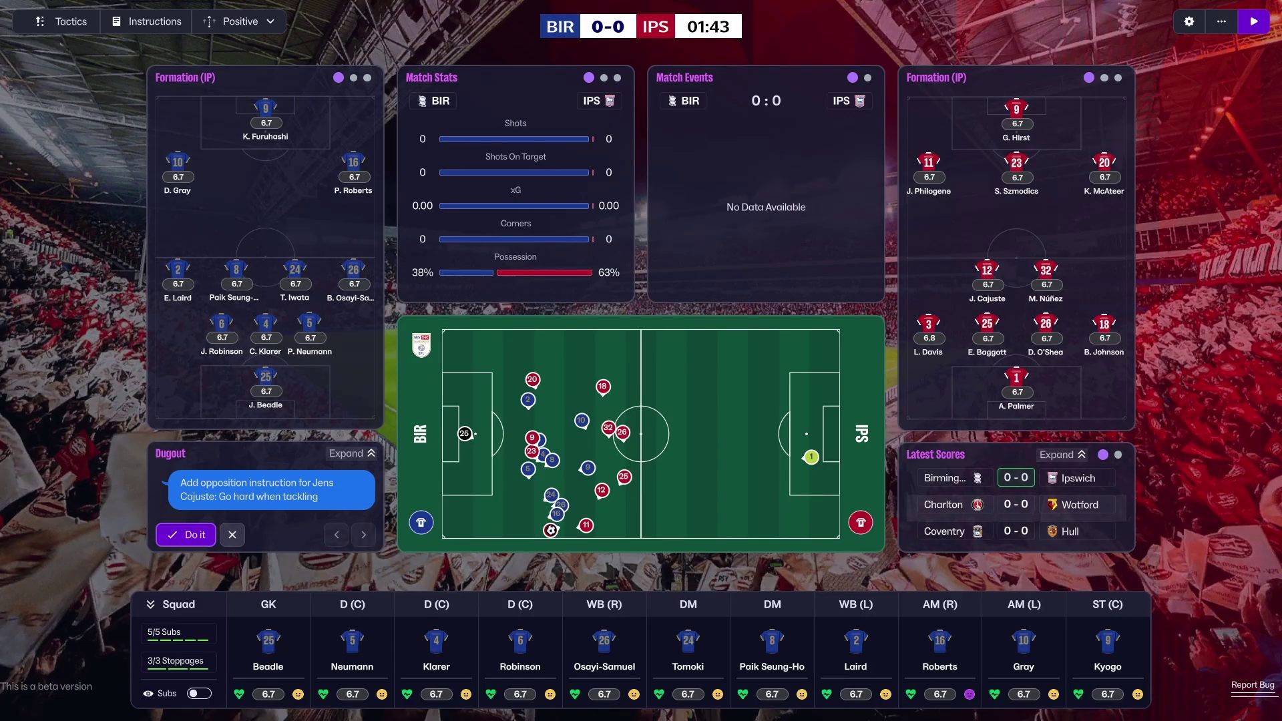
pyautogui.click(1254, 21)
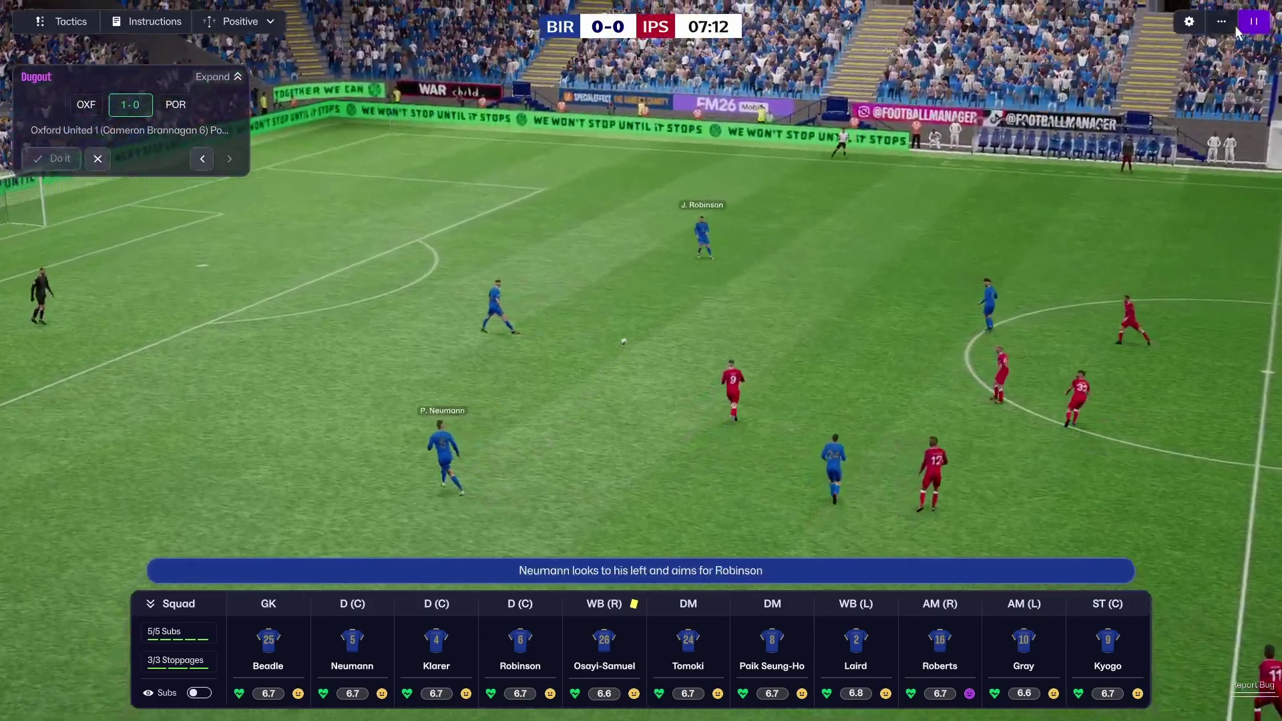
# Step: Finish the match with an instant result without a match plan, and go past the results to the Portal
pyautogui.click(1189, 23)
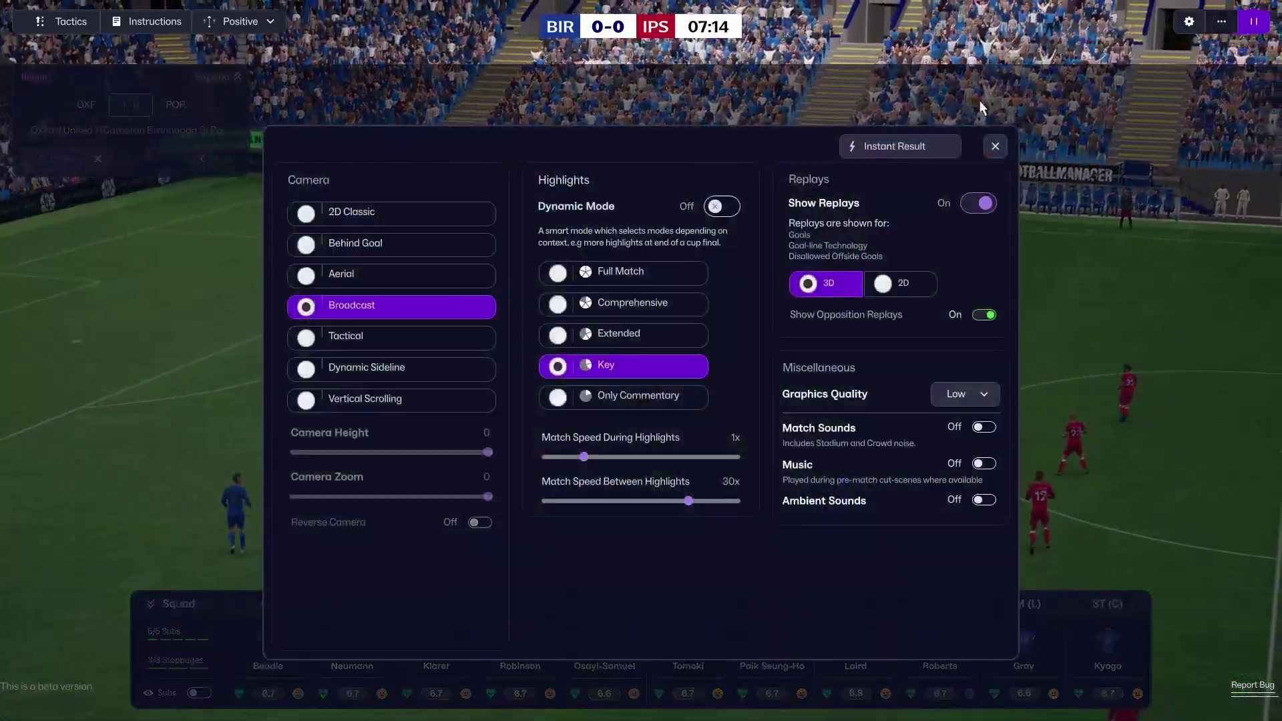
pyautogui.click(894, 146)
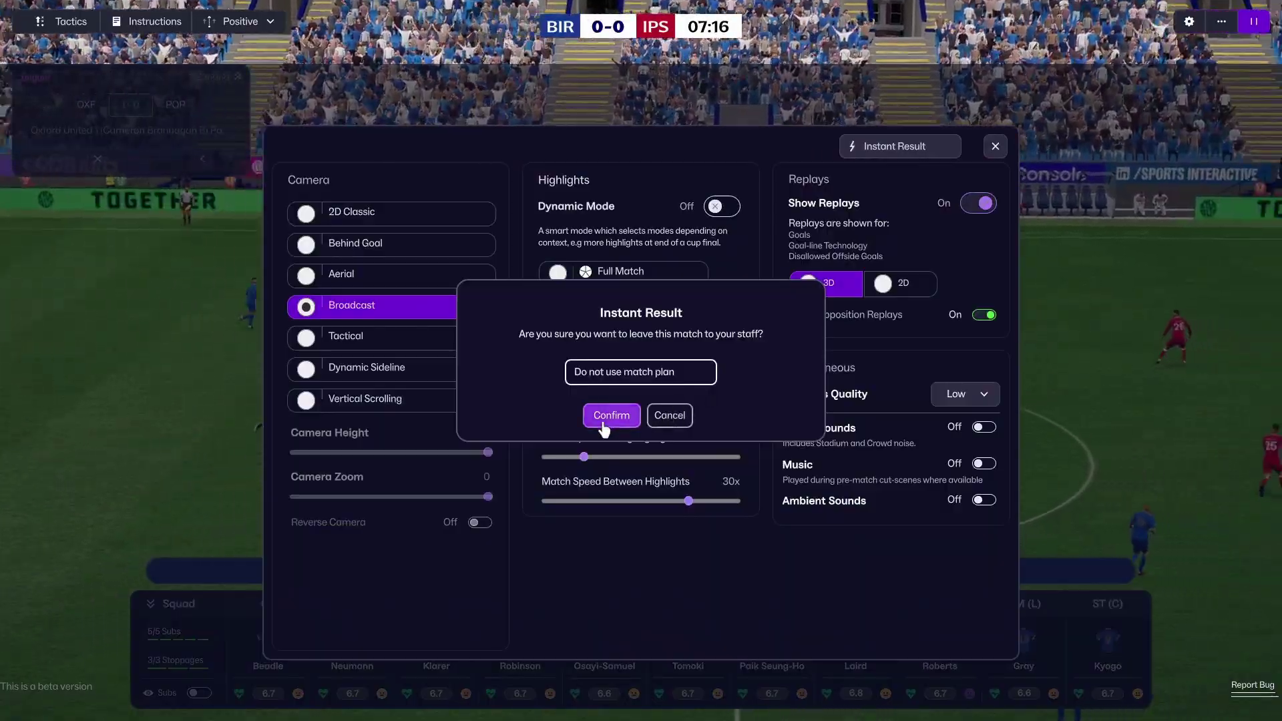
pyautogui.click(608, 418)
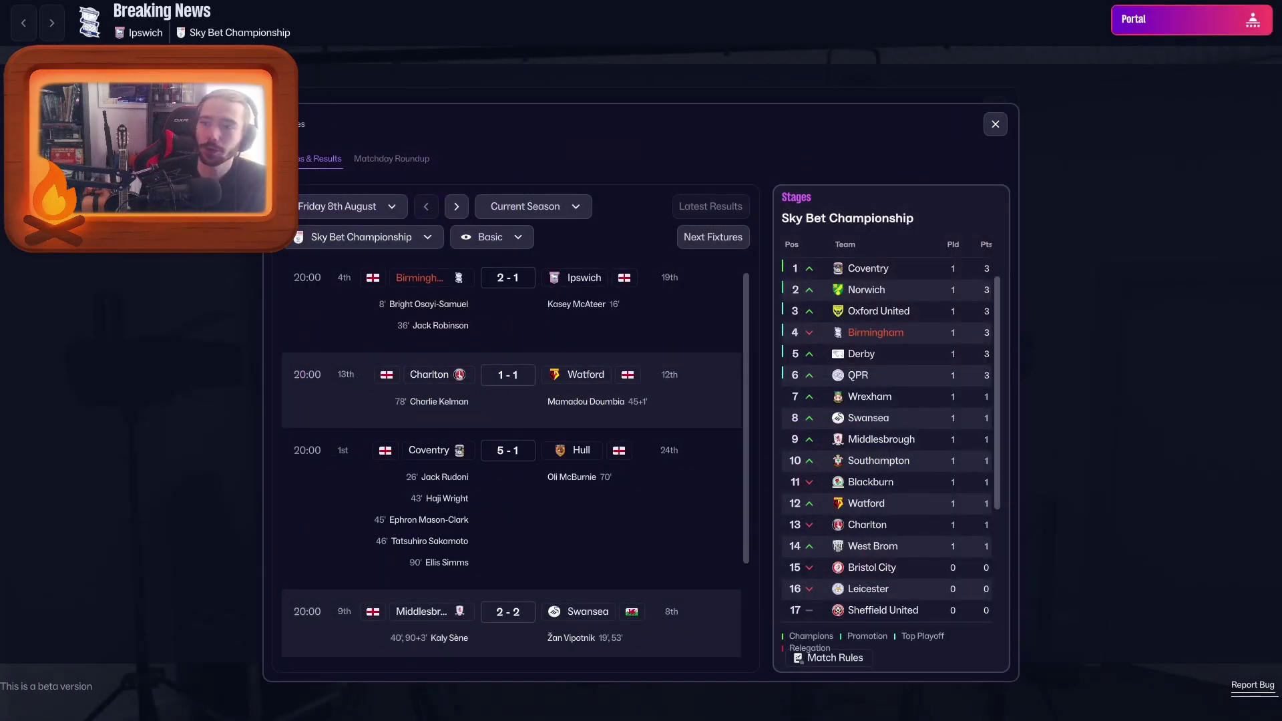
pyautogui.click(994, 124)
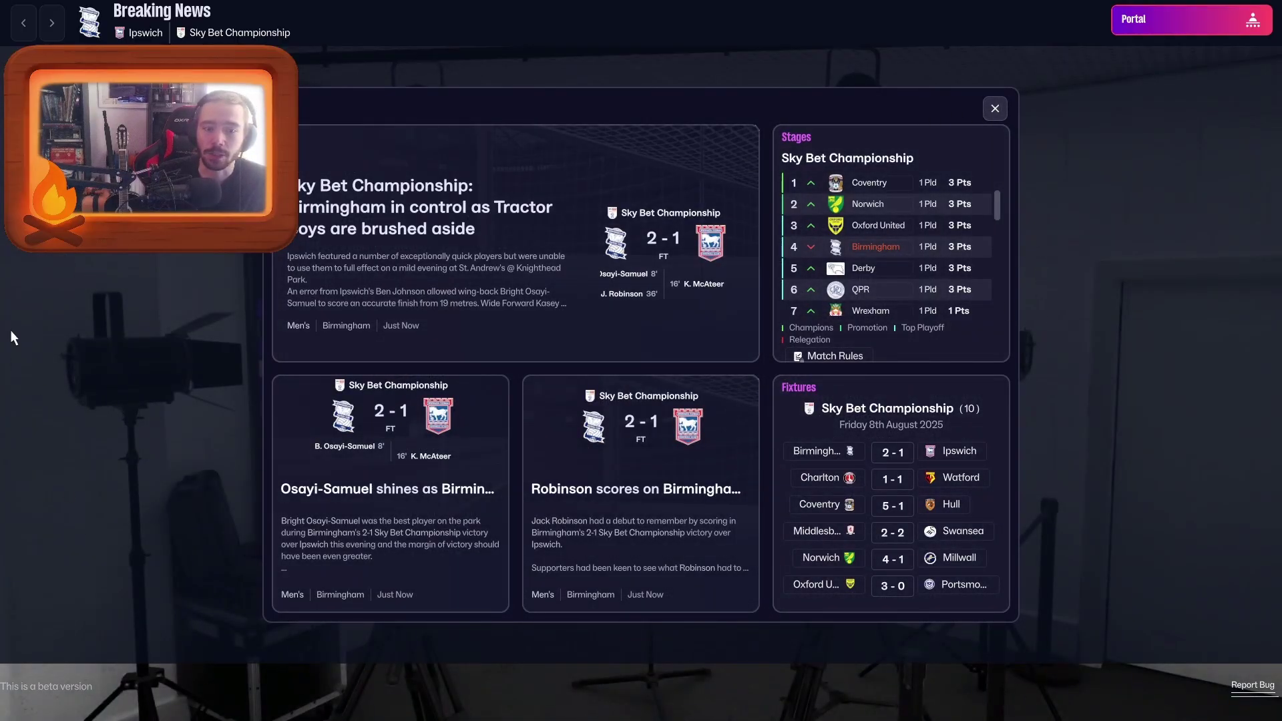
pyautogui.click(1155, 28)
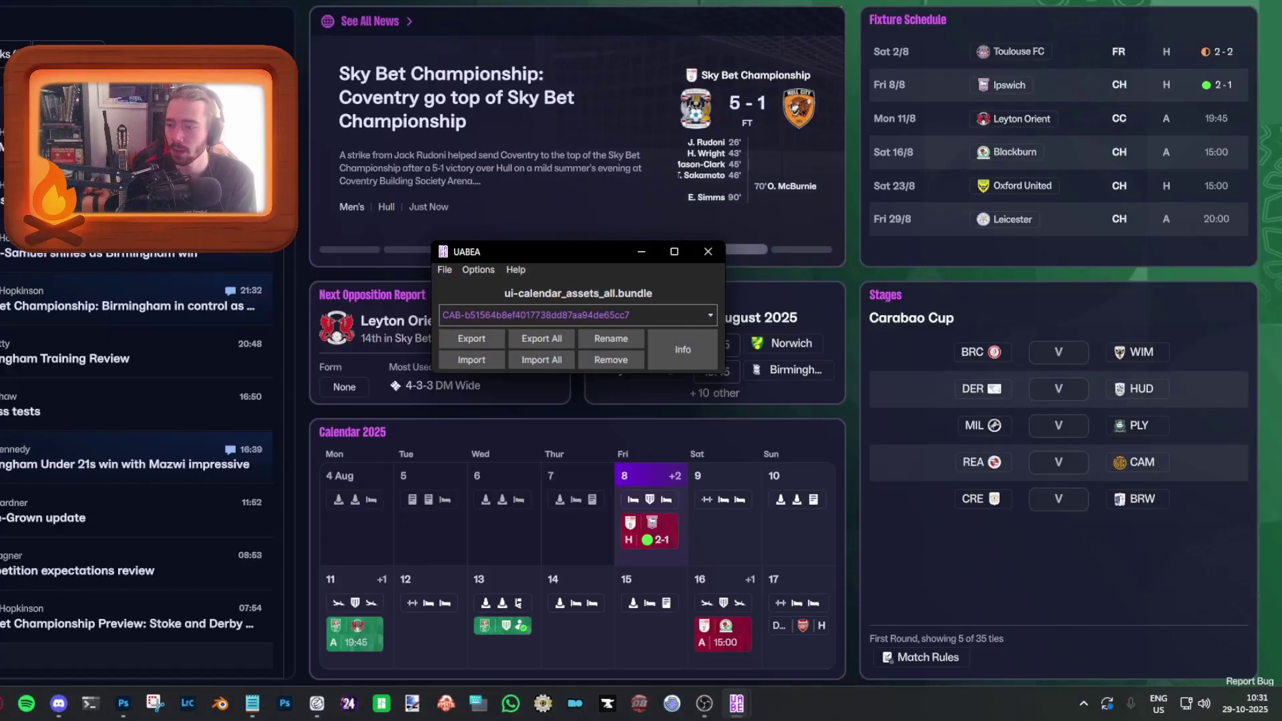
# Step: Sort the bundle files by date modified, load ui-backgrounds_assets_common.bundle into UABEA and open its asset list
pyautogui.click(736, 706)
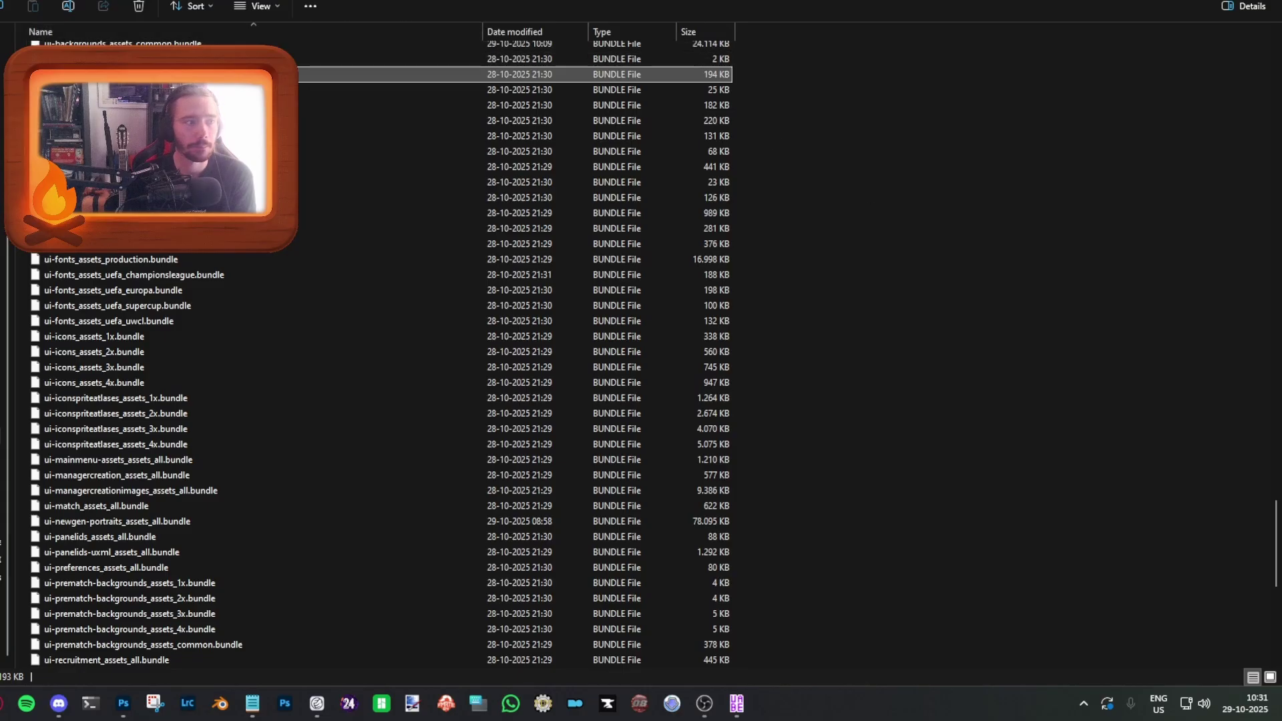
pyautogui.click(544, 34)
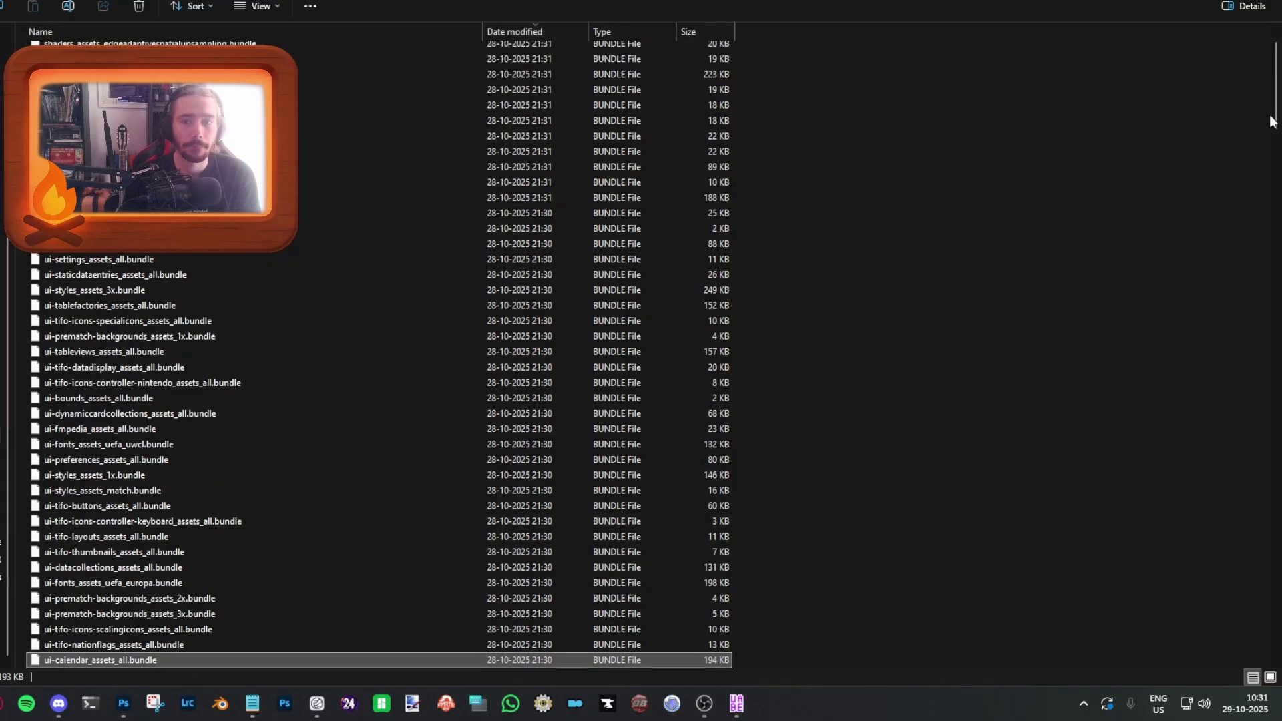
pyautogui.scroll(2, 1270, 122)
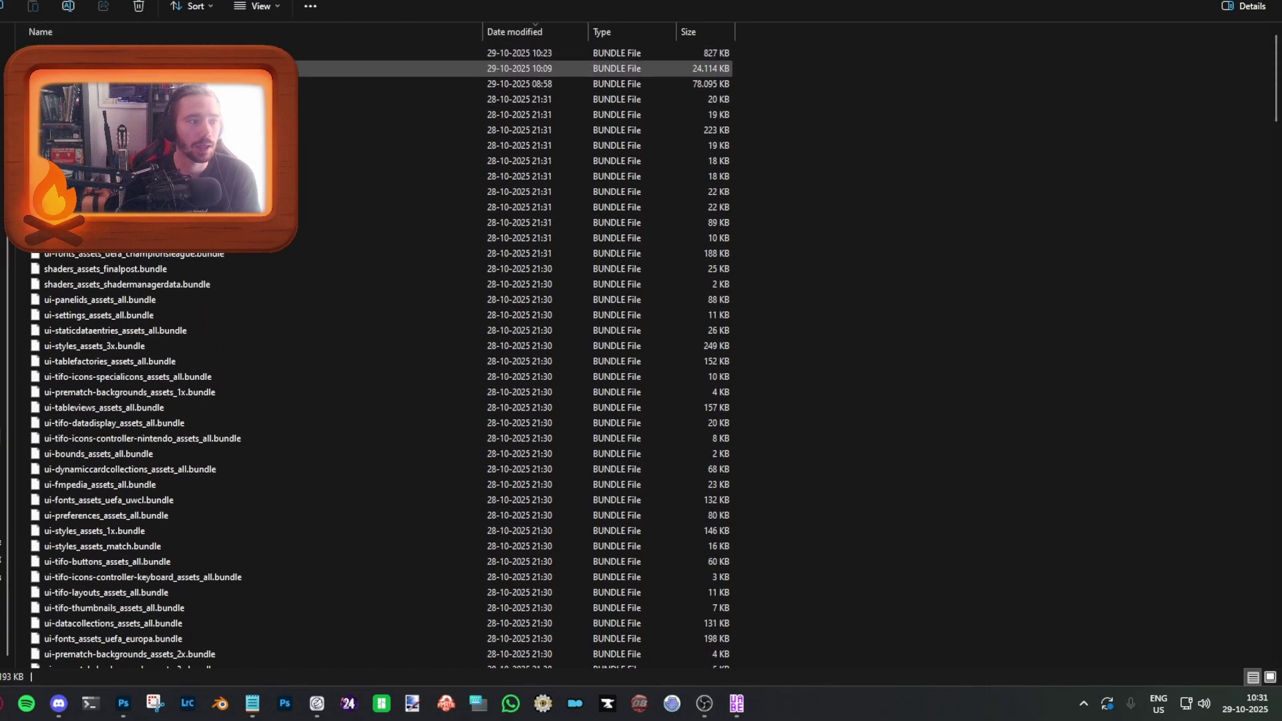
pyautogui.moveTo(134, 69); pyautogui.dragTo(776, 654)
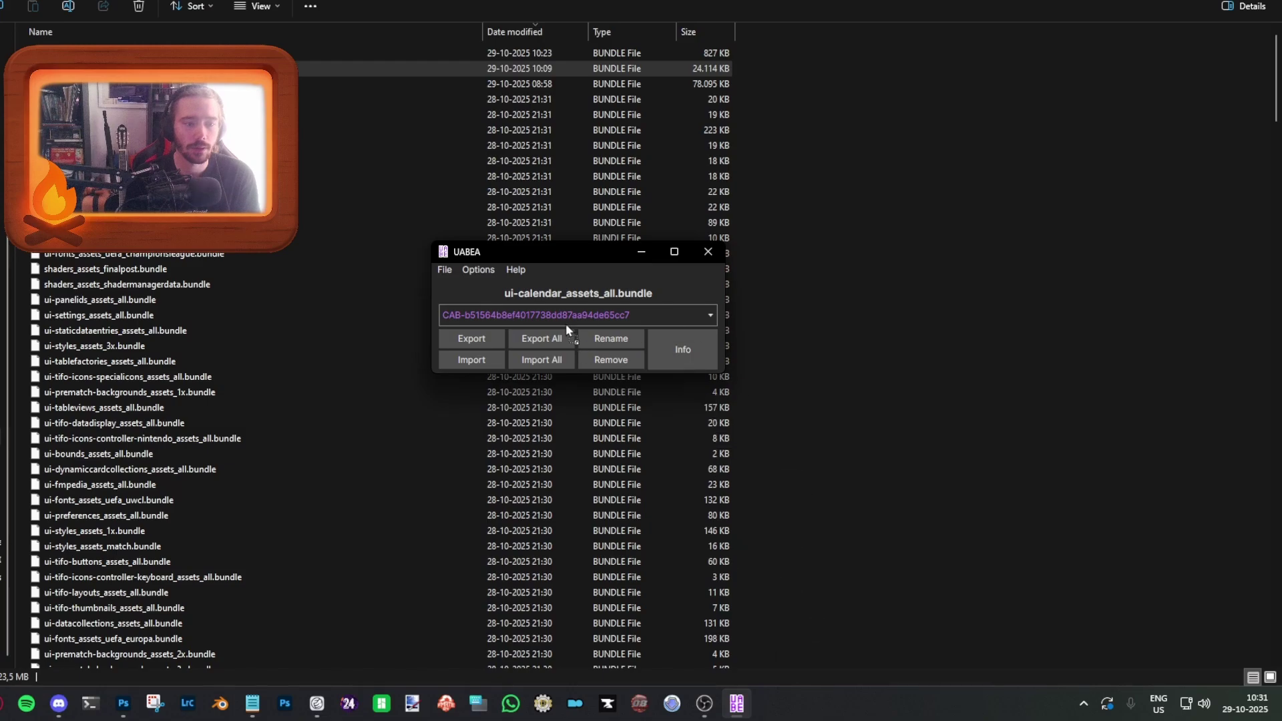
pyautogui.moveTo(566, 323); pyautogui.dragTo(566, 324)
pyautogui.click(684, 348)
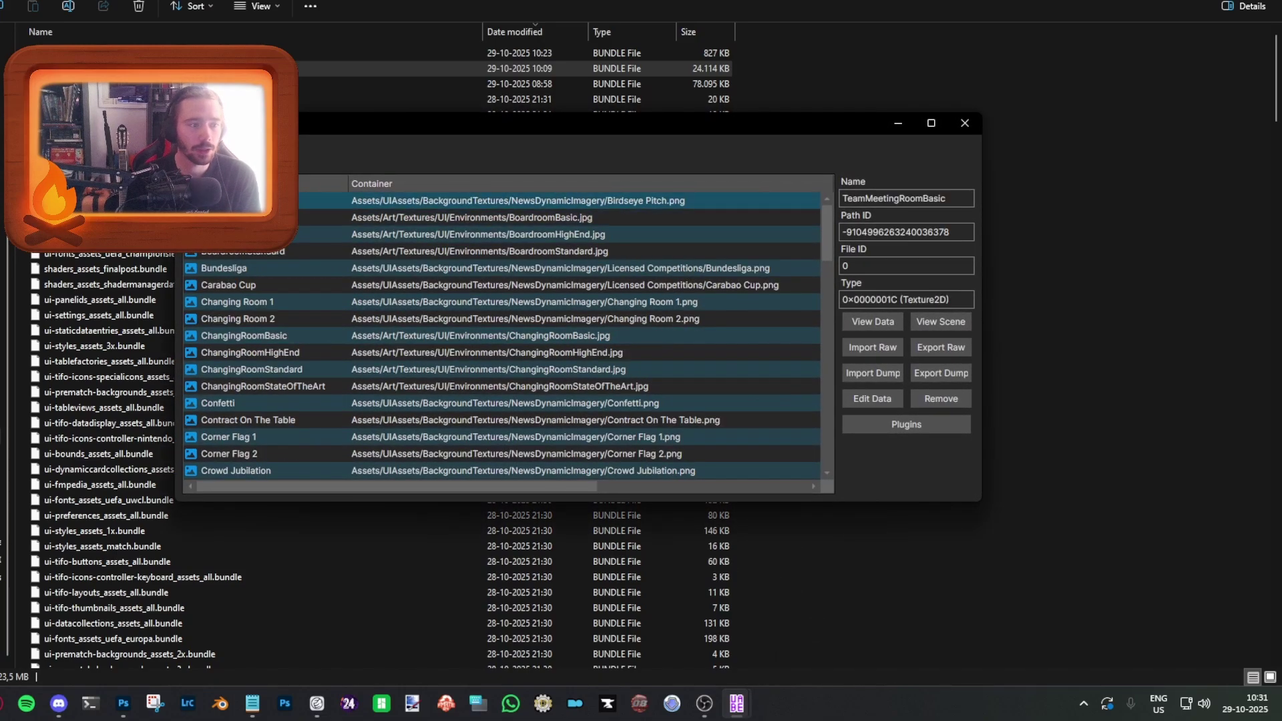
# Step: Inspect the efl-league-two-skin, efl-league-one-skin and efl-league-cup-skin texture entries in the backgrounds bundle
pyautogui.scroll(-5, 237, 366)
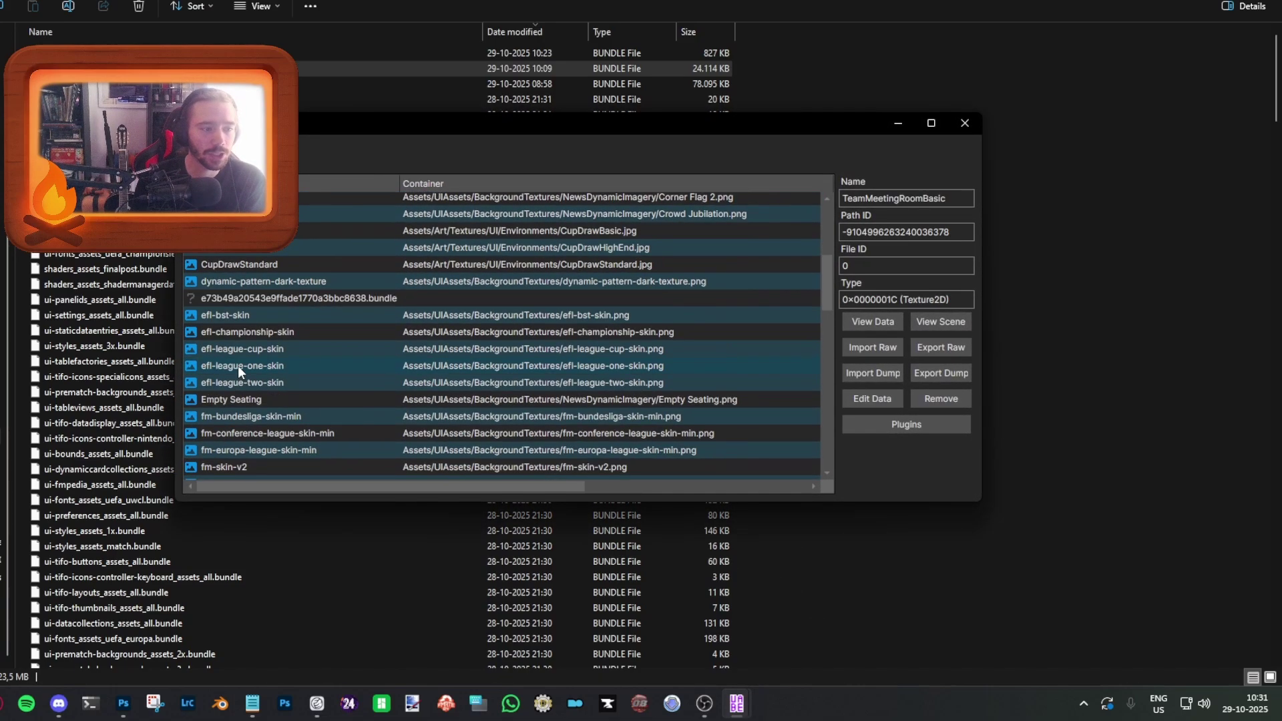
pyautogui.click(233, 382)
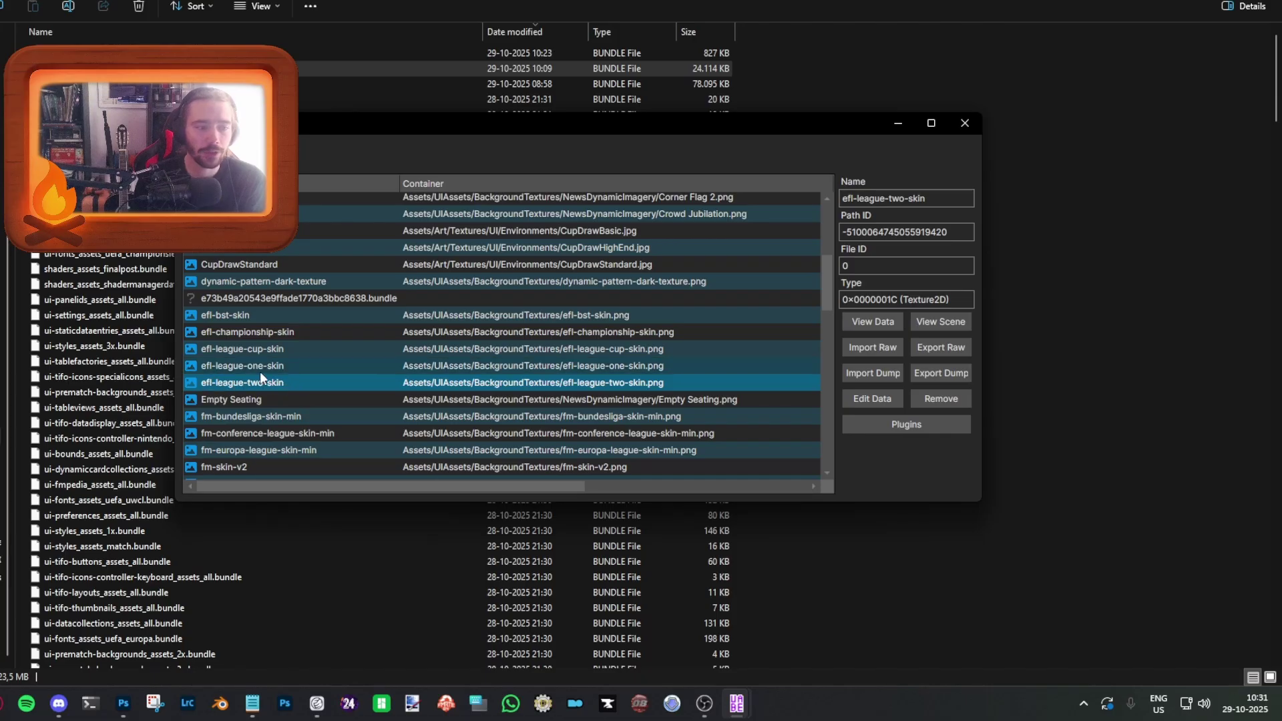
pyautogui.click(267, 366)
pyautogui.click(275, 350)
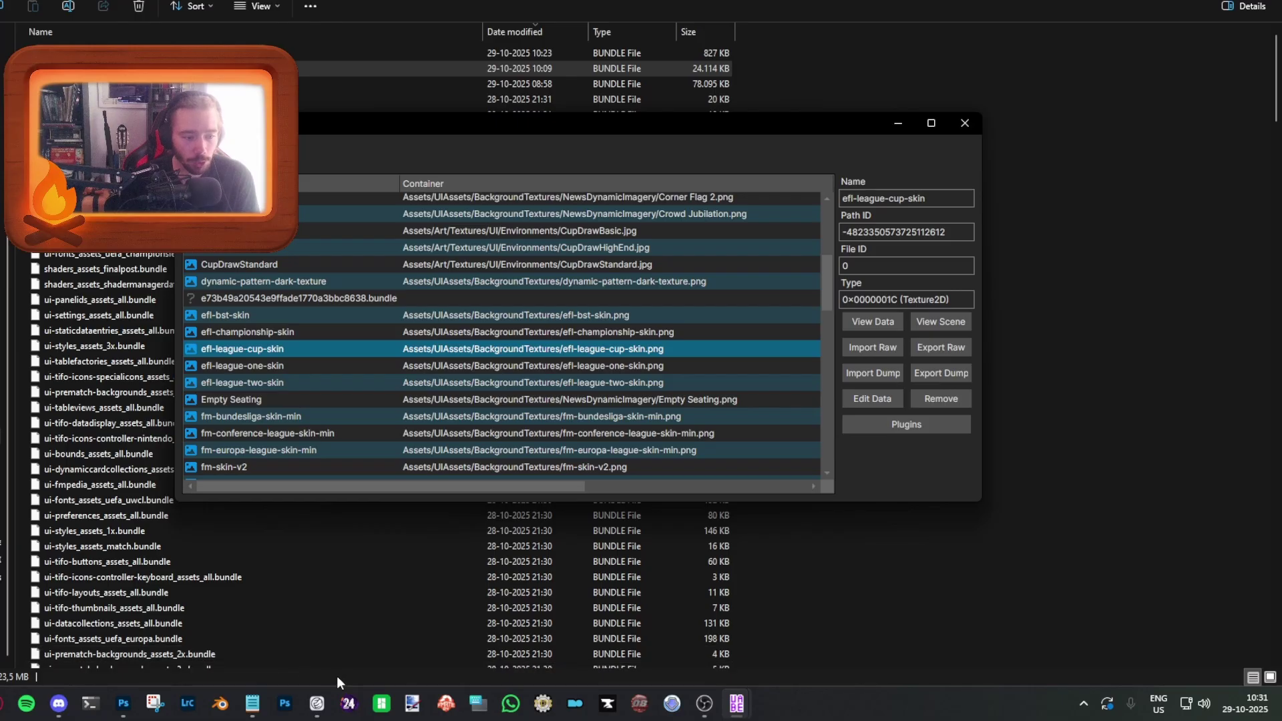
# Step: Switch back to Football Manager 26 and look through the Under 21s and Under 18s squads for generated player portraits
pyautogui.click(317, 701)
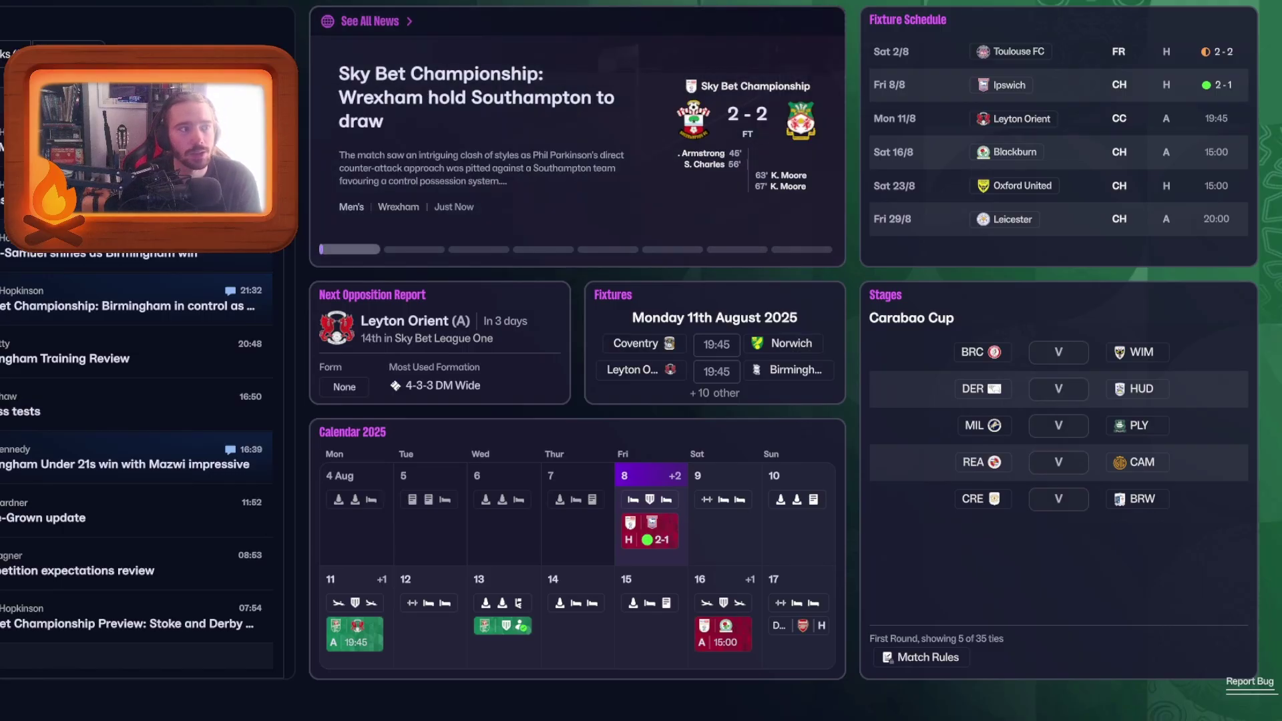
pyautogui.click(156, 18)
pyautogui.scroll(-3, 281, 327)
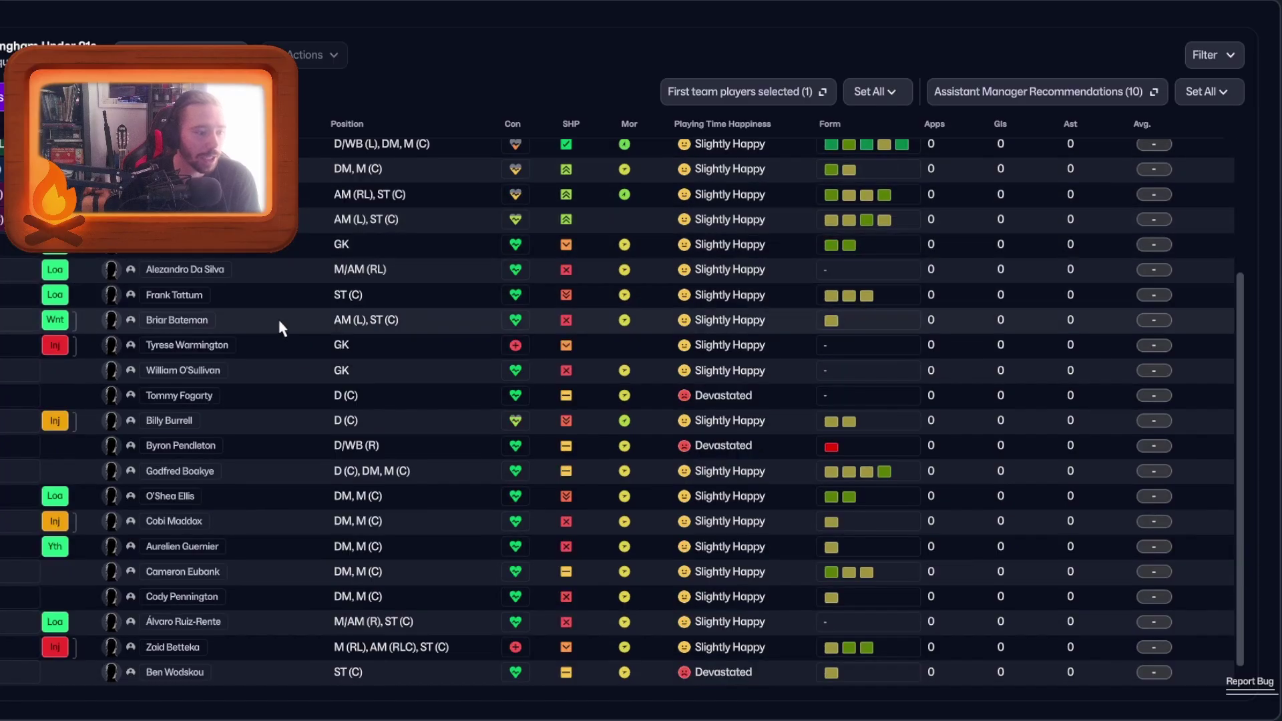
pyautogui.click(213, 1)
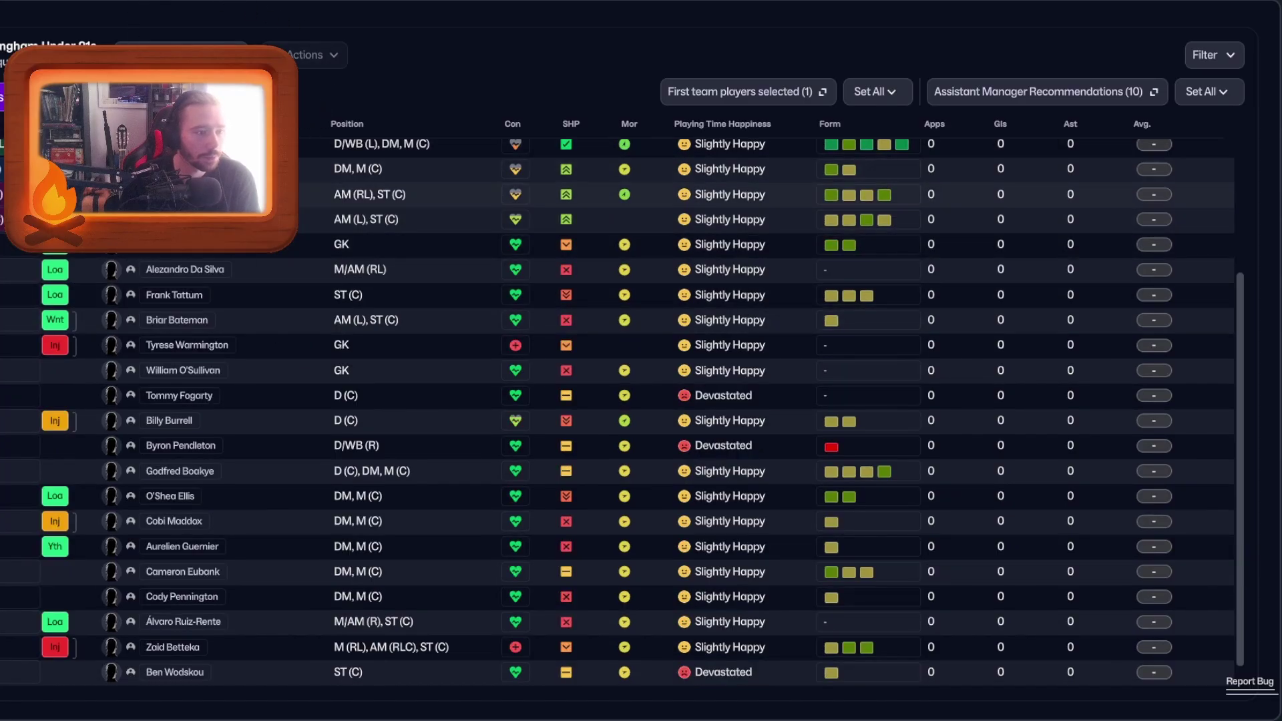
pyautogui.scroll(1, 269, 256)
pyautogui.scroll(-1, 268, 270)
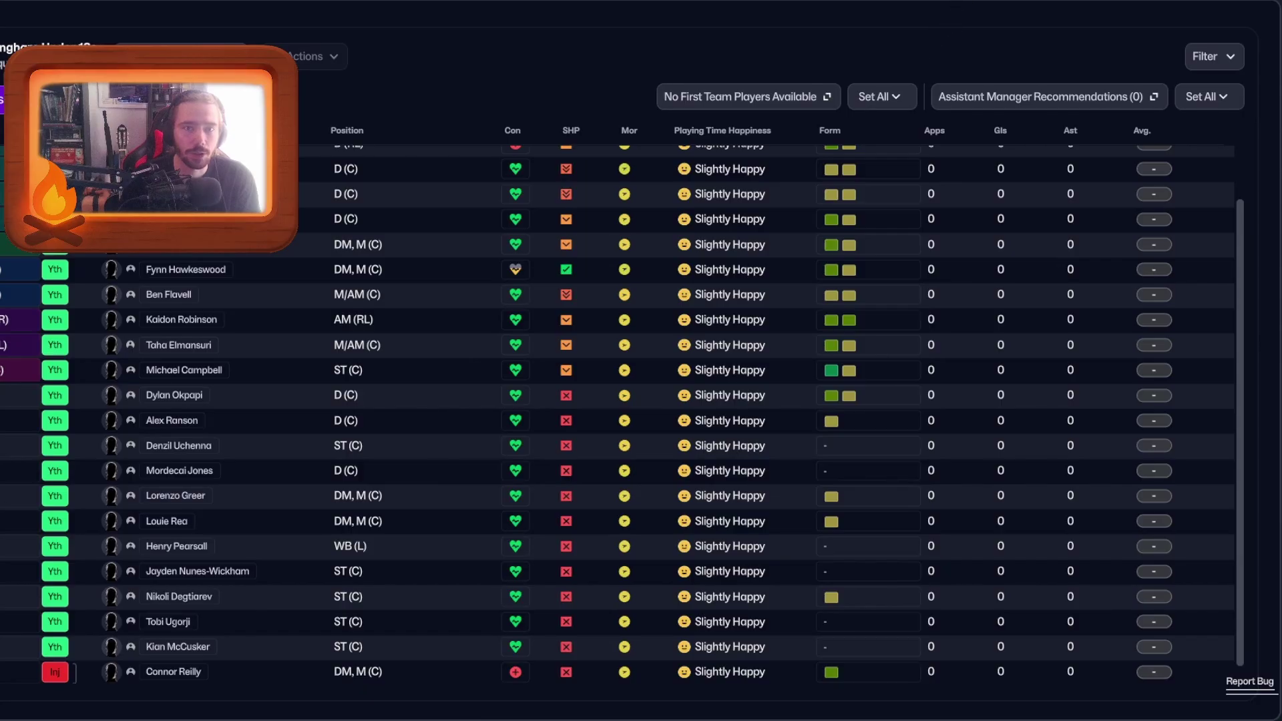
# Step: Check the option for showing pictures of game-generated players and staff in the audio and visual preferences, and confirm the preferences
pyautogui.press('Escape')
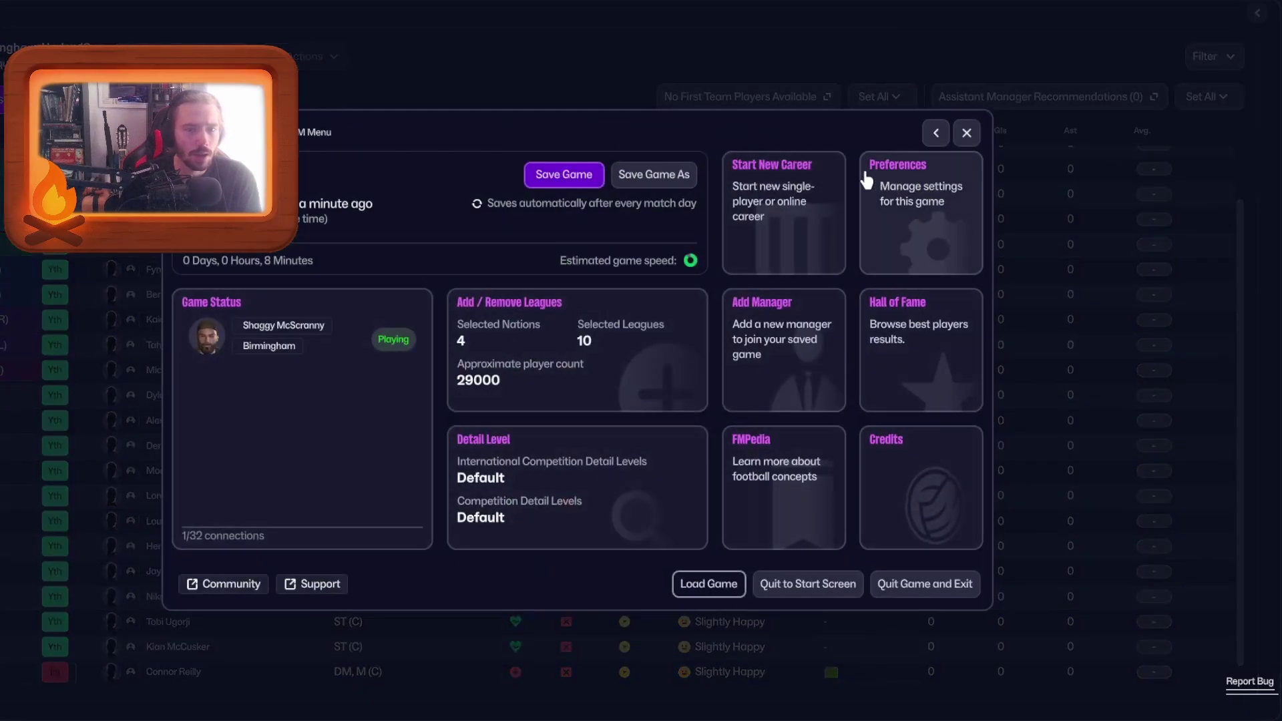
pyautogui.click(866, 179)
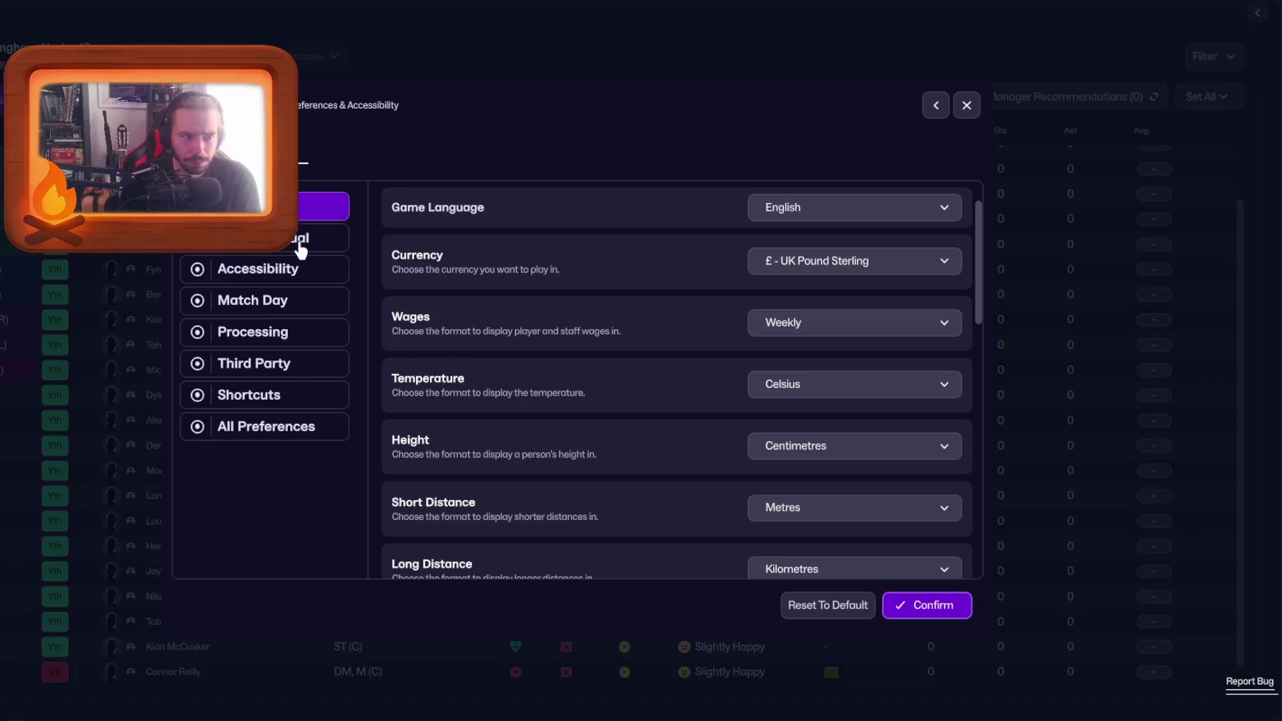
pyautogui.click(299, 246)
pyautogui.scroll(-2, 787, 404)
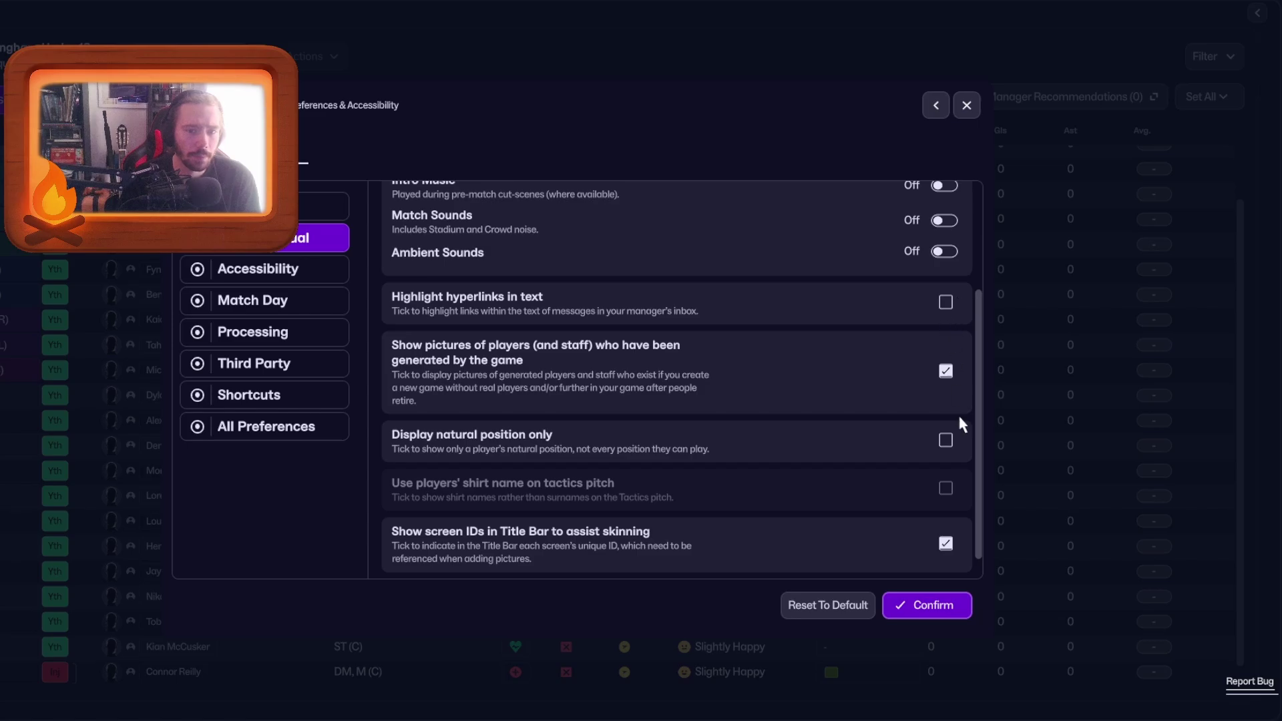
pyautogui.click(959, 603)
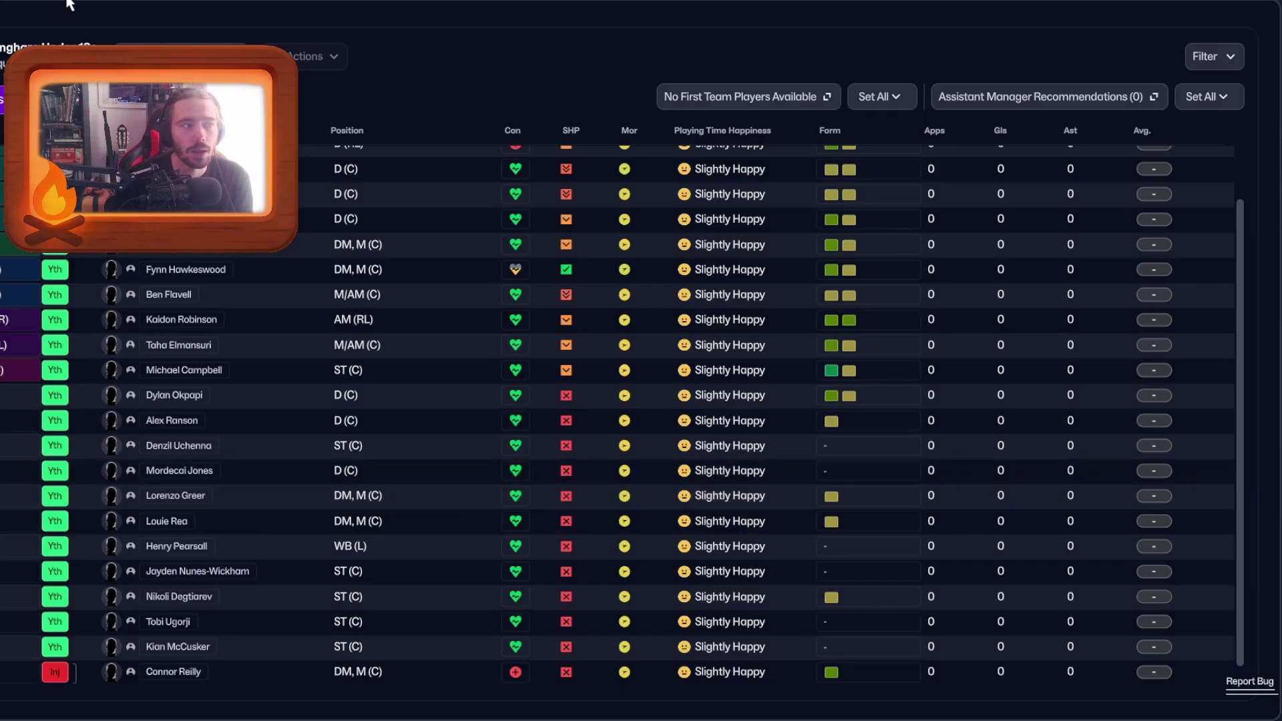
# Step: Return to the Portal and open the squad overview to check its background
pyautogui.click(17, 107)
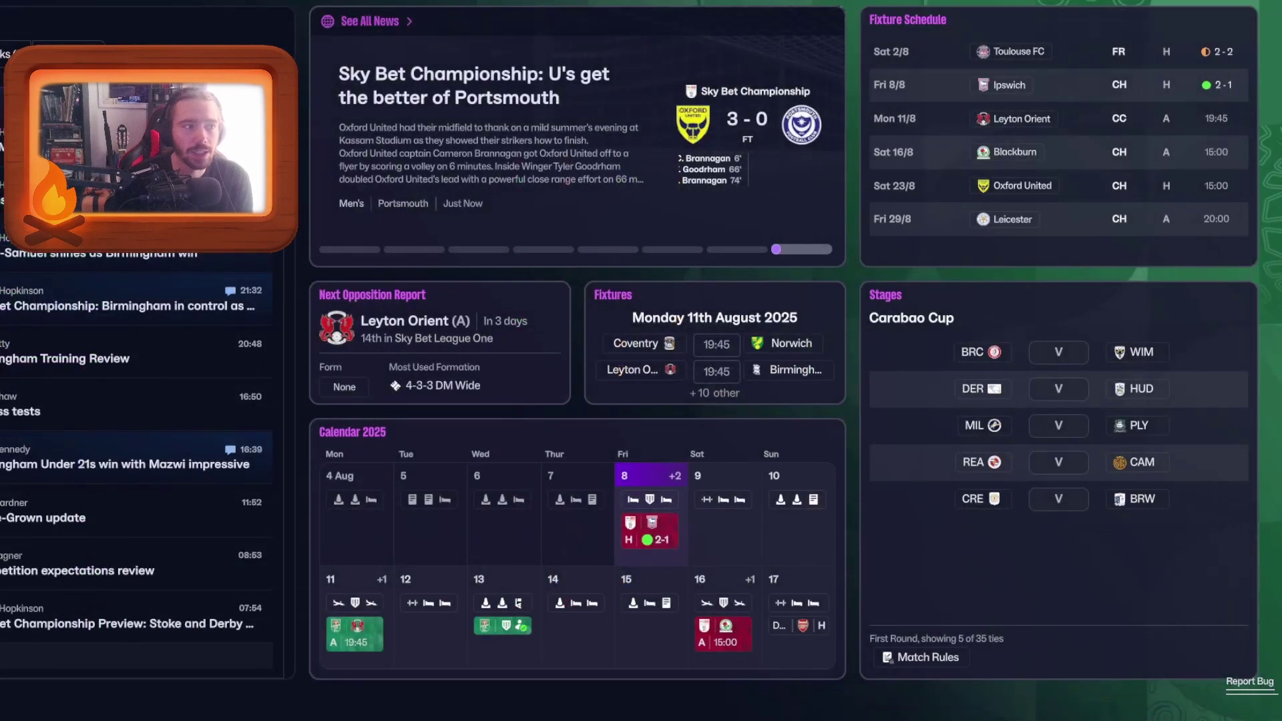
pyautogui.click(137, 2)
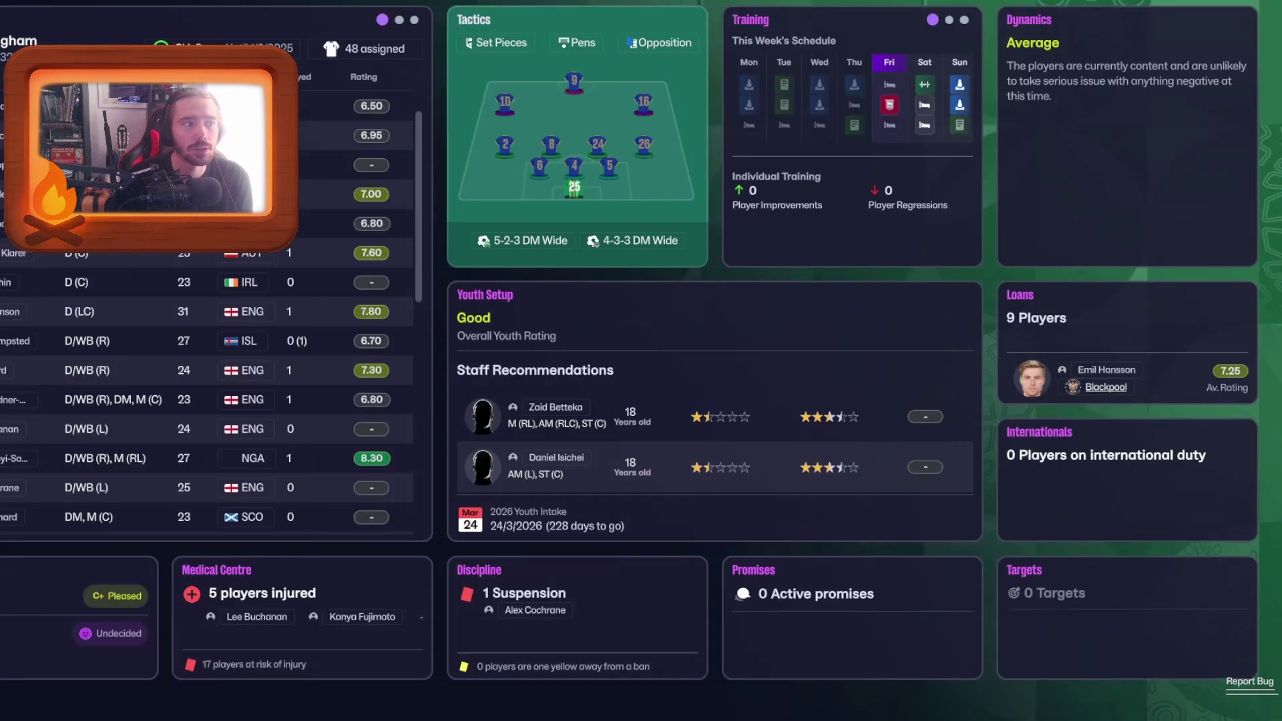